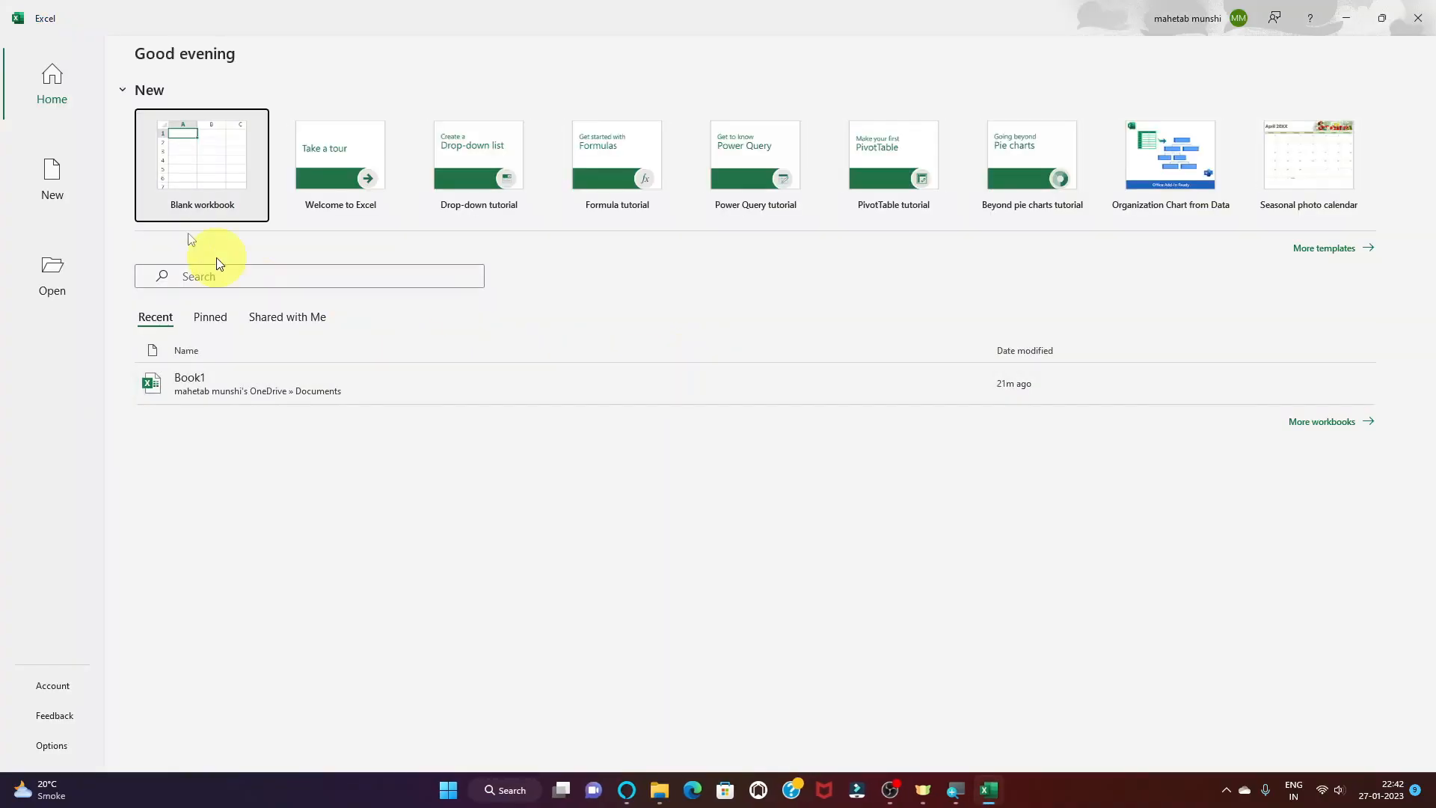
- Create a blank workbook and enter the headers No, Name, Eng and Maths in cells A1 to D1
click(190, 152)
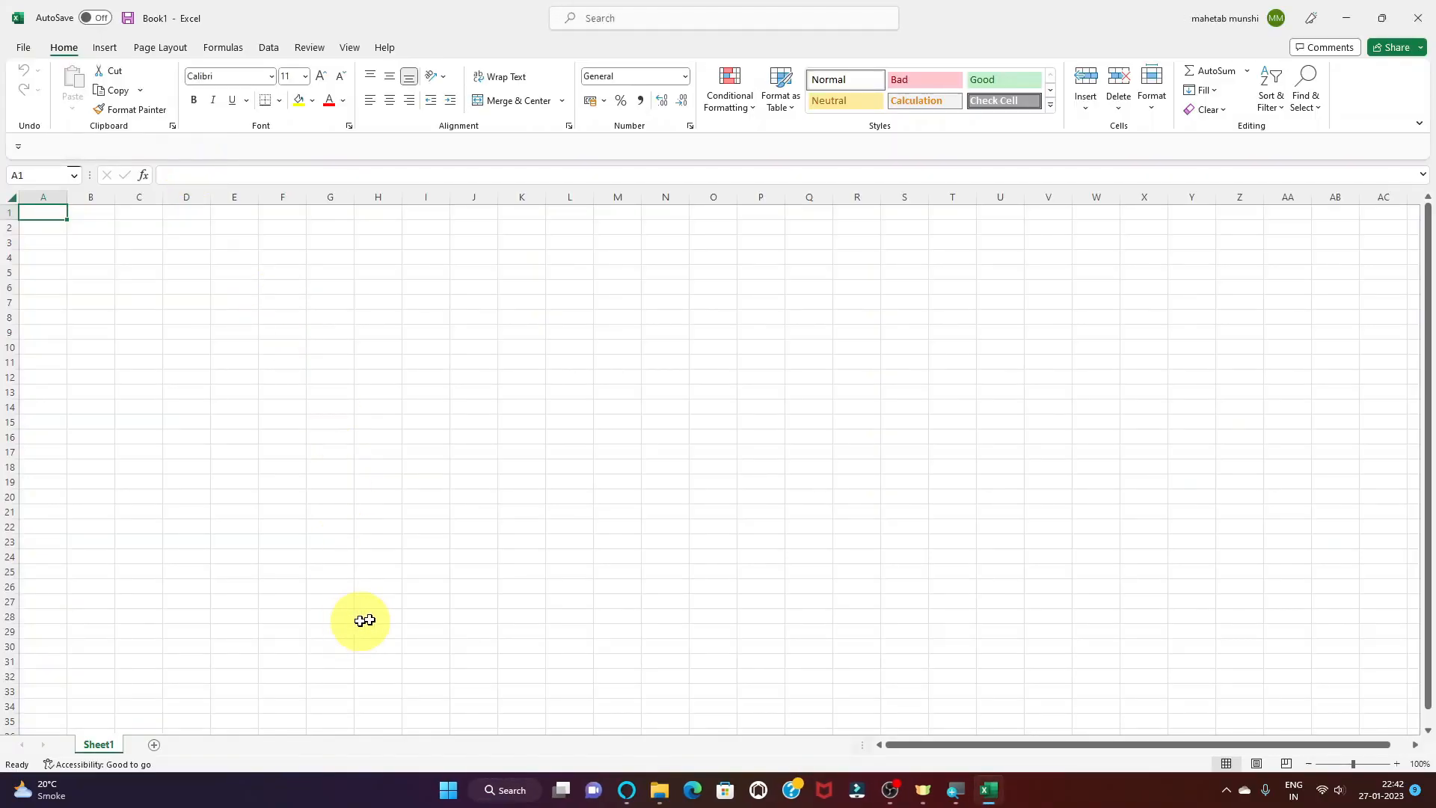
drag(1355, 766, 1381, 762)
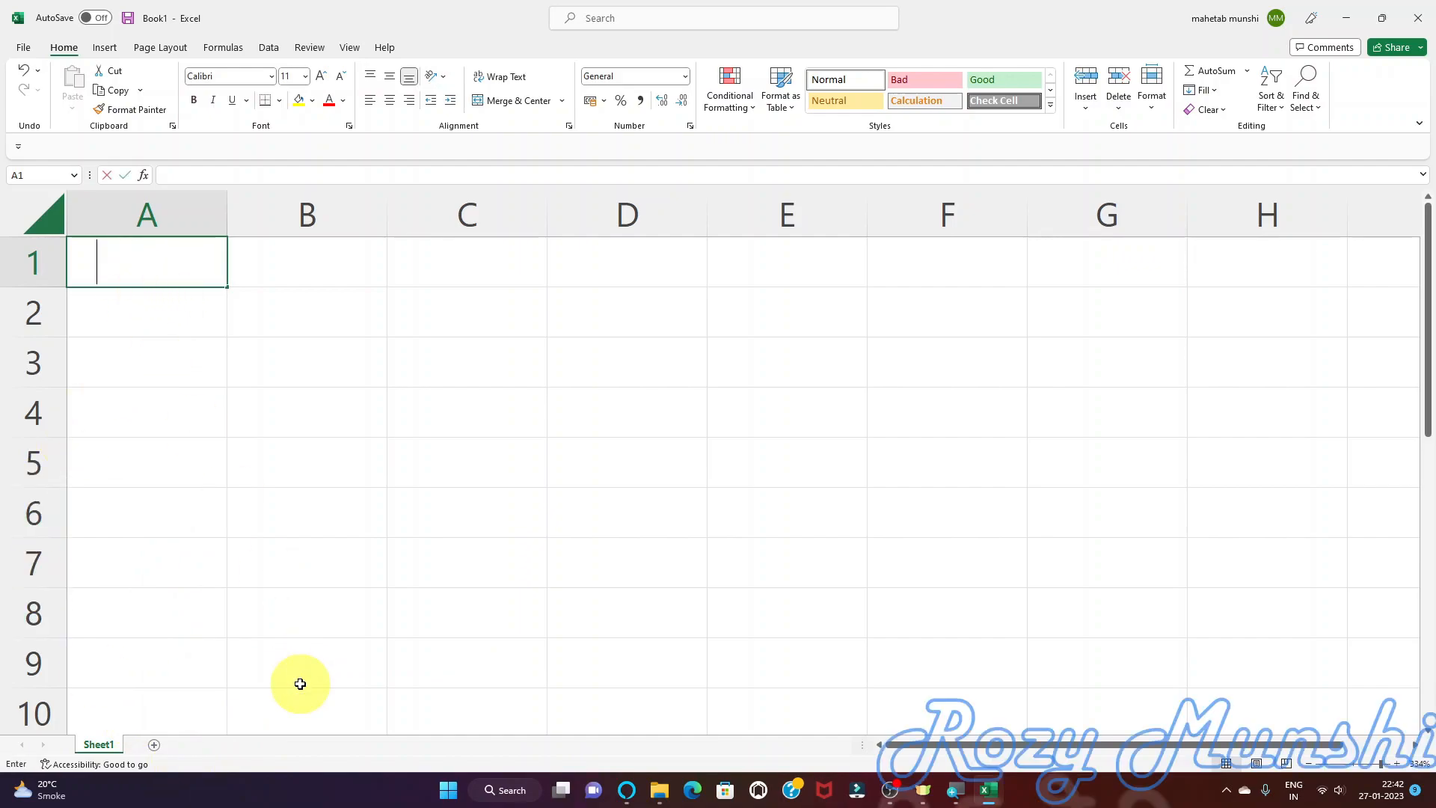
text(No)
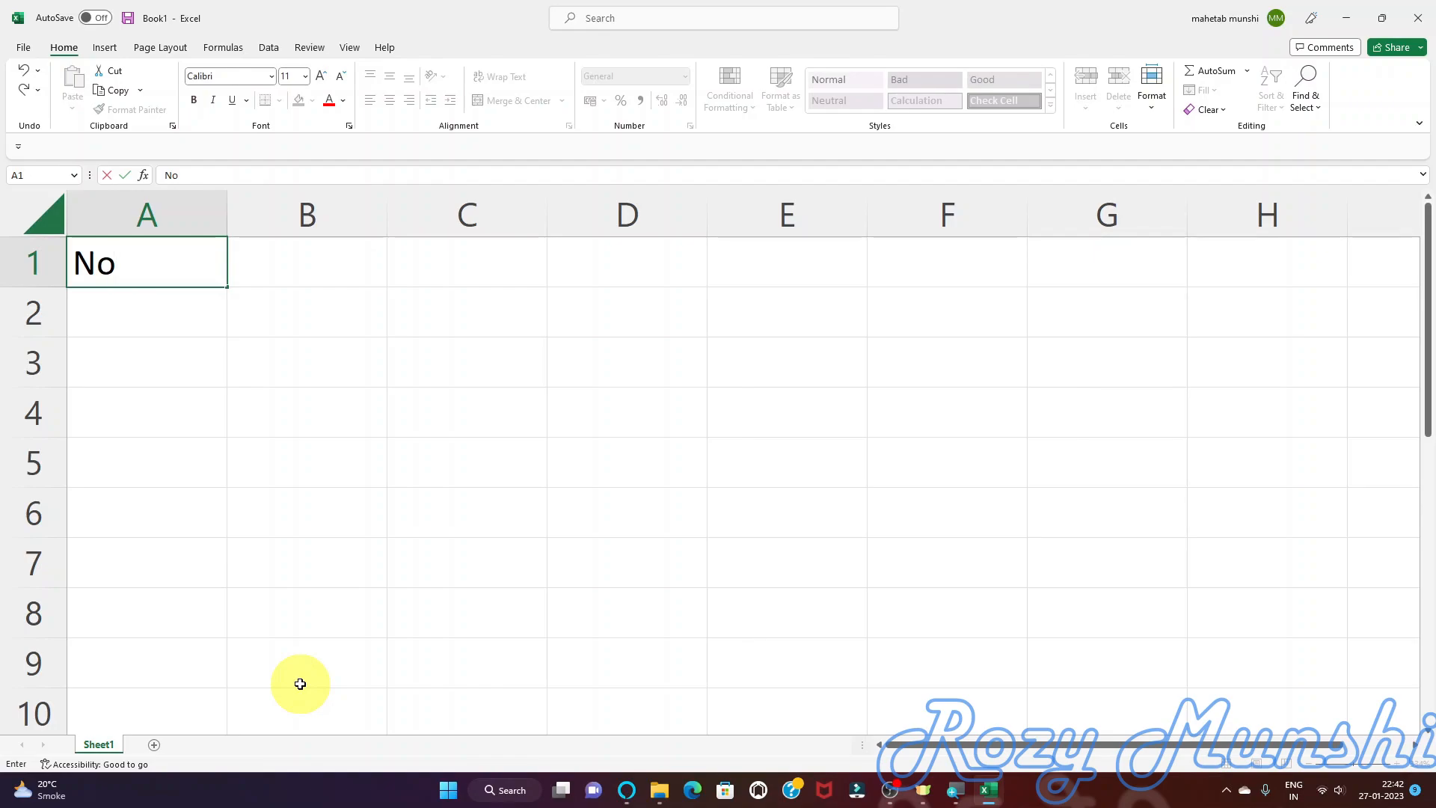
click(299, 259)
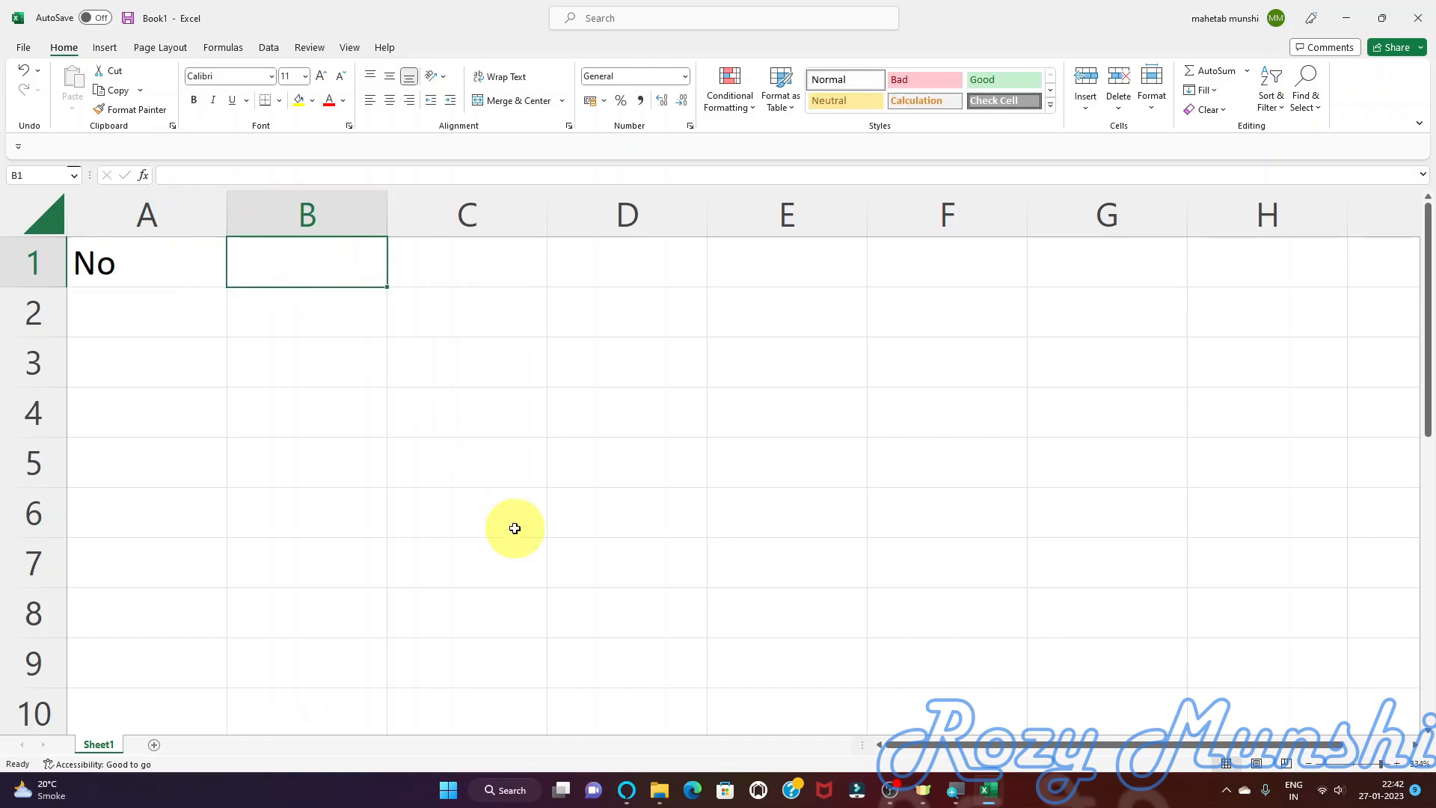
text(Name)
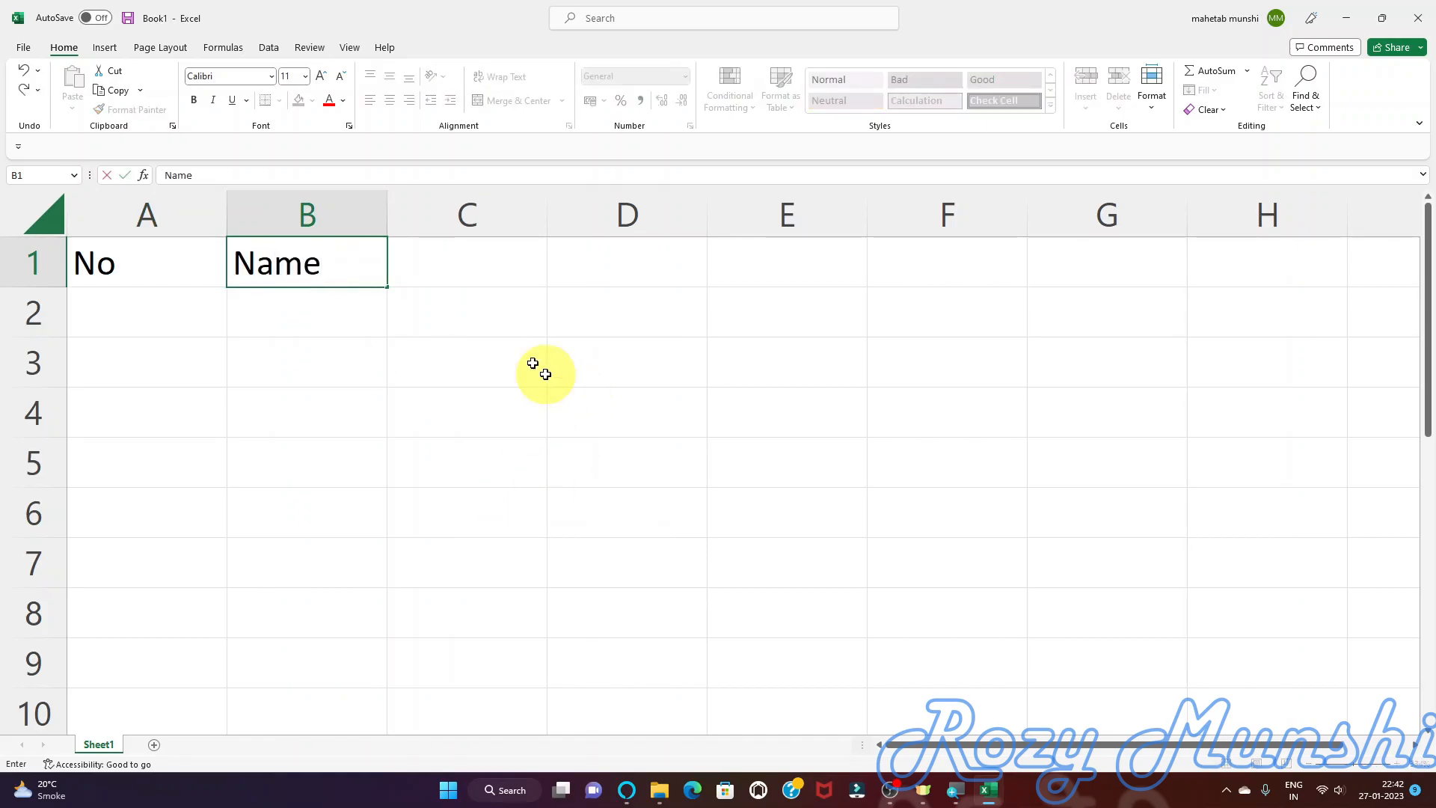
click(475, 267)
mouse_move(634, 791)
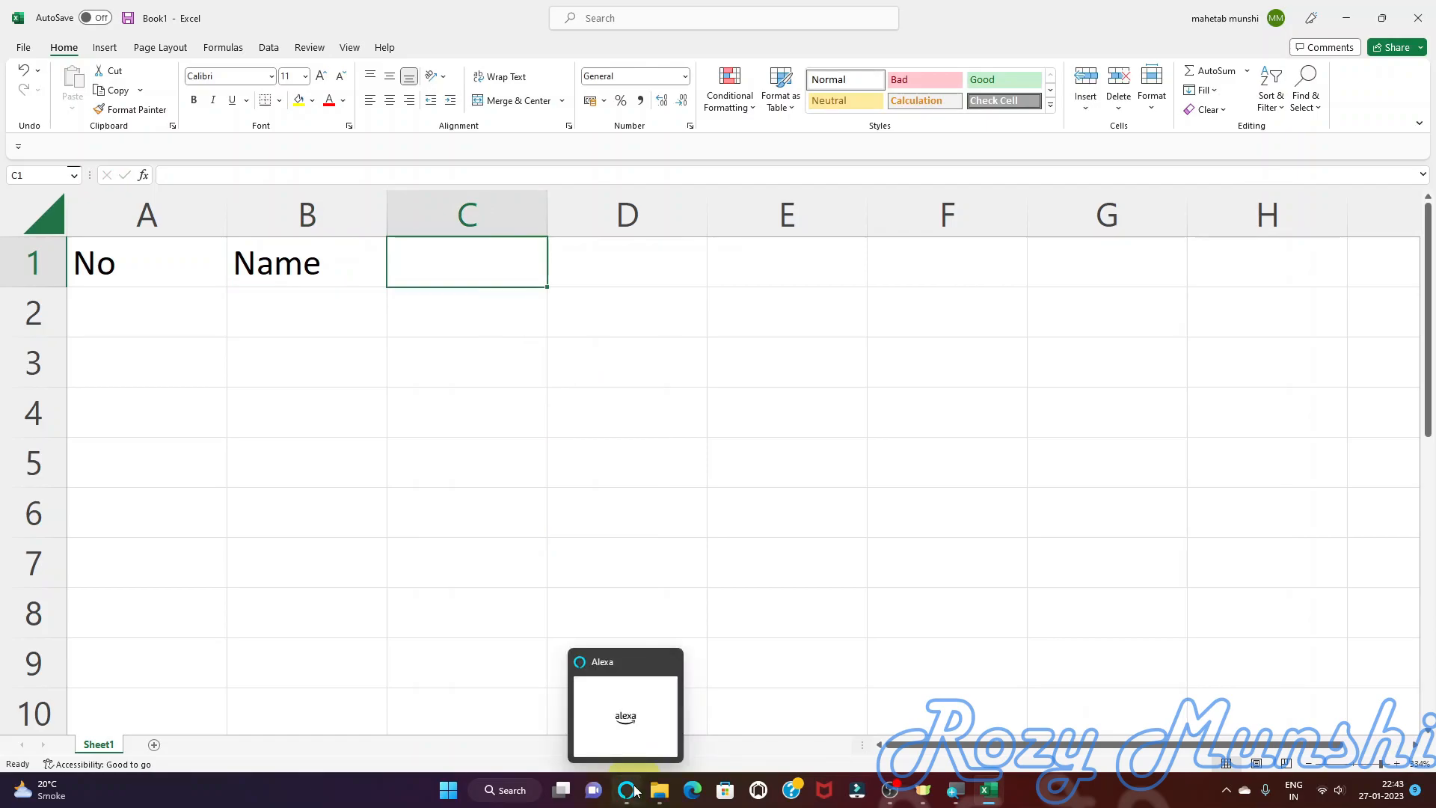
text(Eng)
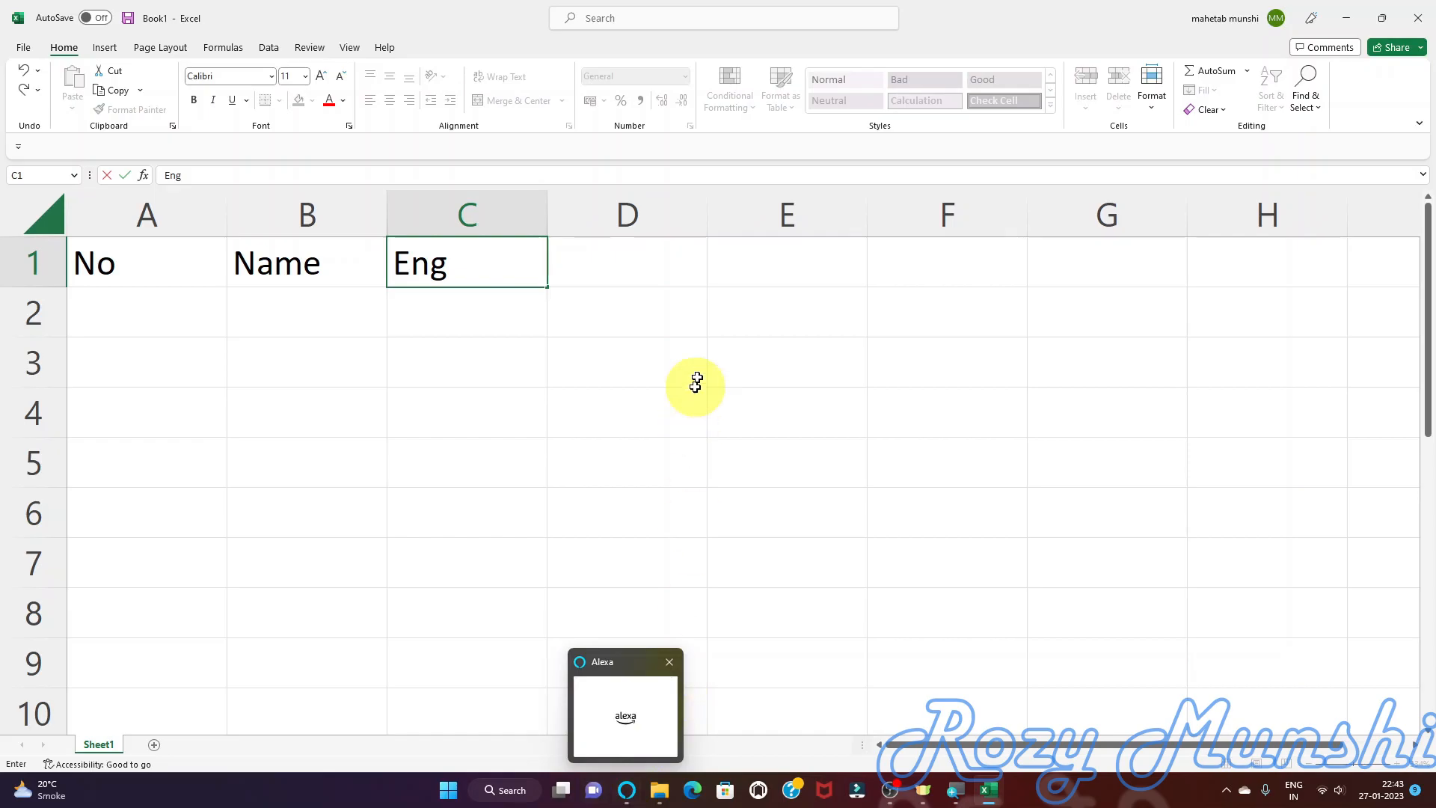
click(628, 269)
text(Maths)
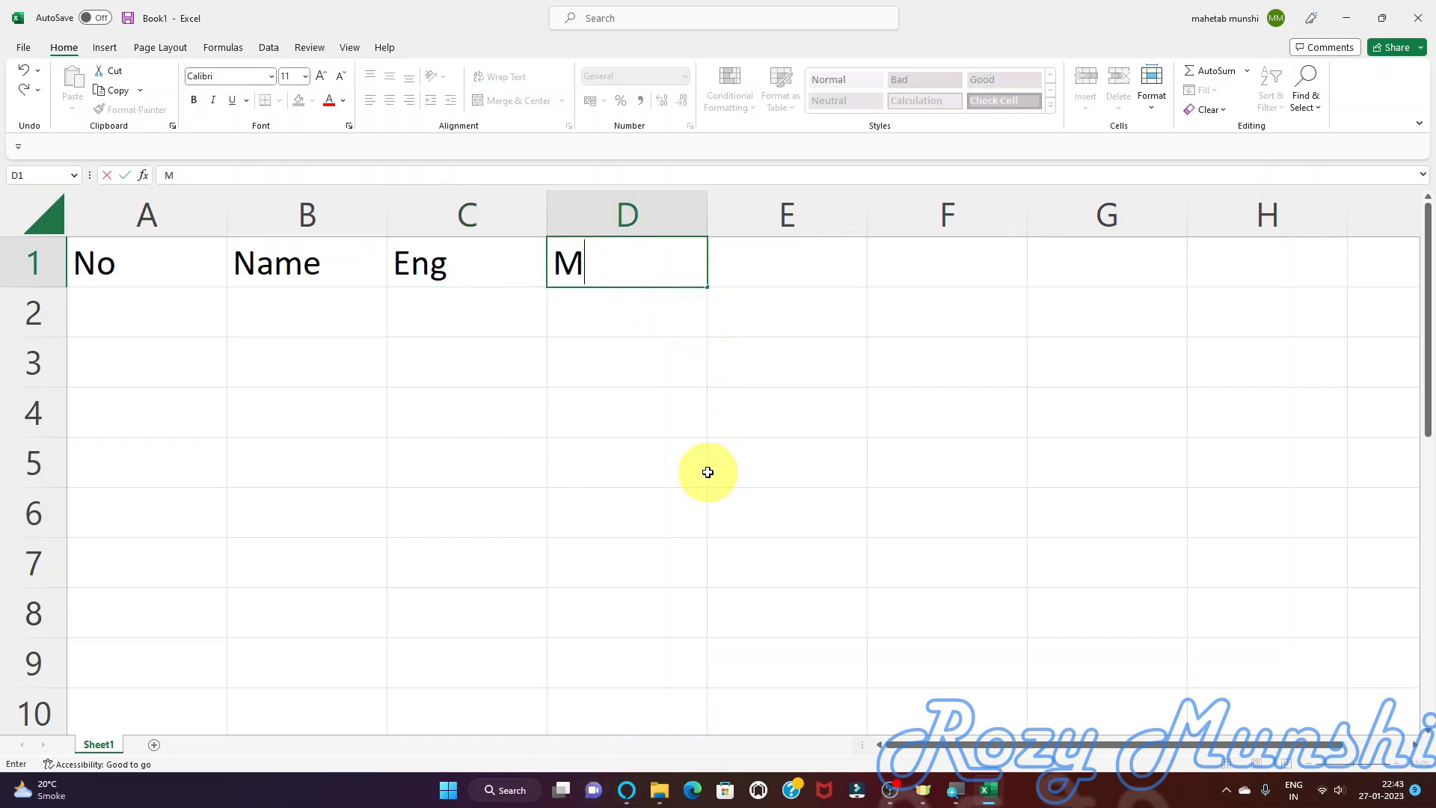
- Continue the header row with Sci, Total, Avg and Grade in cells E1 to H1
click(775, 260)
text(Sc)
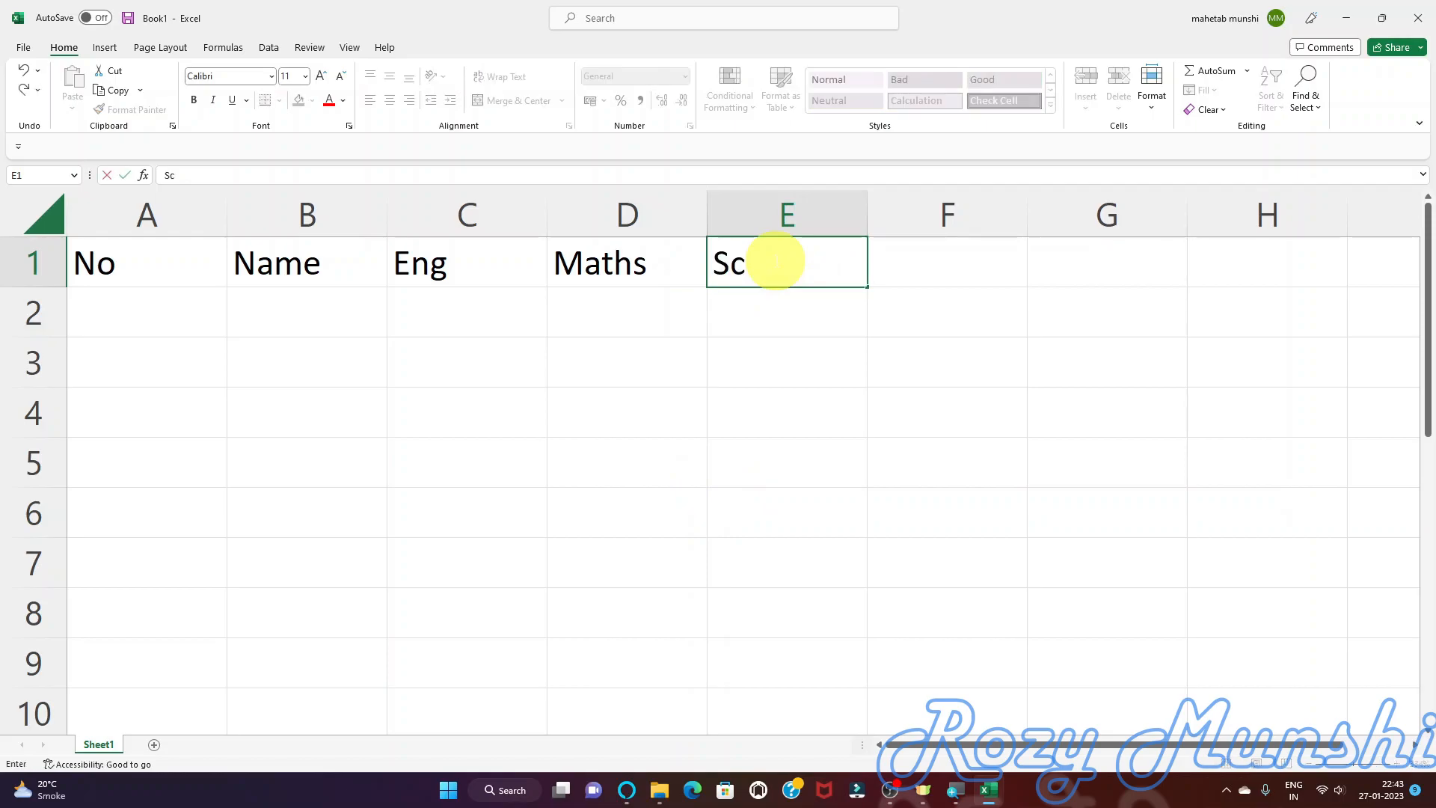
text(i)
click(940, 264)
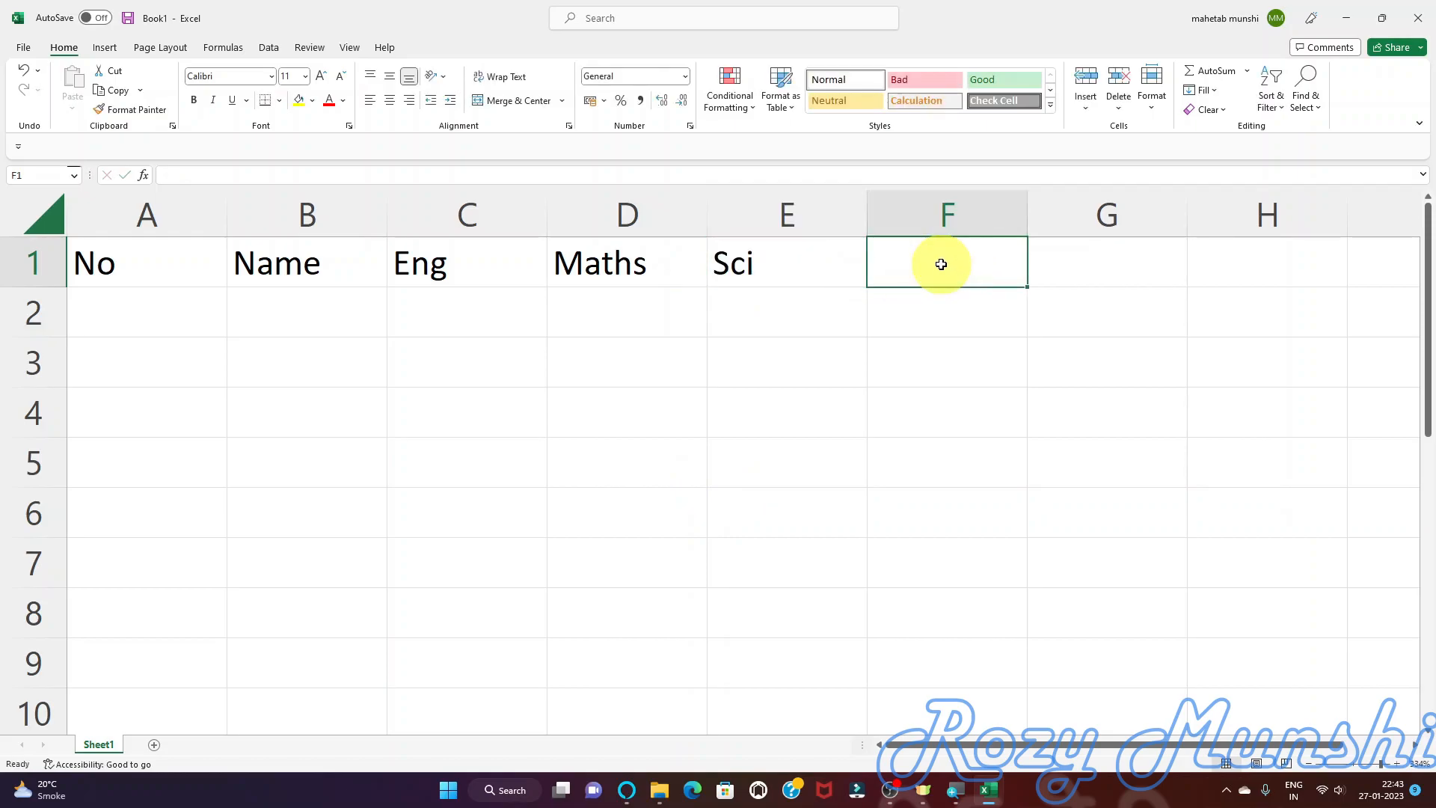
text(Total)
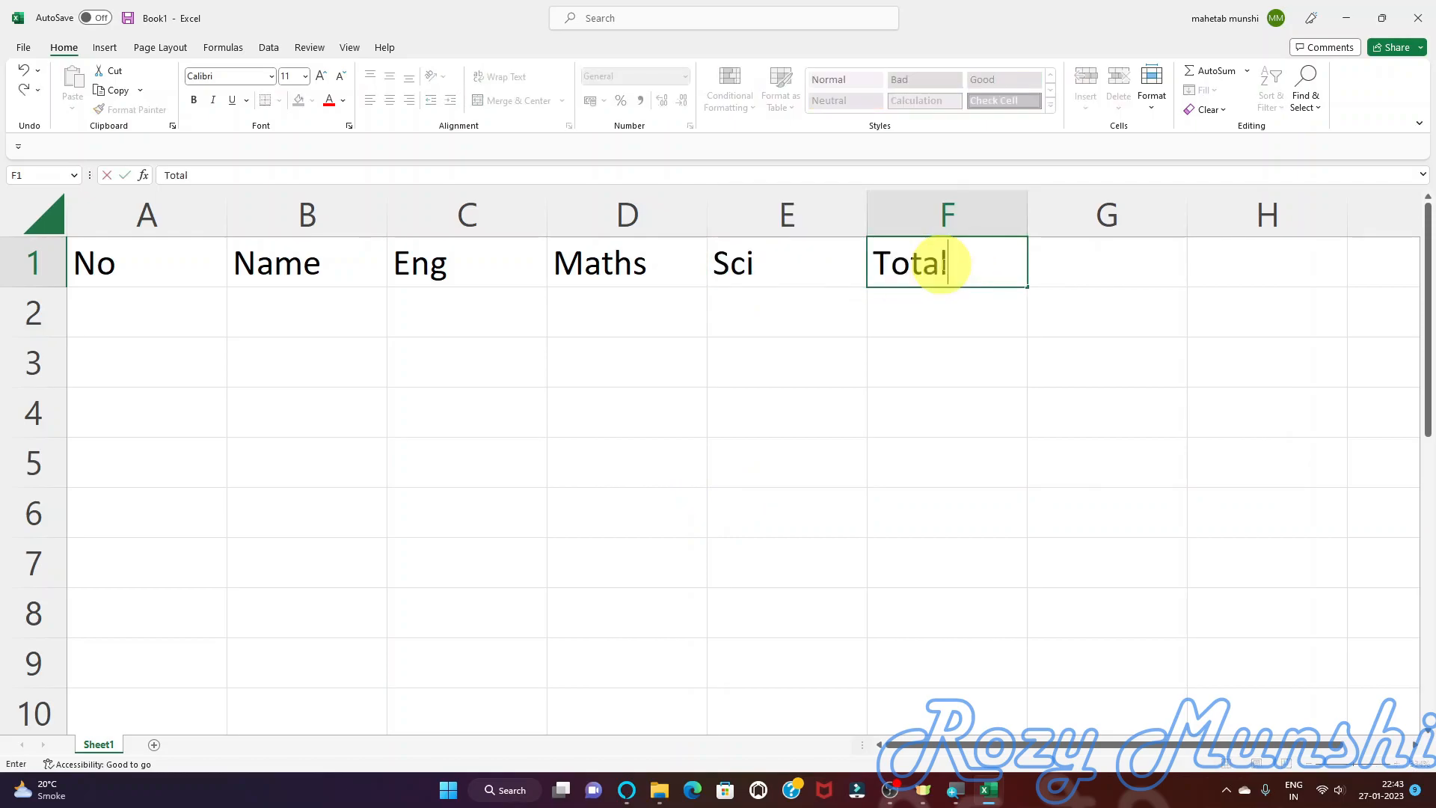
click(1082, 268)
text(Avg)
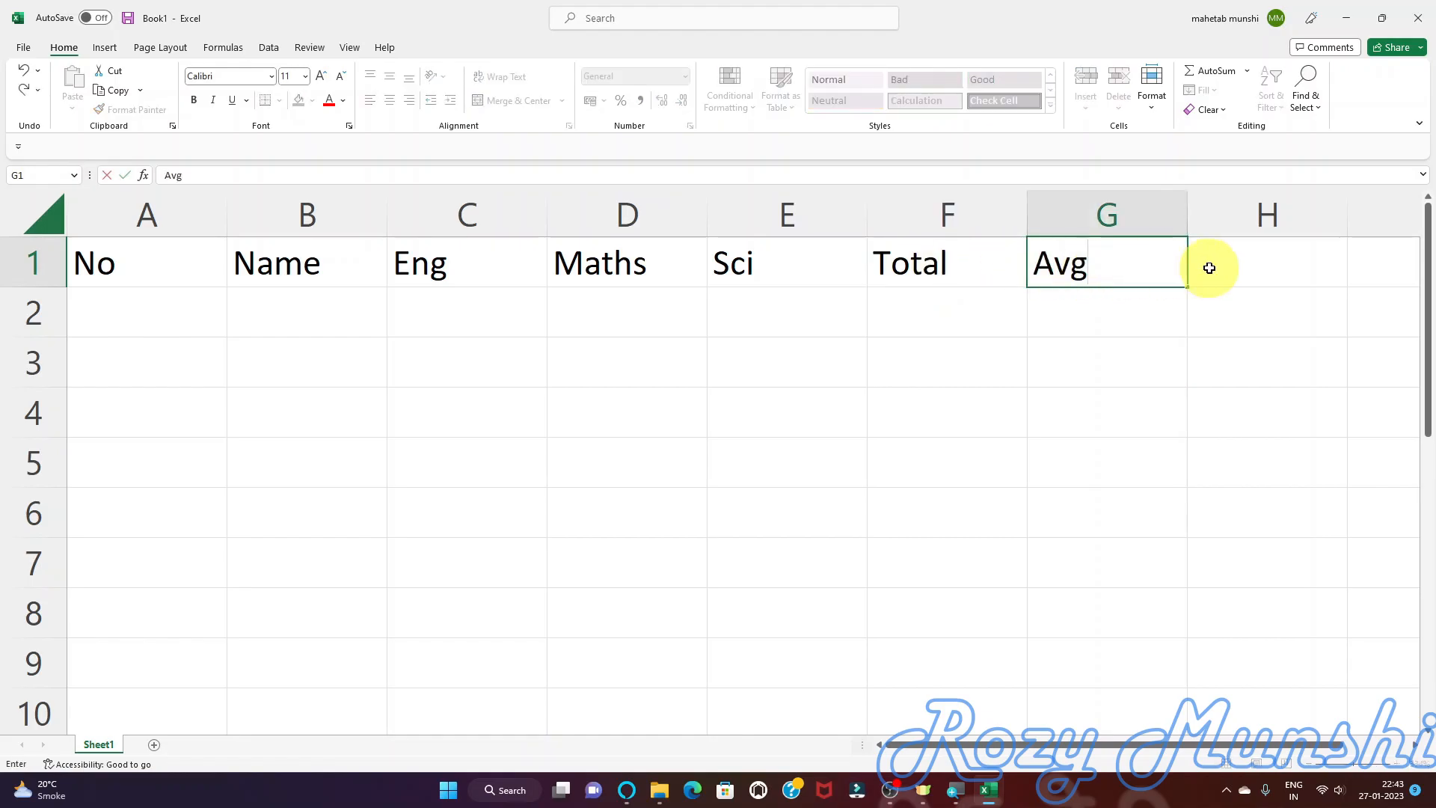
click(1208, 268)
text(Grade)
- Fill row 2 with number 1, the first student's name, and marks 11, 22 and 33 for Eng, Maths and Sci
click(147, 307)
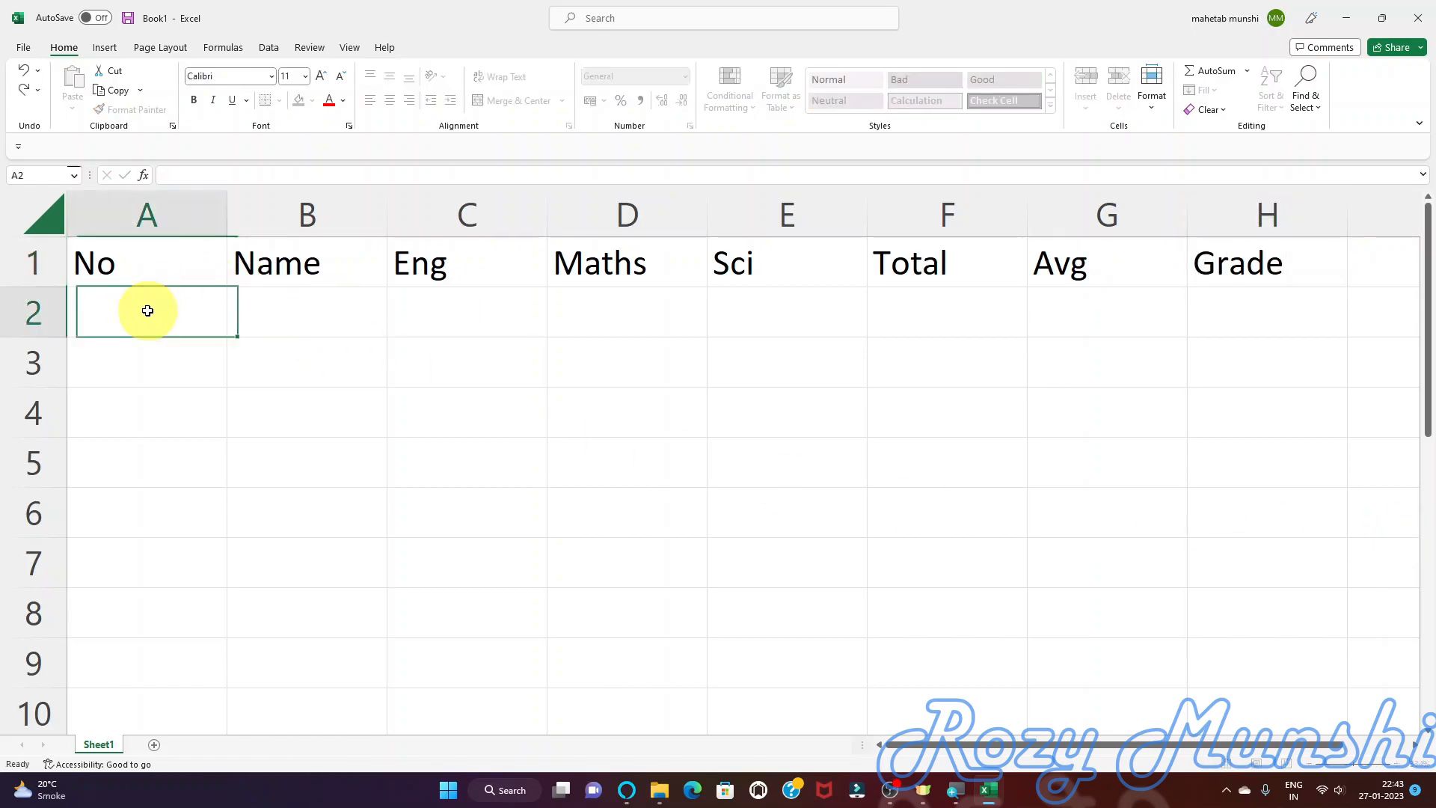
text(1)
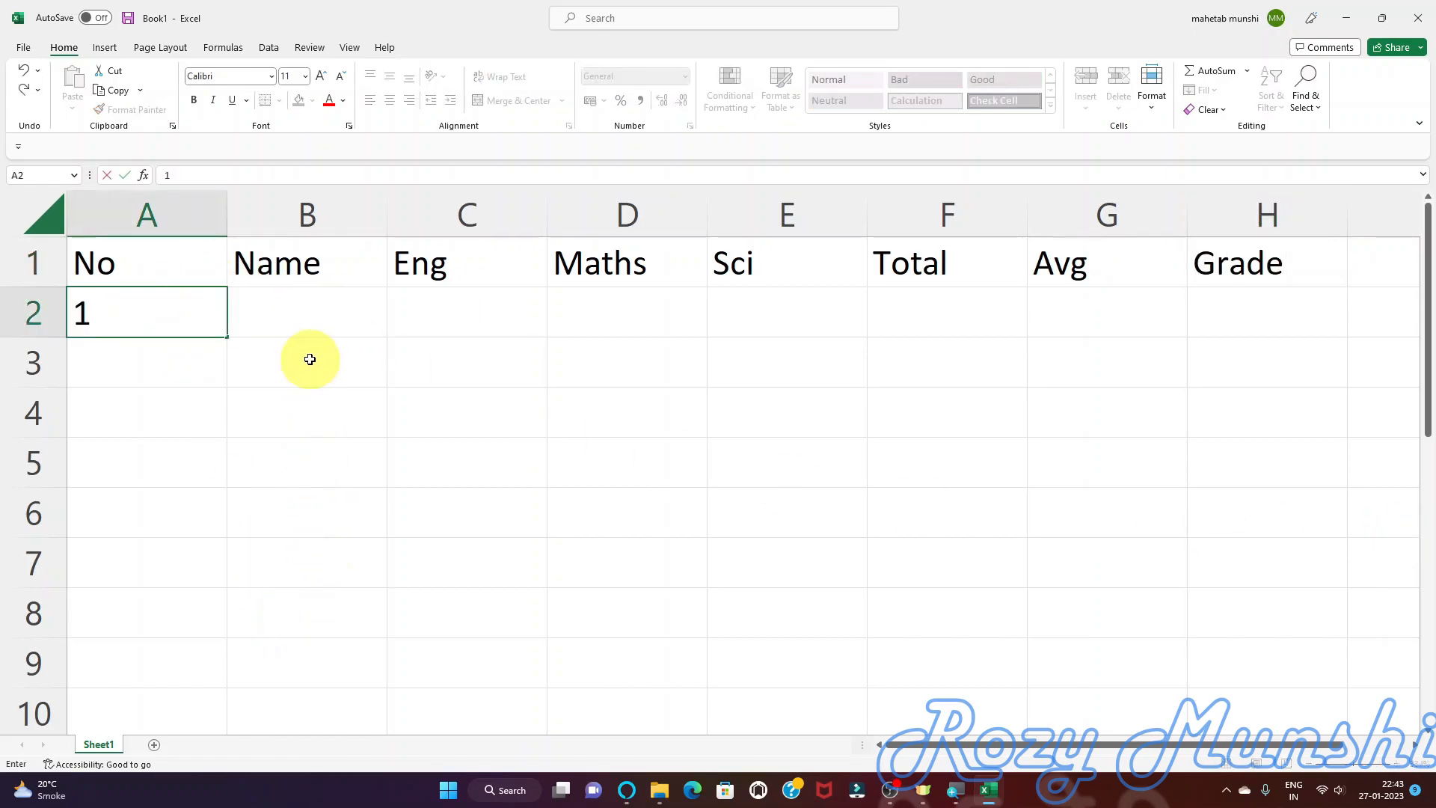
click(309, 320)
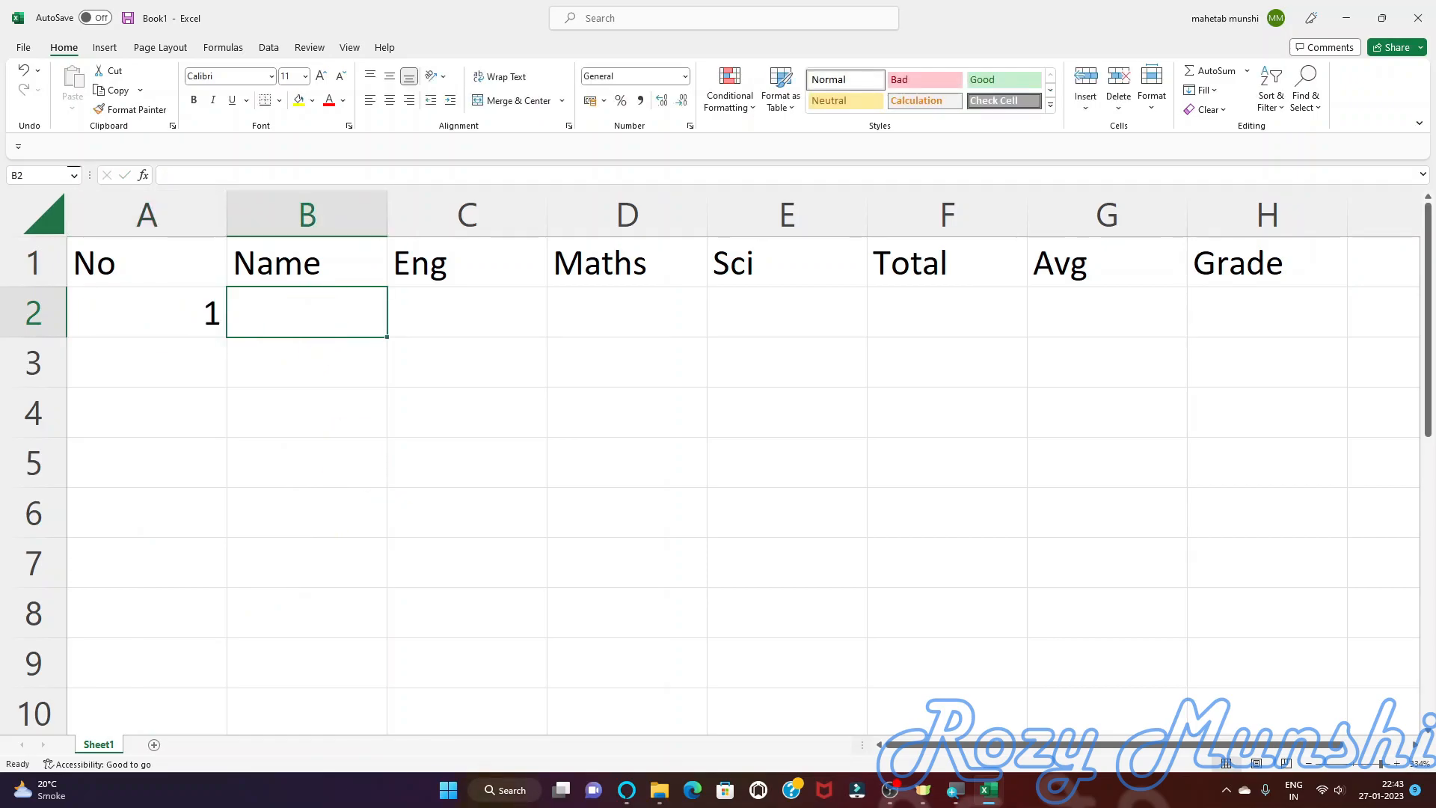
text(Vi)
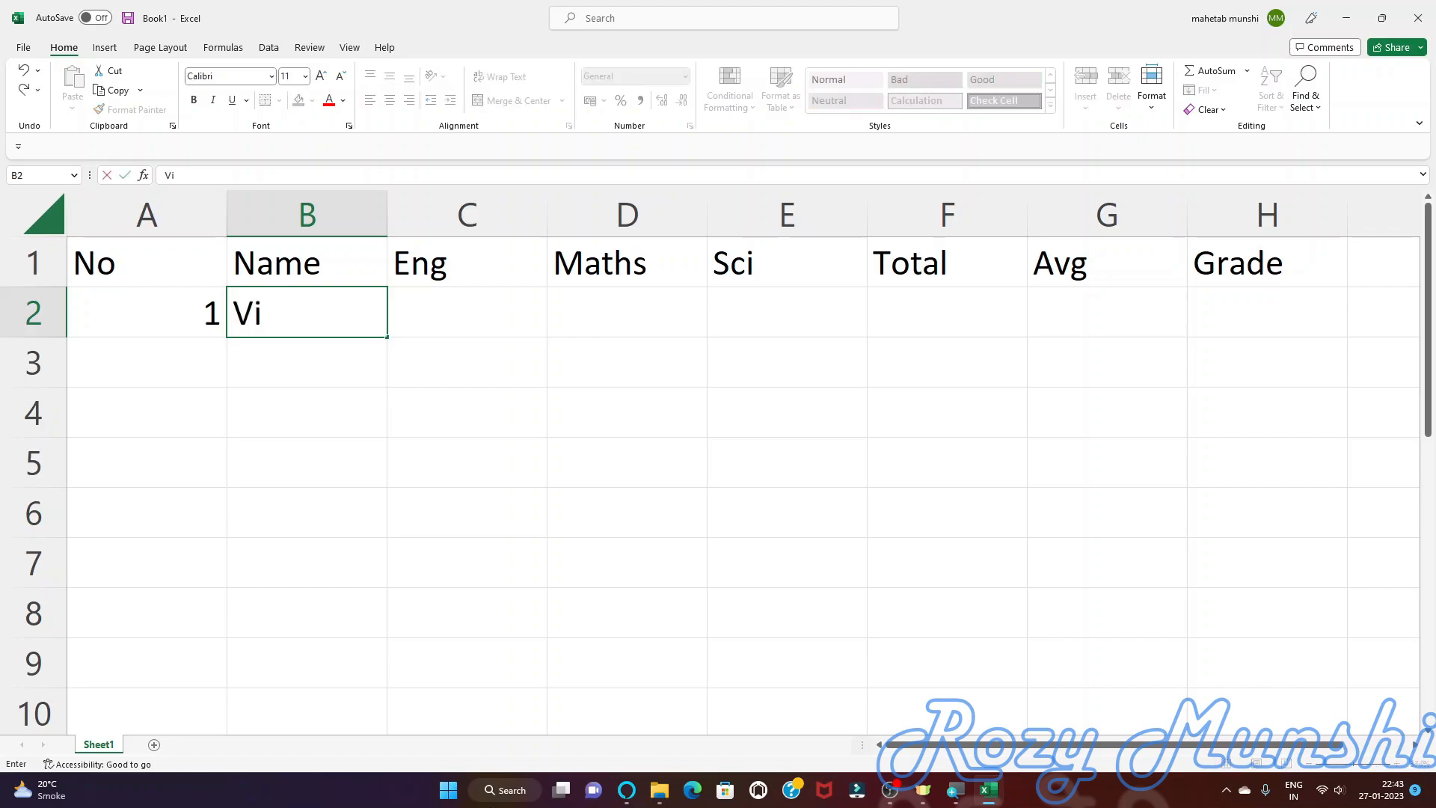
text(jay)
key(Tab)
text(11)
key(Tab)
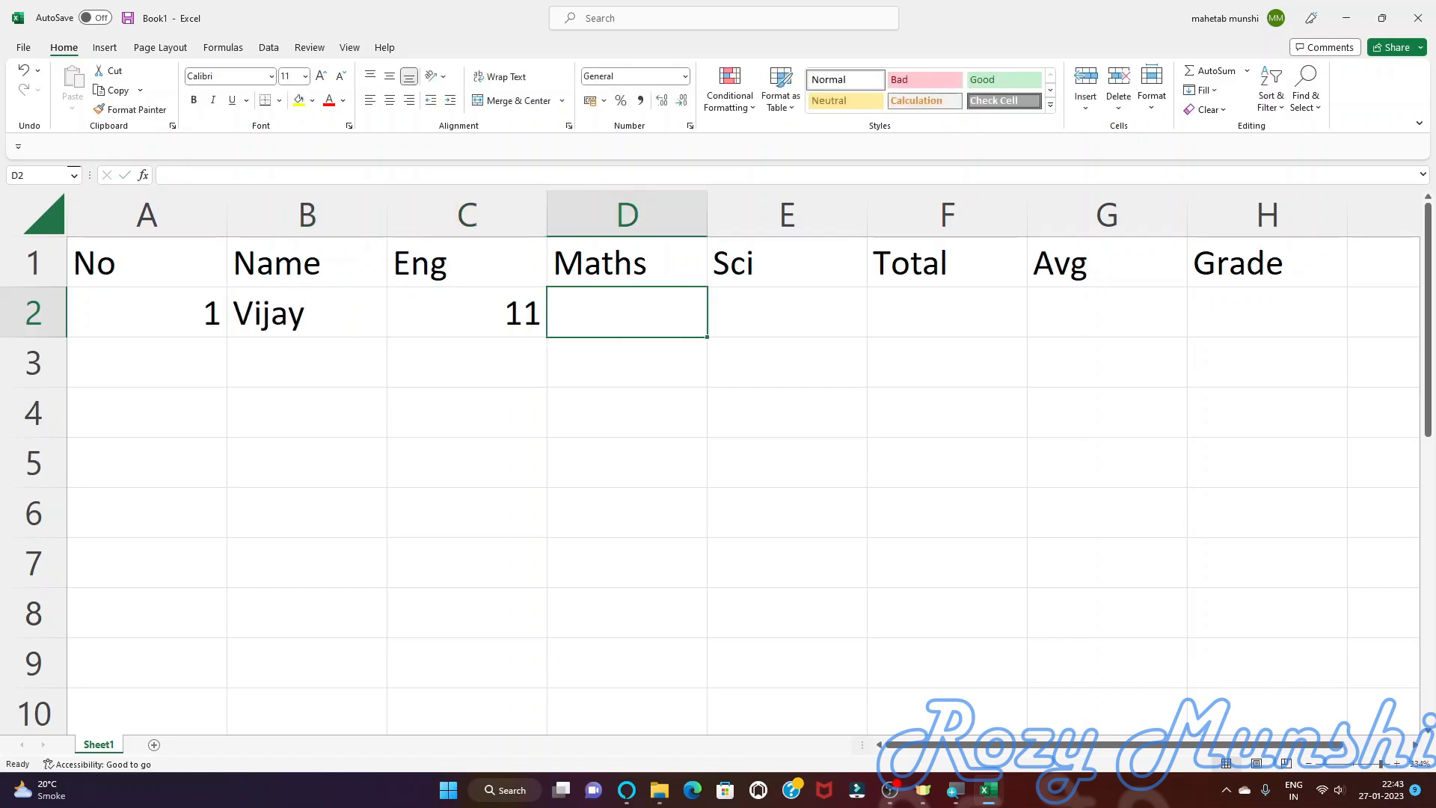
text(22)
key(Tab)
text(33)
key(Tab)
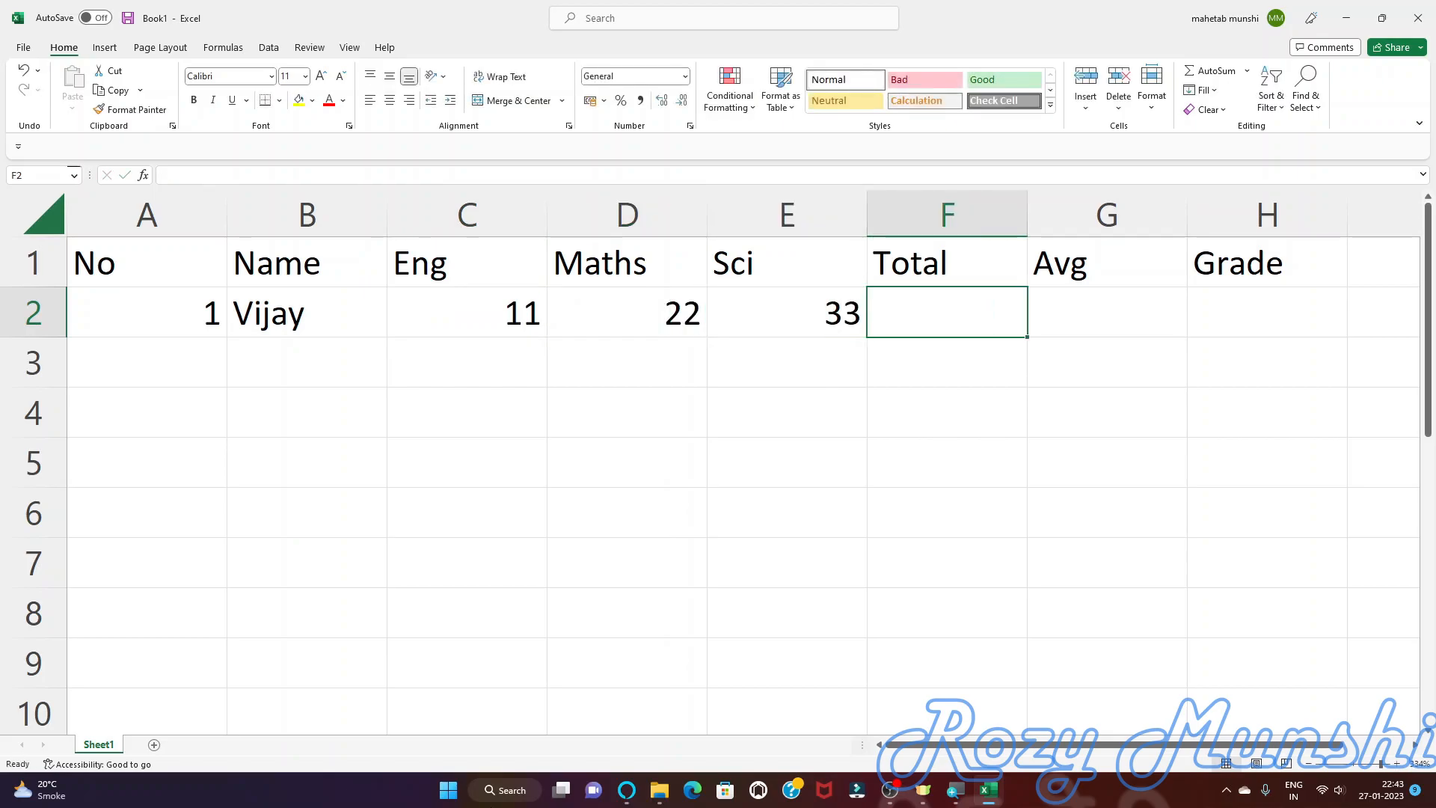
- Enter the second student's name in cell B3 with a capital initial
key(Tab)
key(Tab)
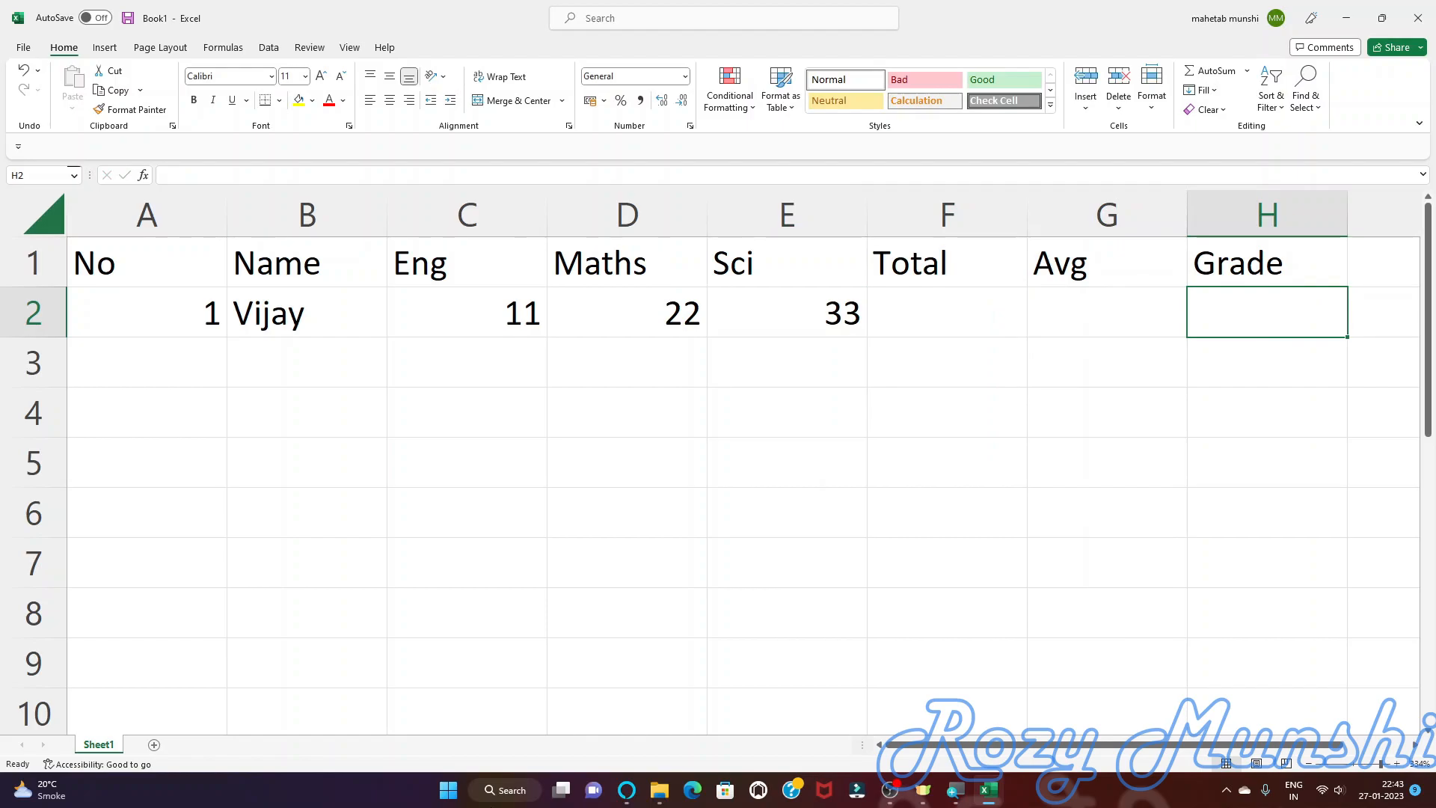
key(Down)
key(Left)
key(Left)
key(Left)
key(Left)
key(Left)
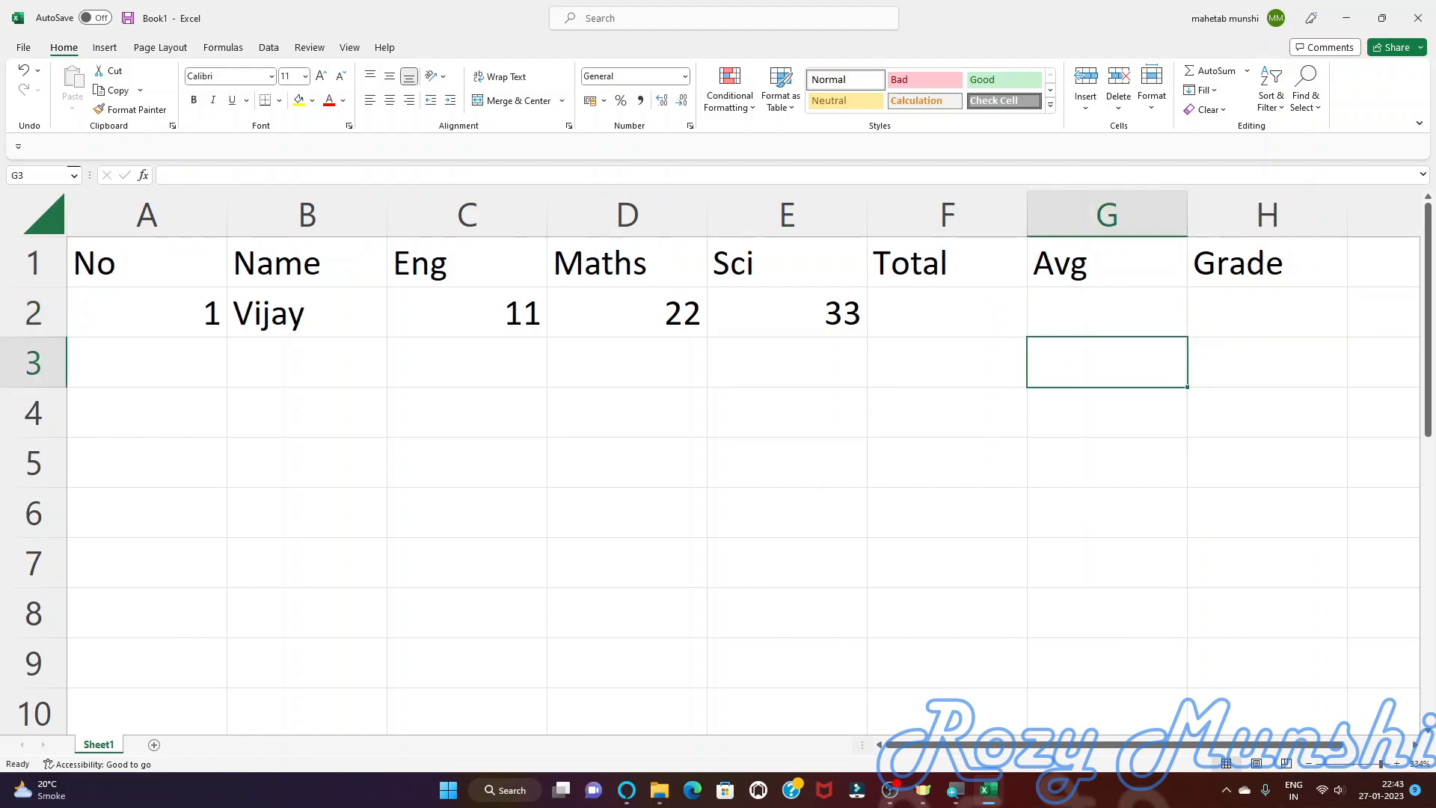
key(Left)
key(Left)
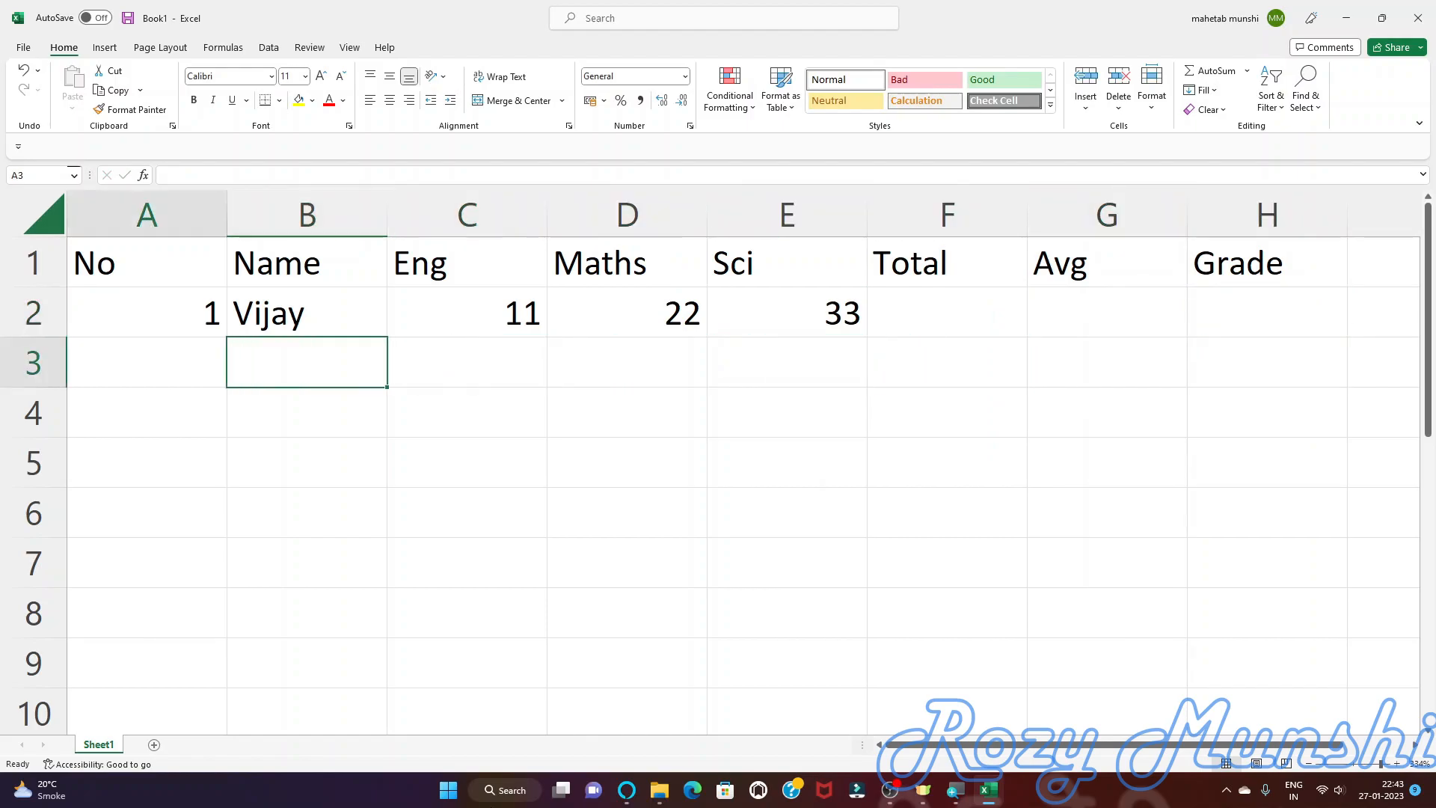
key(Right)
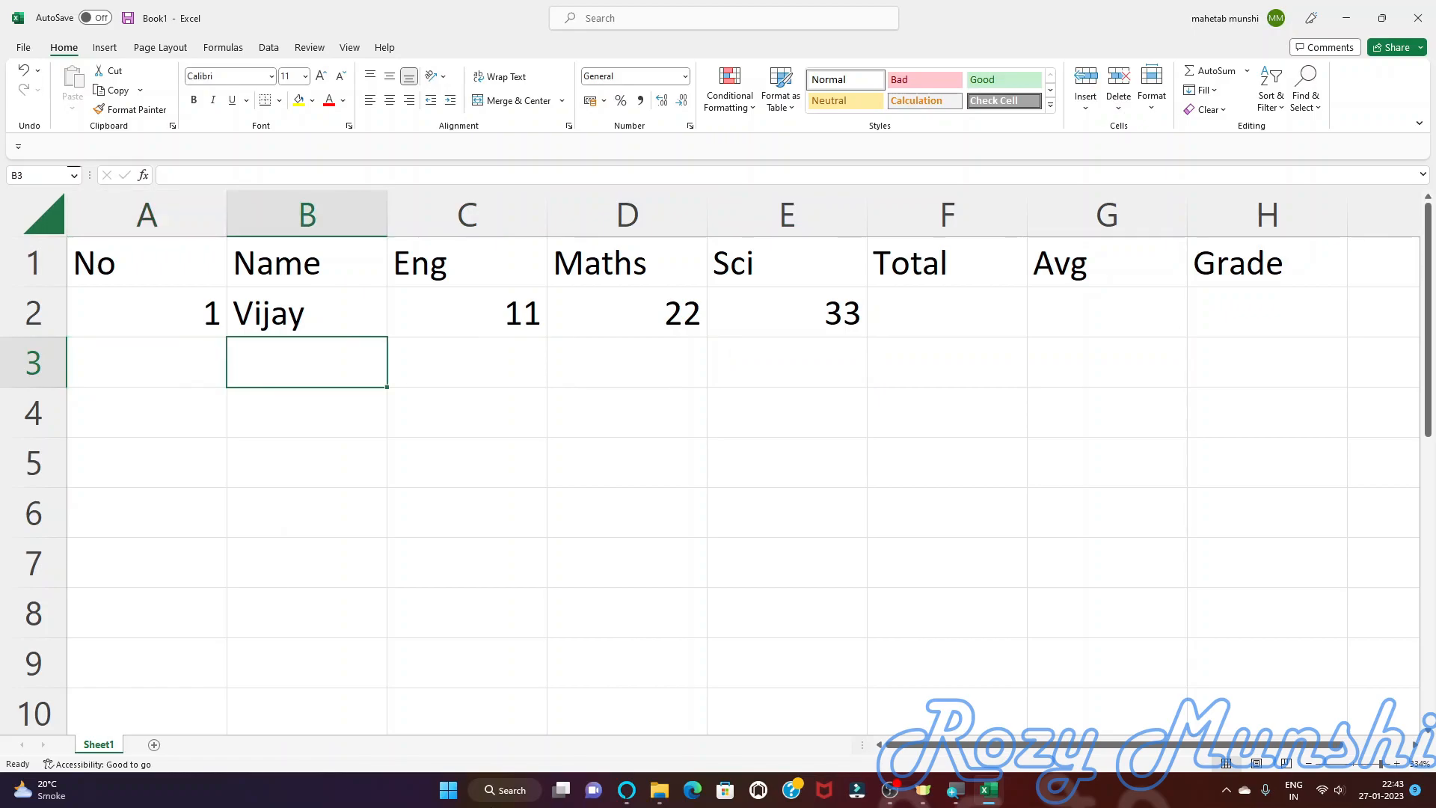
text(ajay)
key(BackSpace)
key(BackSpace)
key(BackSpace)
key(BackSpace)
text(Ajay)
key(Right)
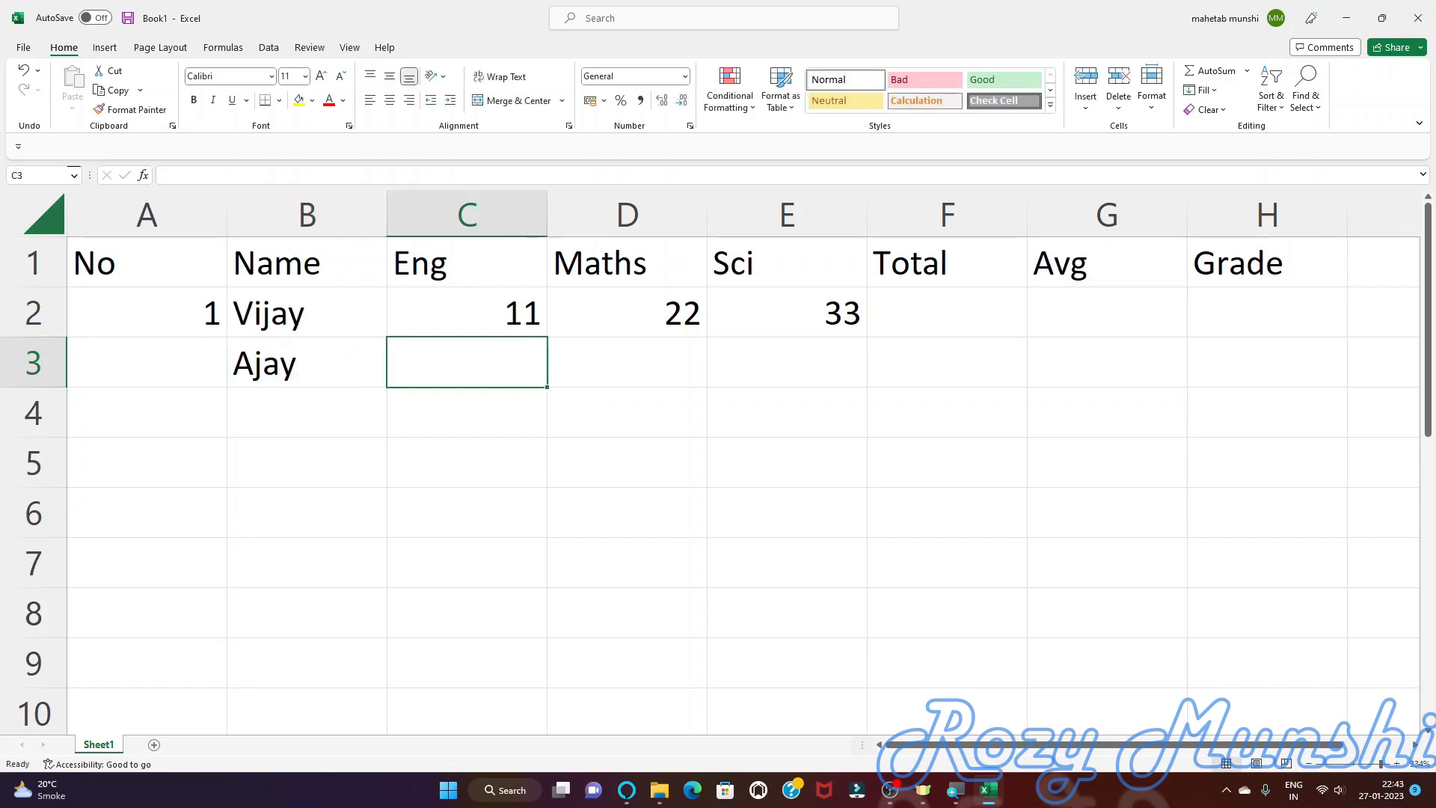
- Enter the second student's marks 33, 44 and 55 in cells C3 to E3
text(33)
key(Right)
text(44)
key(Right)
text(55)
key(Return)
- Enter the third student's name in B4 and the marks 55, 66 and 77 in cells C4 to E4
key(Left)
key(Left)
key(Left)
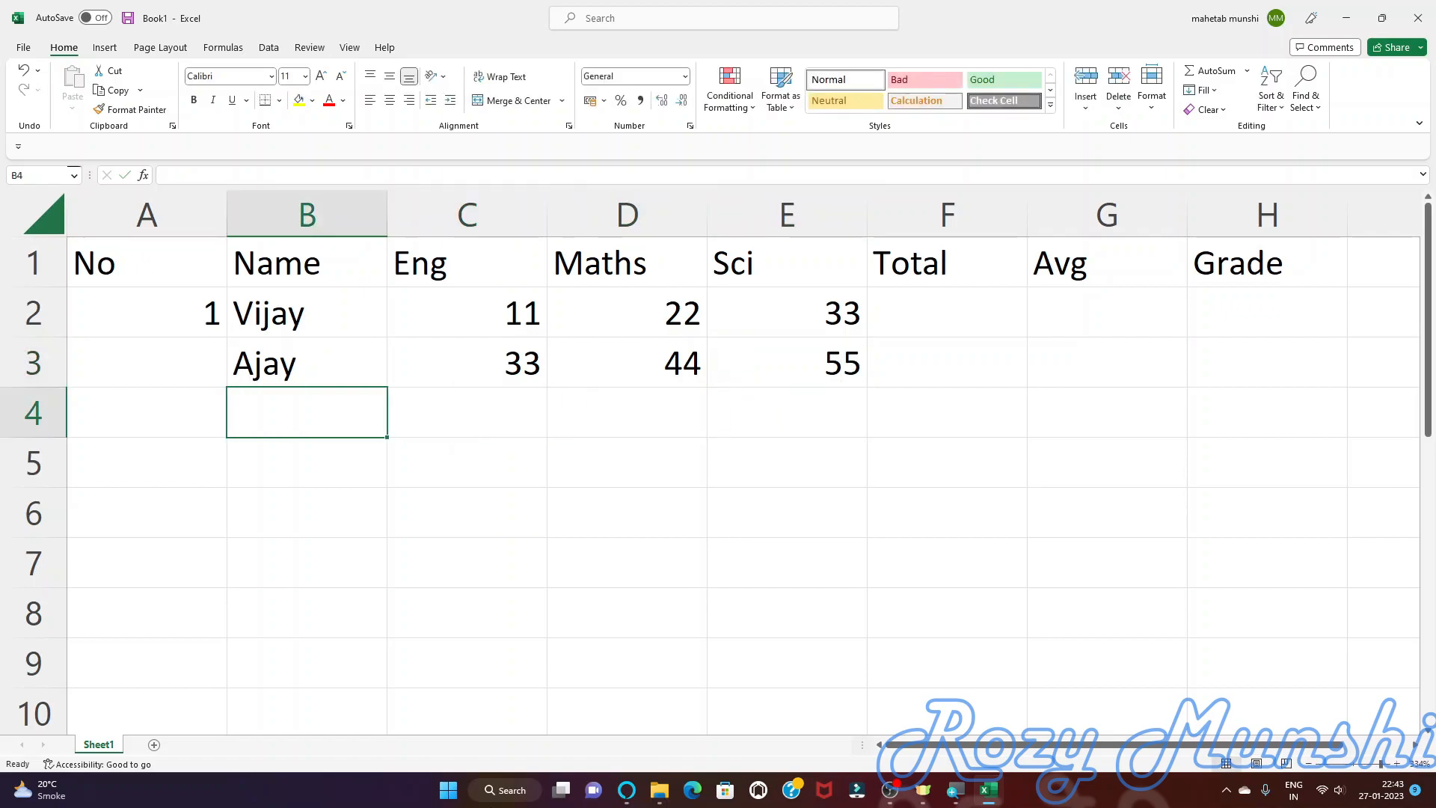
text(Gita)
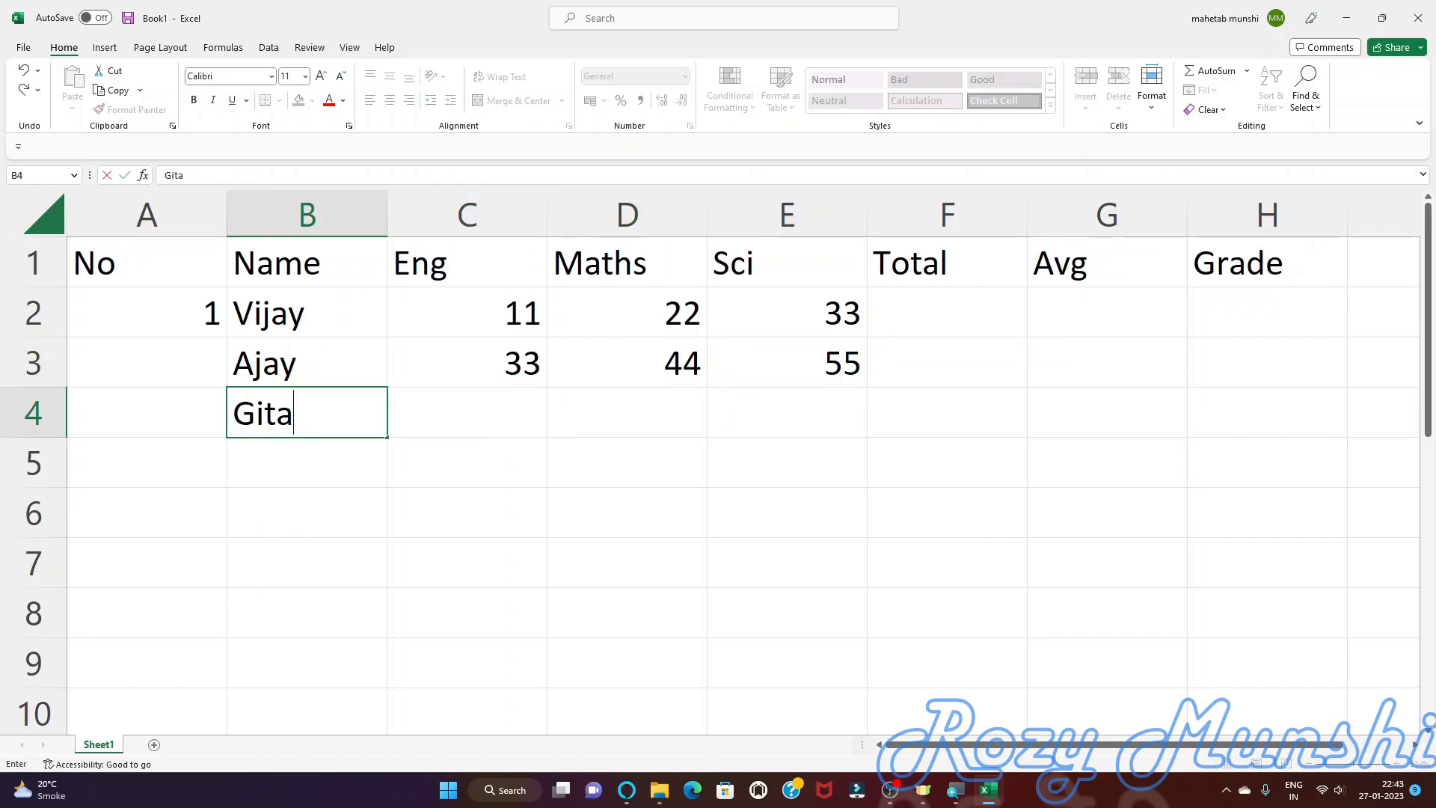
key(Right)
key(Right)
key(Left)
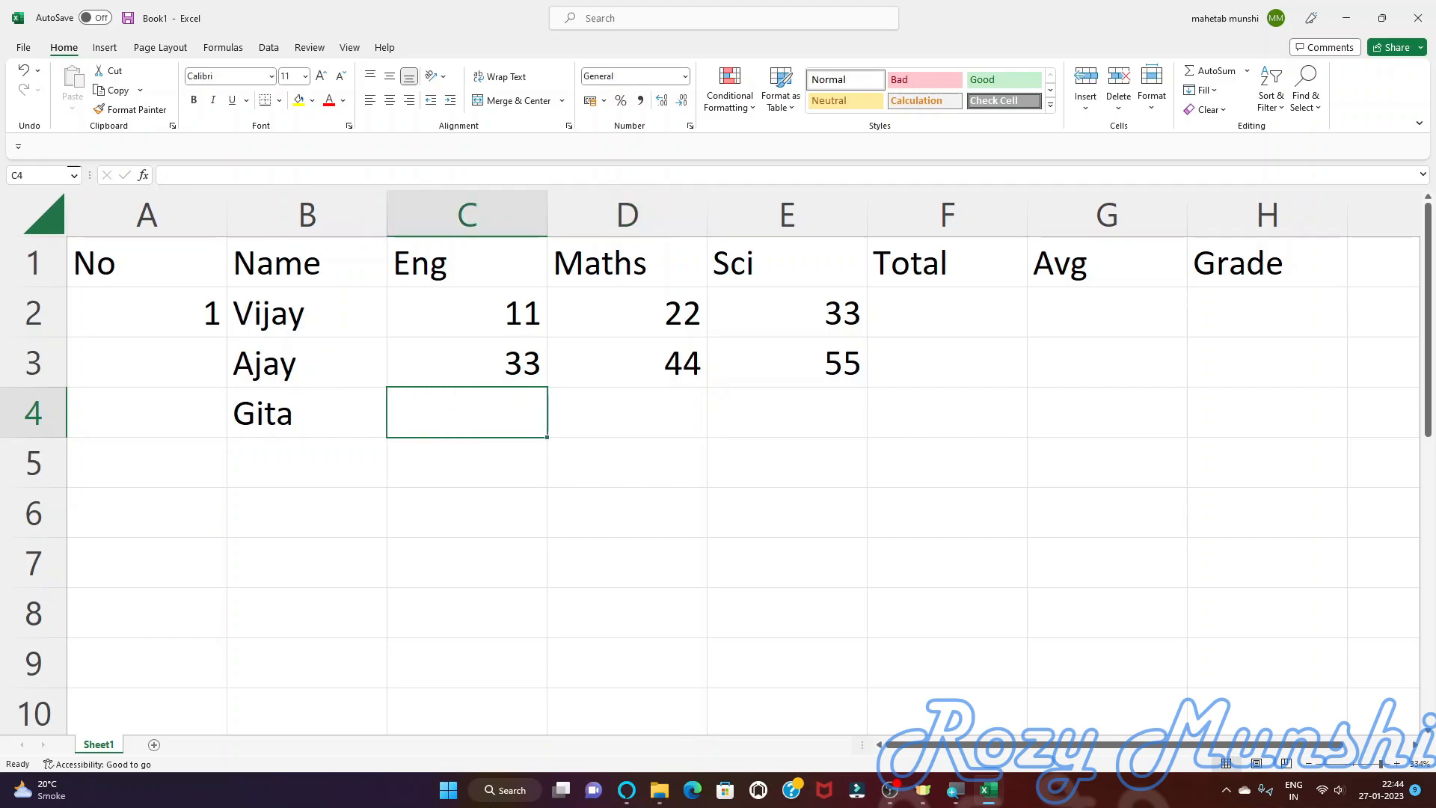
text(55)
key(Right)
text(66)
key(Right)
text(77)
key(Return)
- Enter the fourth student's name in B5 and the marks 77, 88 and 99 in cells C5 to E5
key(Left)
key(Left)
key(Left)
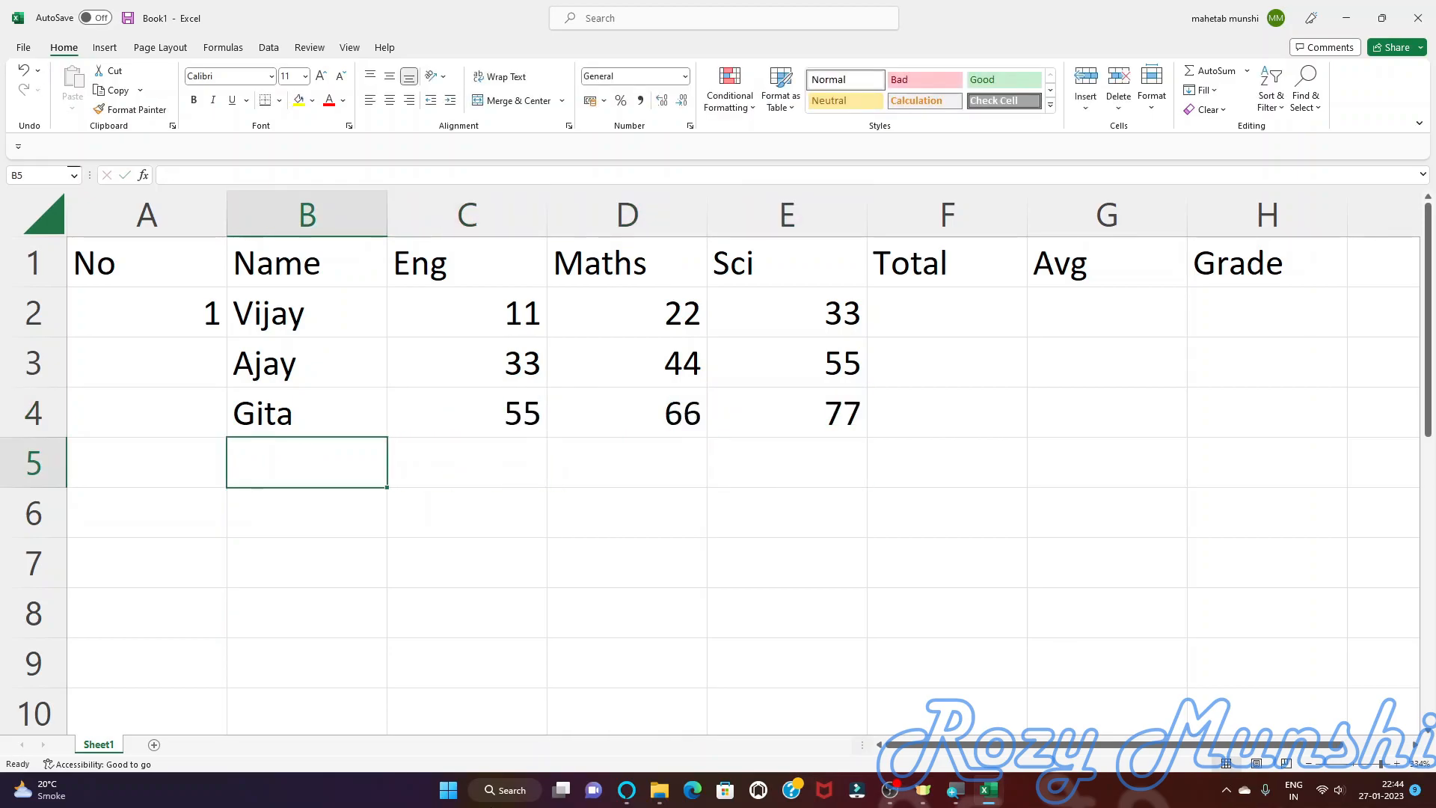
text(Neha)
key(Tab)
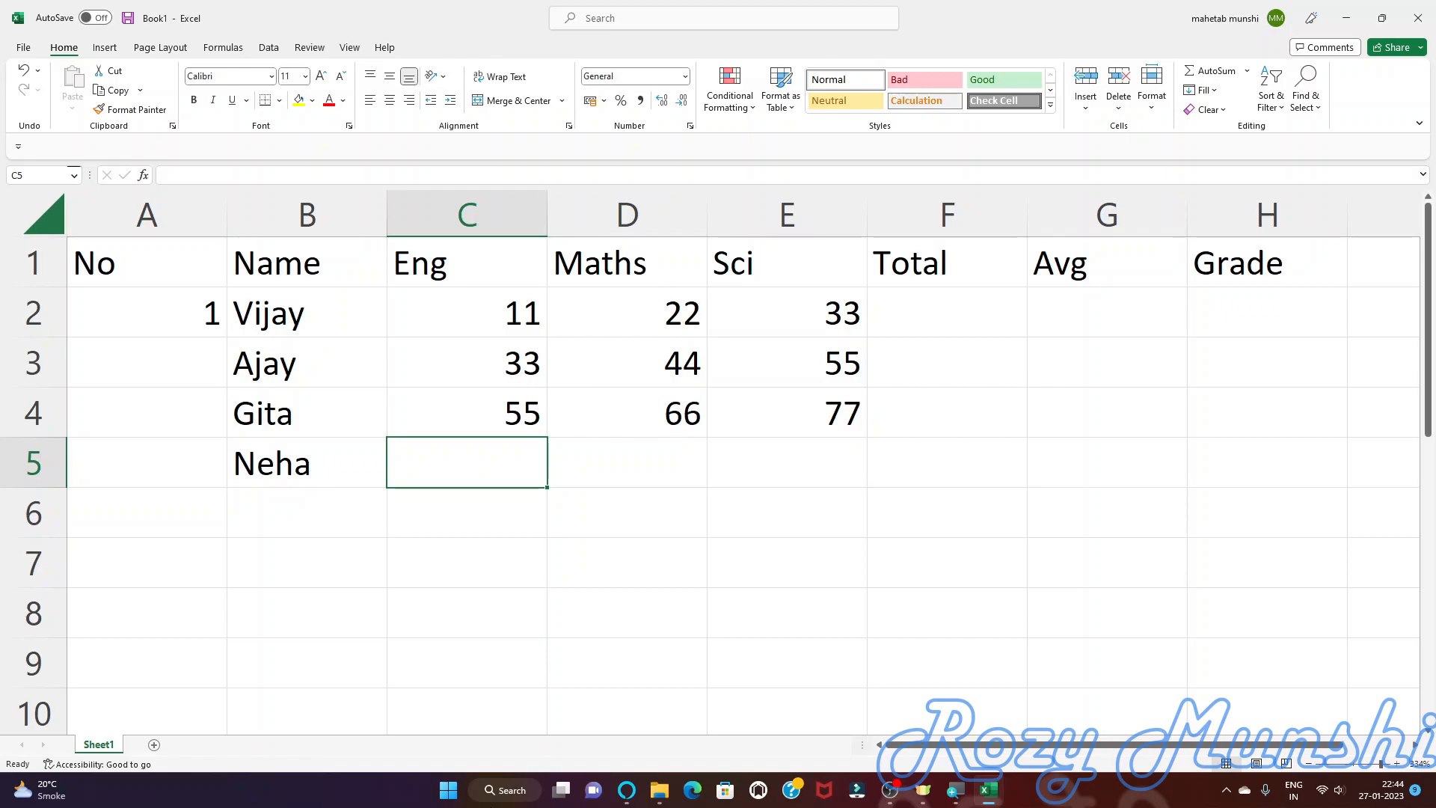
text(77)
key(Tab)
text(88)
key(Tab)
text(99)
key(Down)
- Enter the fifth student's name in B6 and the marks 88, 99 and 99 in cells C6 to E6
key(Left)
key(Left)
key(Left)
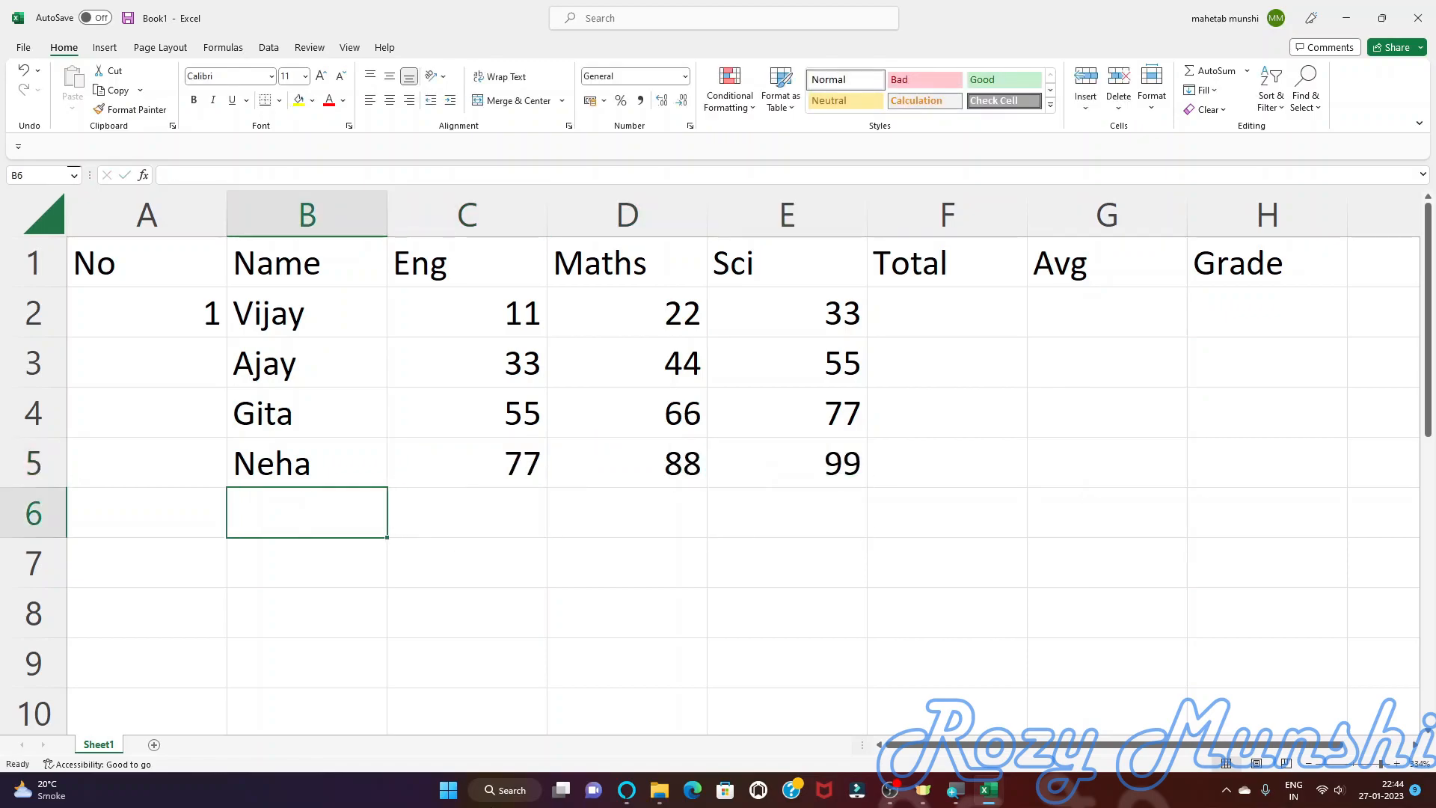
text(Kavita)
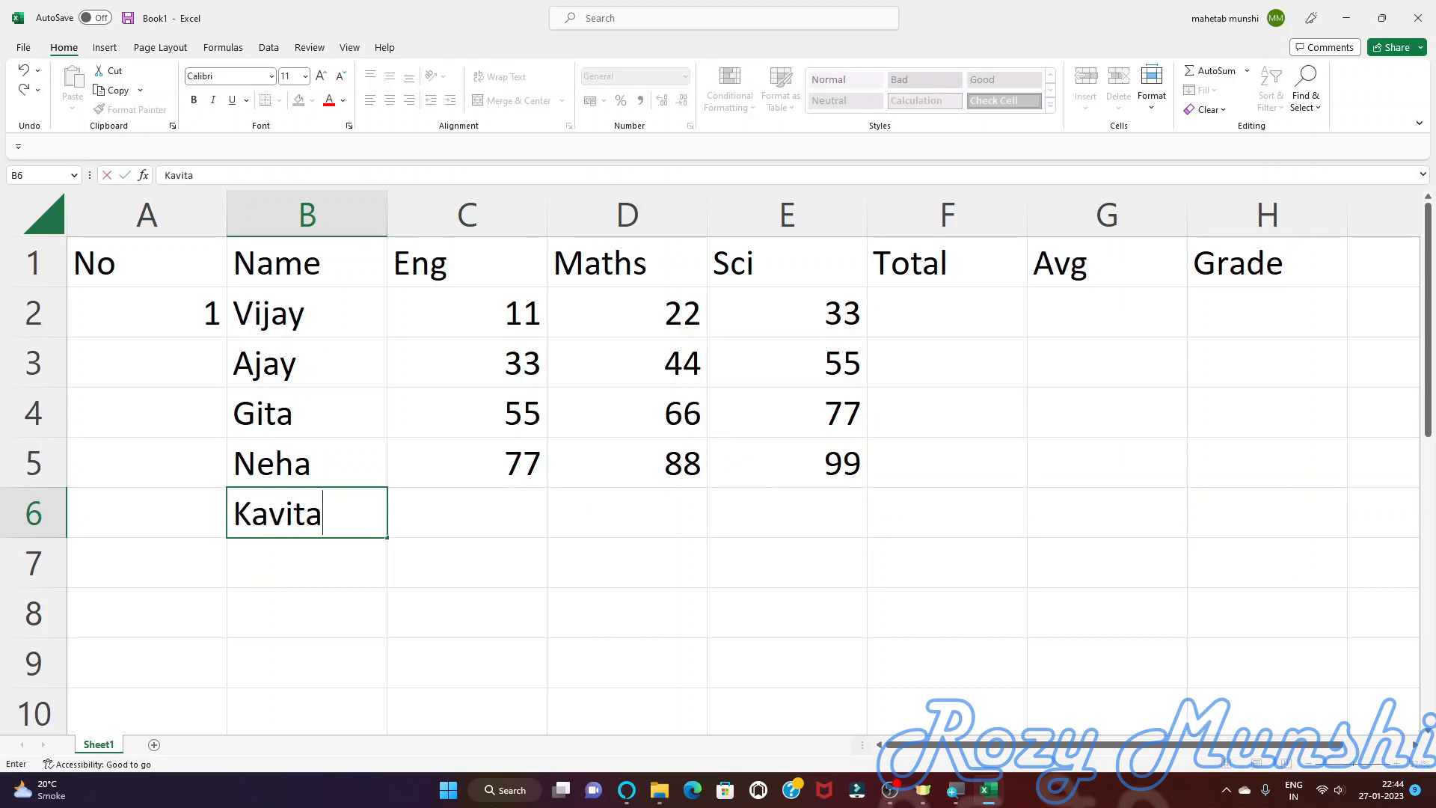
key(Tab)
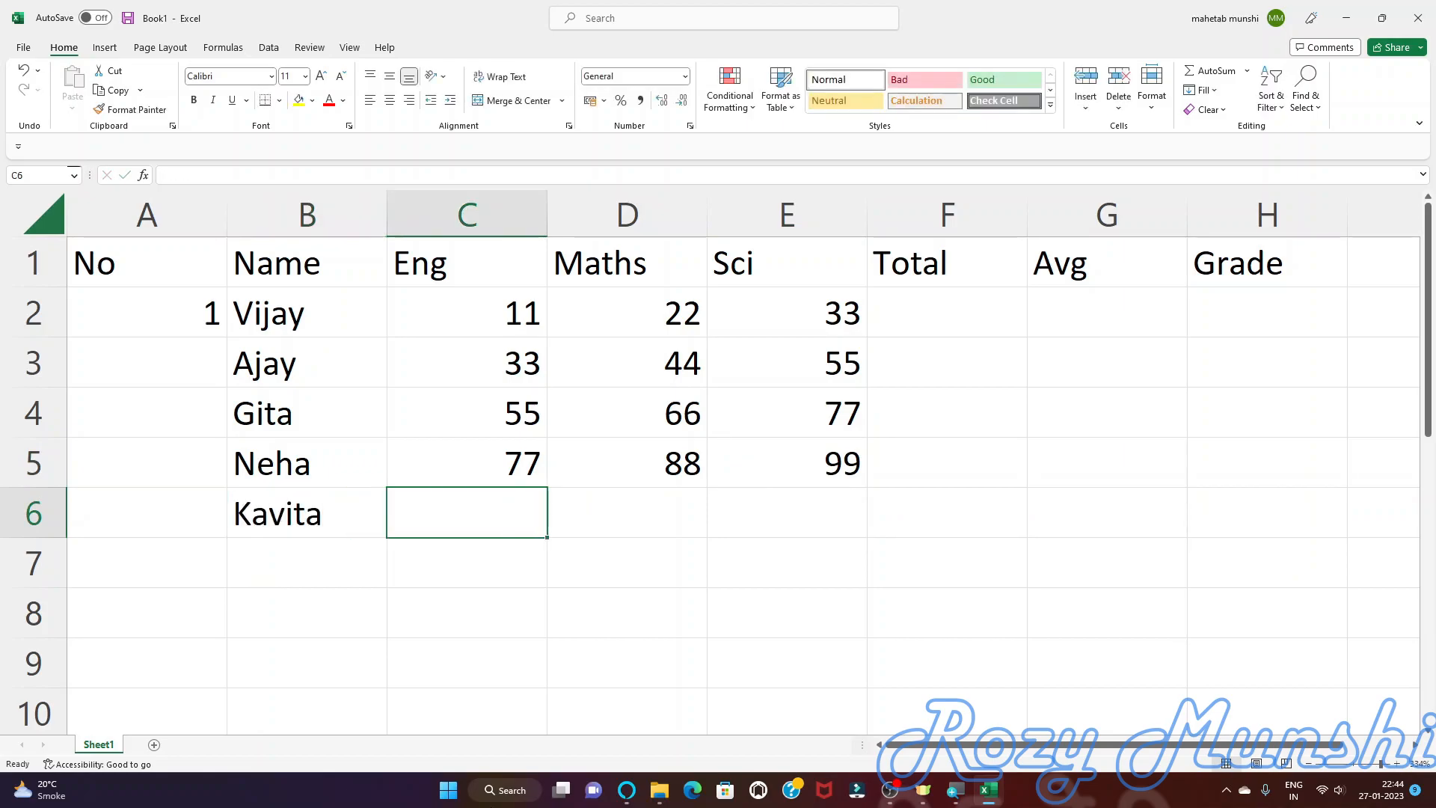
text(88)
key(Tab)
text(99)
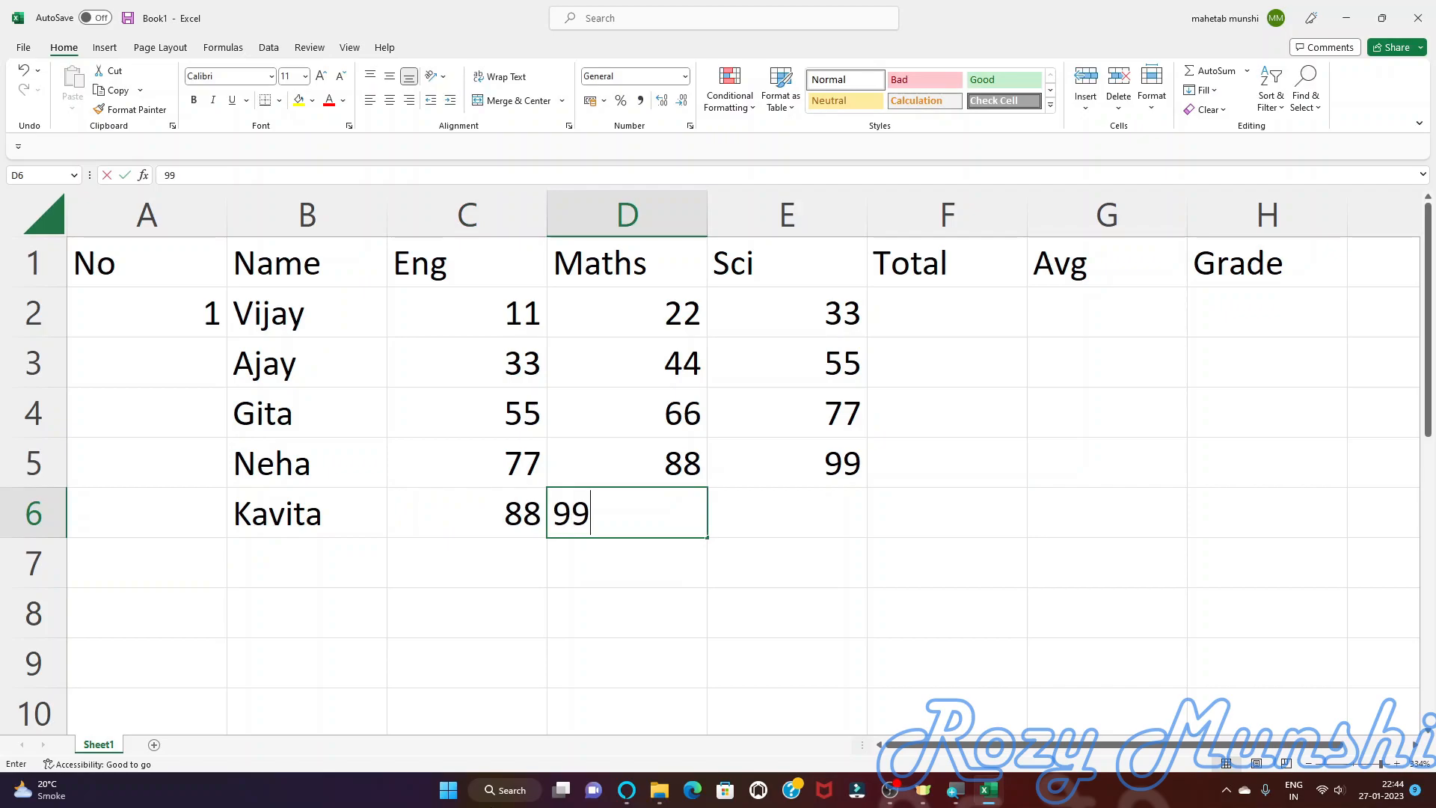
key(Tab)
text(00)
key(BackSpace)
key(BackSpace)
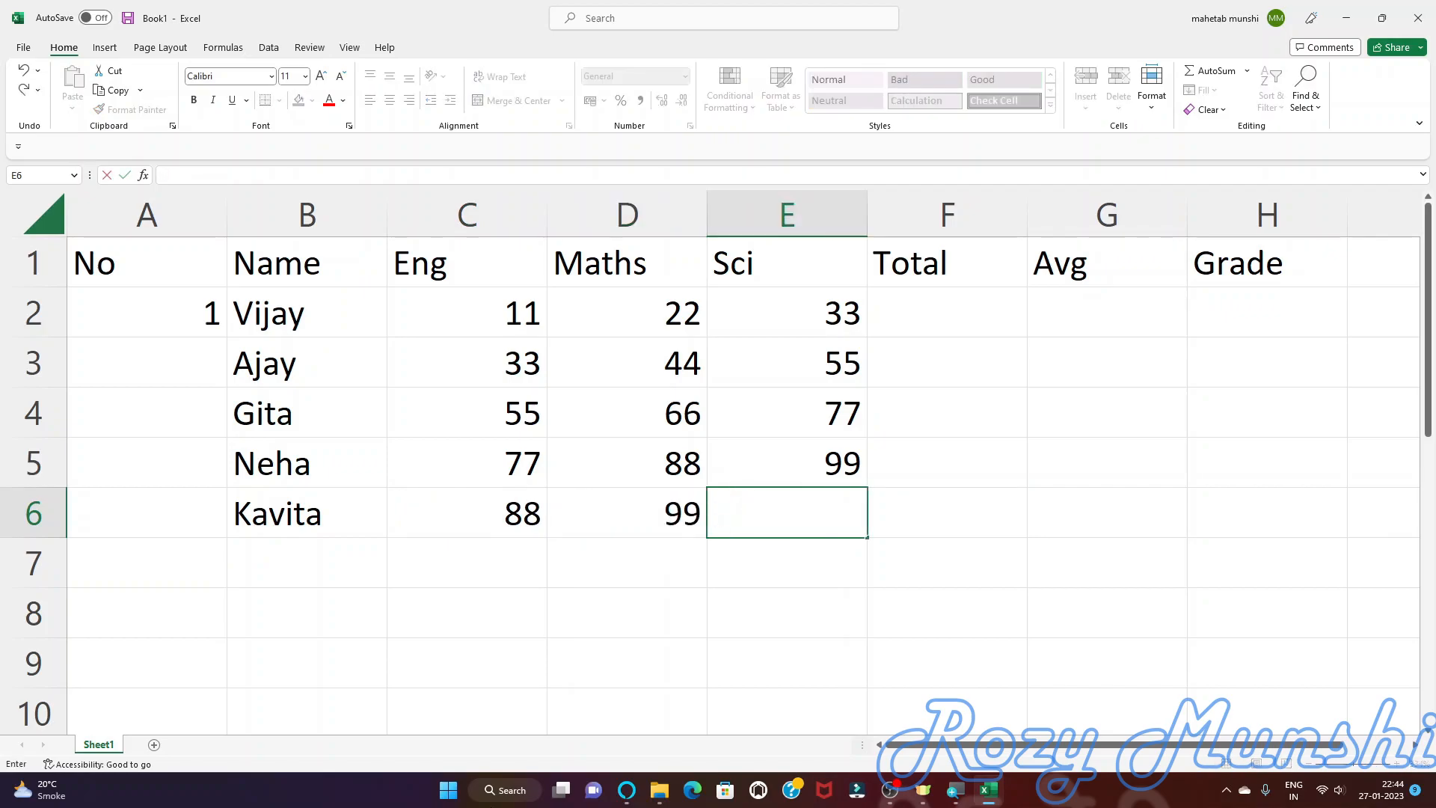
text(99)
key(Return)
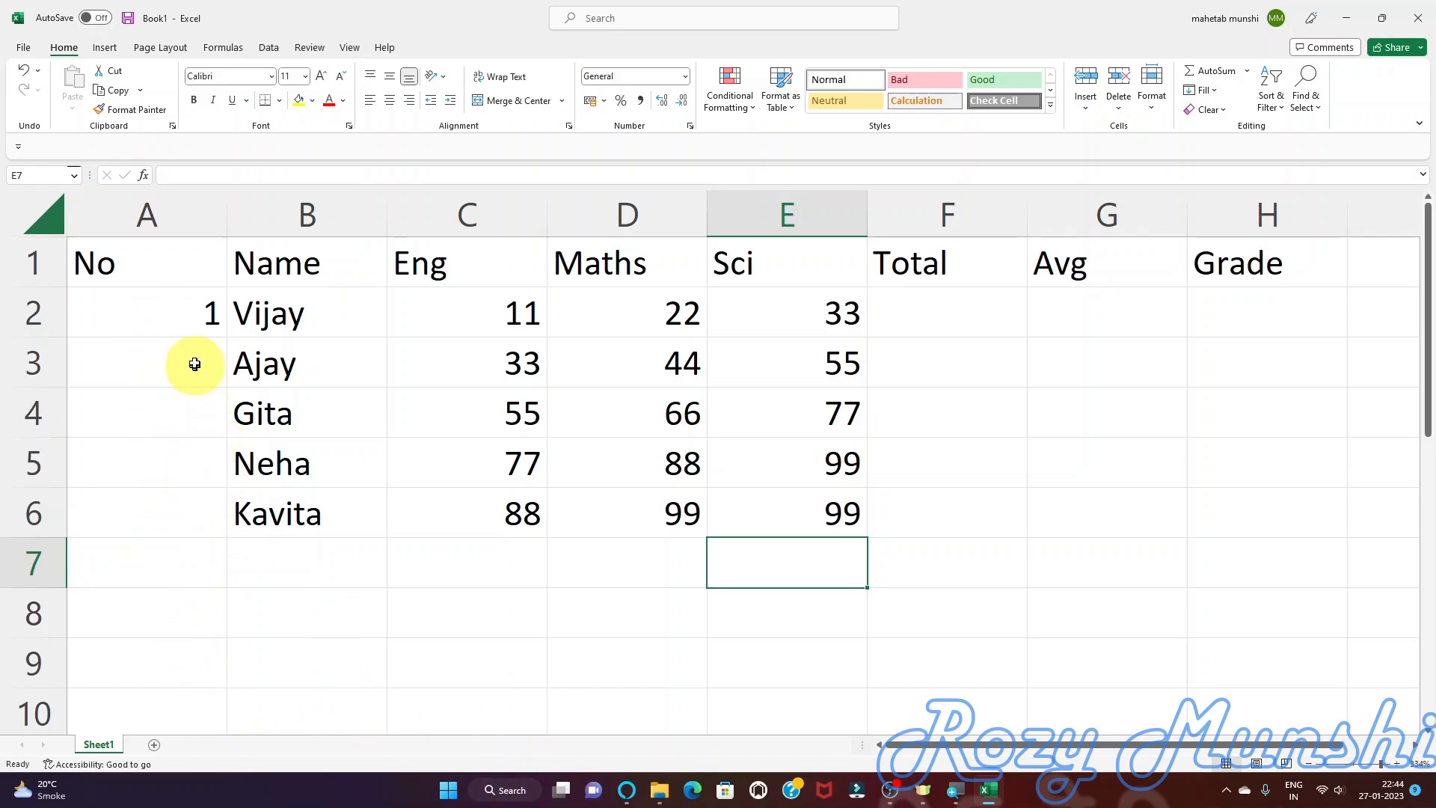
- Fill the serial numbers 1 to 5 down from cell A2 to A6
click(187, 314)
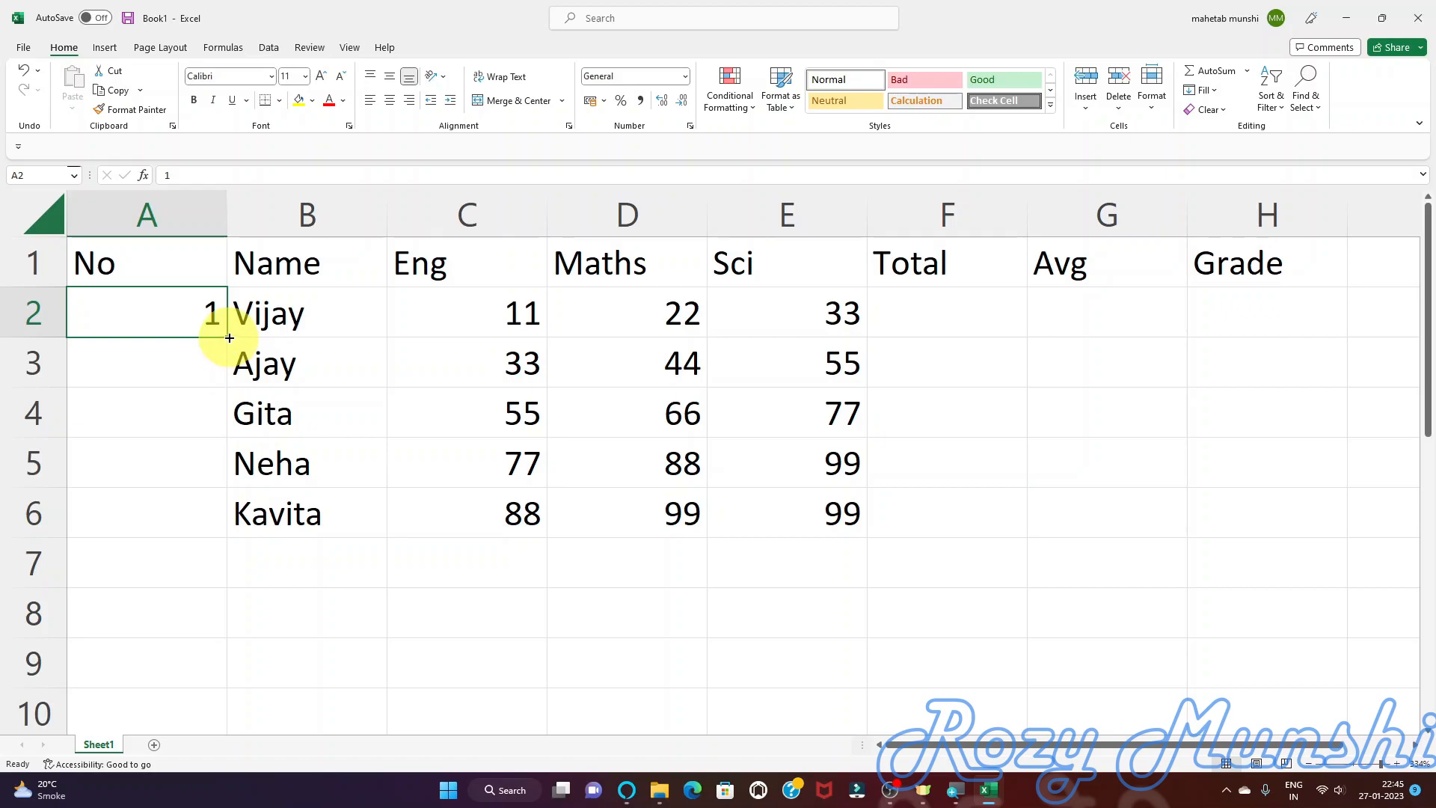
drag(229, 338, 218, 533)
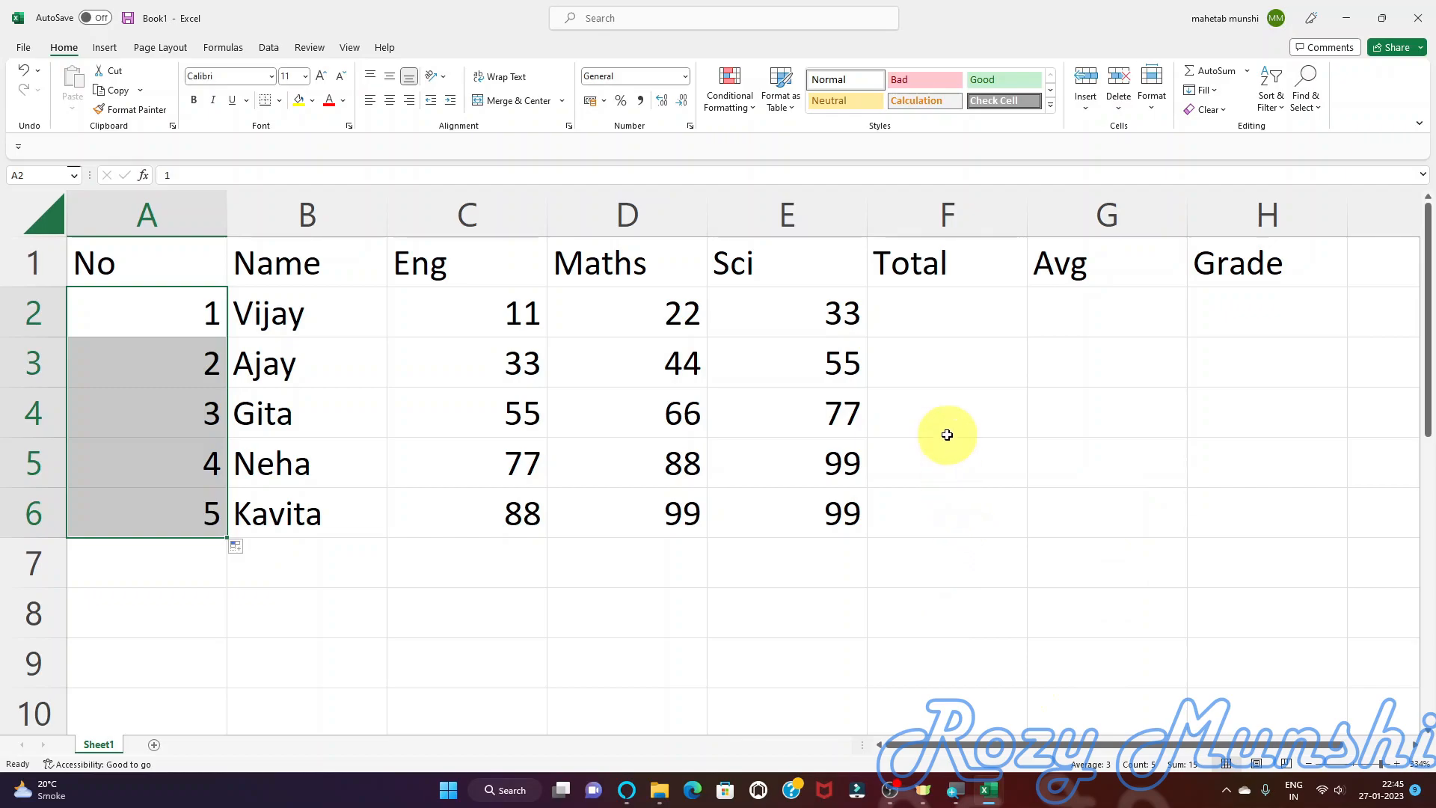
- Enter the formula =C2+D2+E2 in cell F2 to total the first student's marks
click(933, 319)
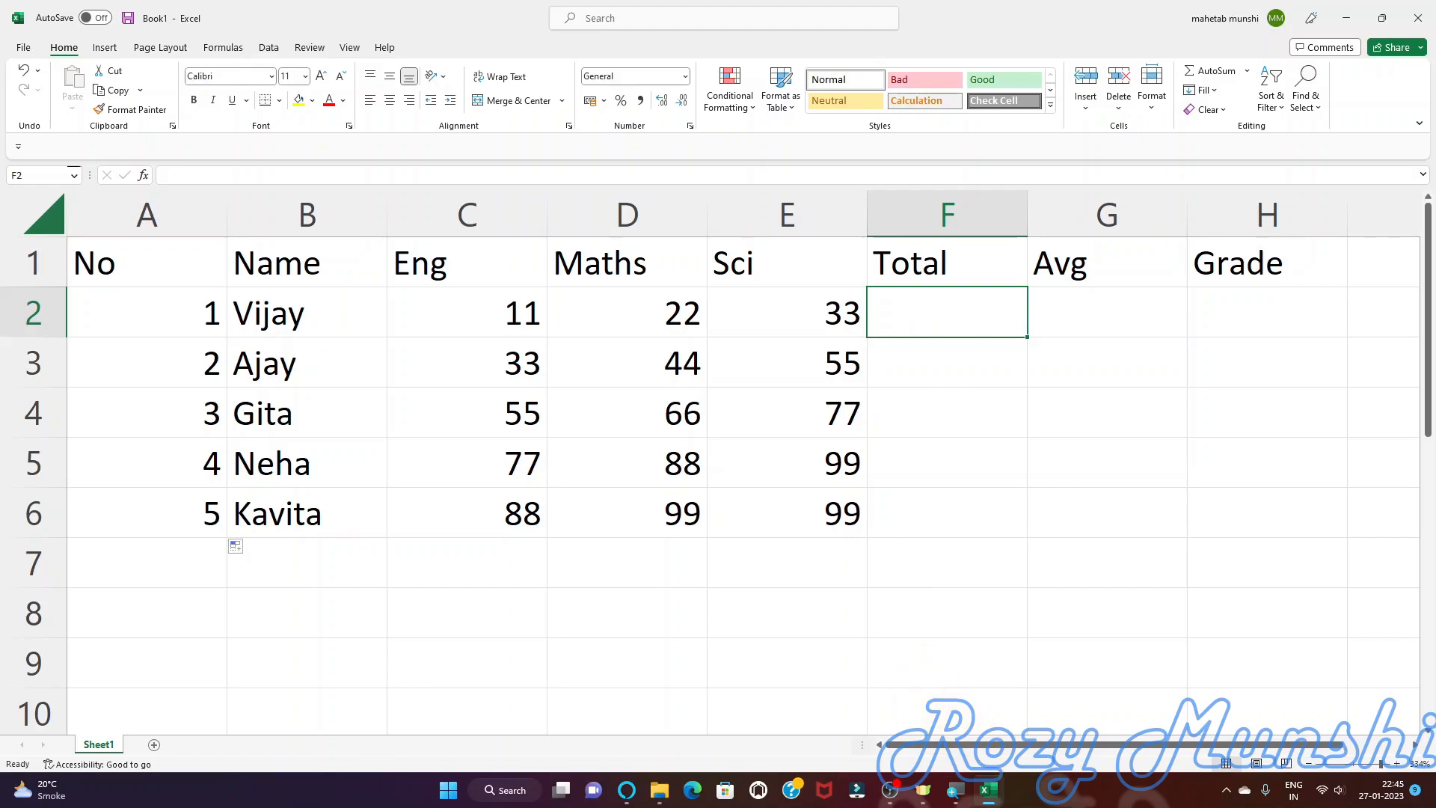
text(=)
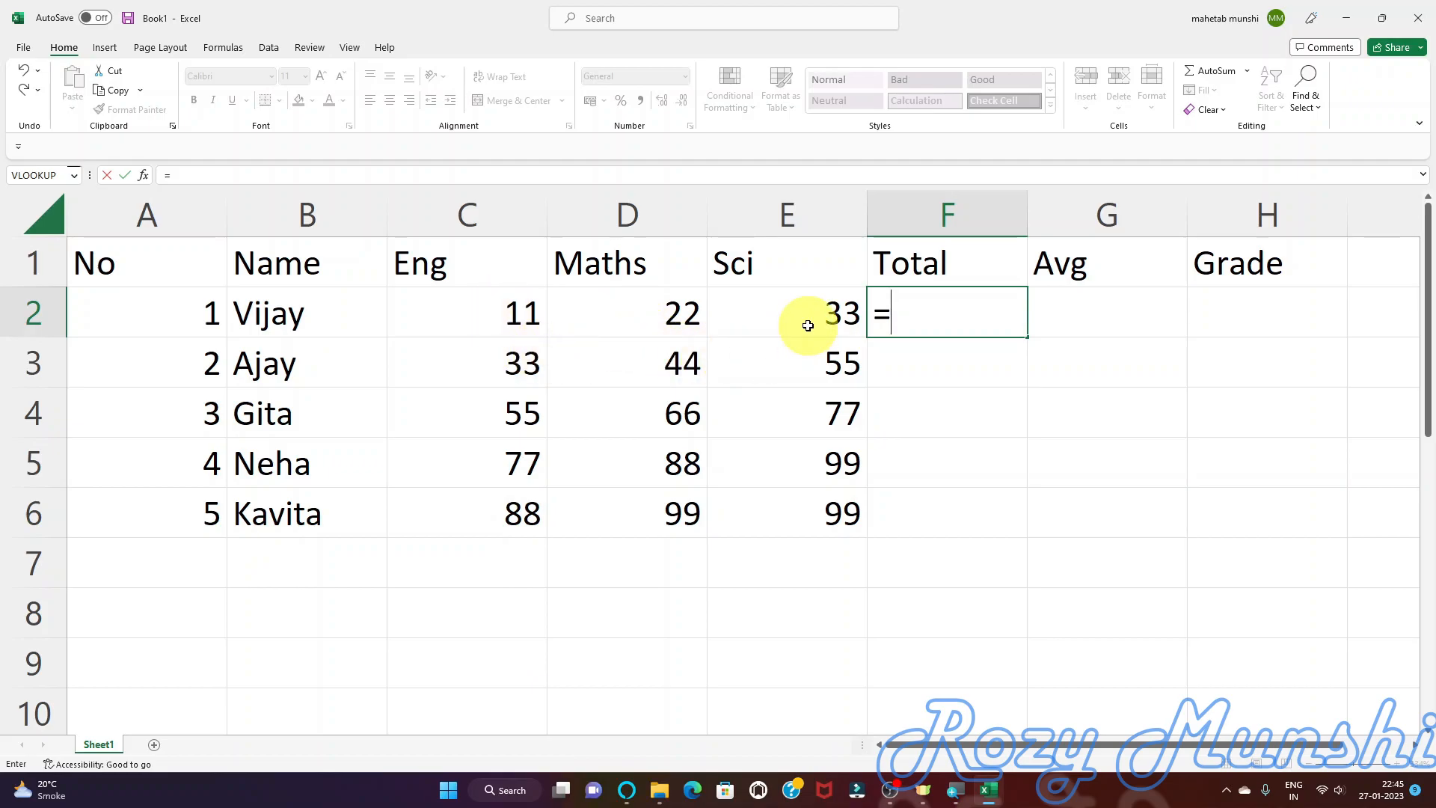
mouse_move(955, 789)
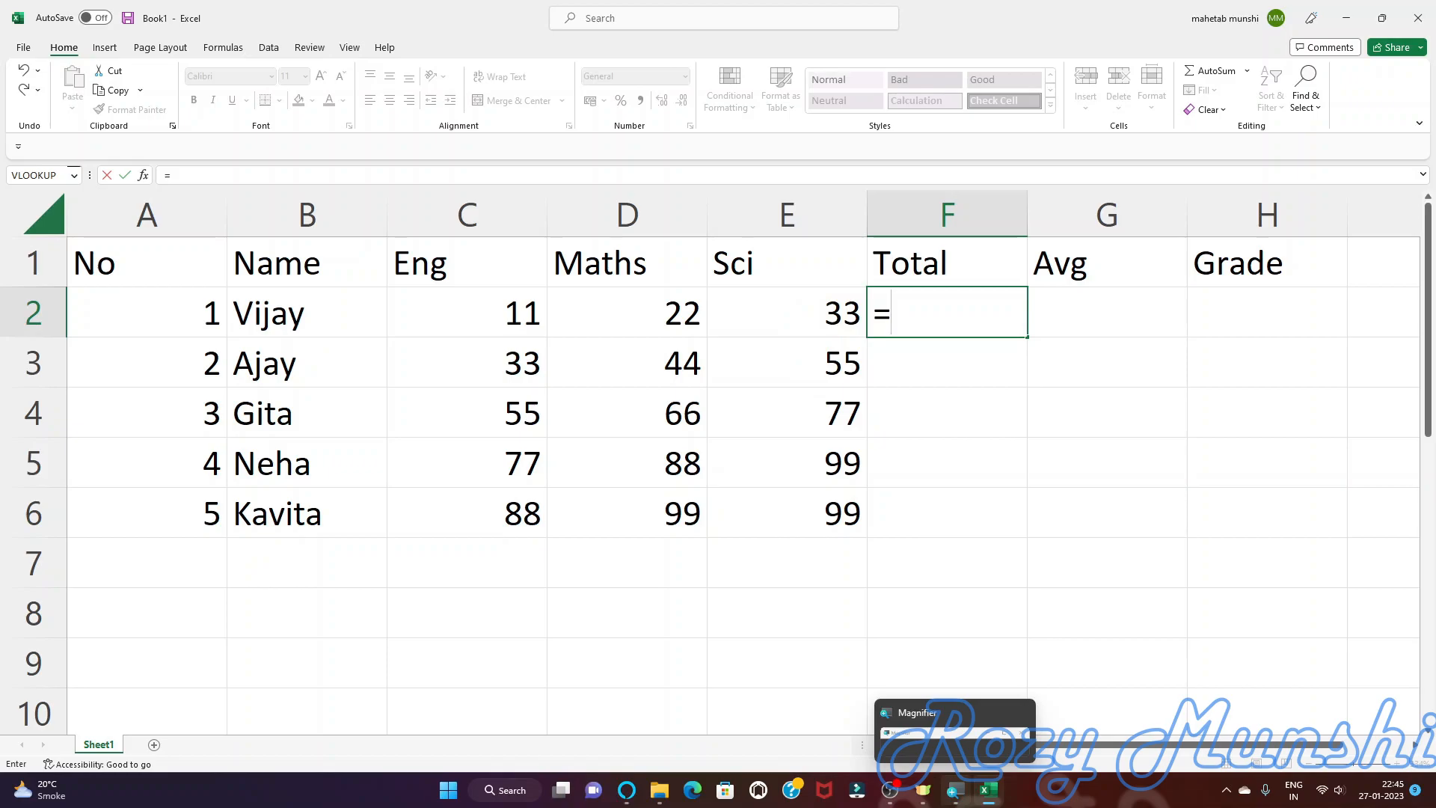
text(c)
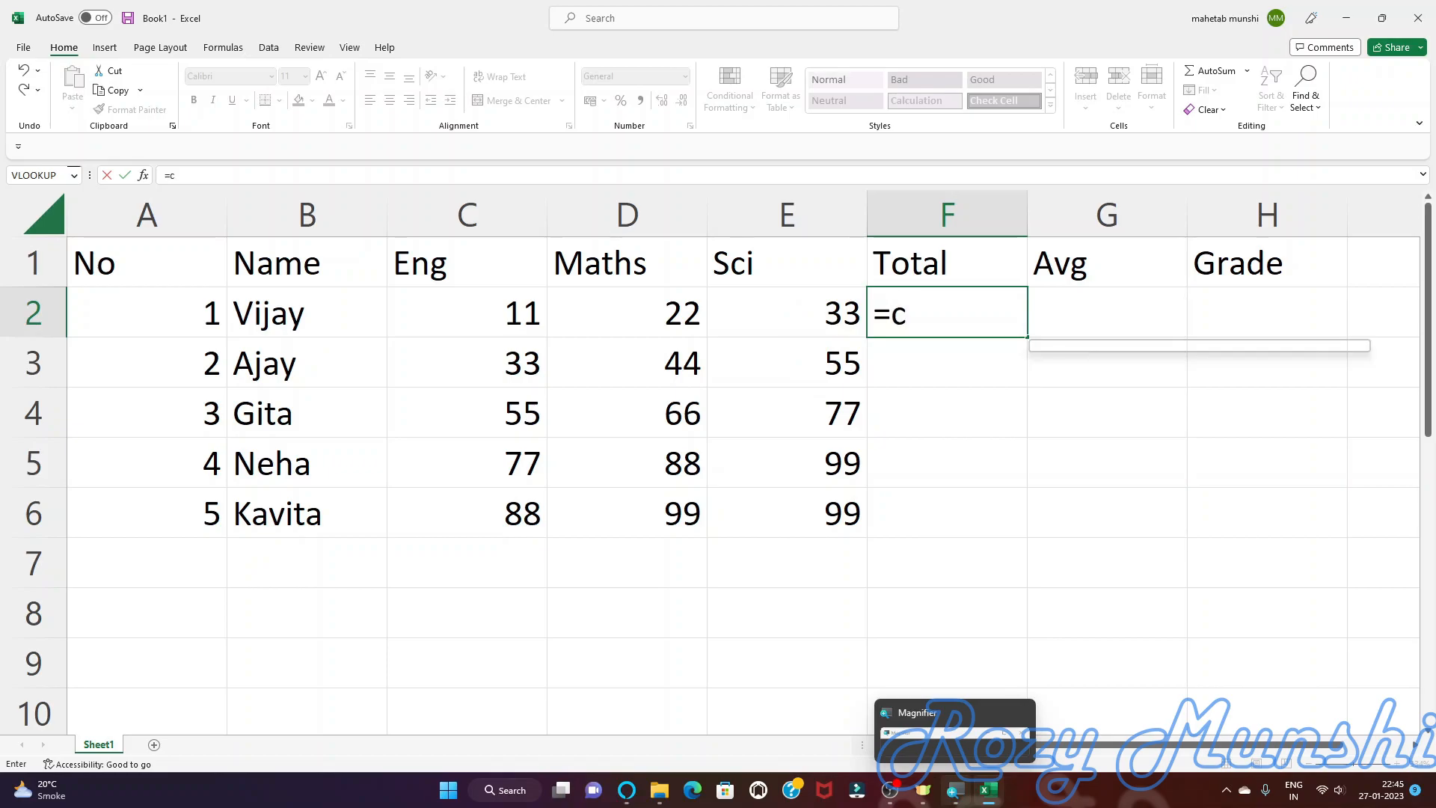
text(2+d)
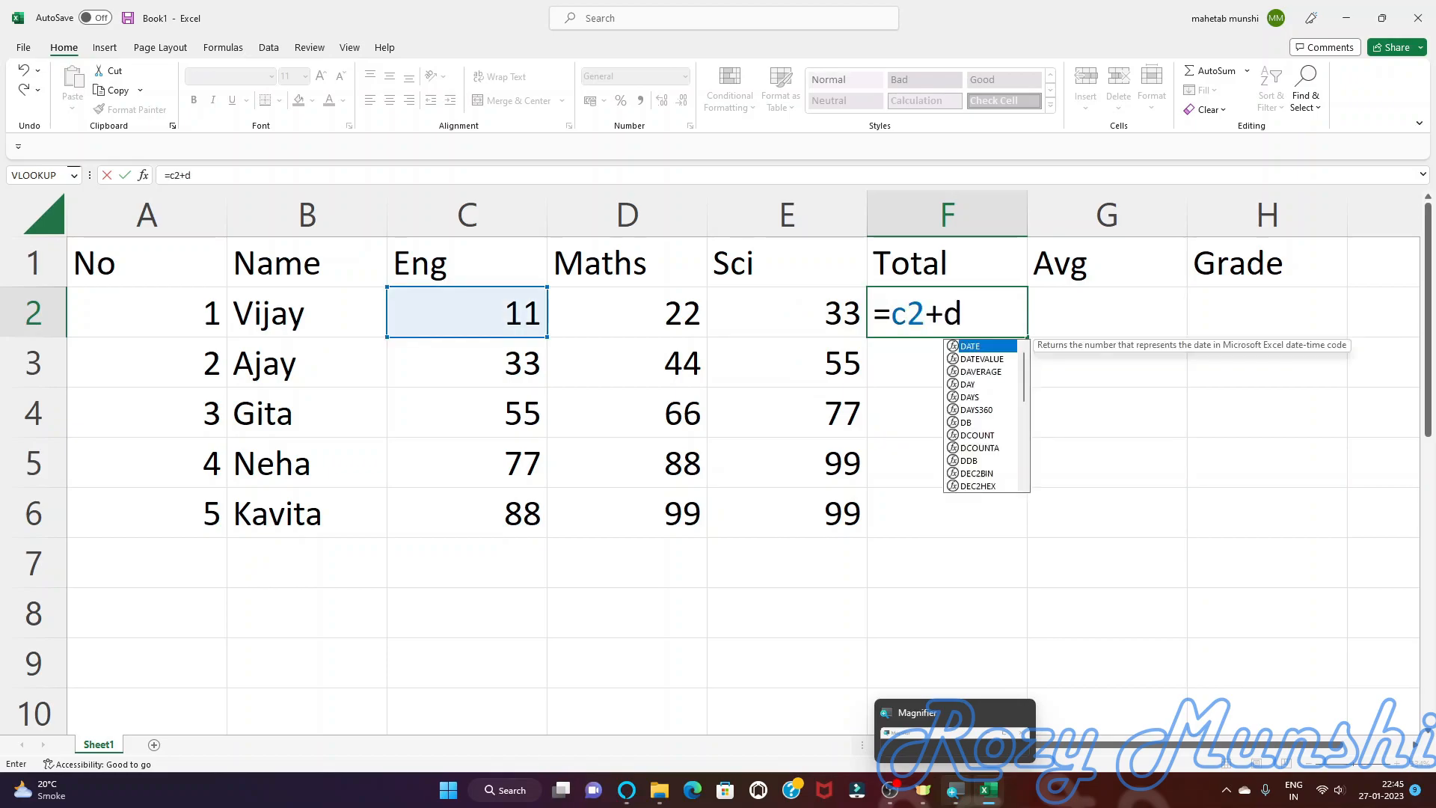
text(2+e2)
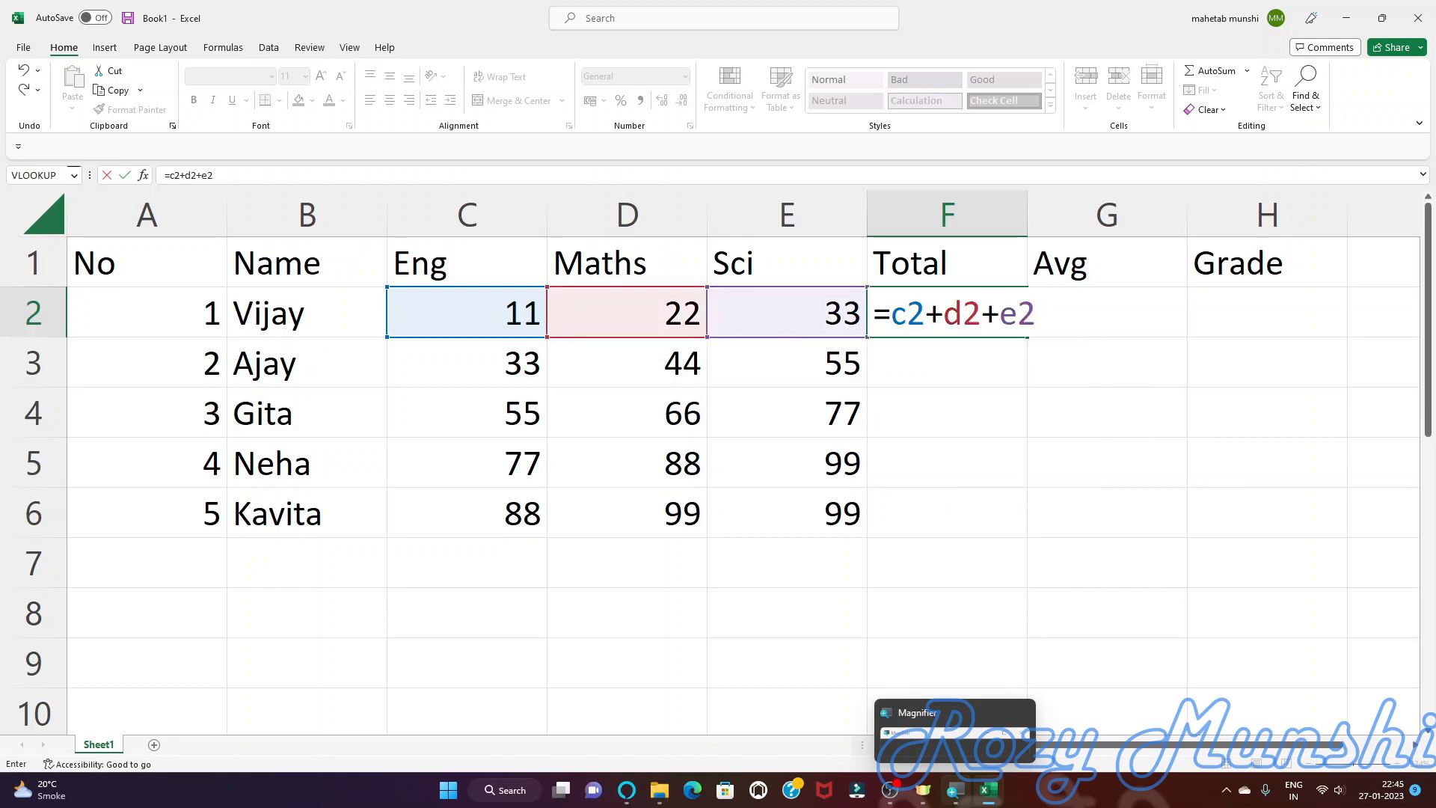
key(Return)
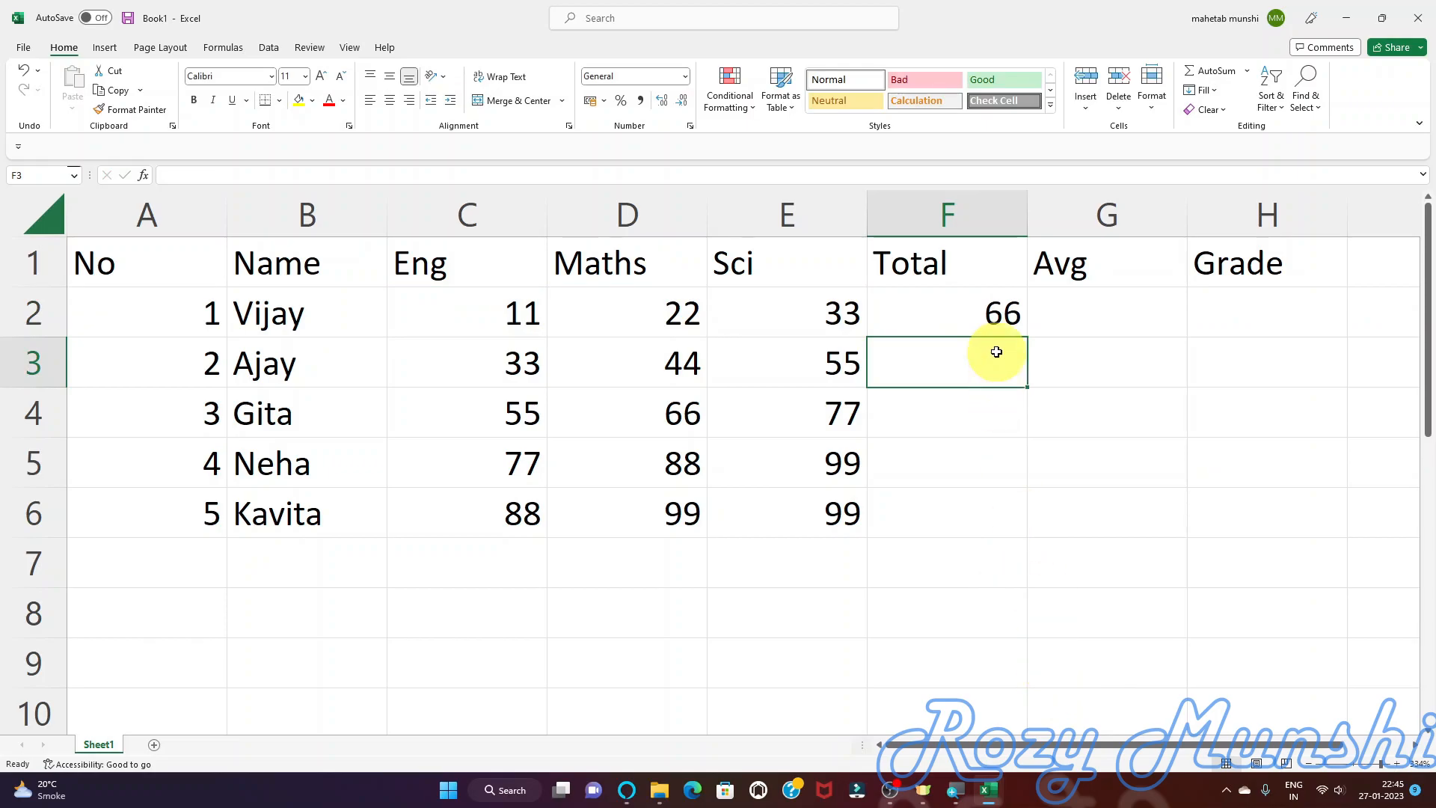
- Copy the addition formula from F2 down to F6 for the remaining students
click(988, 311)
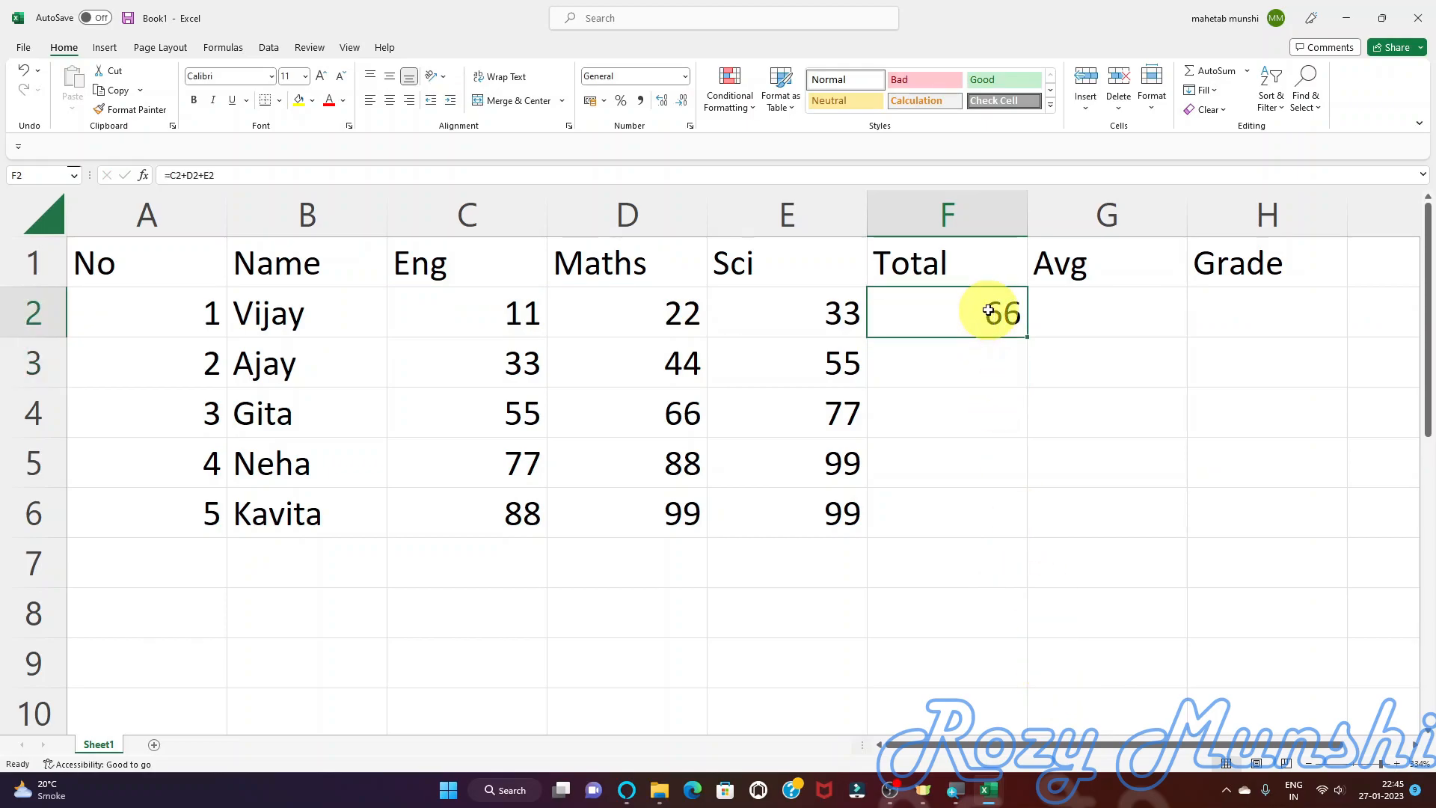
drag(1030, 338, 1021, 532)
mouse_move(988, 790)
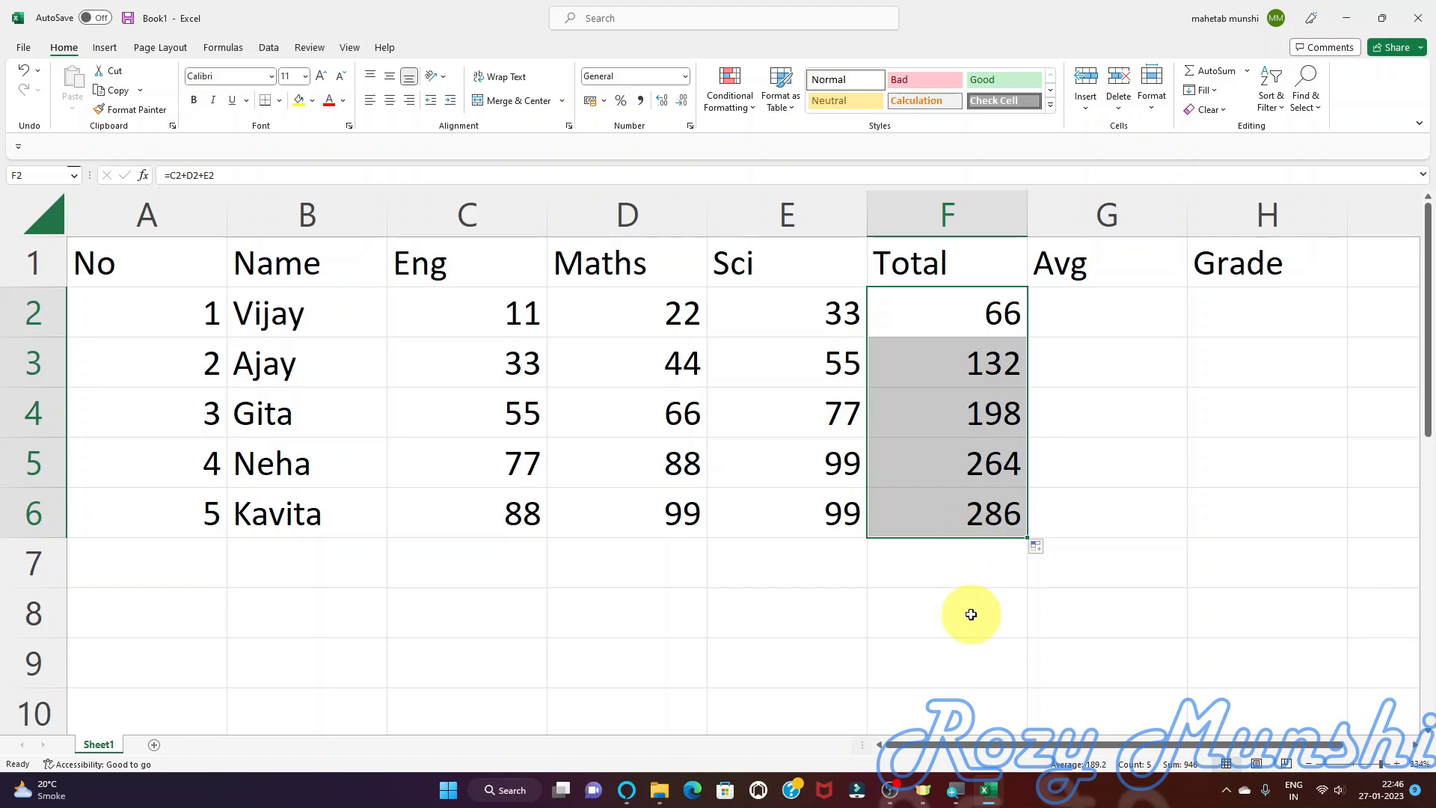
- Clear the addition formulas from the Total cells F2 to F6
click(972, 360)
drag(966, 313, 955, 513)
key(Delete)
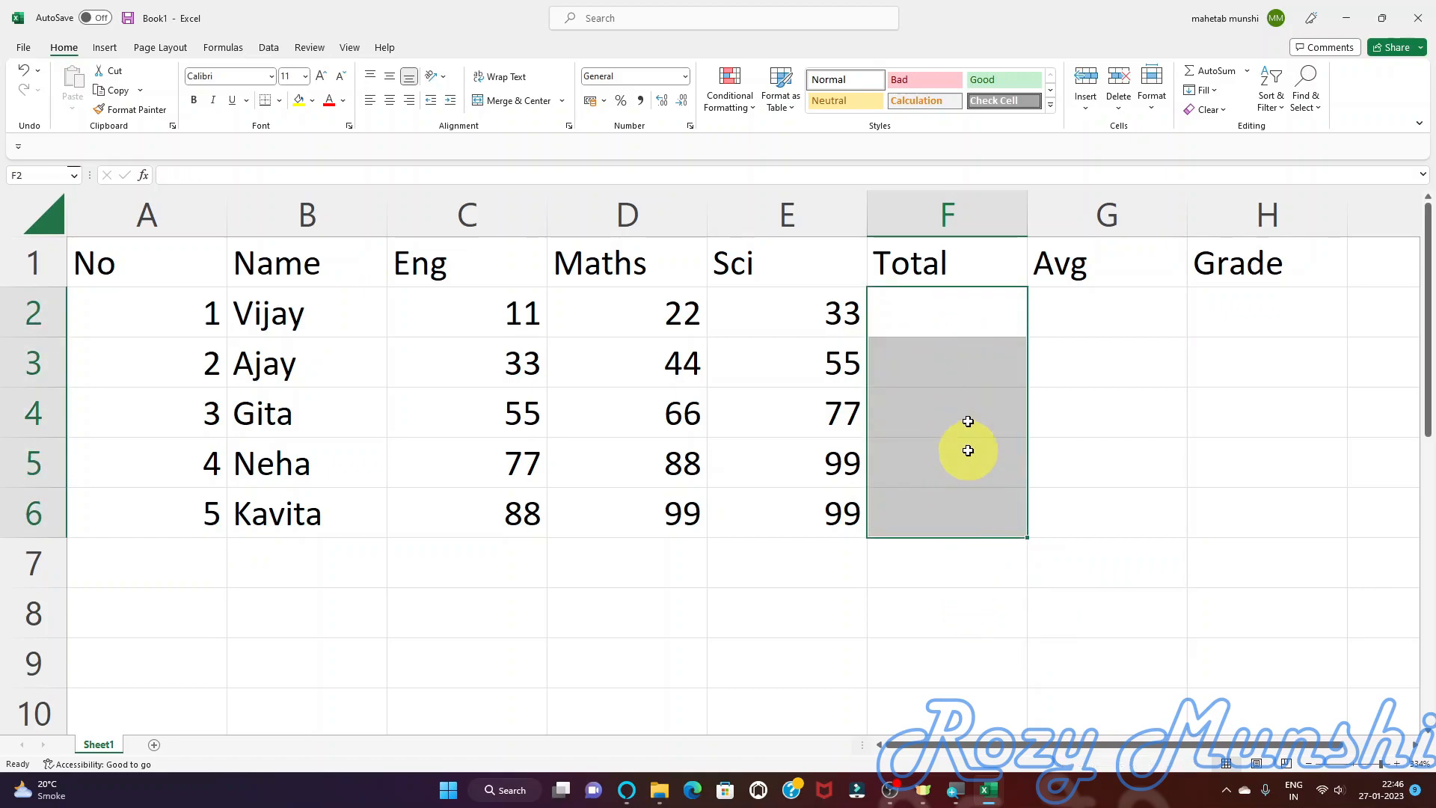
- Total C2:E2 in cell F2 with AutoSum and fill the formula down to F6
click(955, 313)
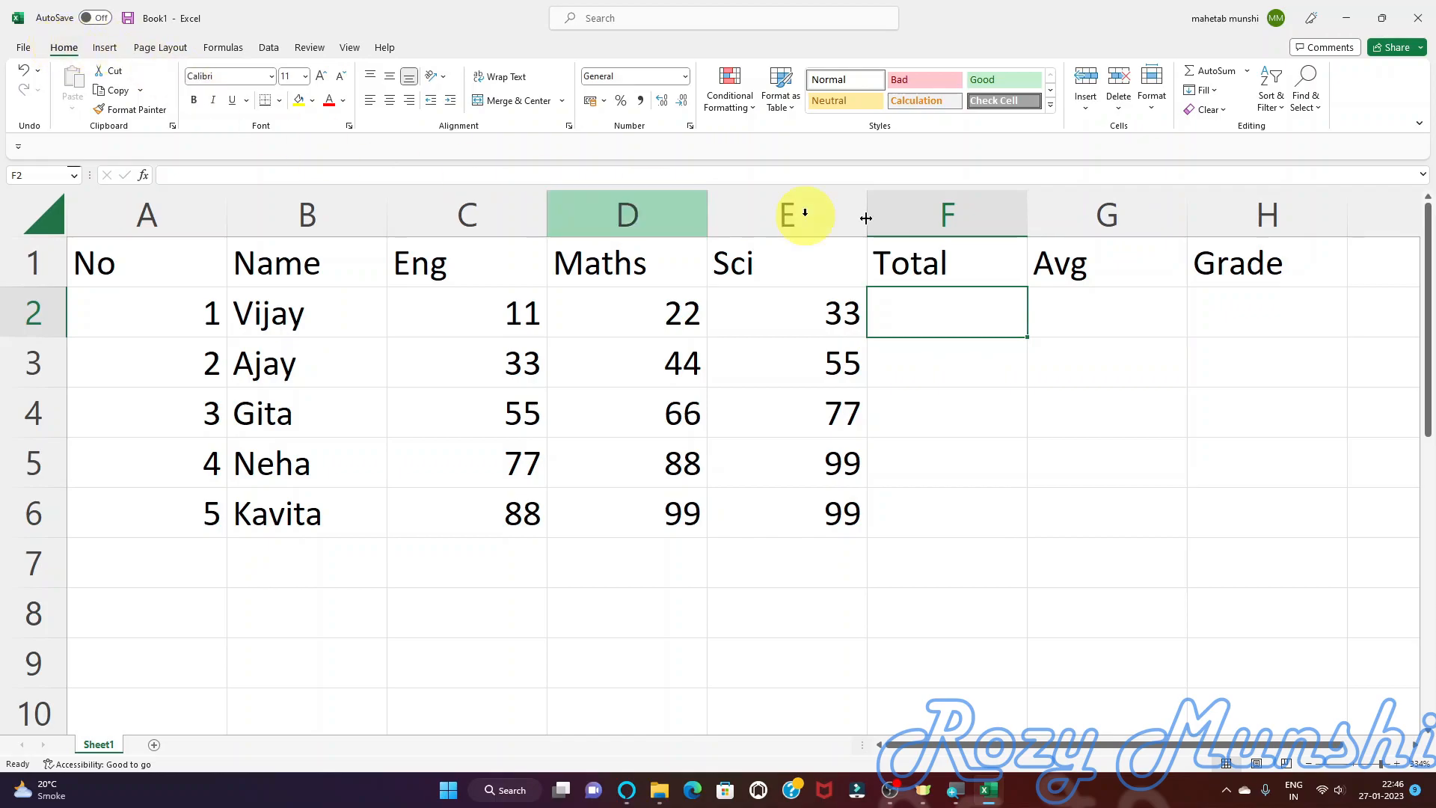
click(1214, 70)
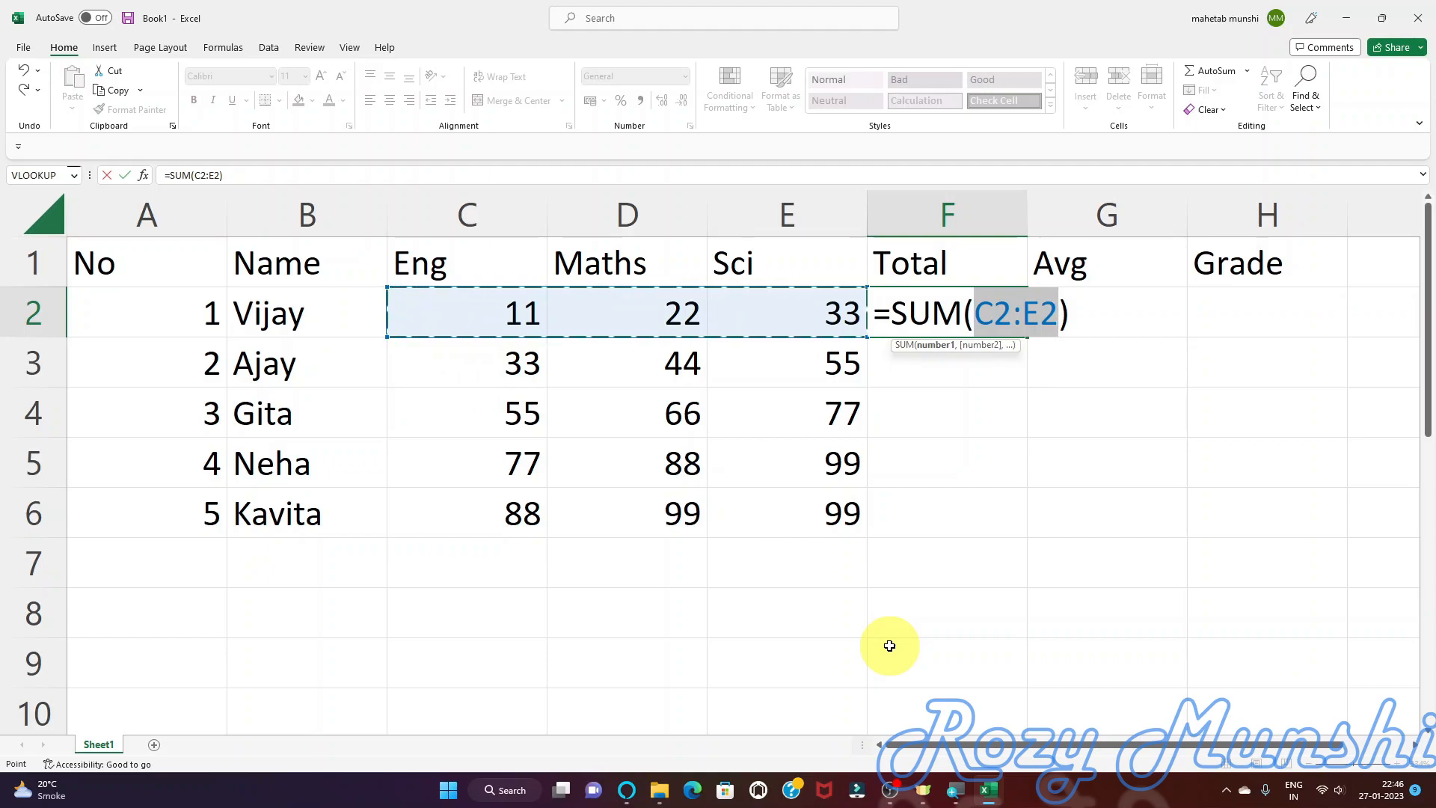
key(Return)
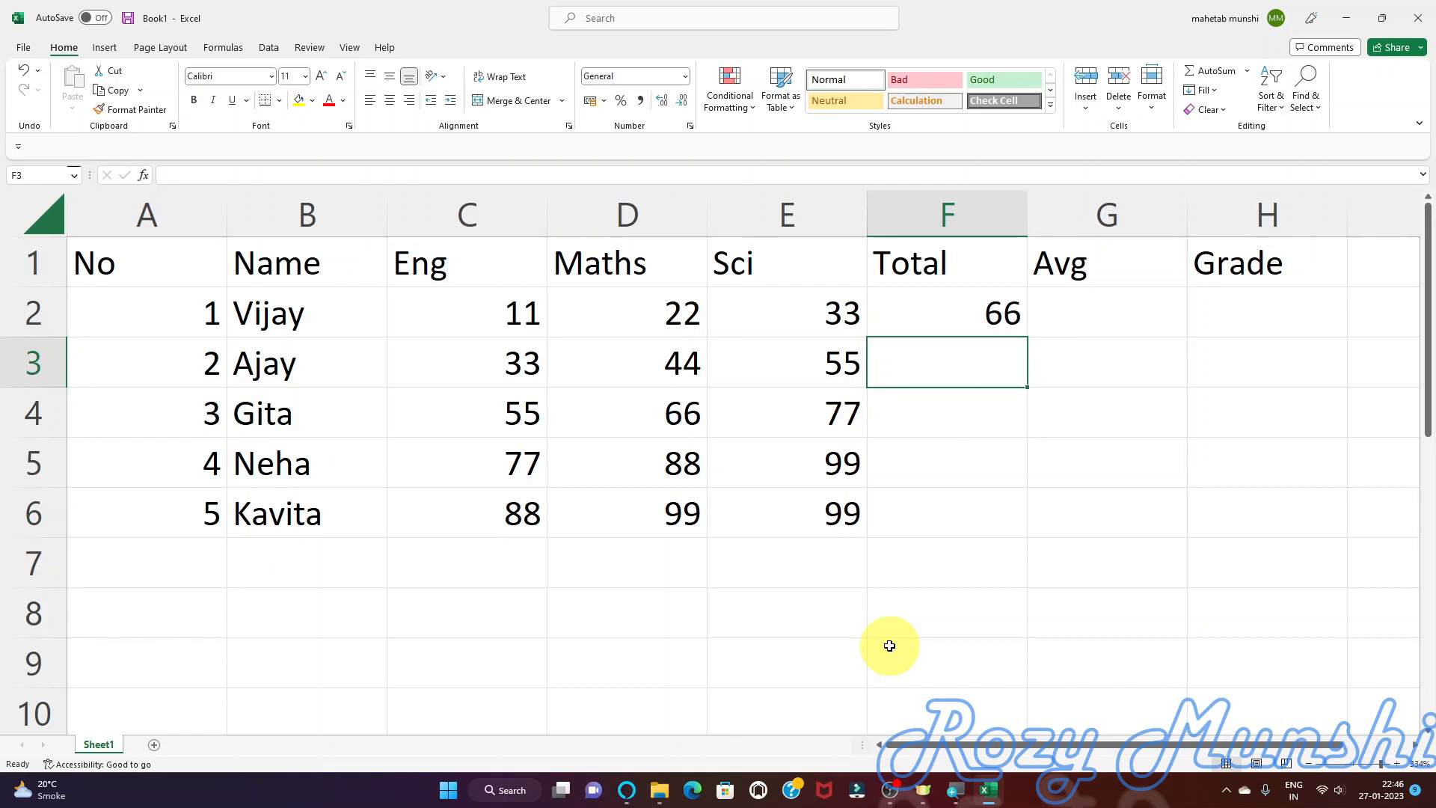
click(973, 314)
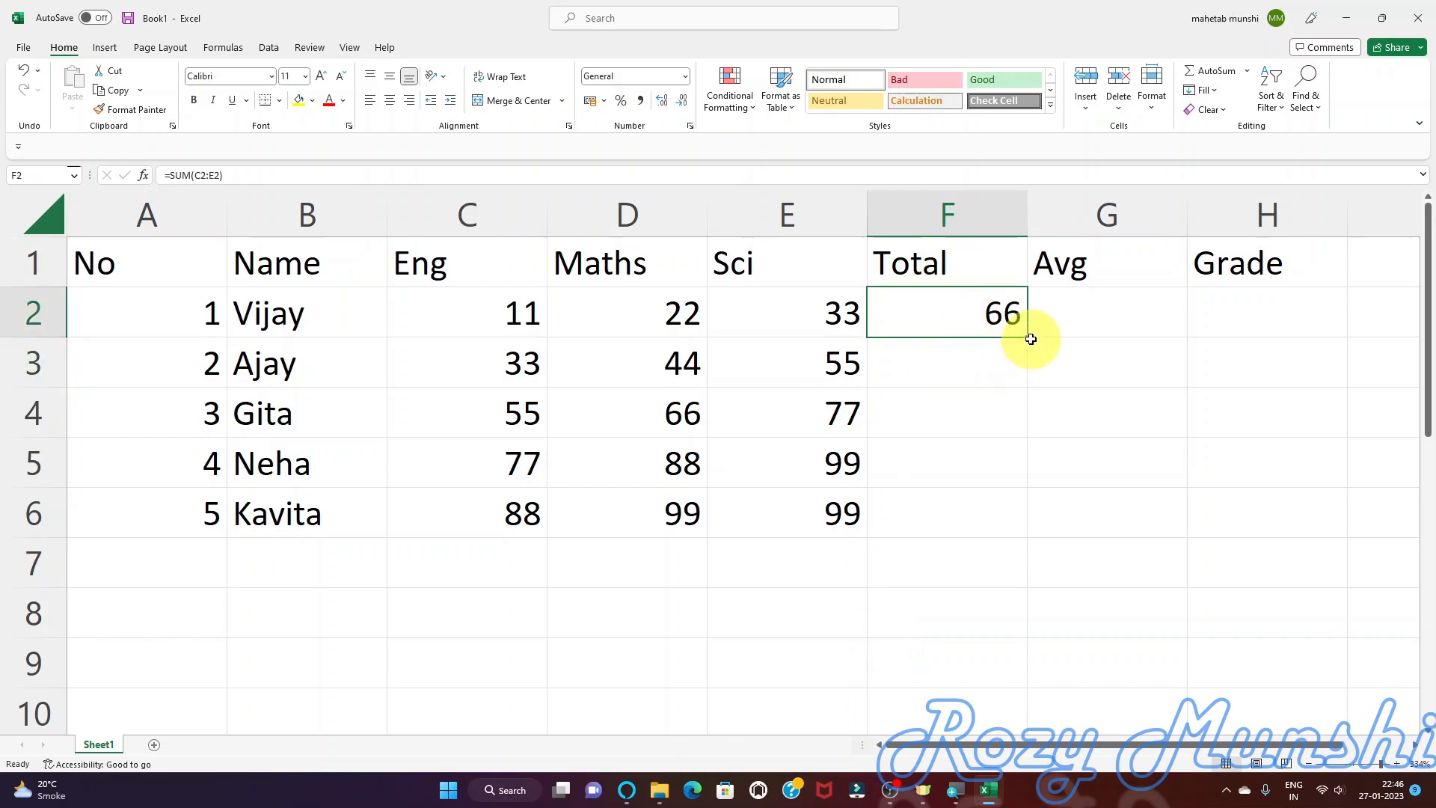
drag(1028, 338, 1012, 523)
- Clear the AutoSum formulas from the Total cells F2 to F6
click(946, 307)
drag(945, 306, 954, 507)
key(Delete)
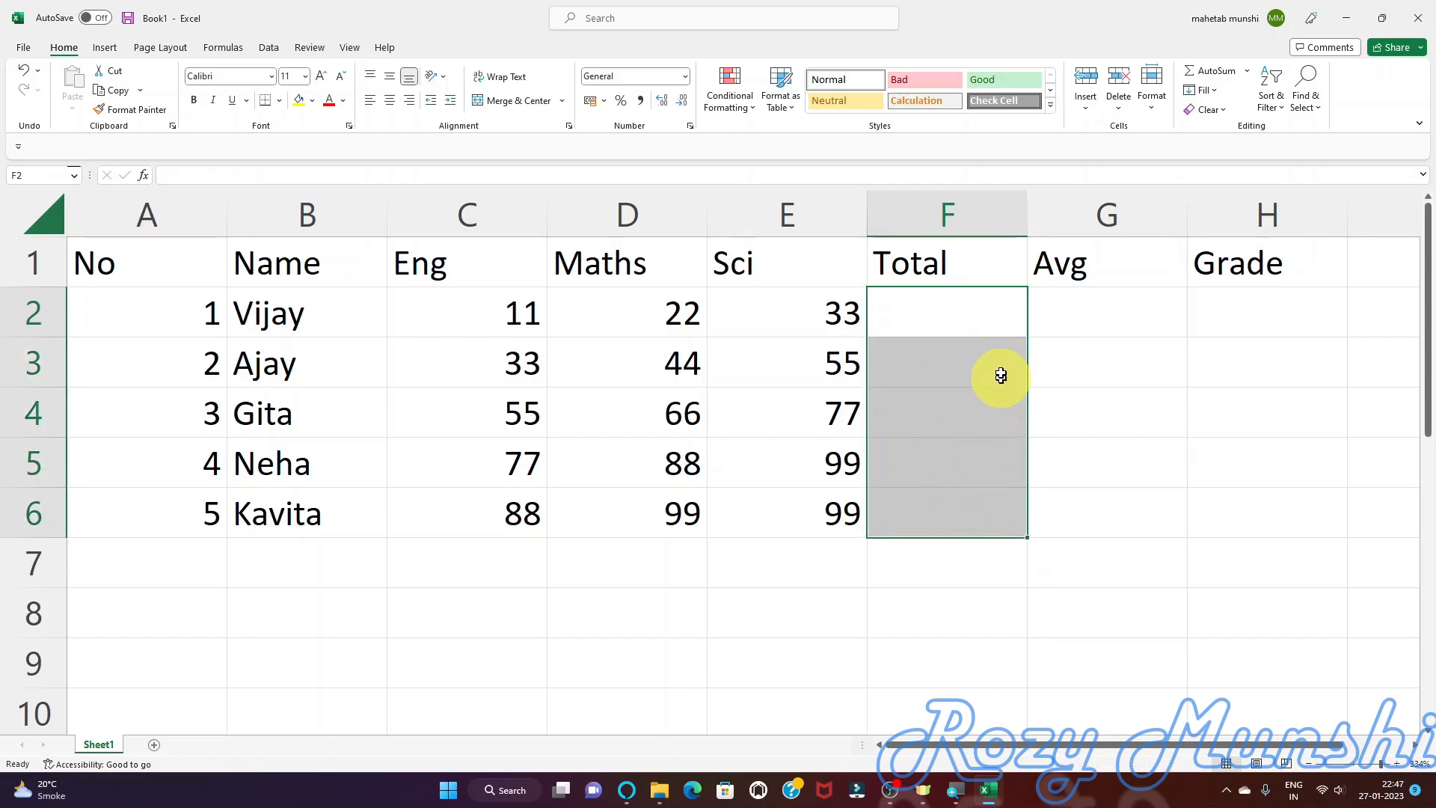
- Start inserting a function in cell F2 and set the function category to All
click(955, 314)
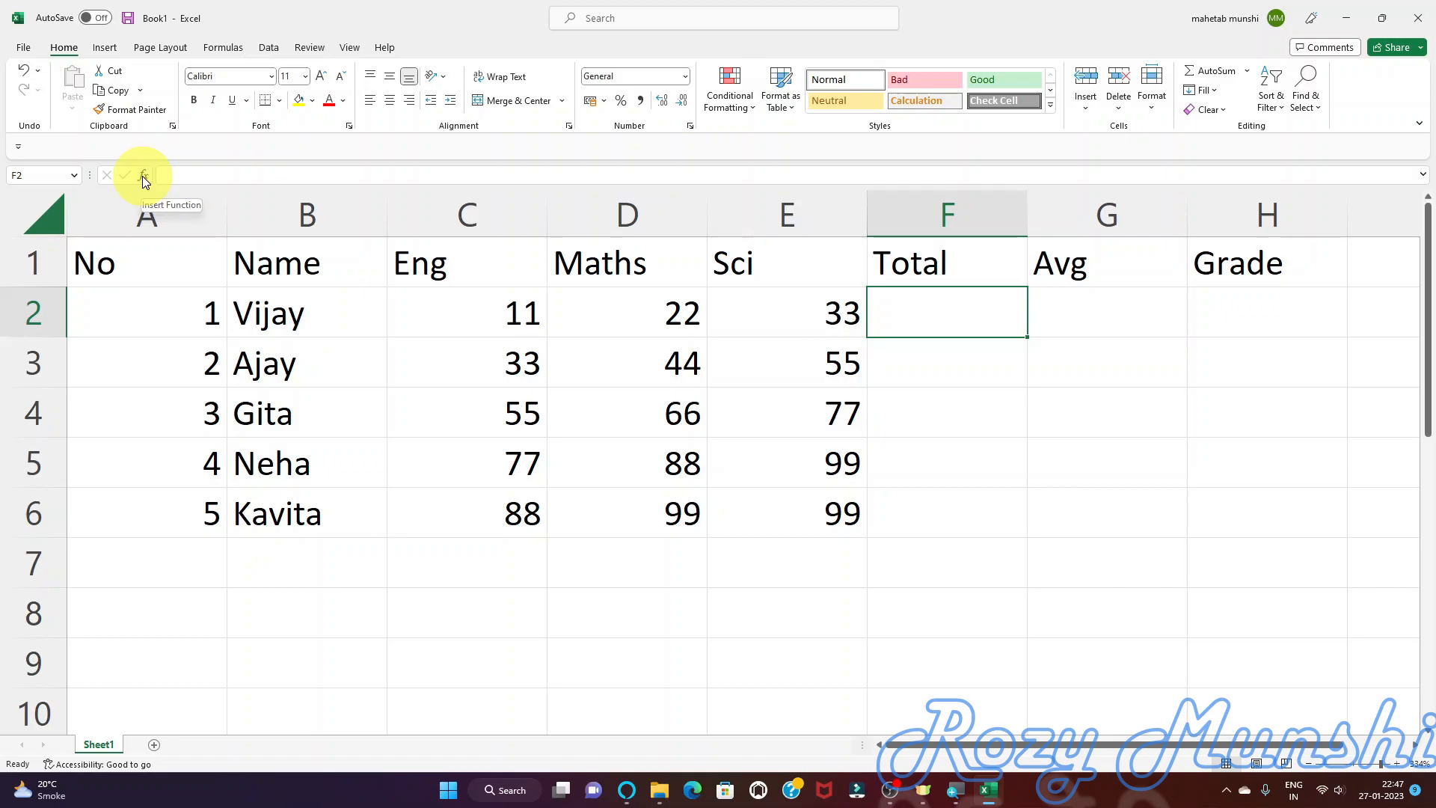
click(225, 48)
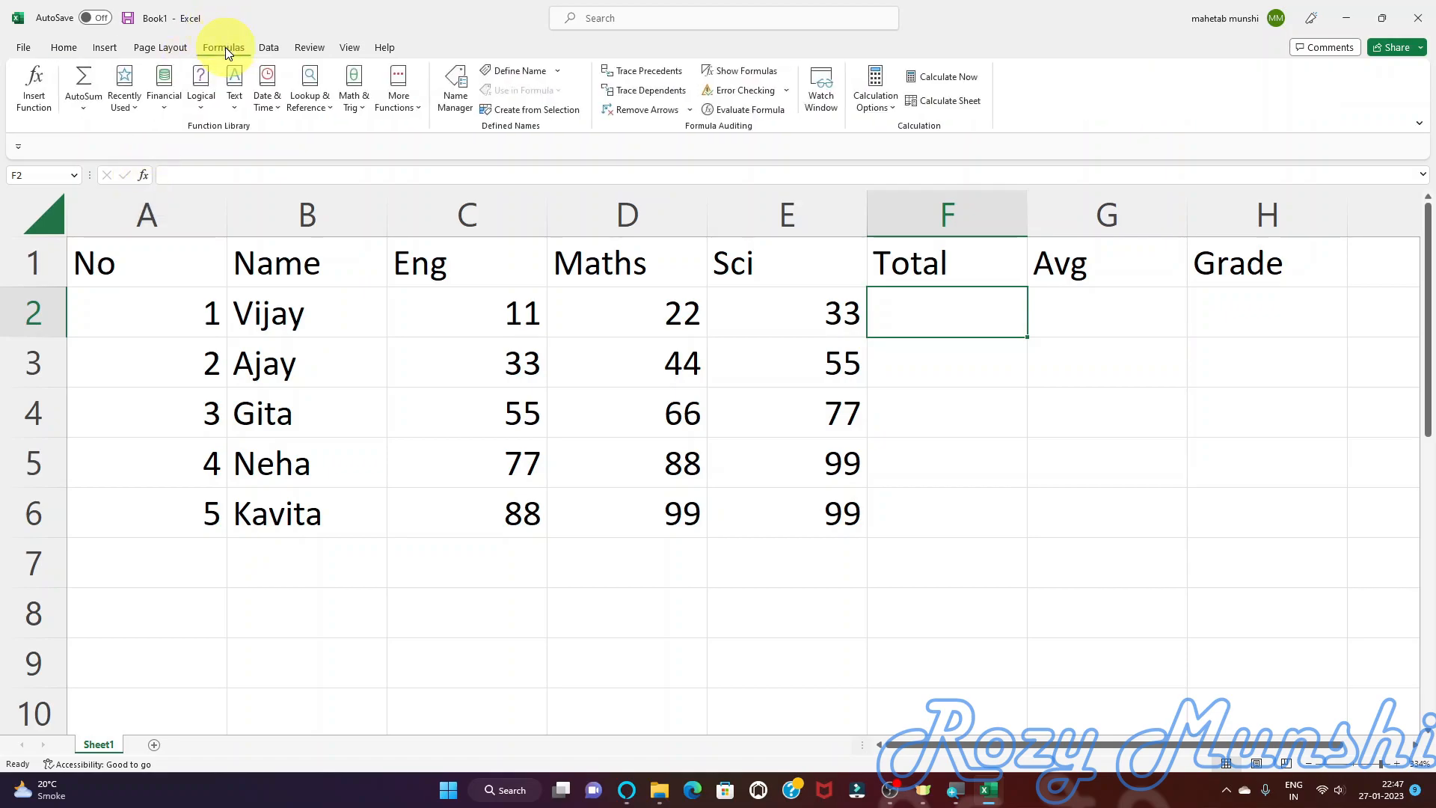
click(34, 86)
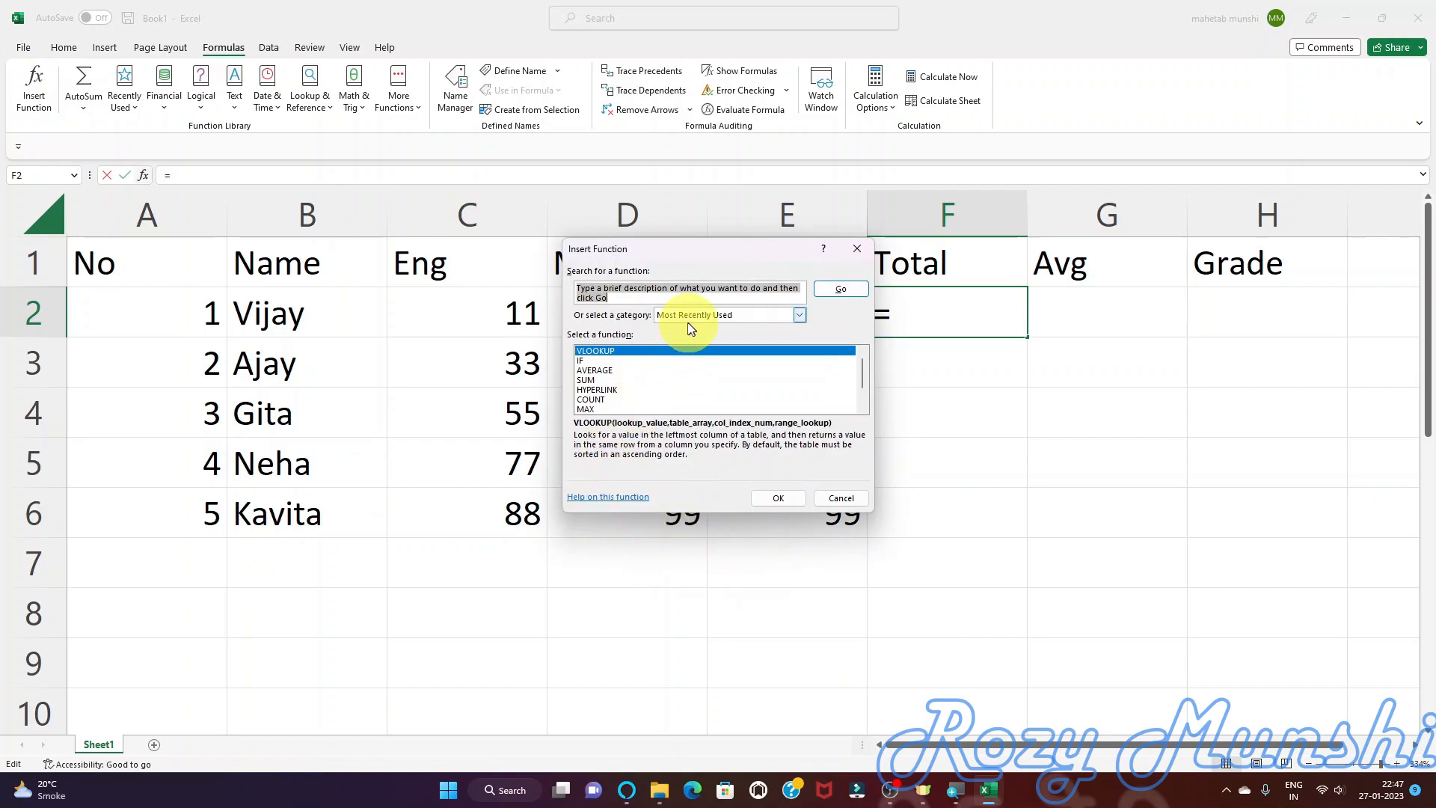
click(587, 381)
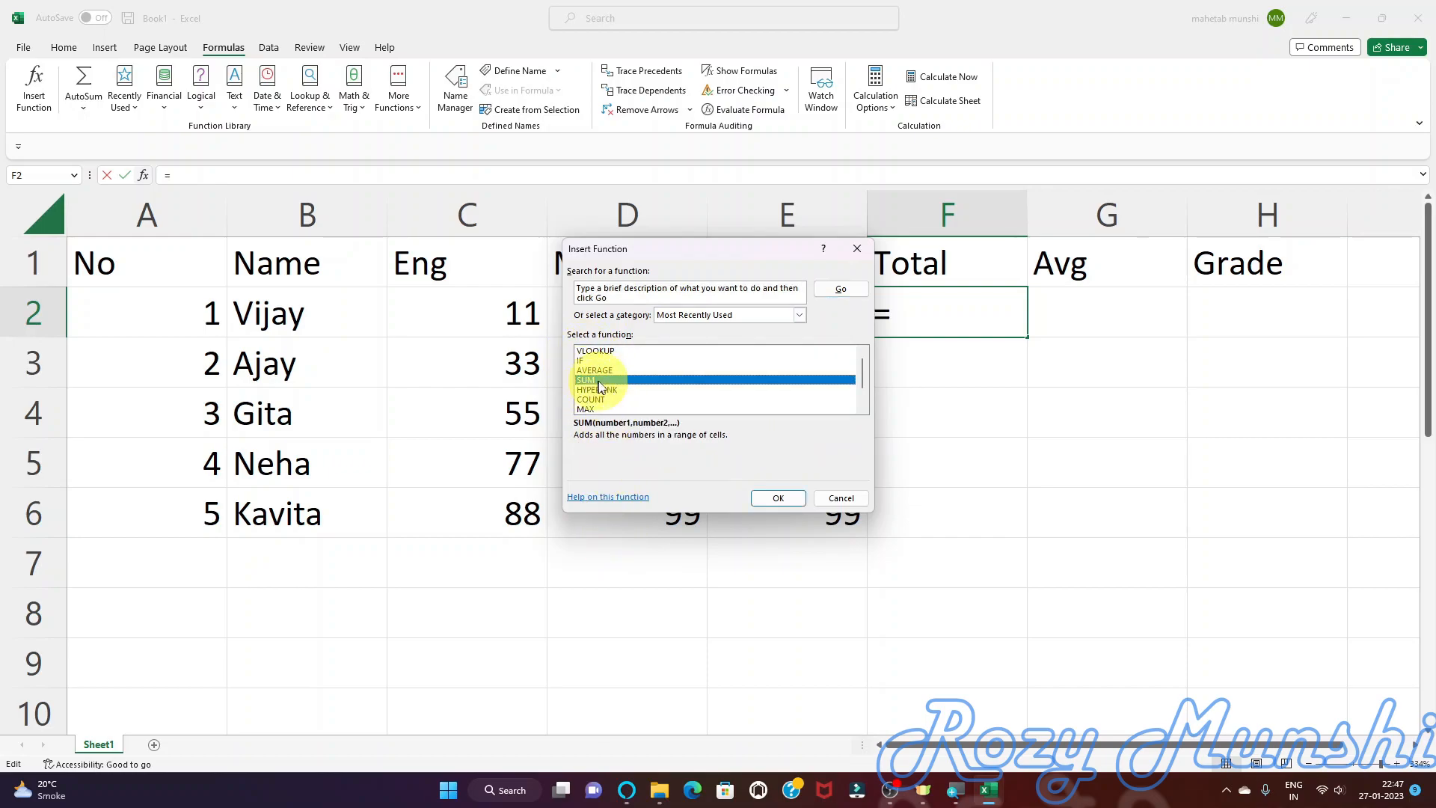
click(682, 316)
click(677, 336)
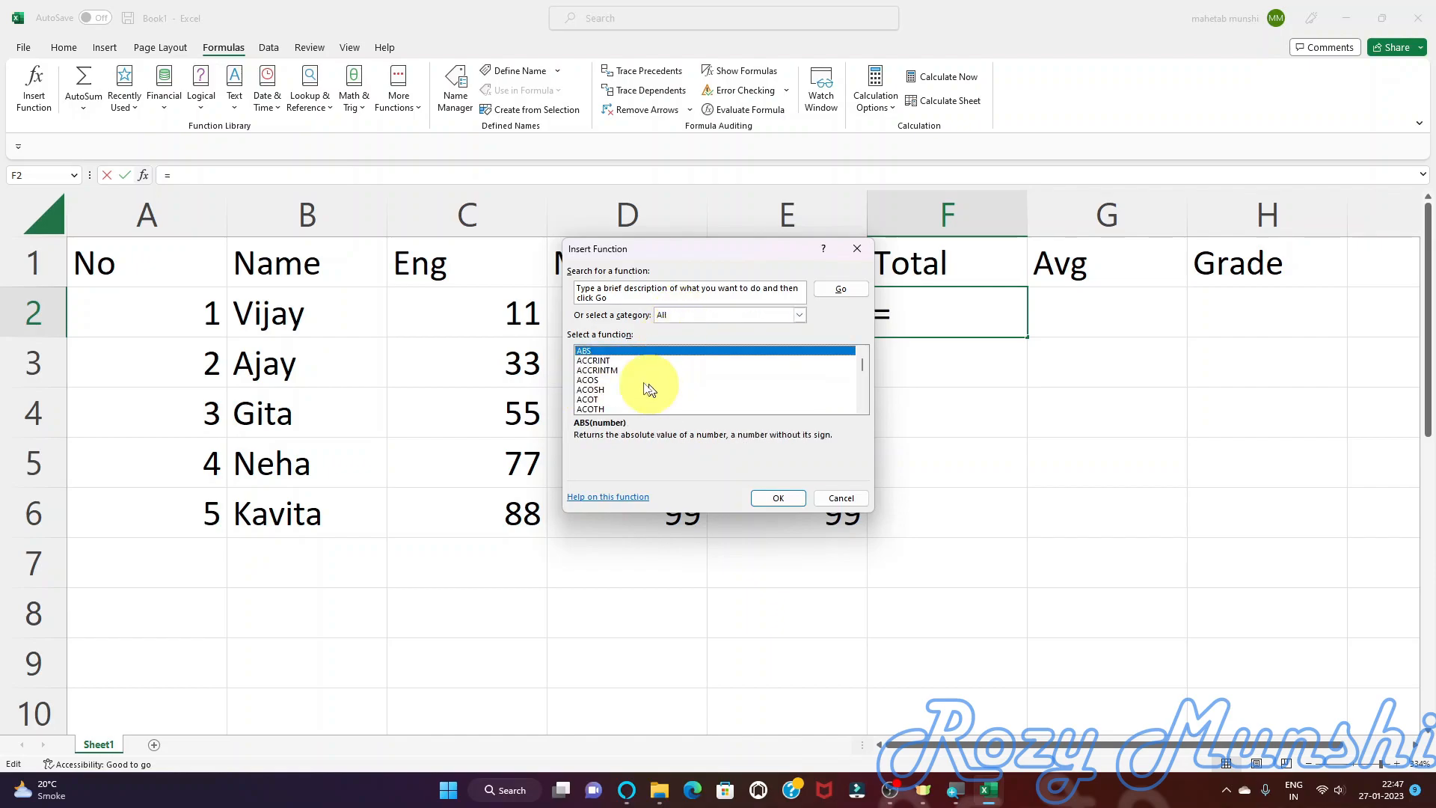
- Find SUM in the full function list and choose it for cell F2
click(598, 380)
scroll(600, 389, down, 2)
scroll(600, 388, down, 20)
scroll(600, 389, down, 20)
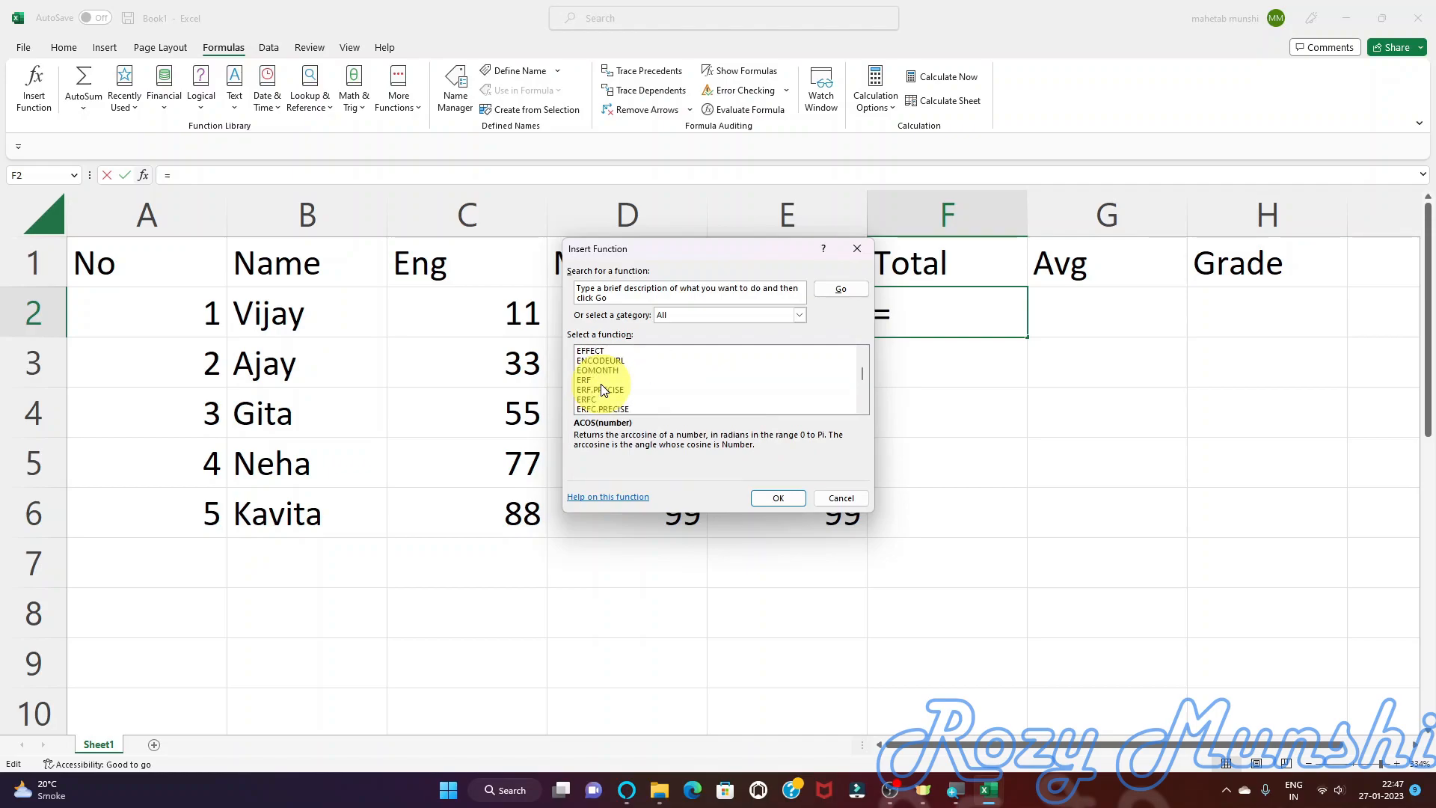
click(599, 380)
key(Down)
key(Down)
key(Down)
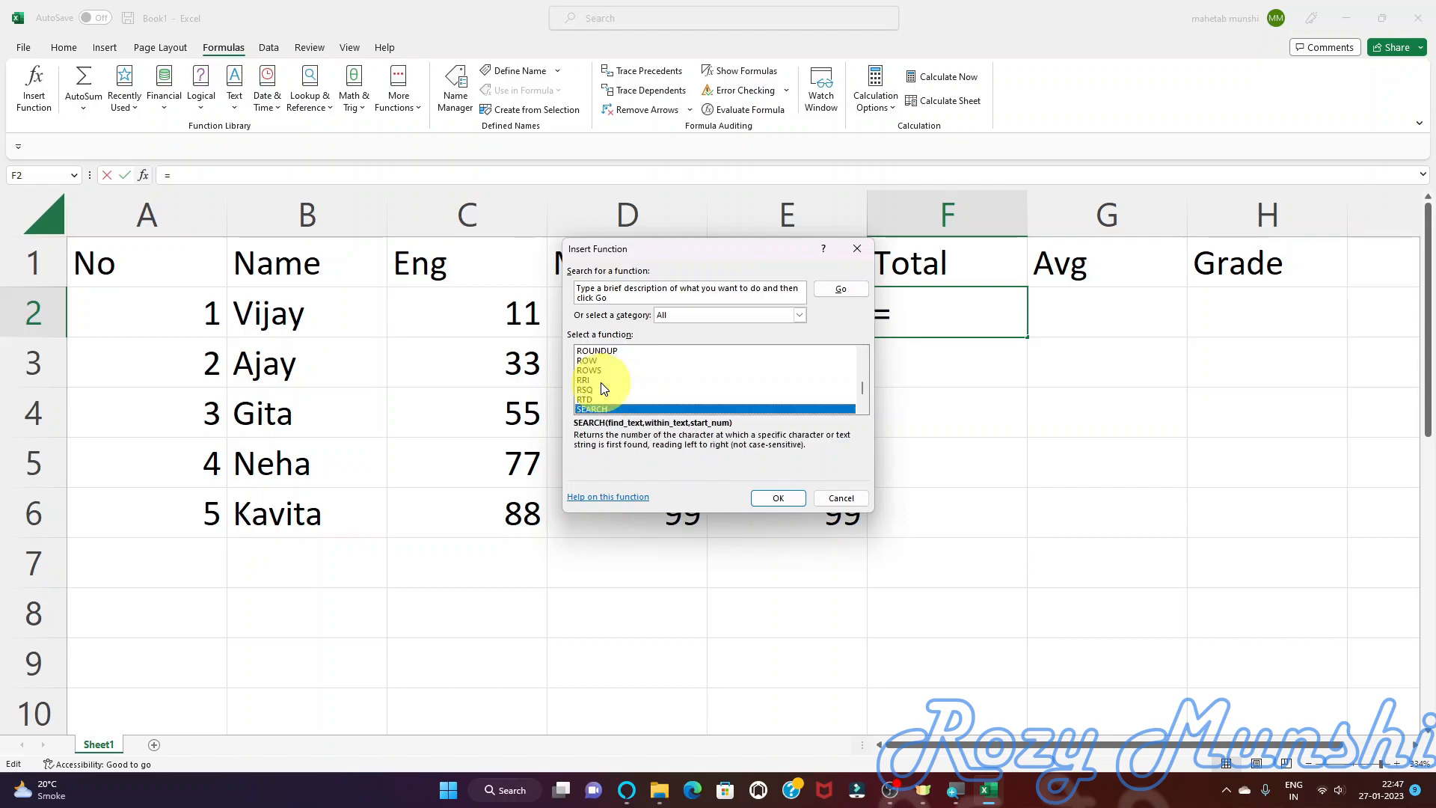
key(s)
scroll(620, 394, down, 1)
scroll(619, 394, down, 6)
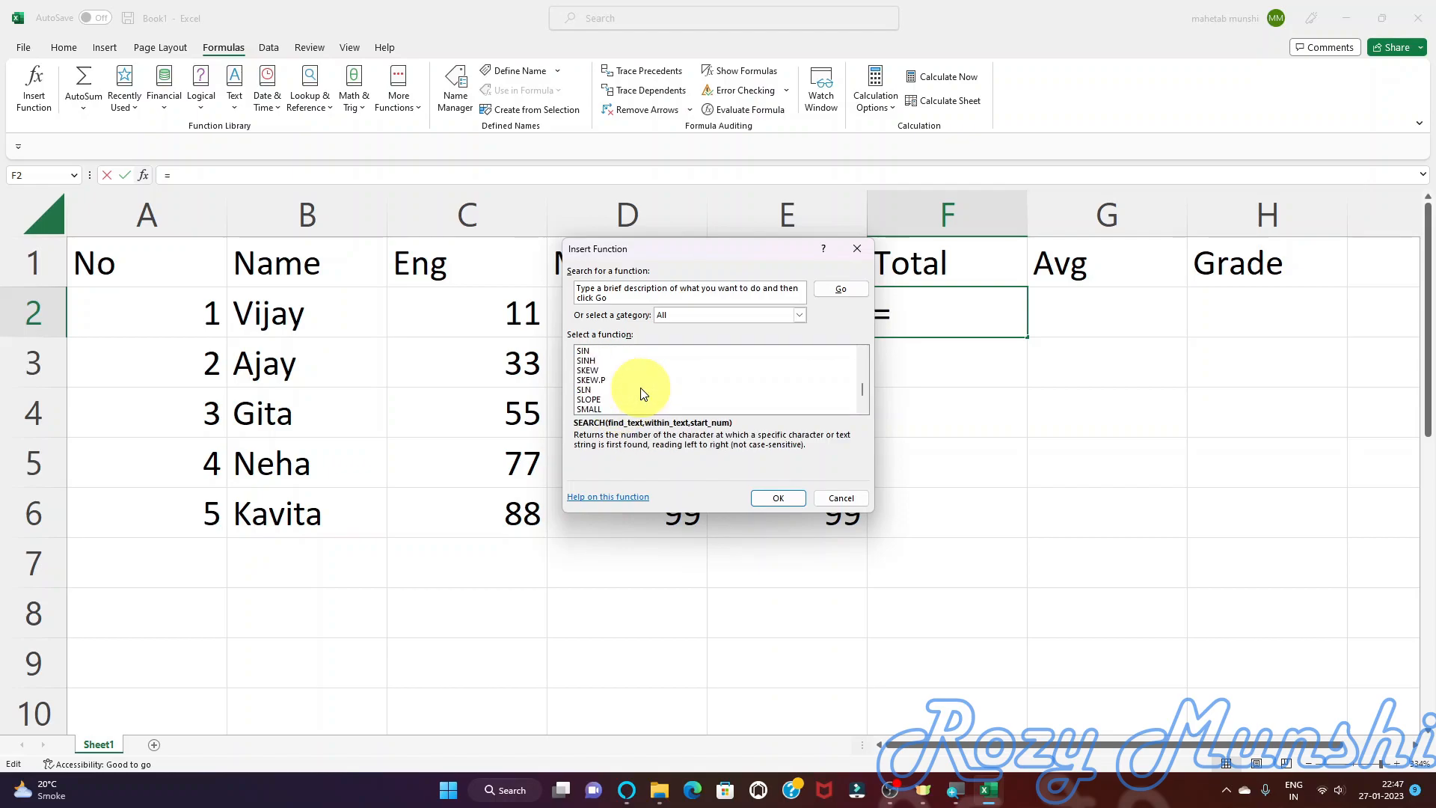
scroll(640, 389, down, 2)
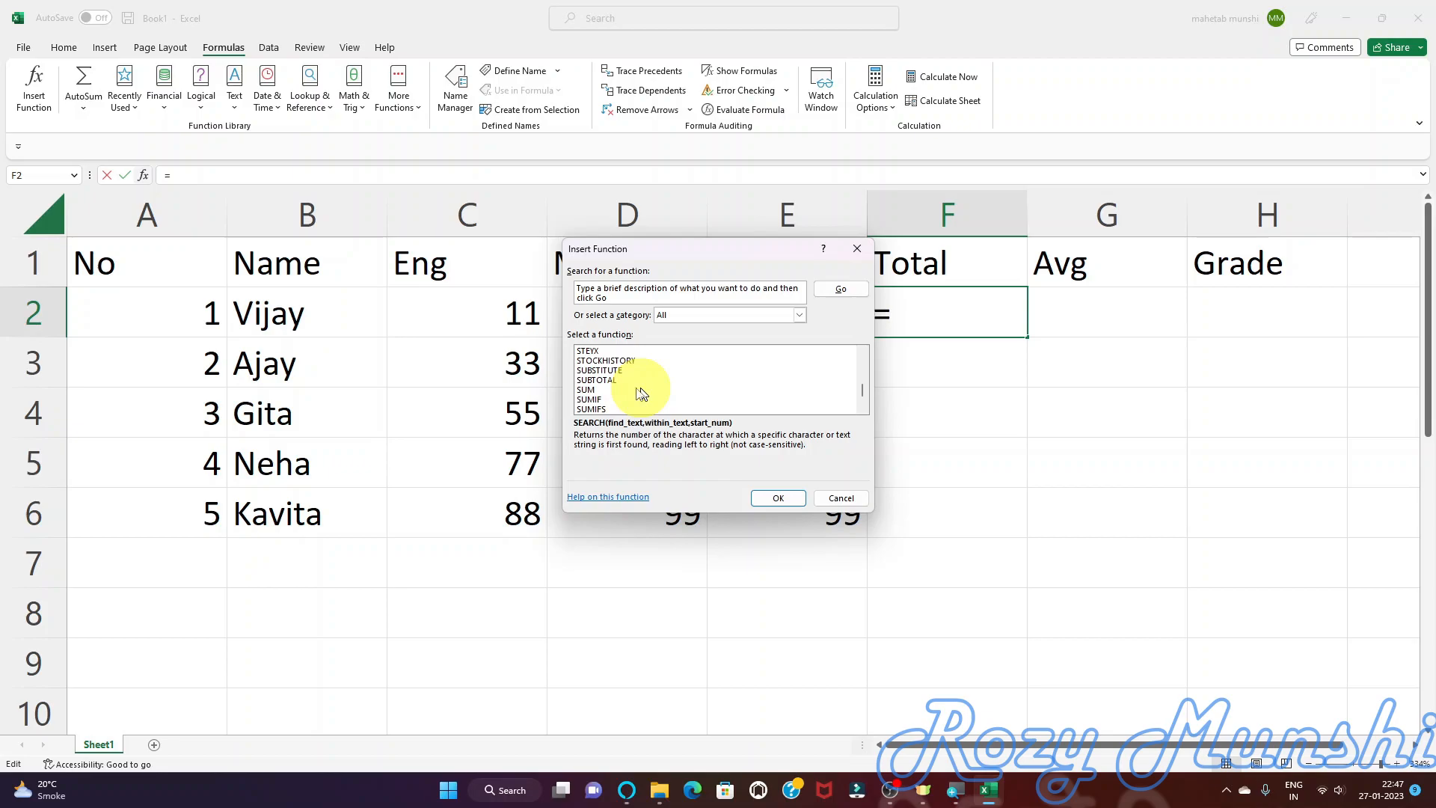
click(587, 390)
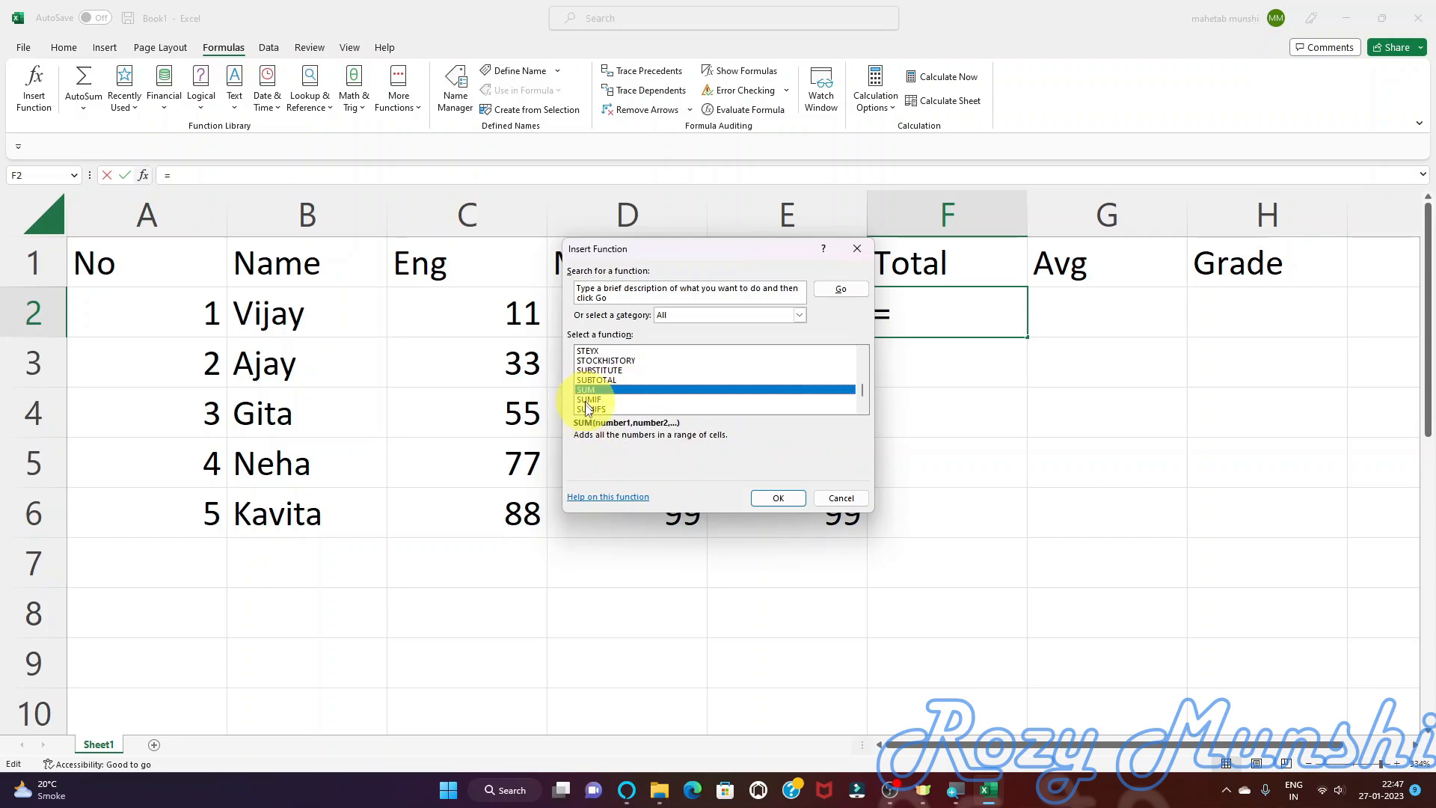
click(776, 496)
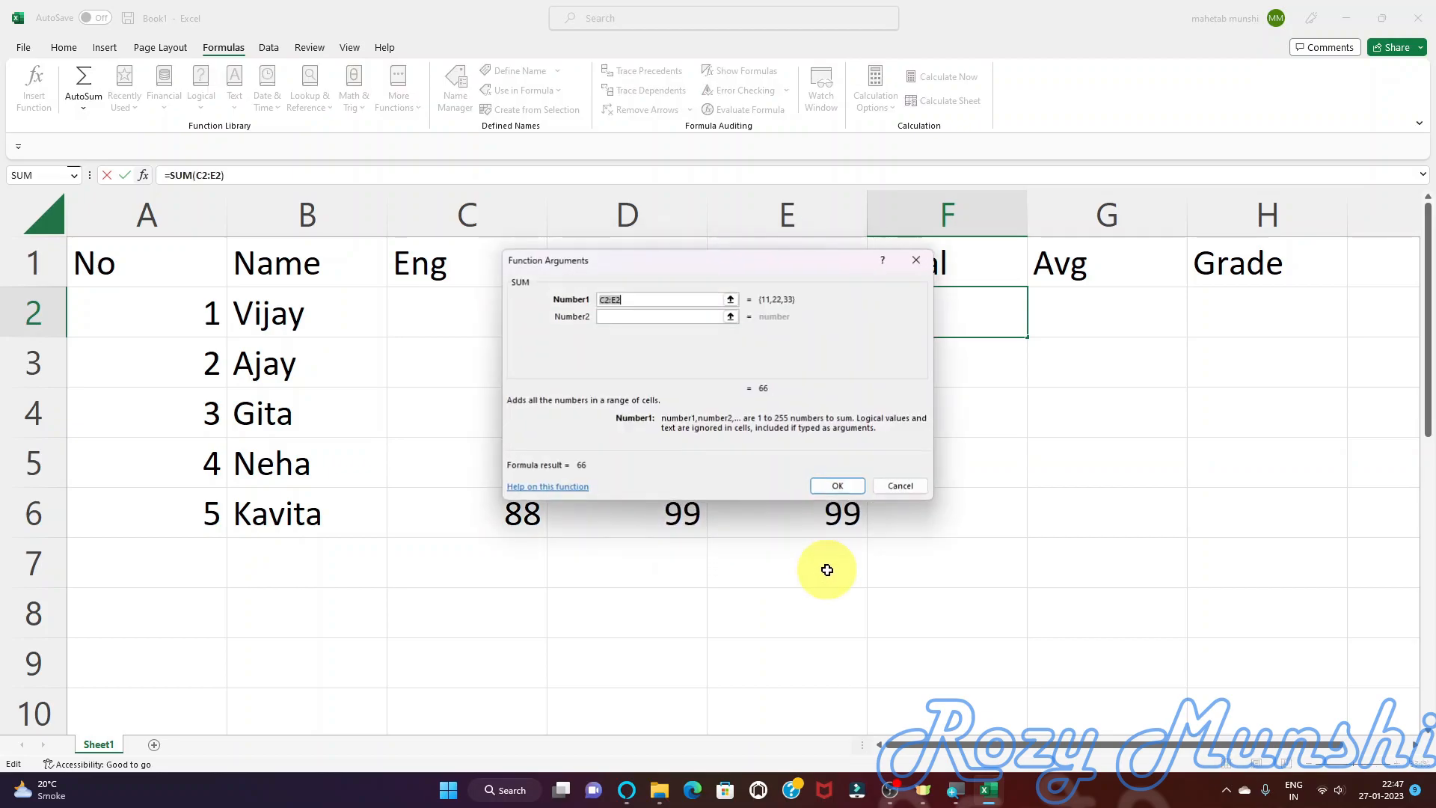
- Accept C2:E2 as the SUM range and fill the formula from F2 down to F6
drag(729, 270, 1107, 437)
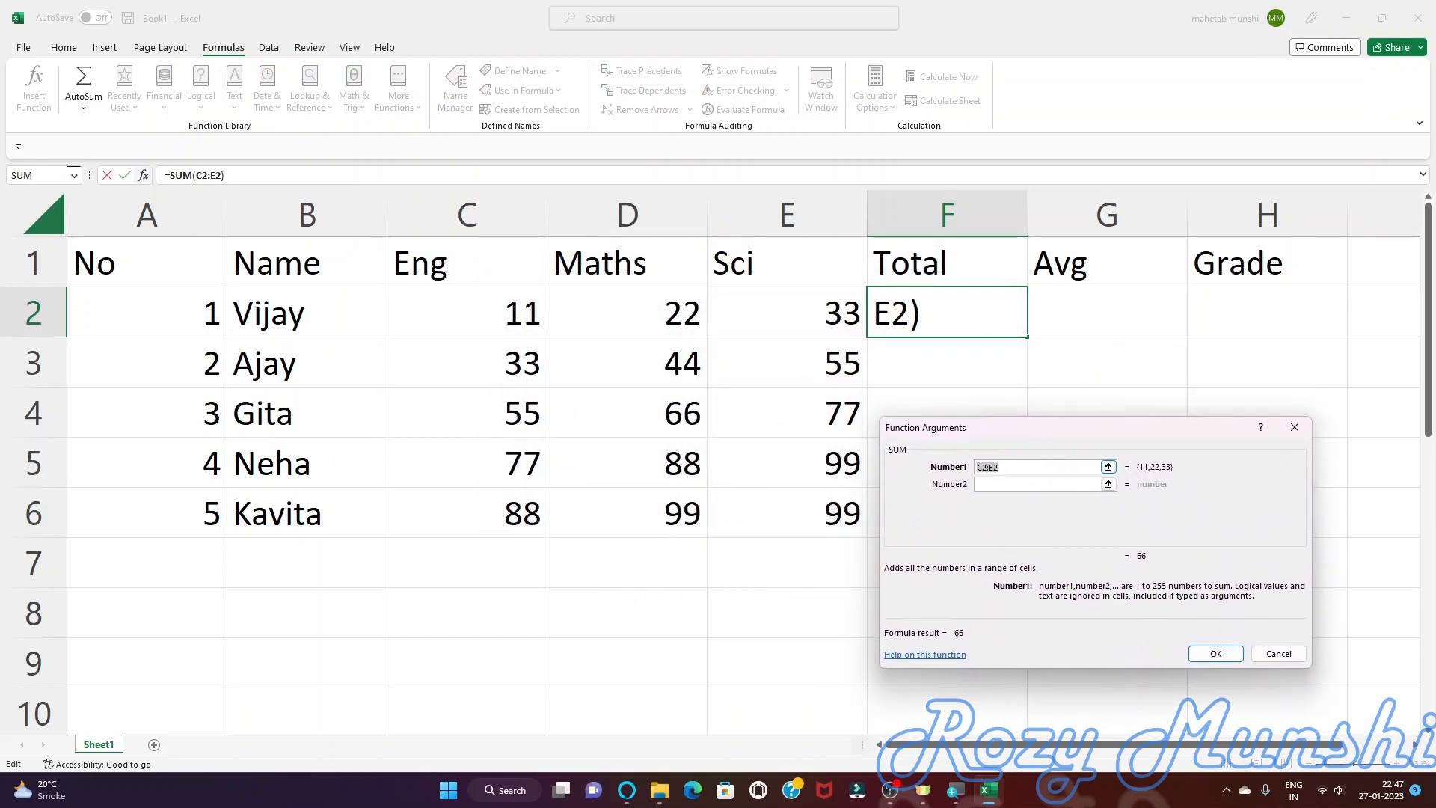
click(1224, 655)
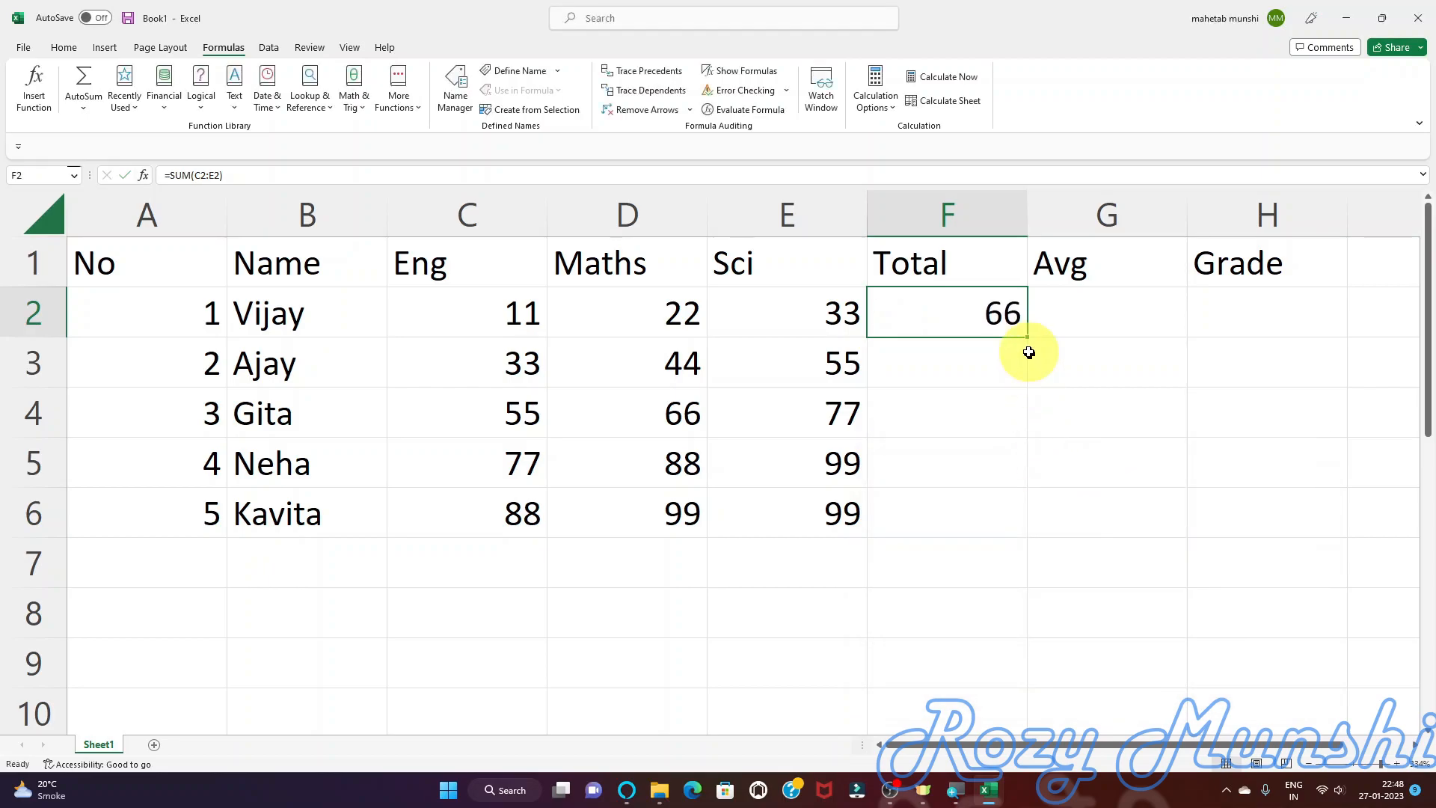
drag(1027, 338, 1016, 522)
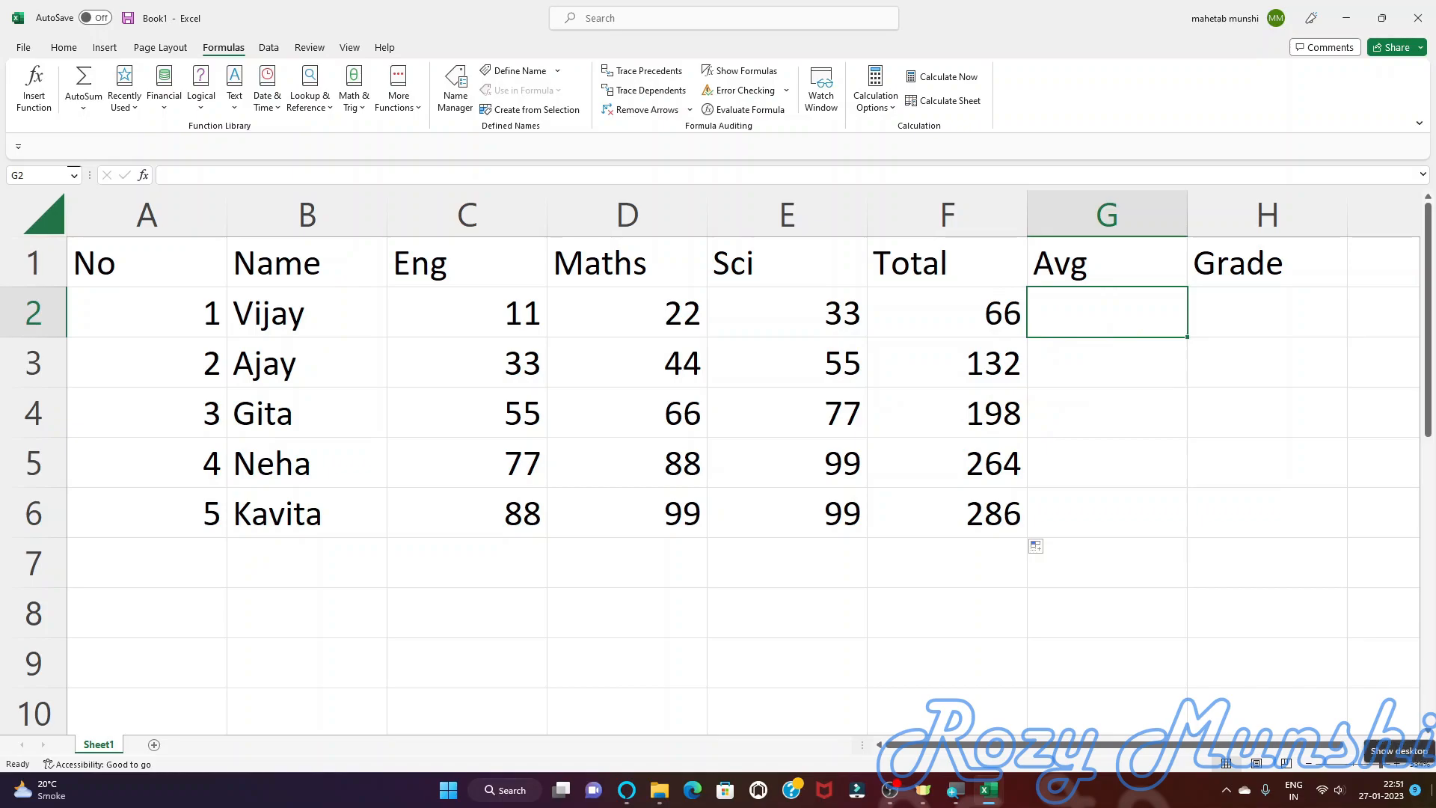
- Enter the formula =F2/3 in cell G2 to average the first student's marks
text(=)
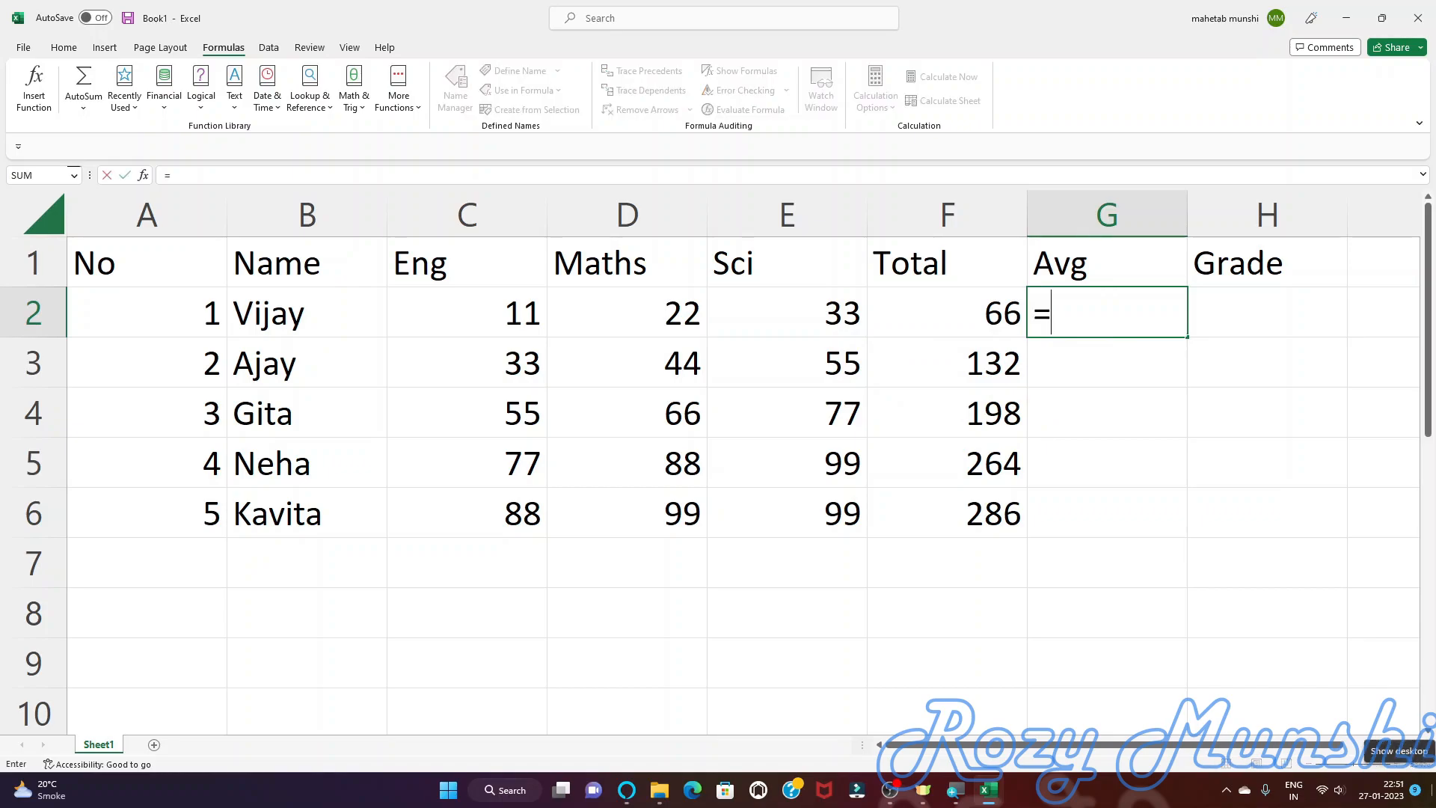
text(f)
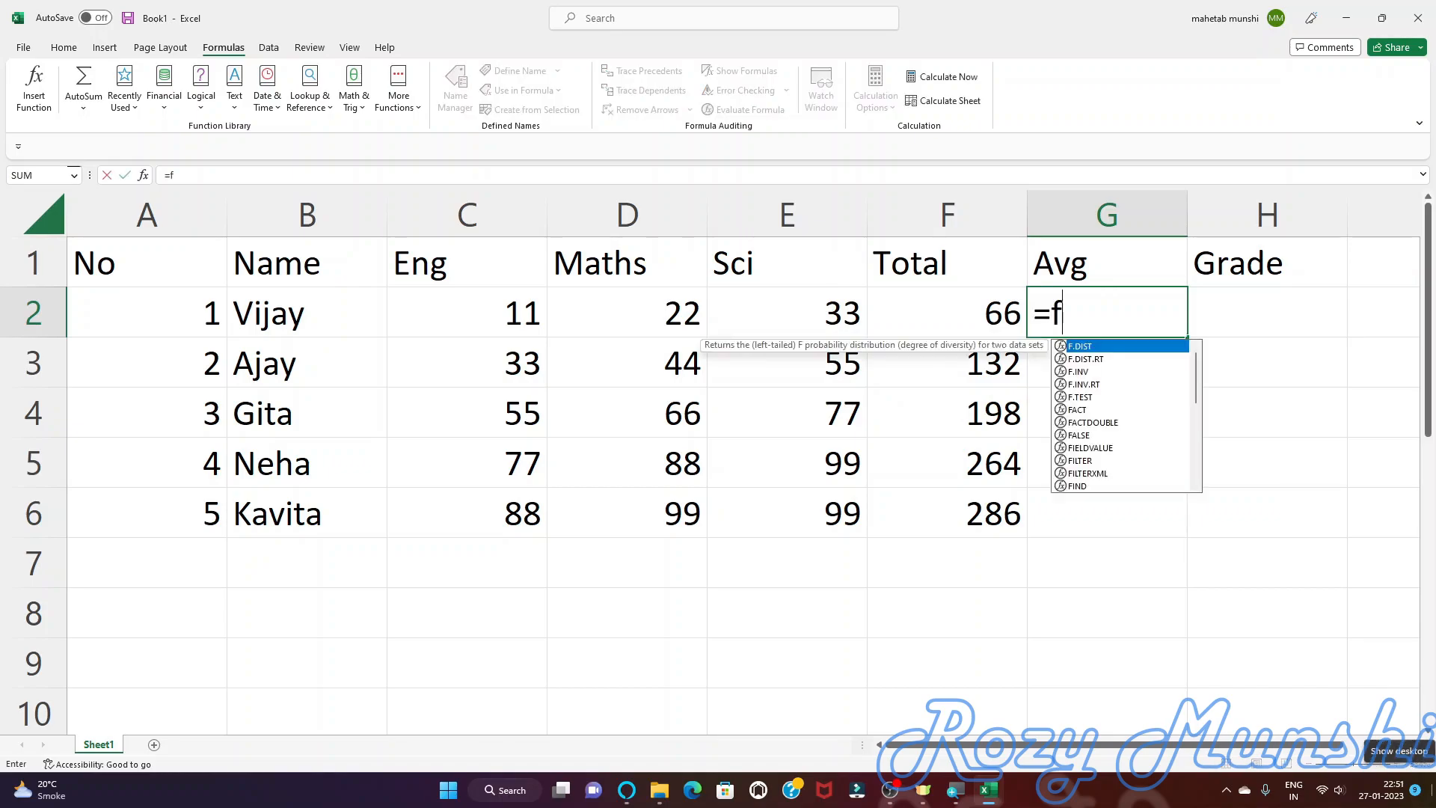
text(2/)
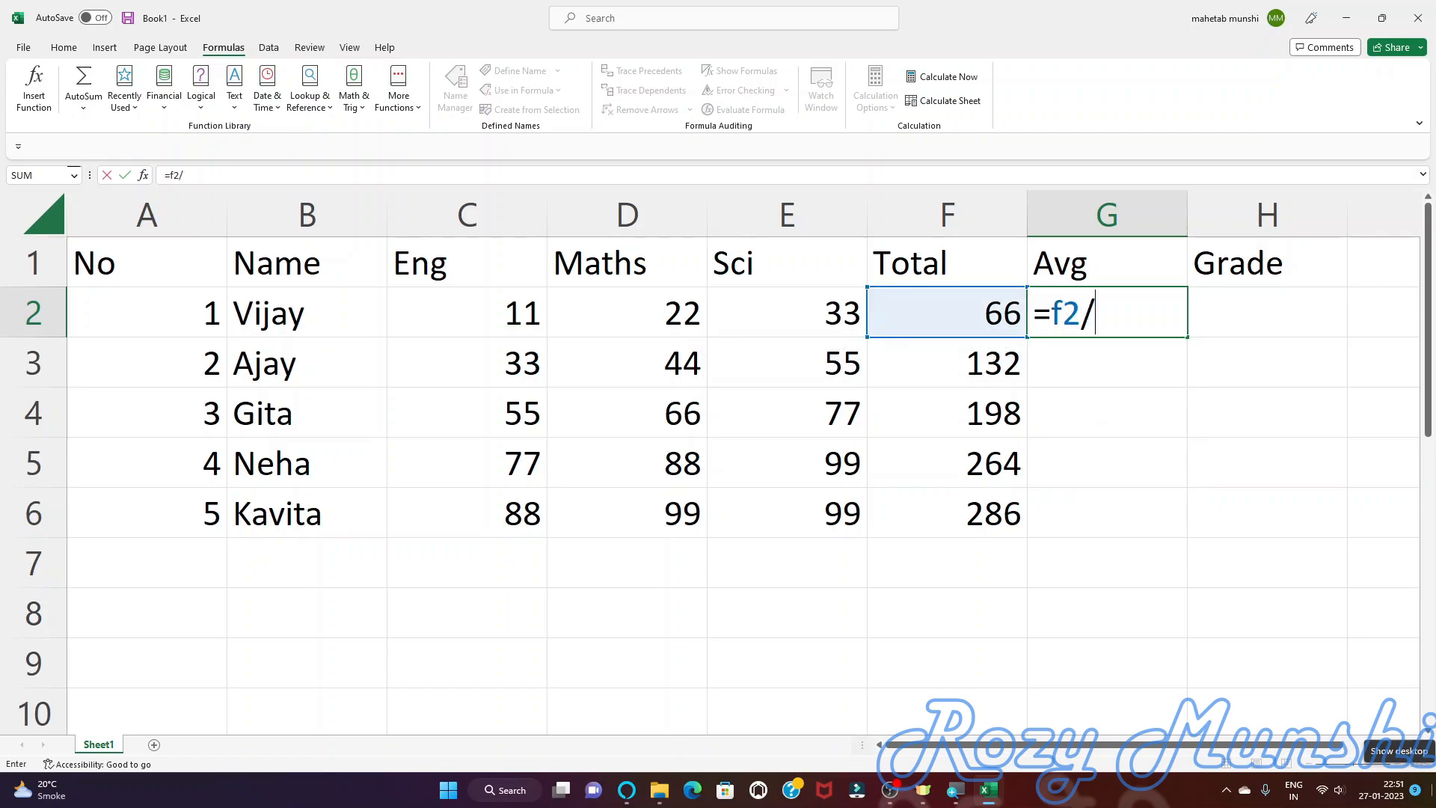
text(3)
key(Return)
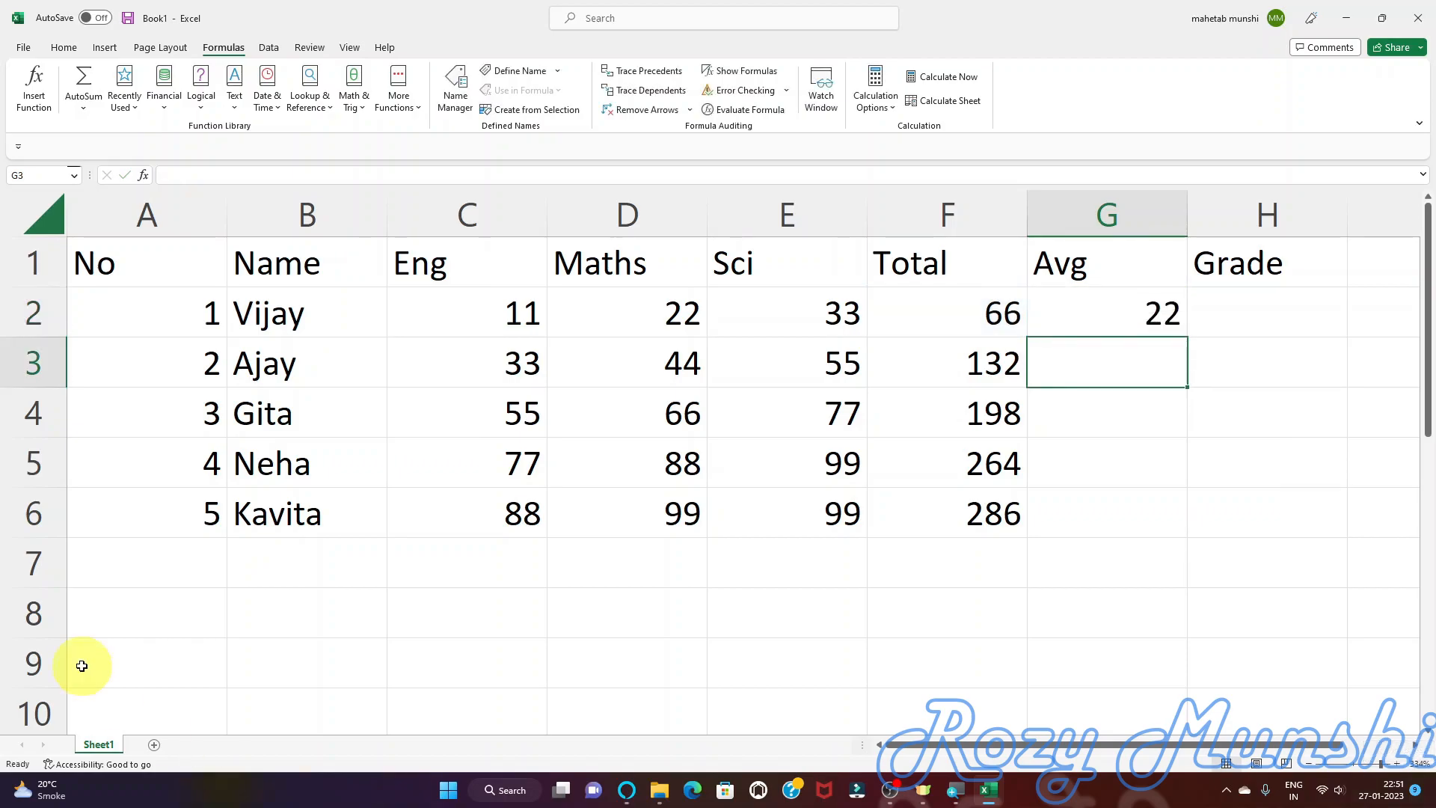
- Fill the =F2/3 formula from G2 down to G6 and clear the averages in G2:G6
click(1122, 314)
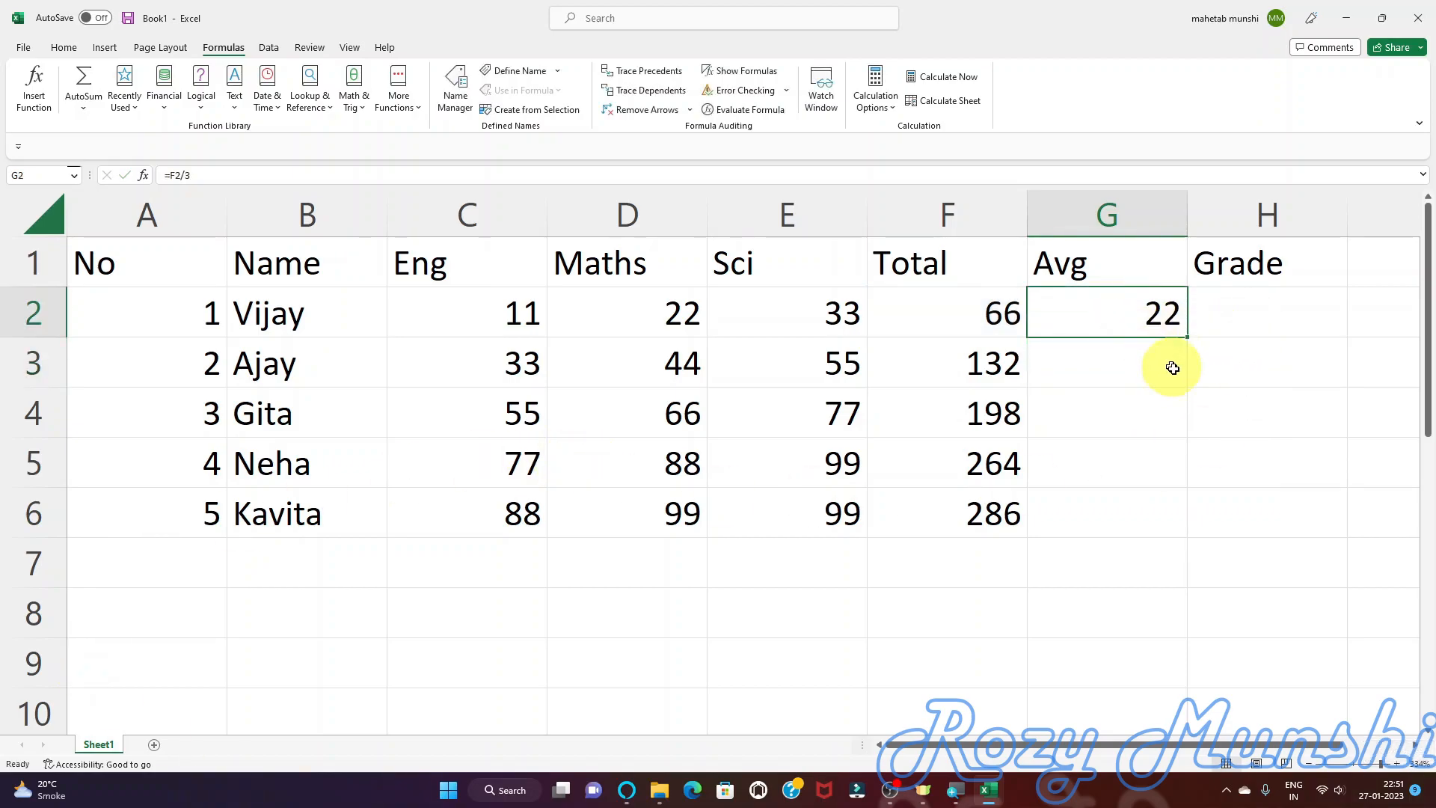
drag(1188, 339, 1180, 534)
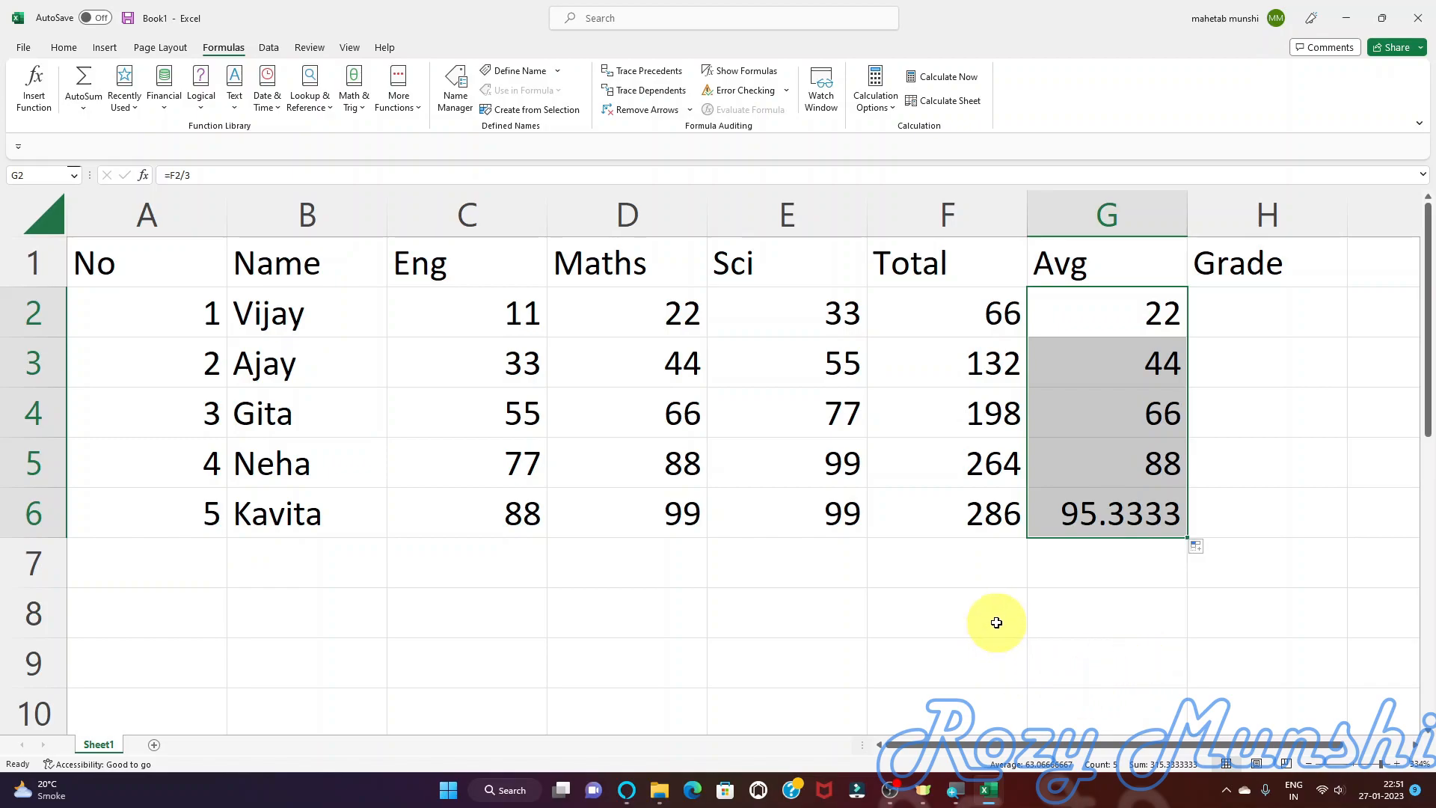
key(Delete)
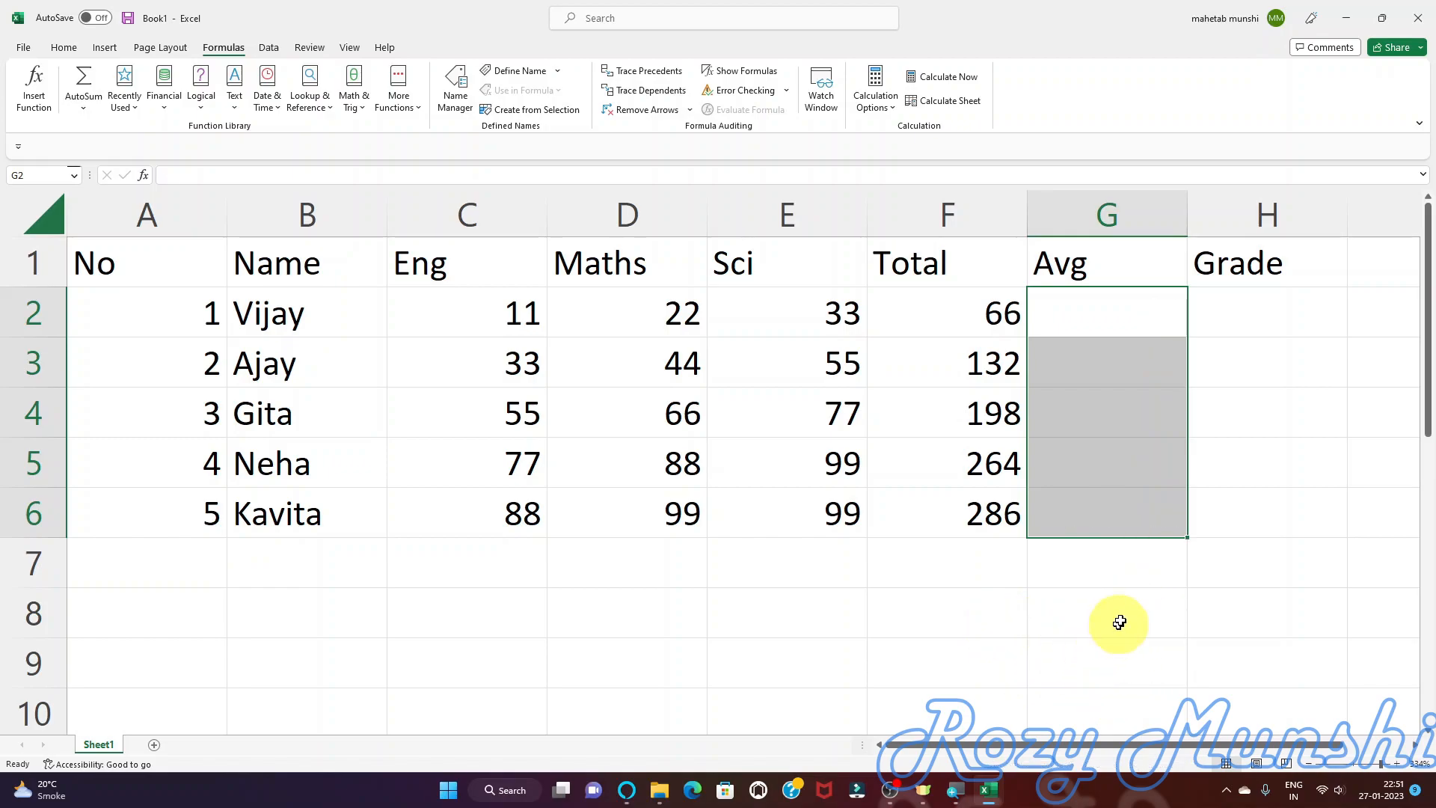
- Insert the AVERAGE function in cell G2, choosing it from the Most Recently Used category
click(1115, 305)
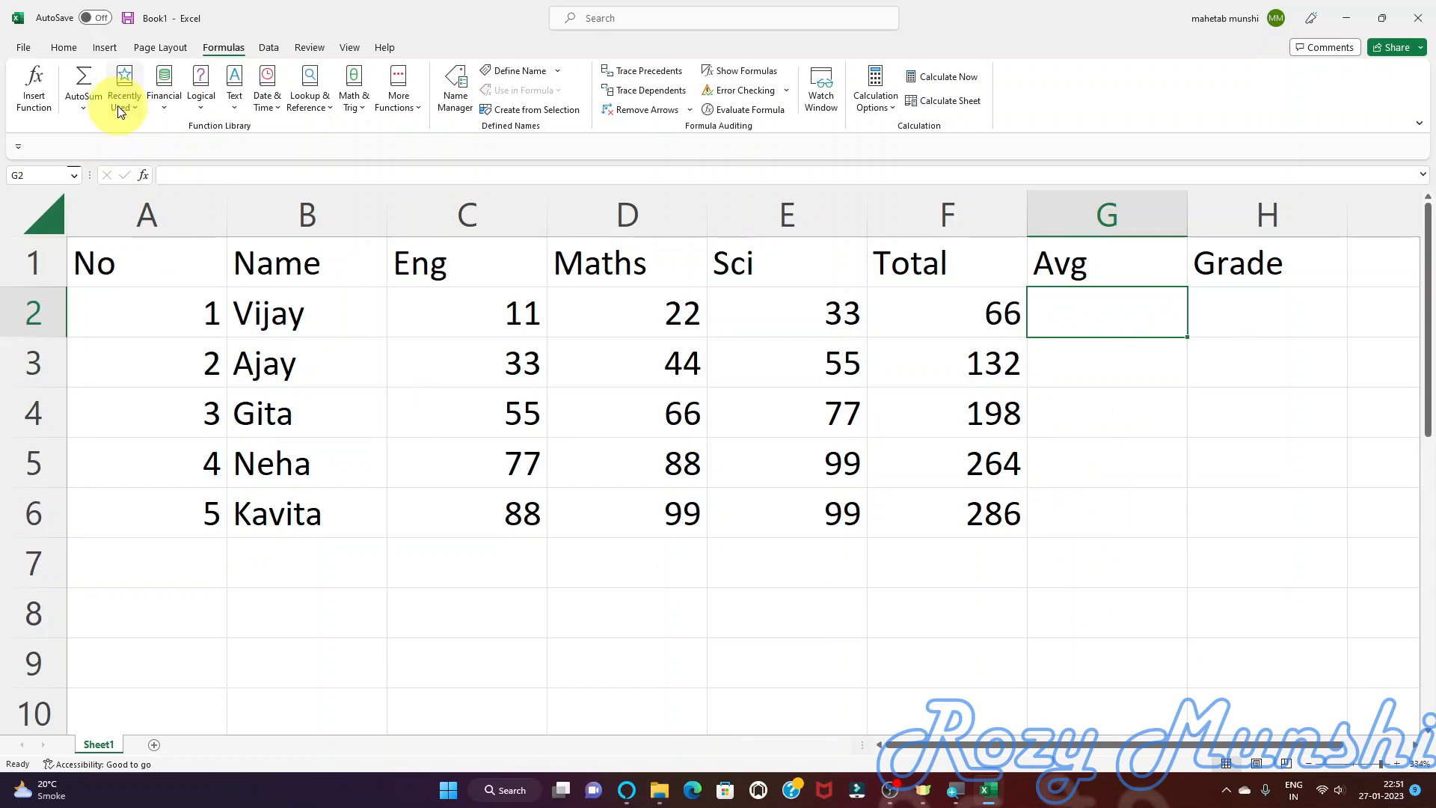
click(32, 82)
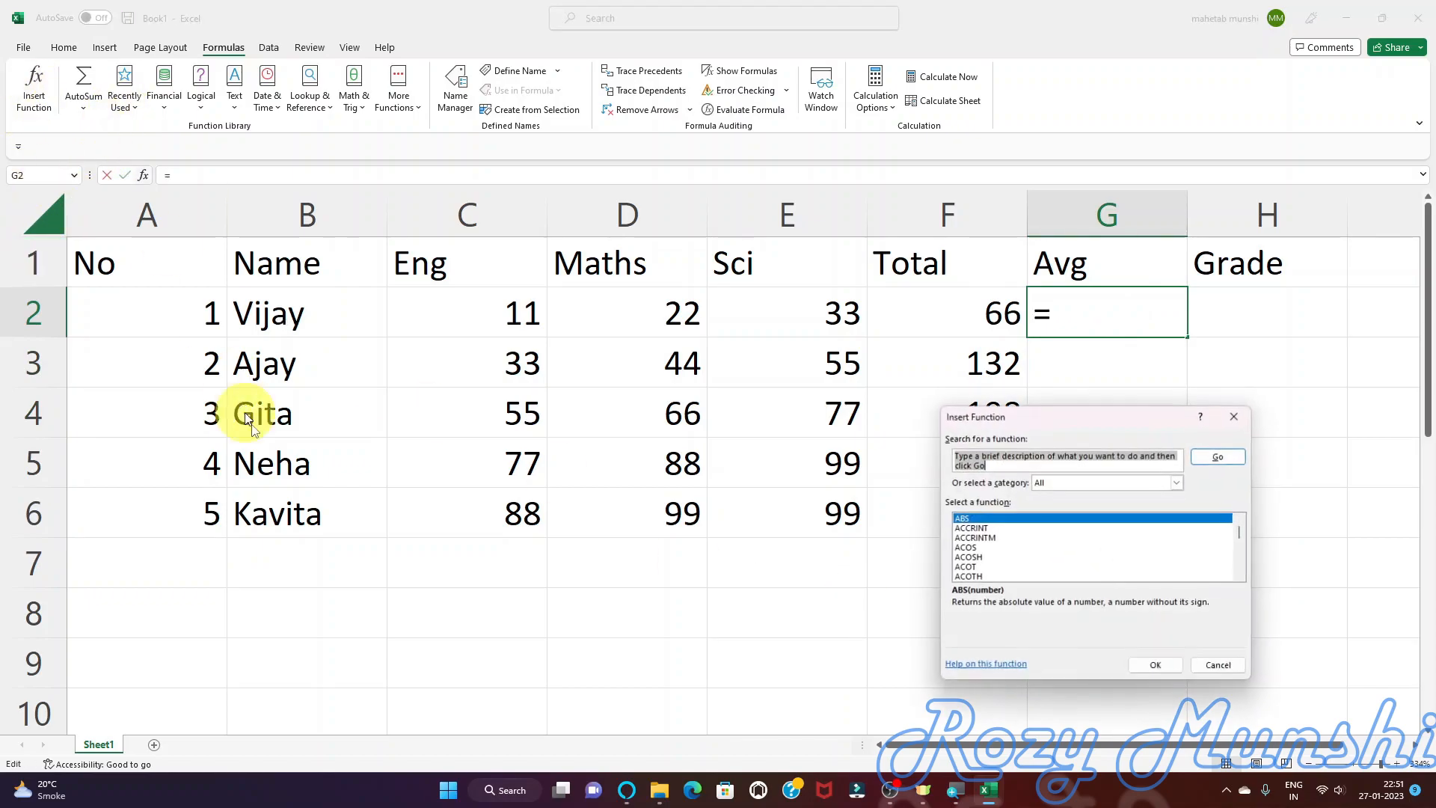
click(1053, 488)
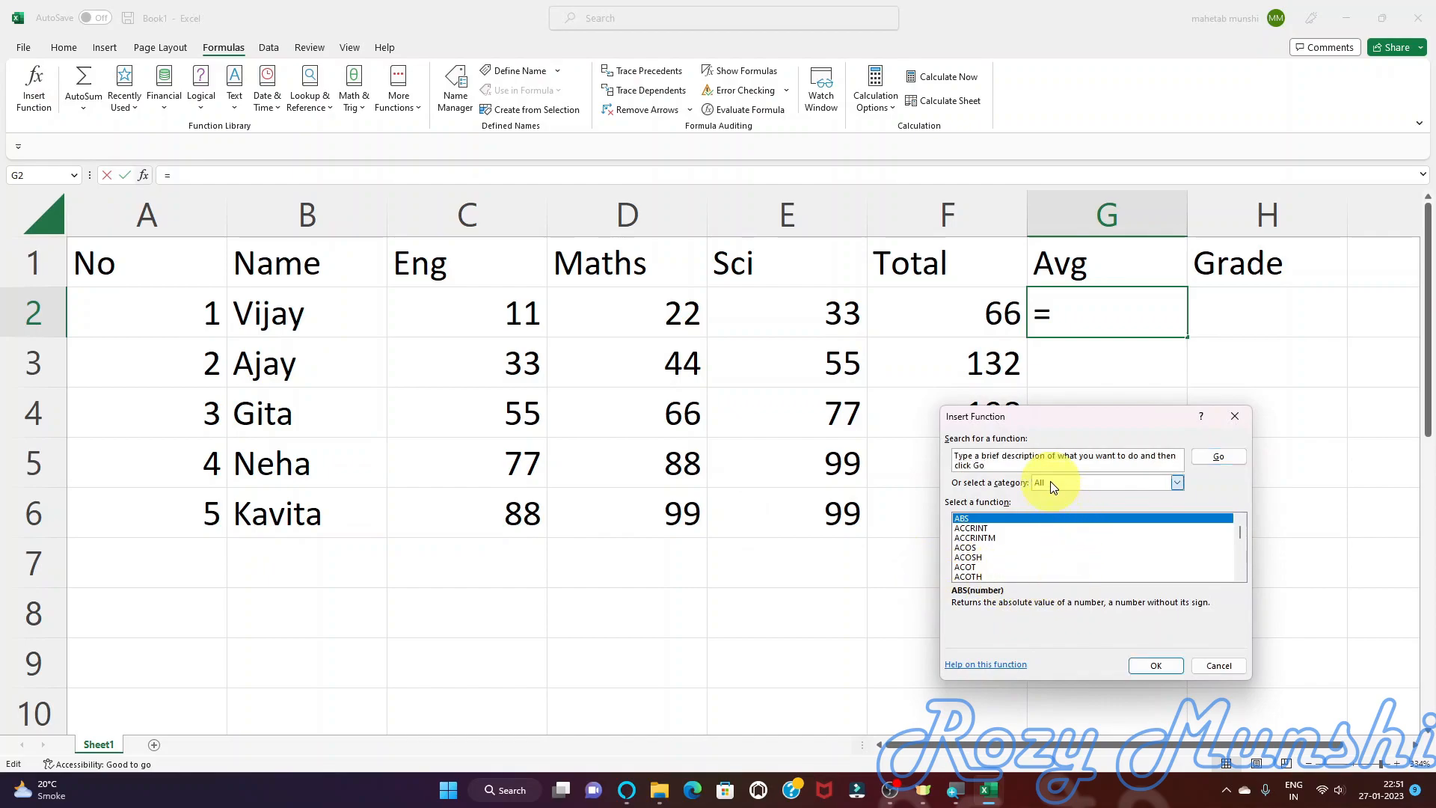
click(1071, 495)
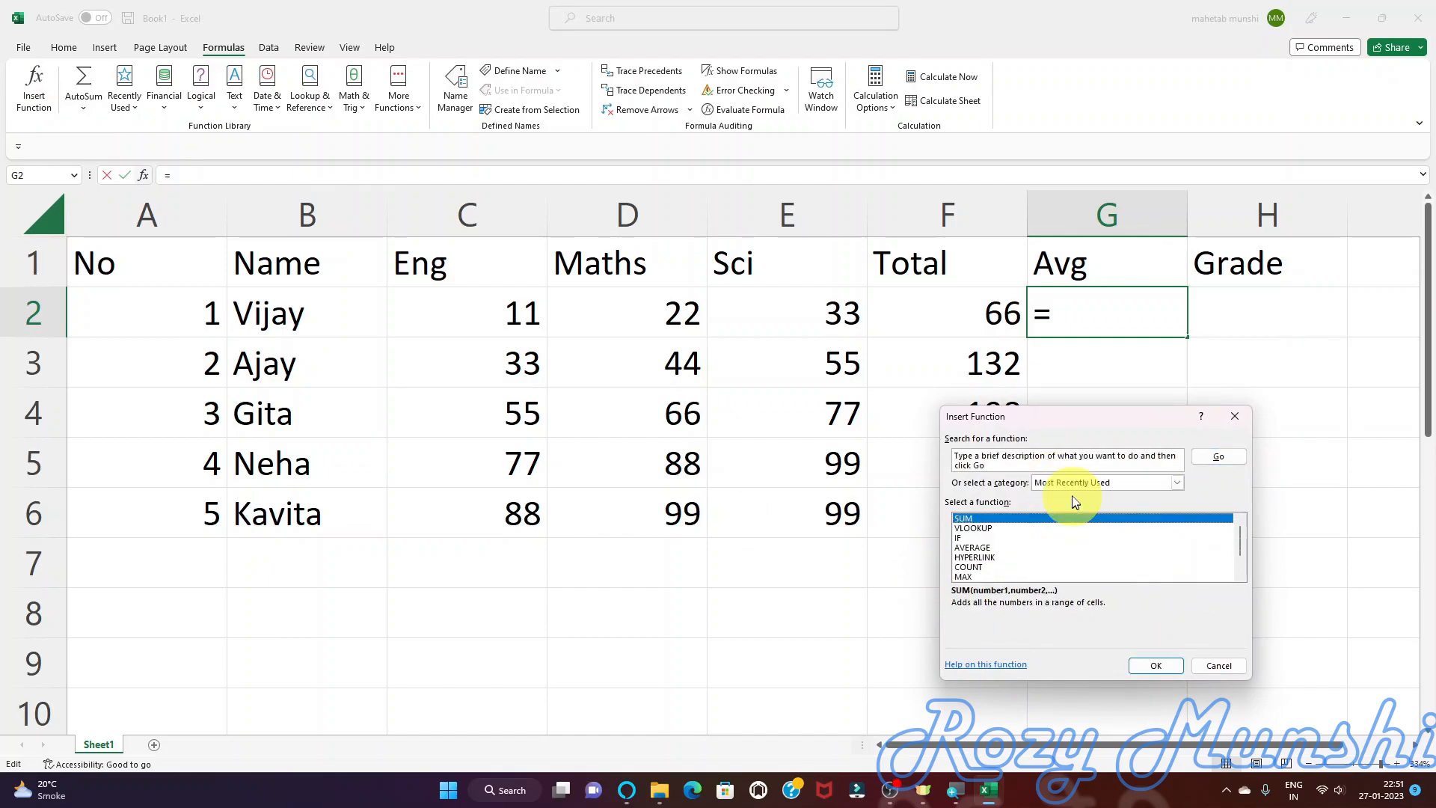
click(969, 553)
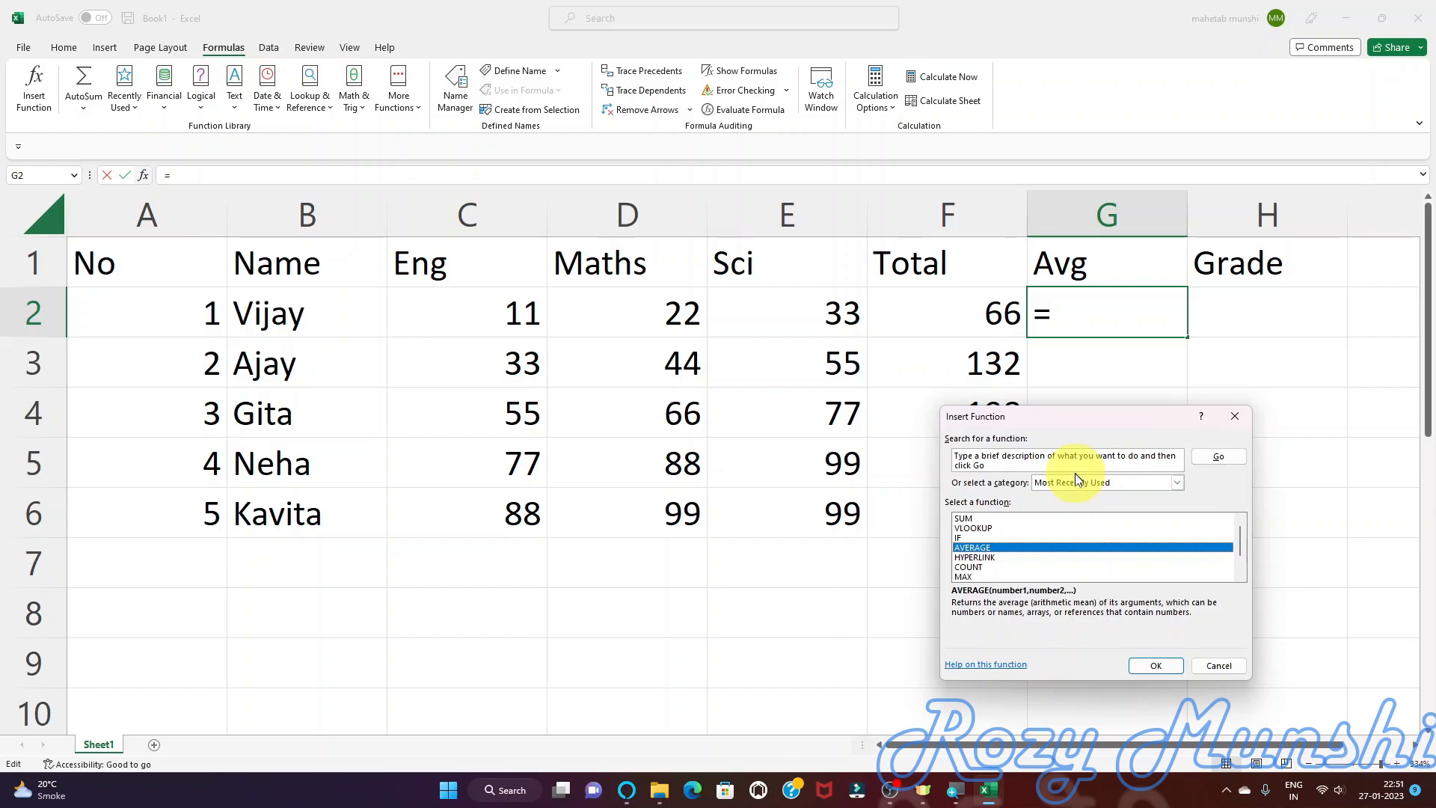
click(1155, 665)
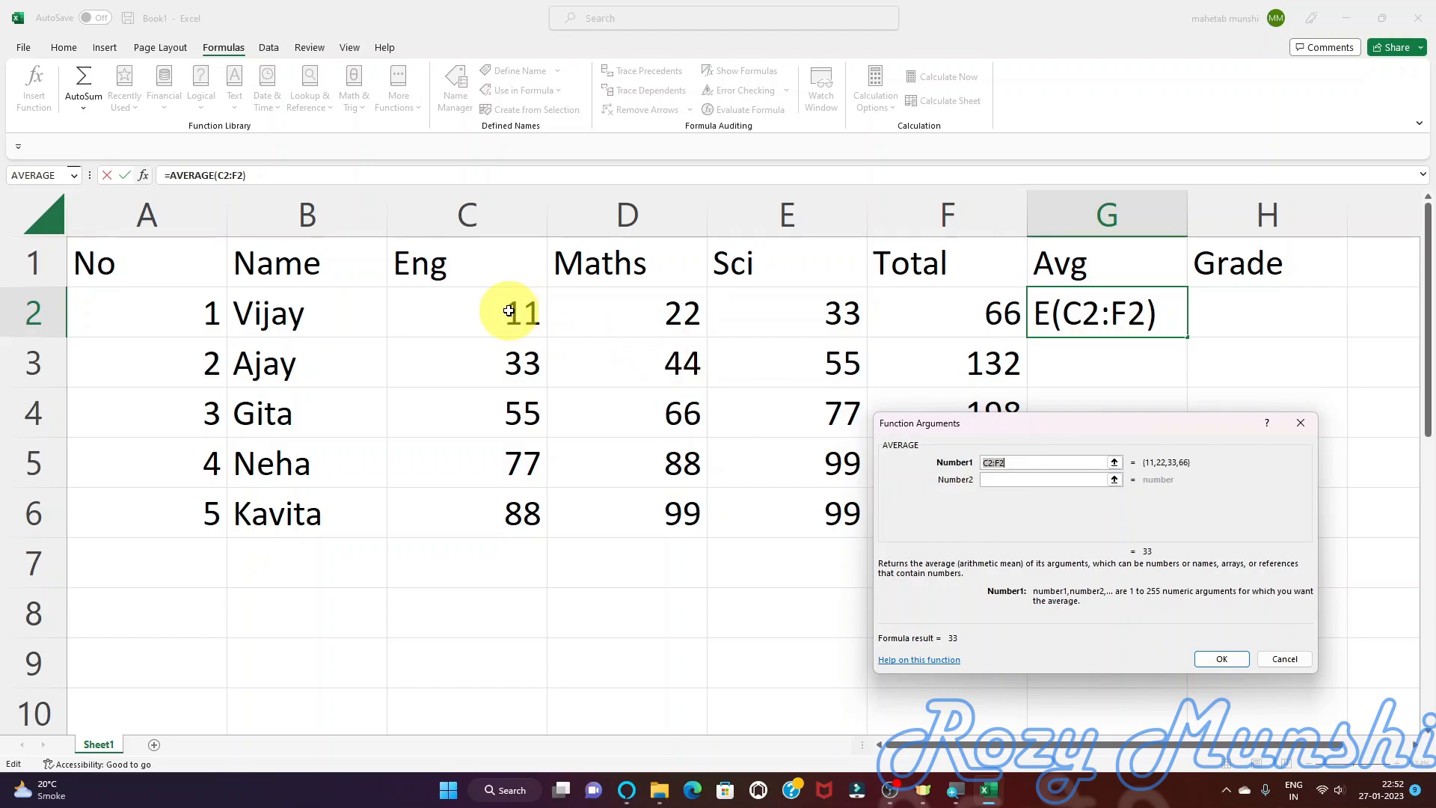
- Fill the AVERAGE of C2:E2 from G2 down to G6 and clear the G2:G6 results
click(535, 310)
drag(536, 310, 779, 311)
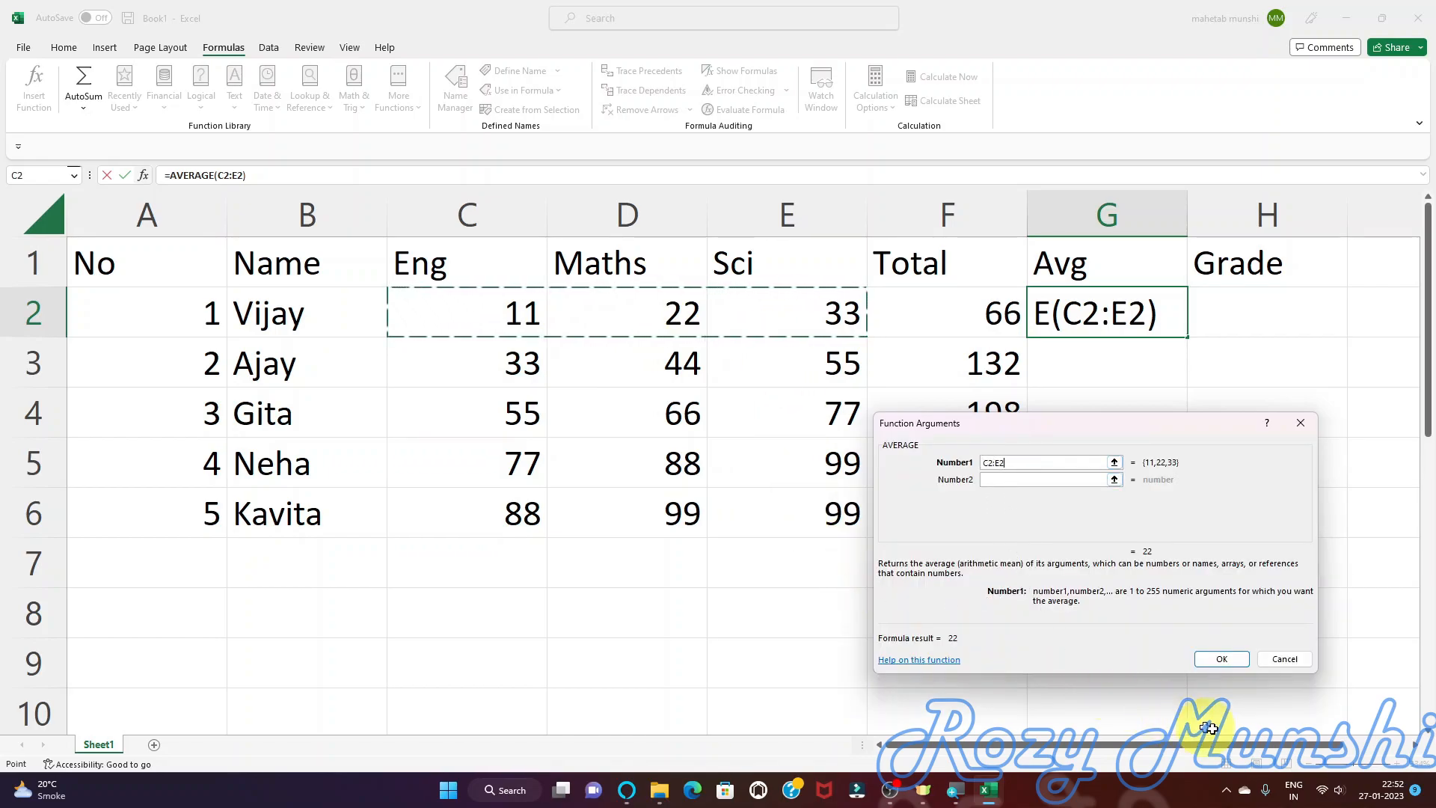
click(1220, 658)
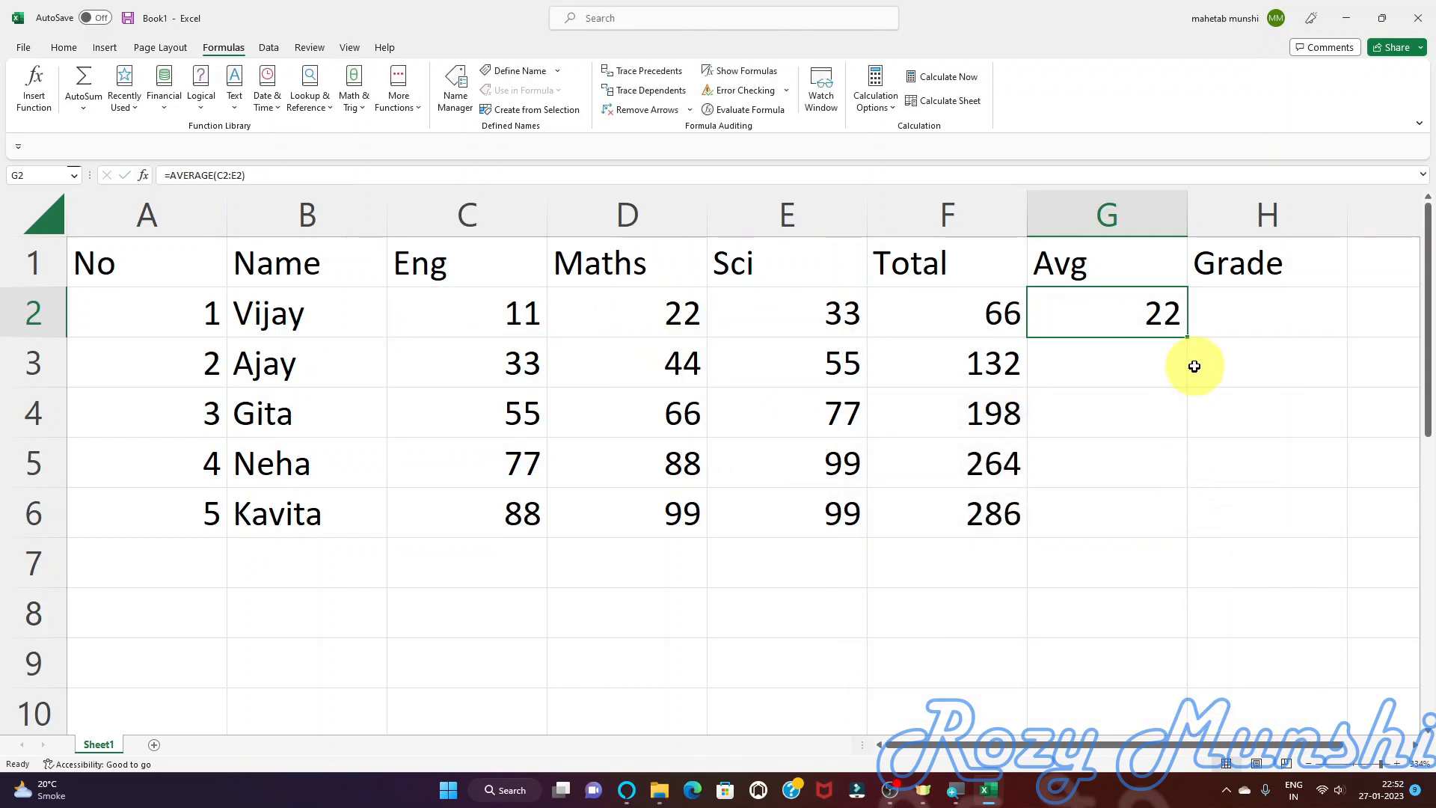
drag(1188, 337, 1173, 530)
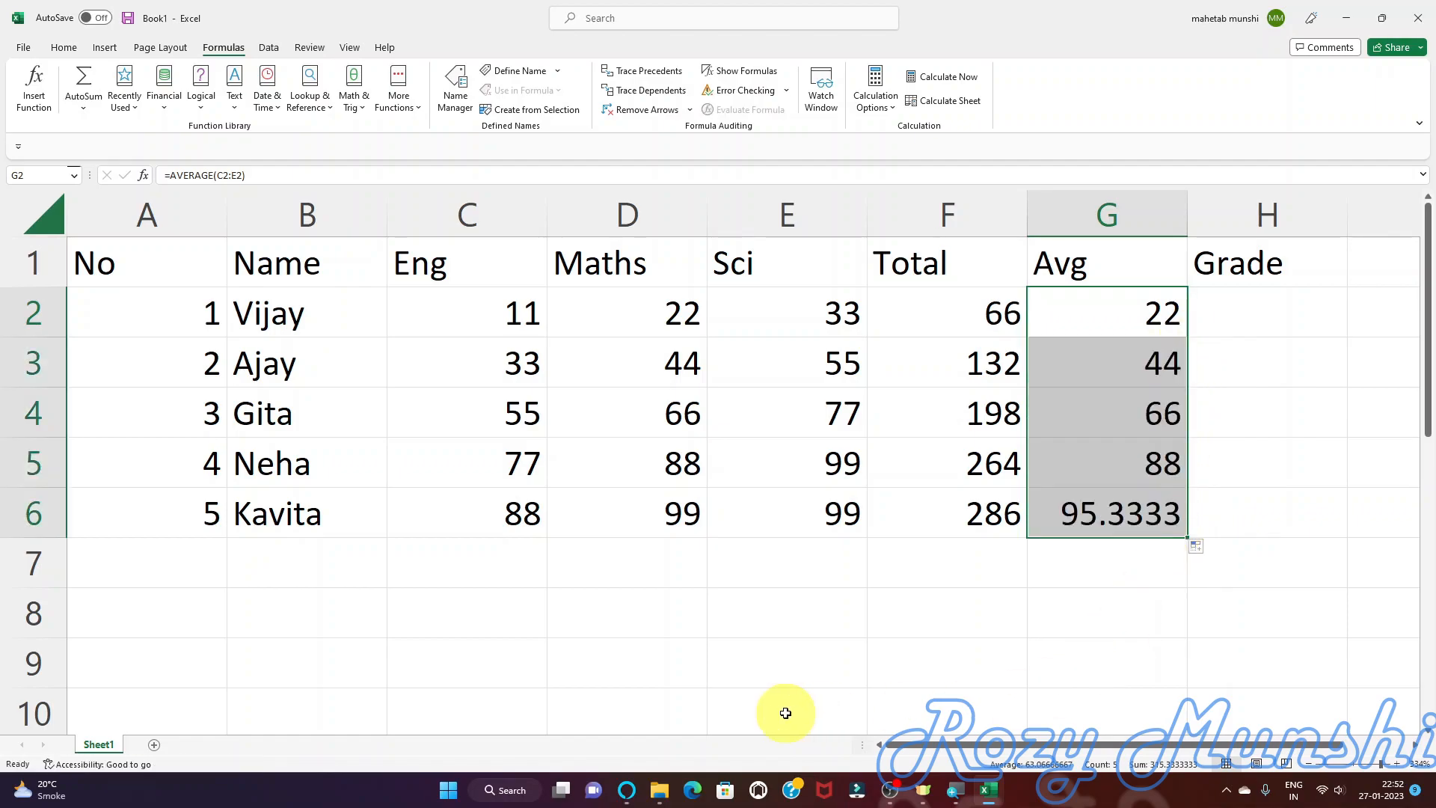
key(Delete)
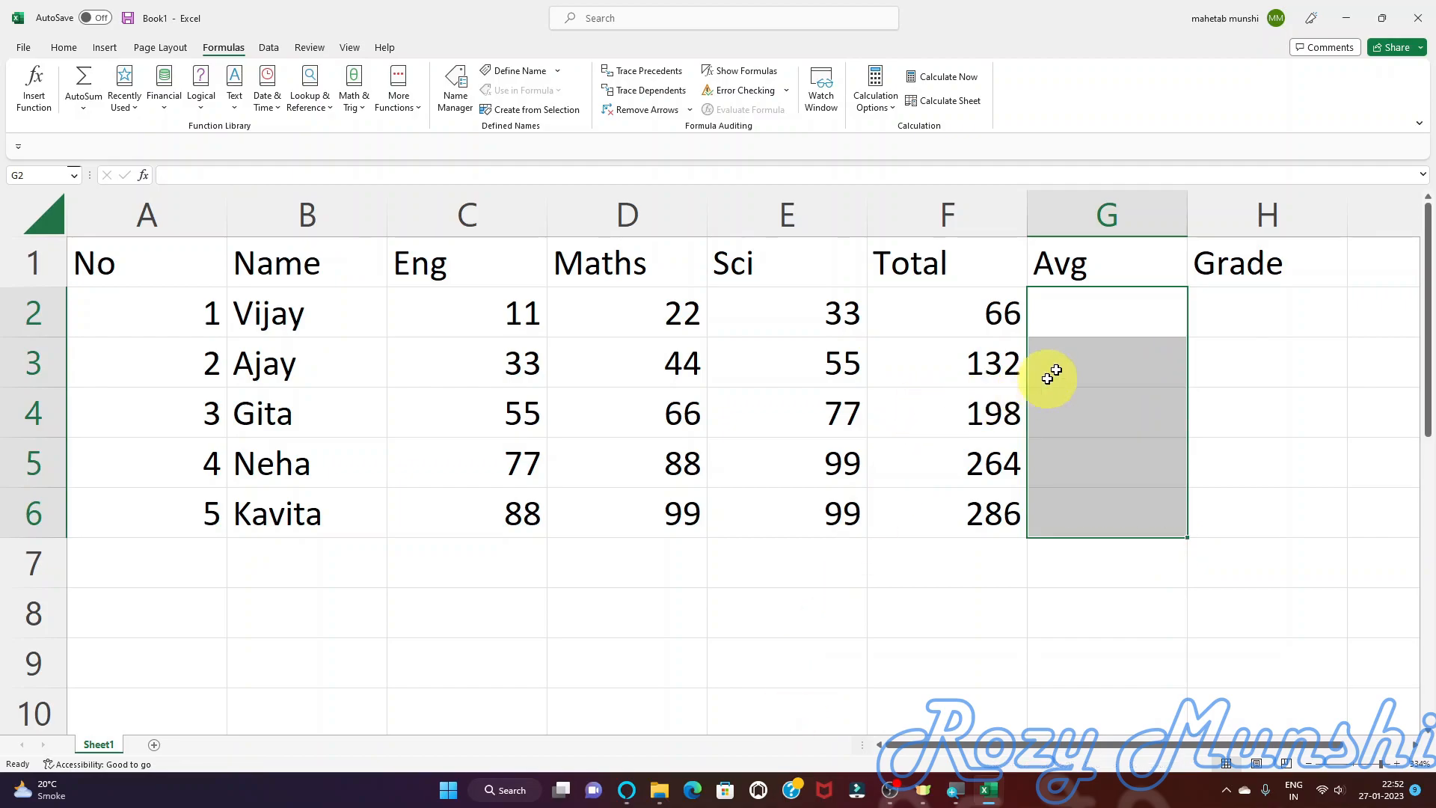
- Average C2:E2 in cell G2 with AutoSum's Average function and fill the formula down to G6
click(1089, 321)
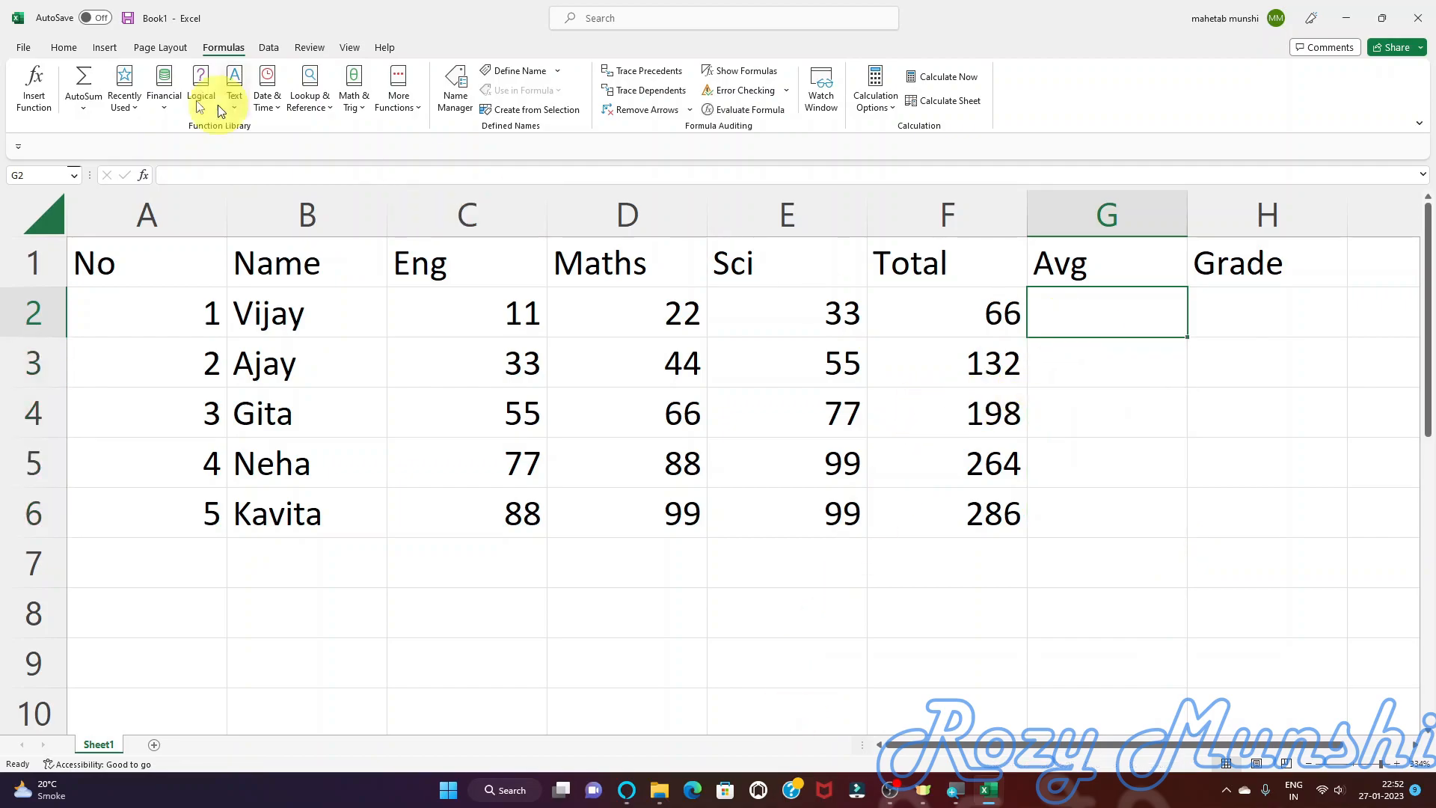
click(63, 47)
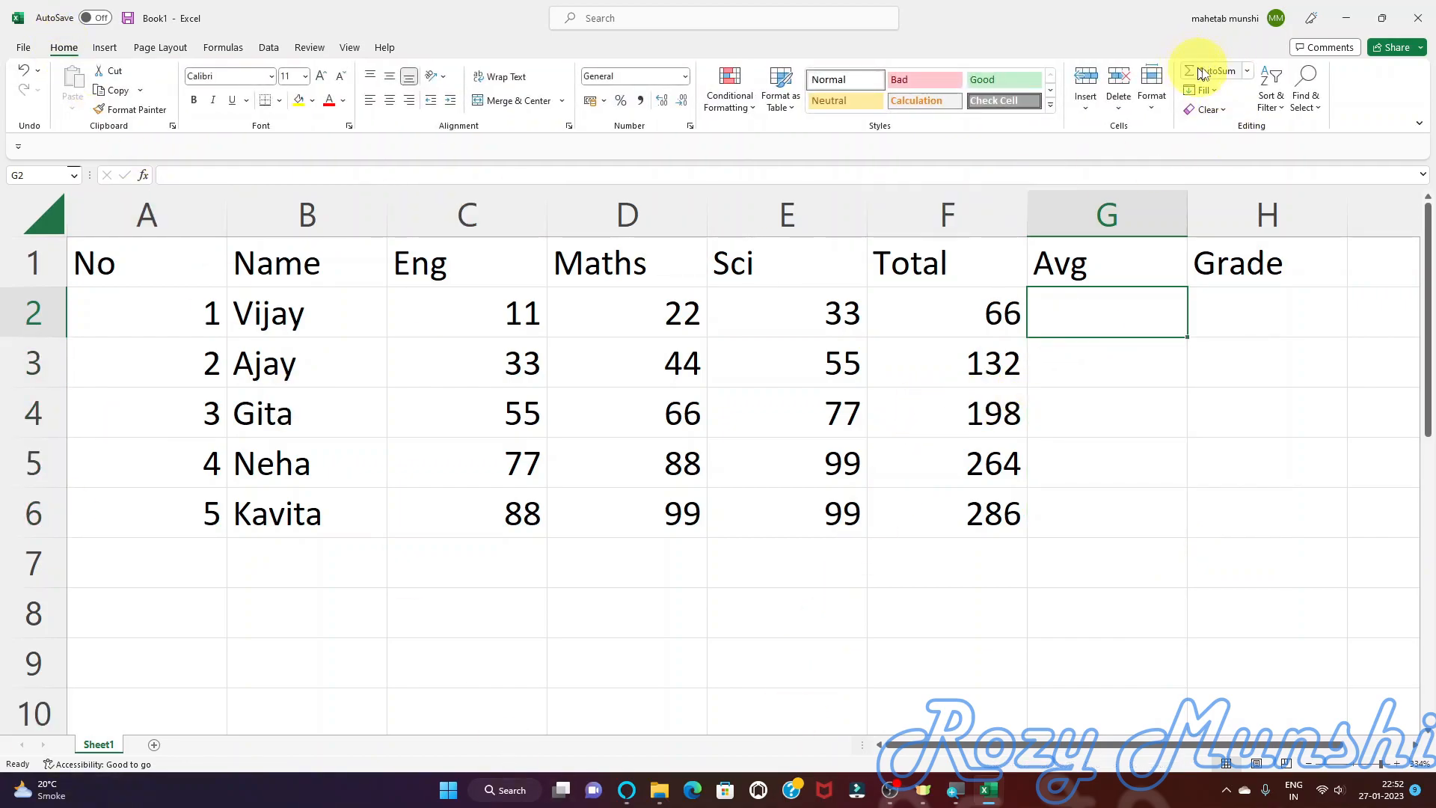
click(1247, 71)
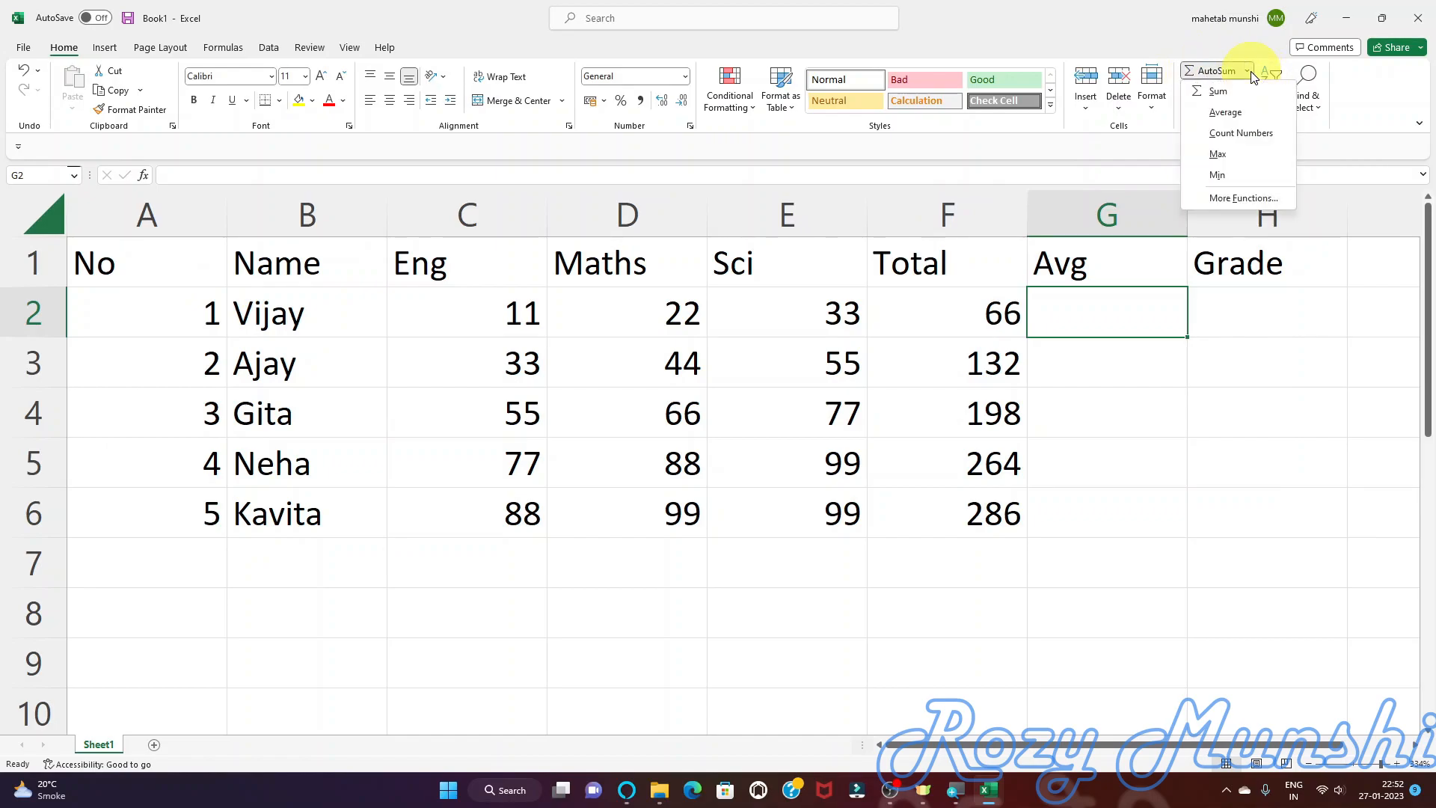
click(1235, 119)
drag(473, 317, 782, 314)
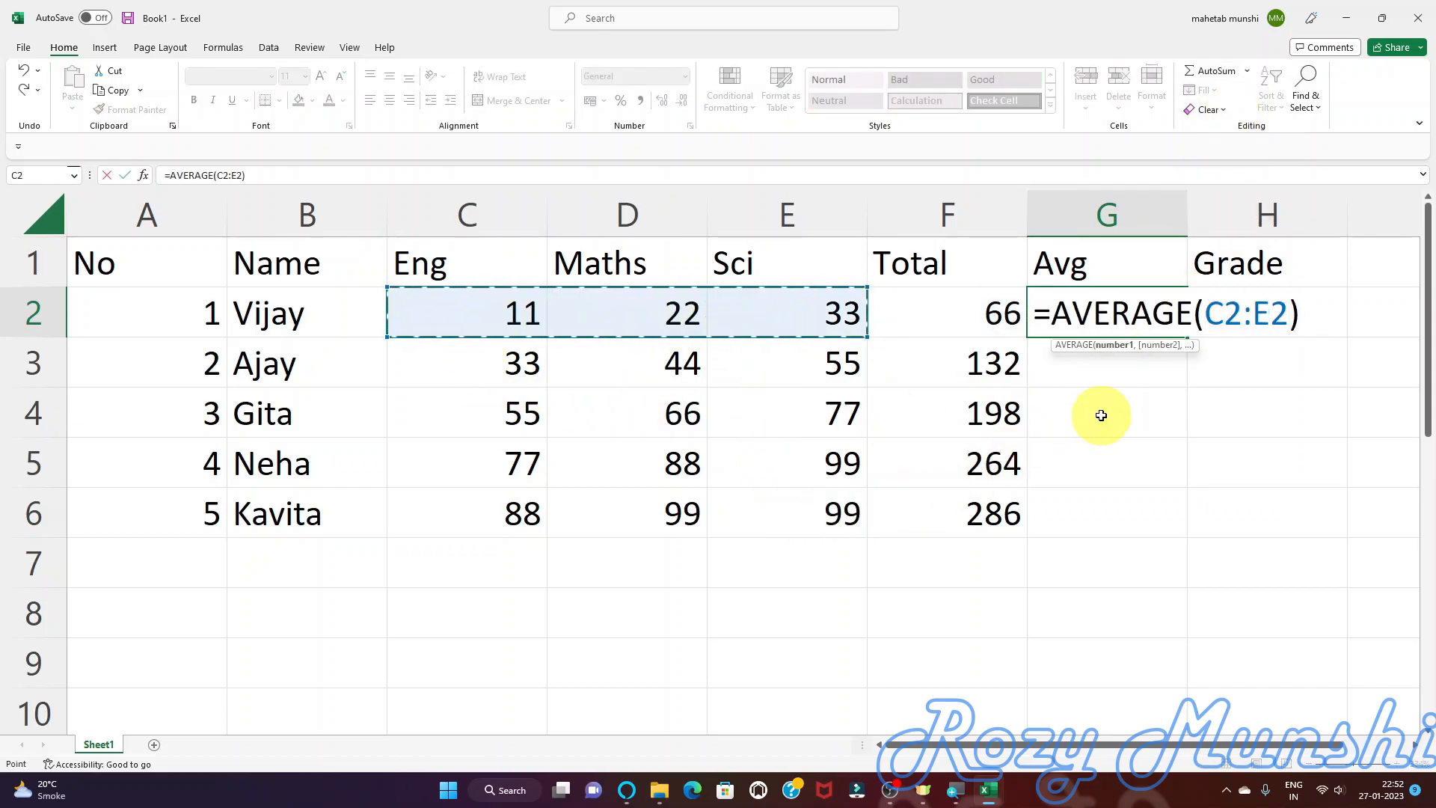
key(Return)
click(1164, 325)
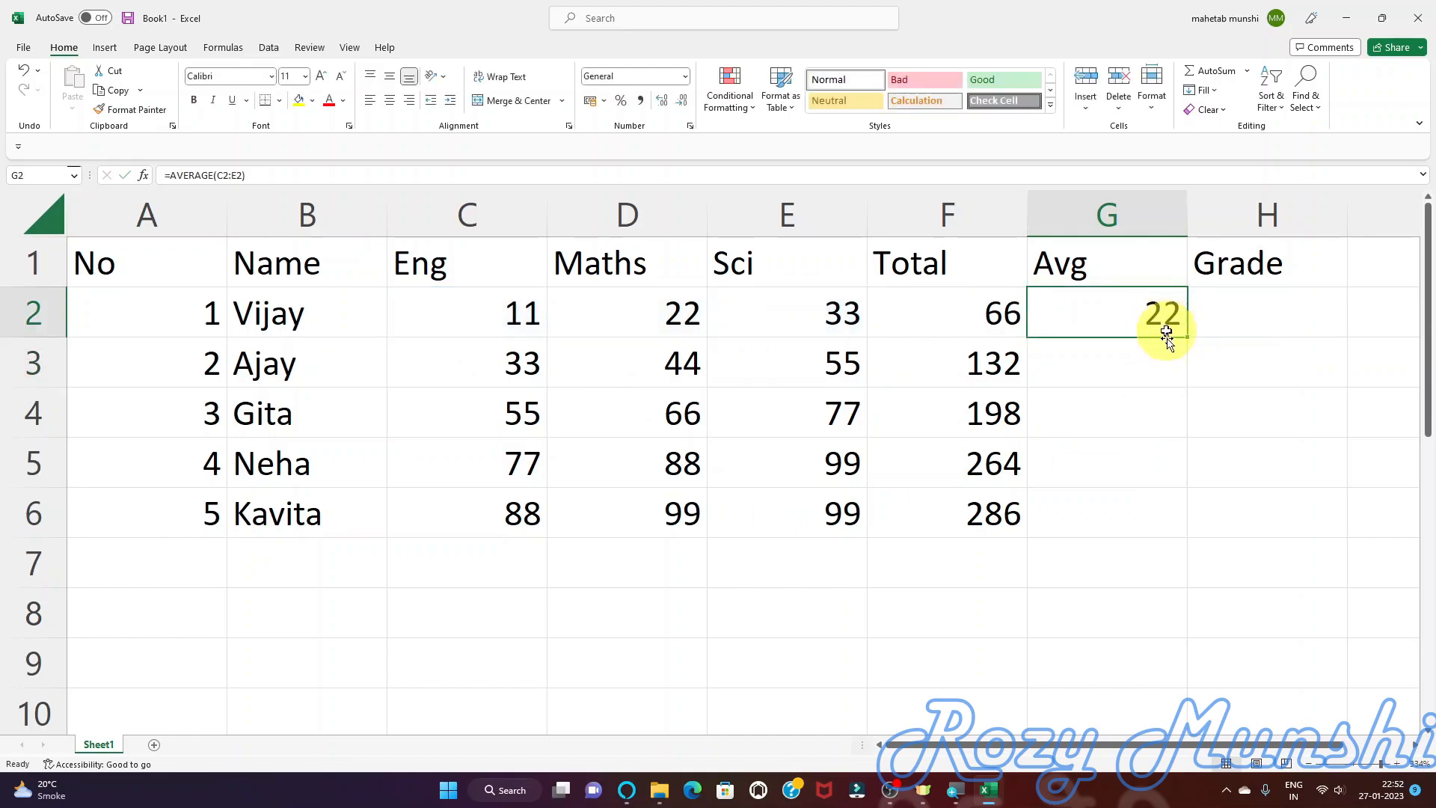
drag(1189, 340, 1176, 523)
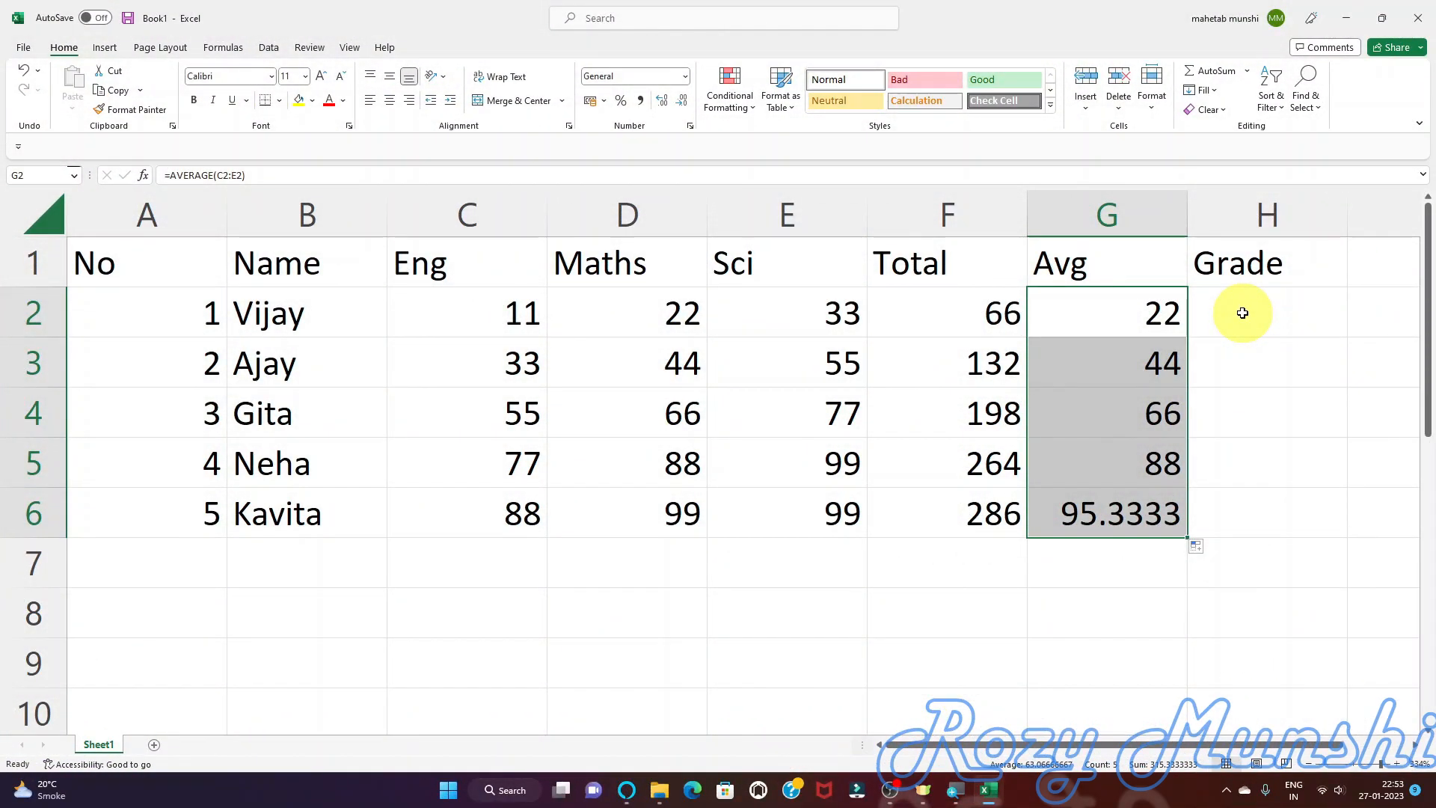
- Insert the IF function in cell H2 for the first student's grade
click(1242, 312)
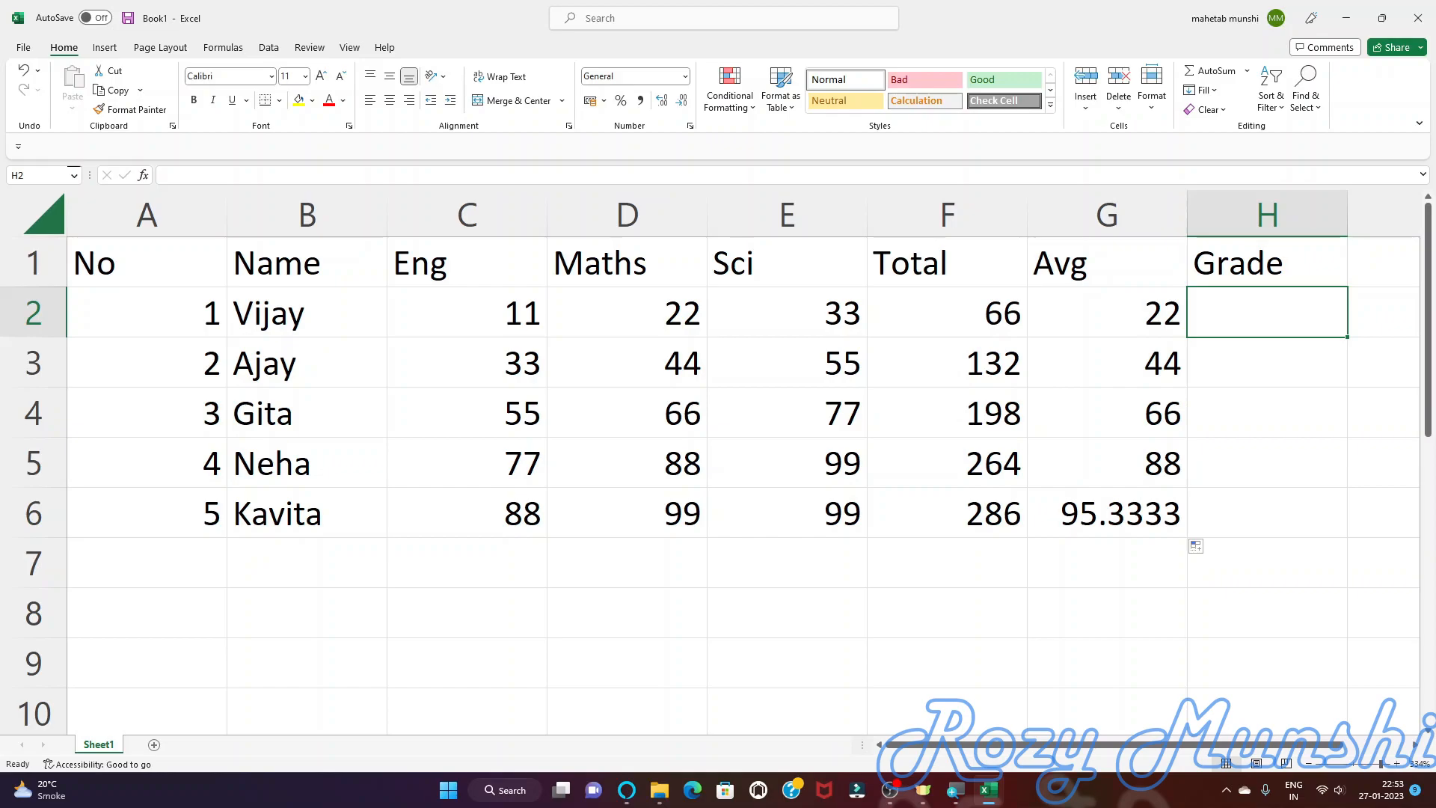
drag(1106, 323, 1125, 506)
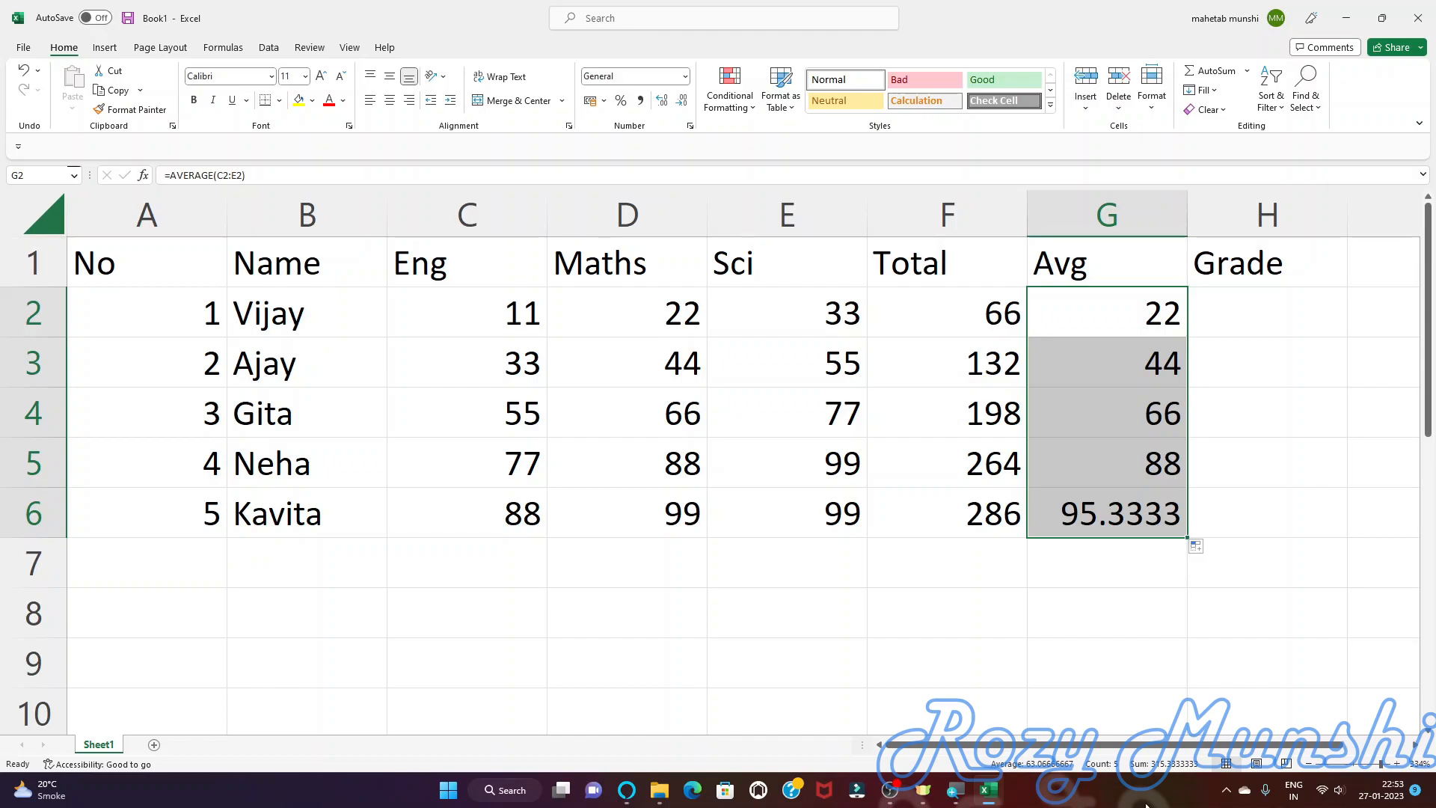
click(1247, 319)
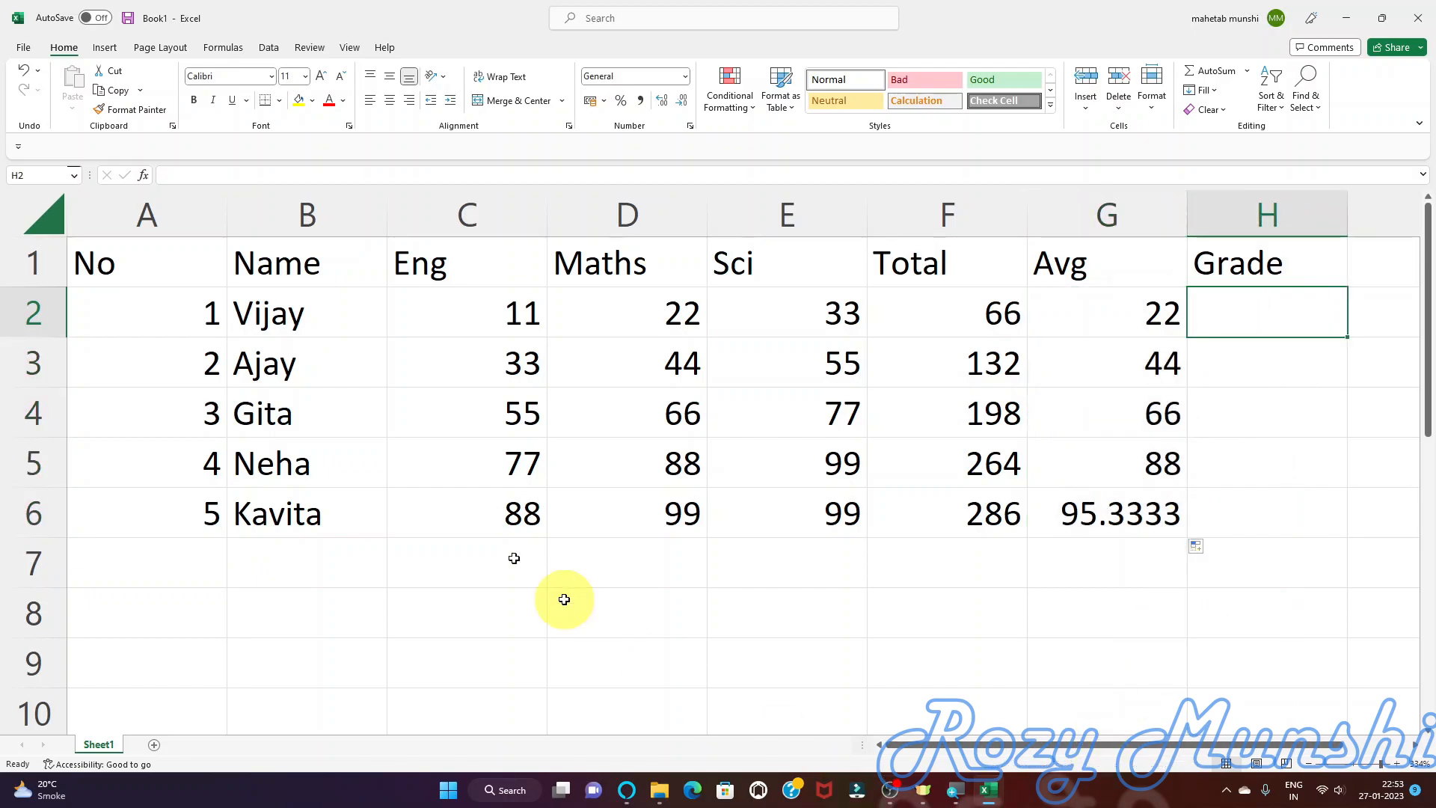
click(145, 175)
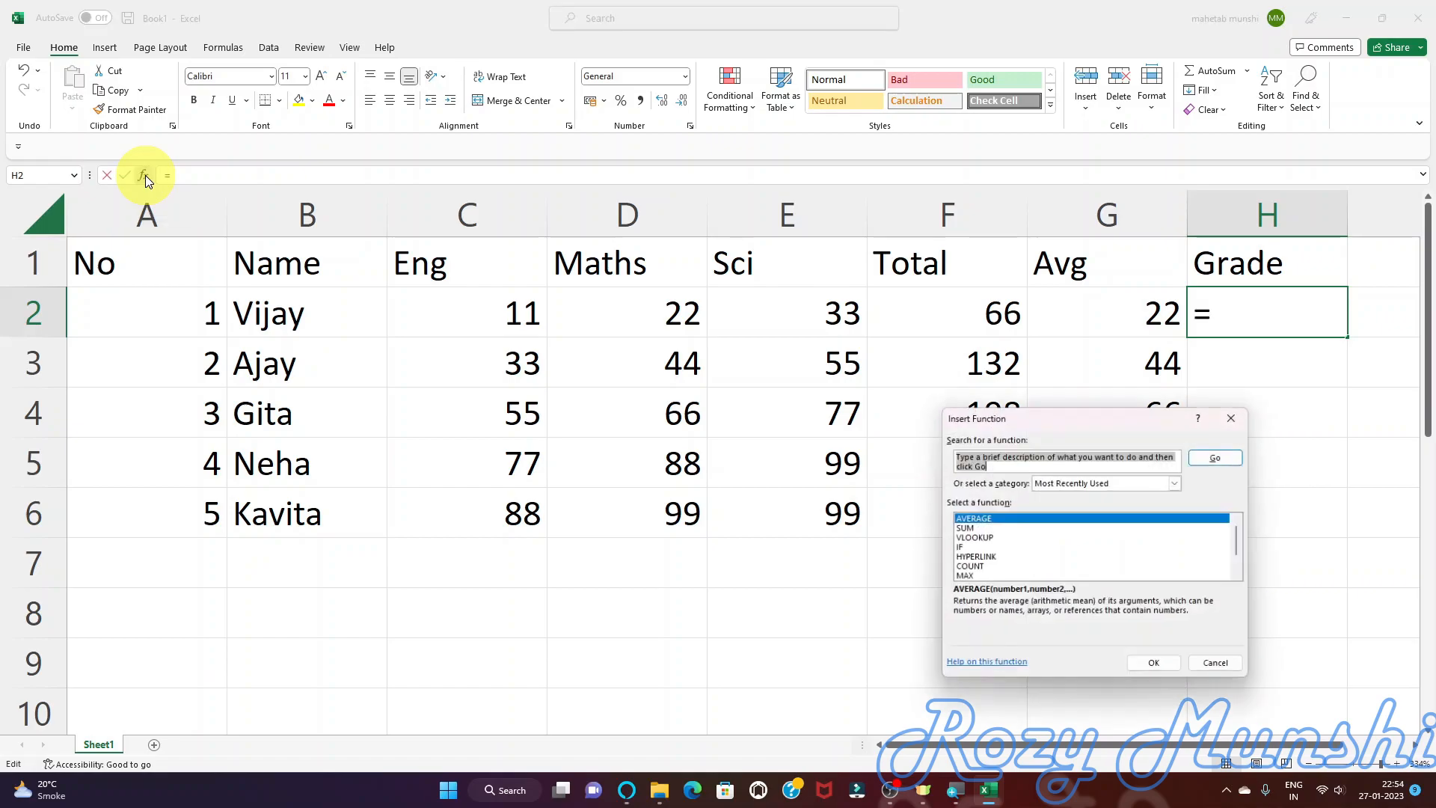
click(962, 548)
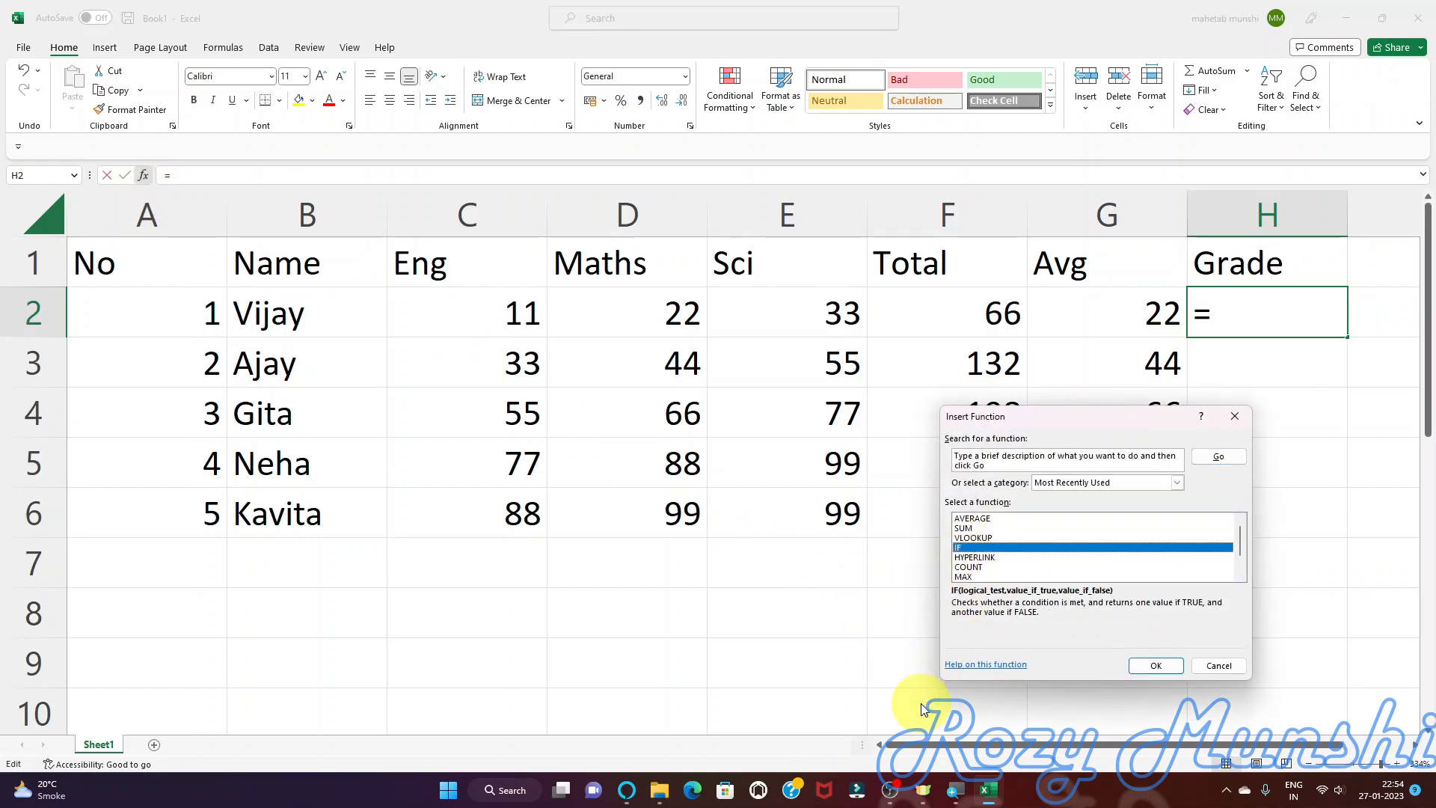
click(1156, 664)
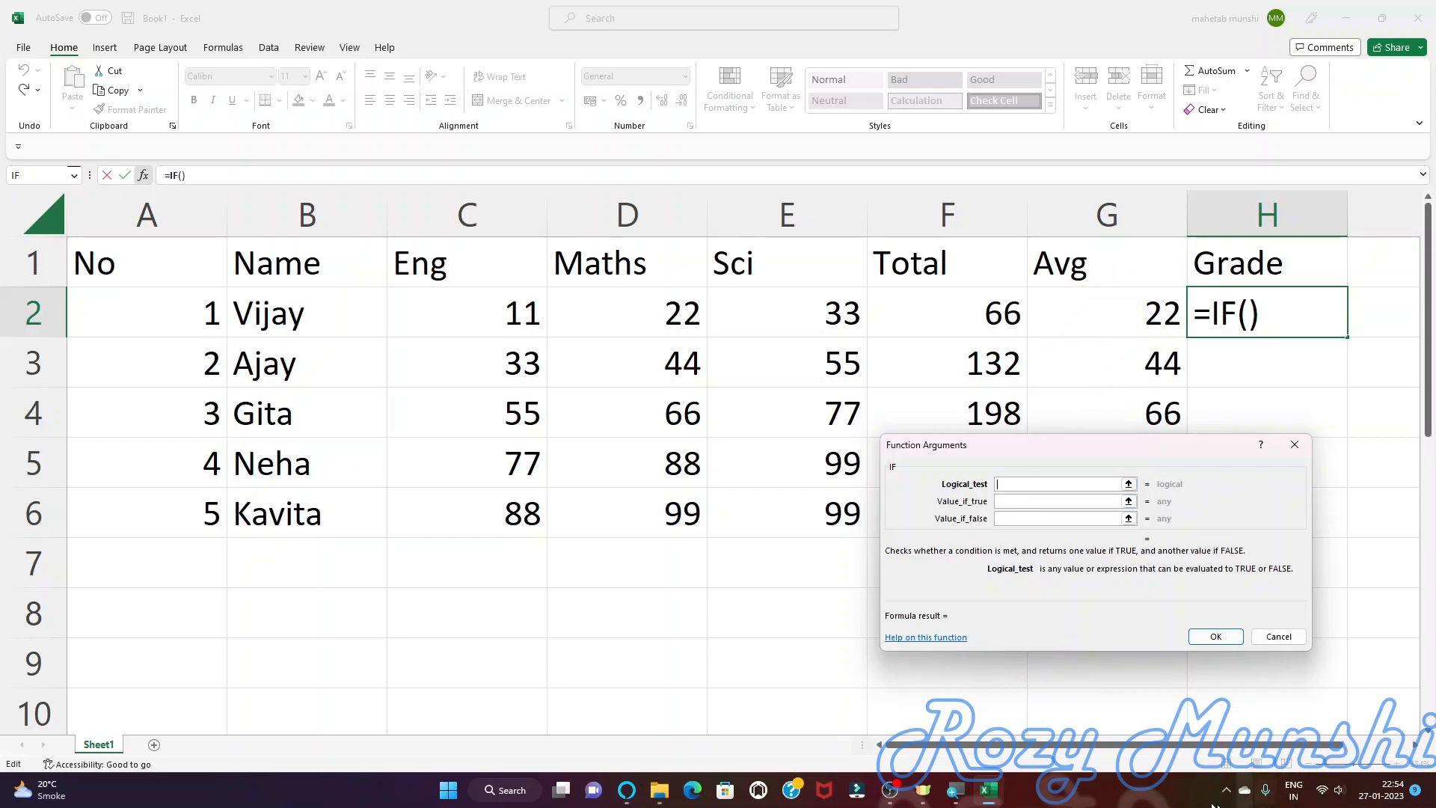
- Set the IF test to g2<35, returning "Fail" if true and "Pass" if false, and fill the formula down to H6
text(g2)
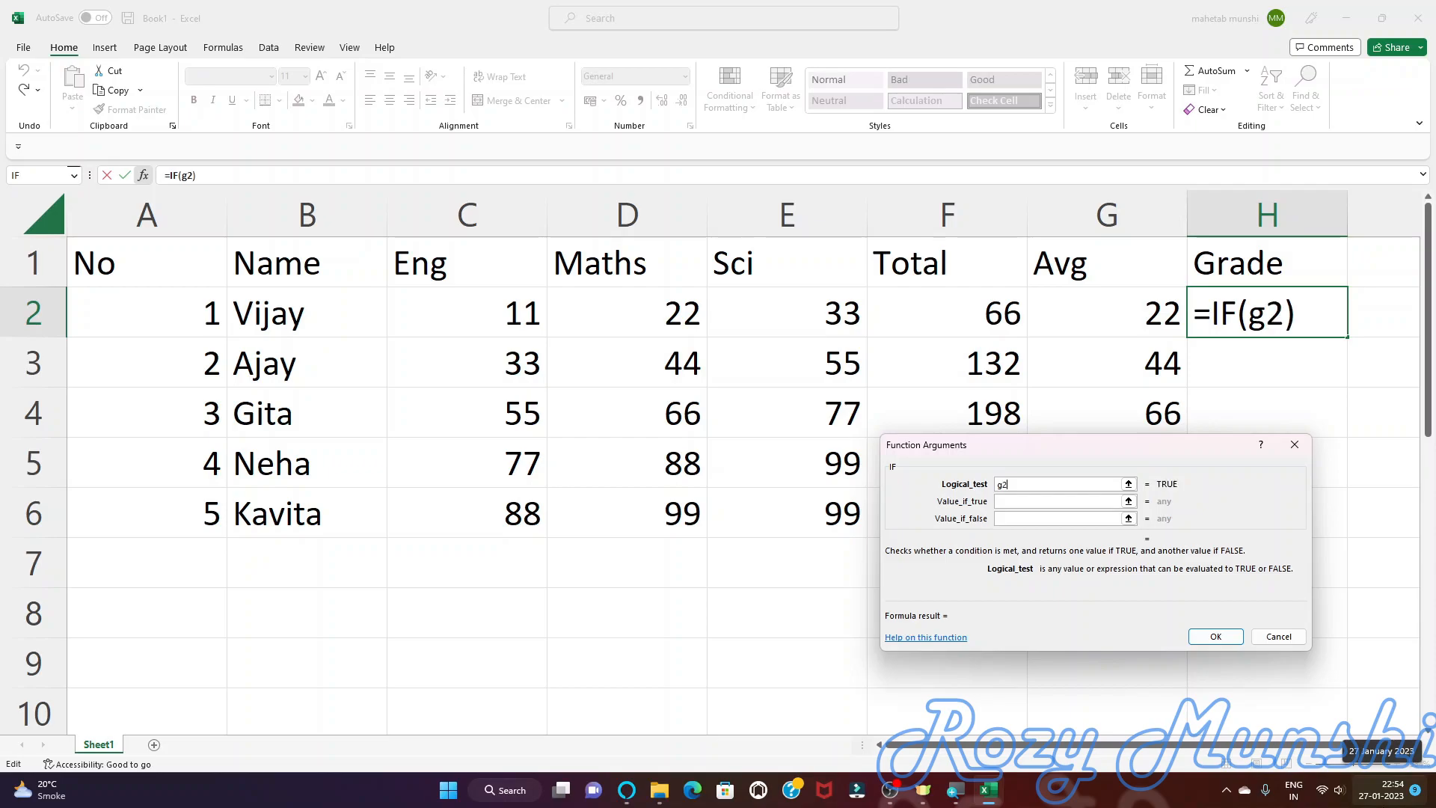
text(<35)
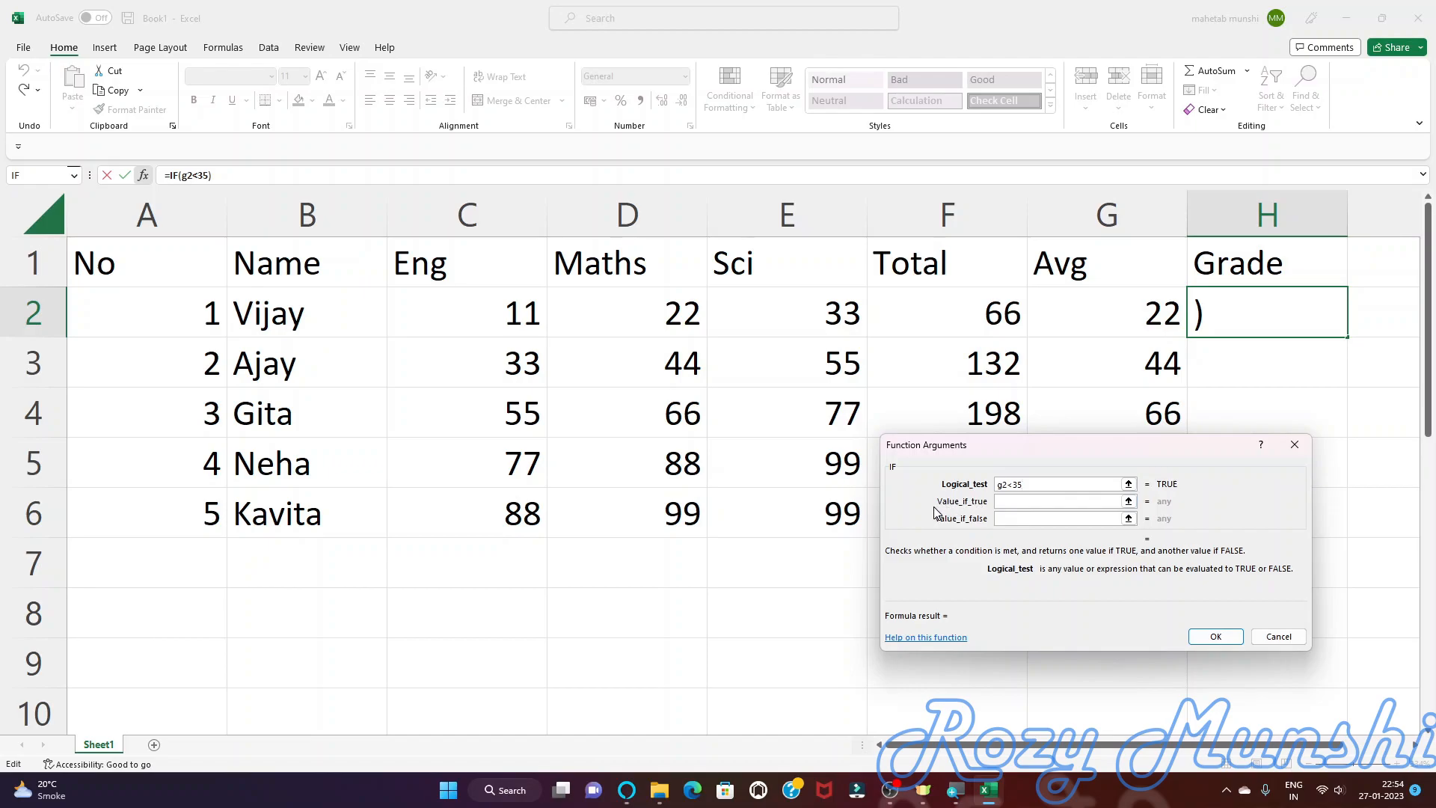
click(1058, 500)
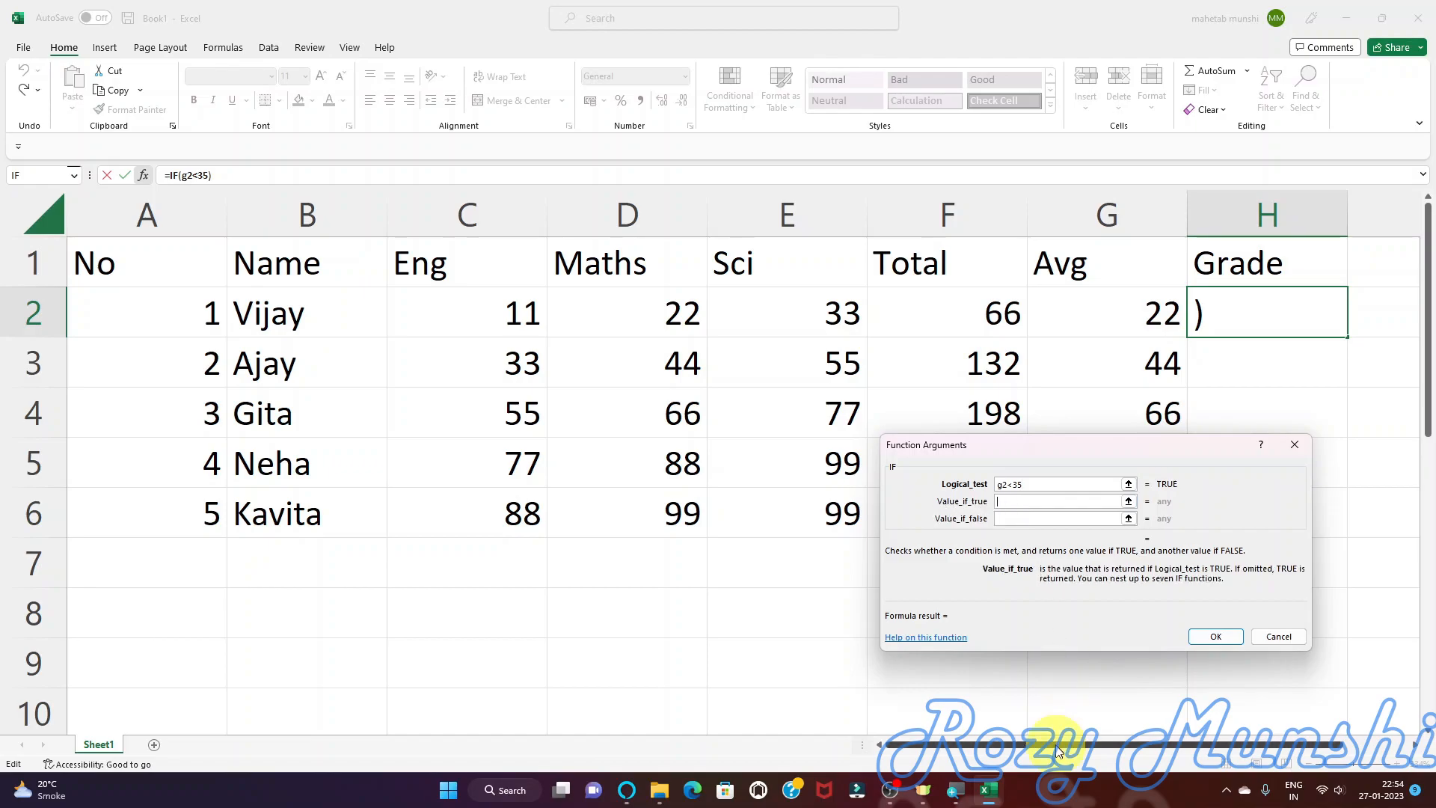
text(Fail)
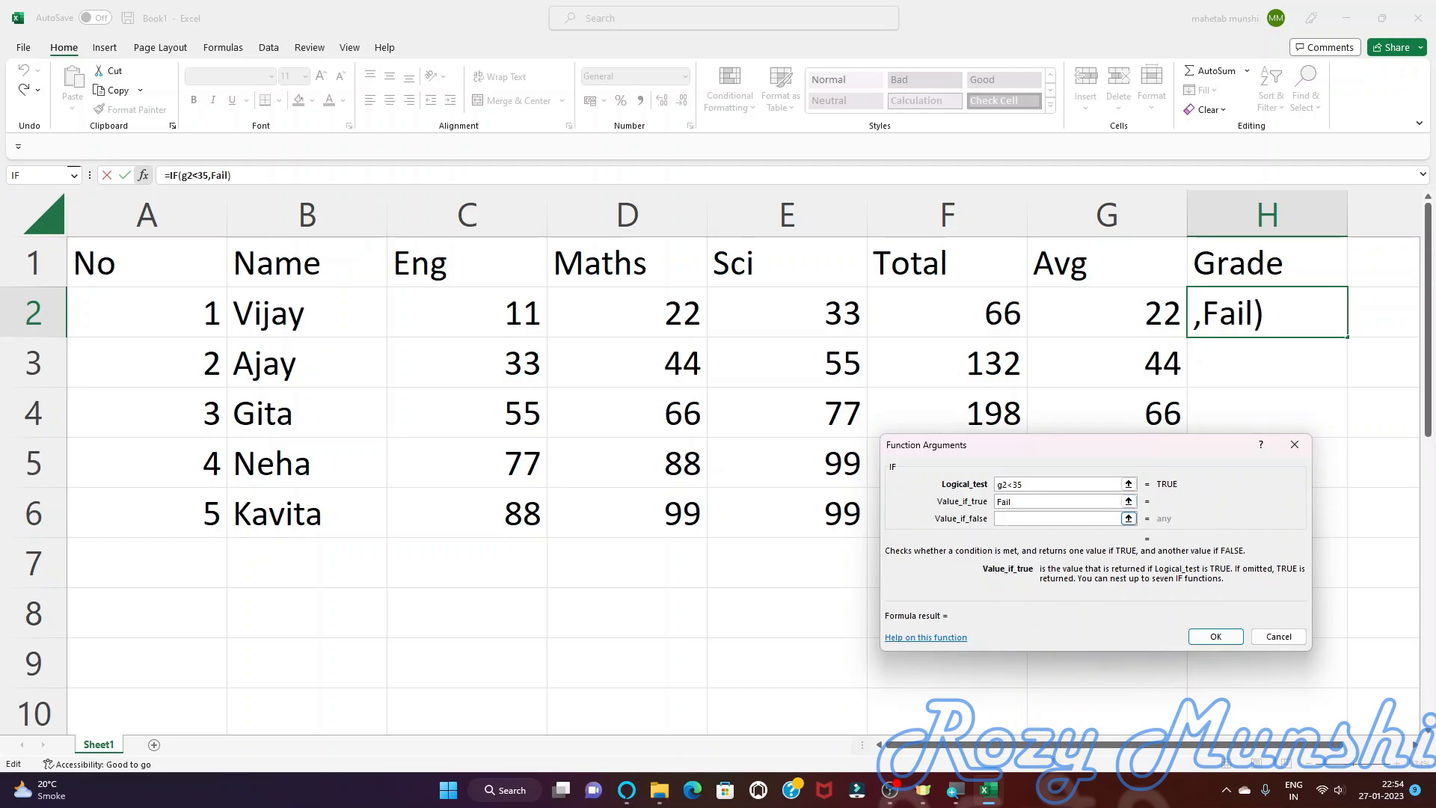
click(1007, 523)
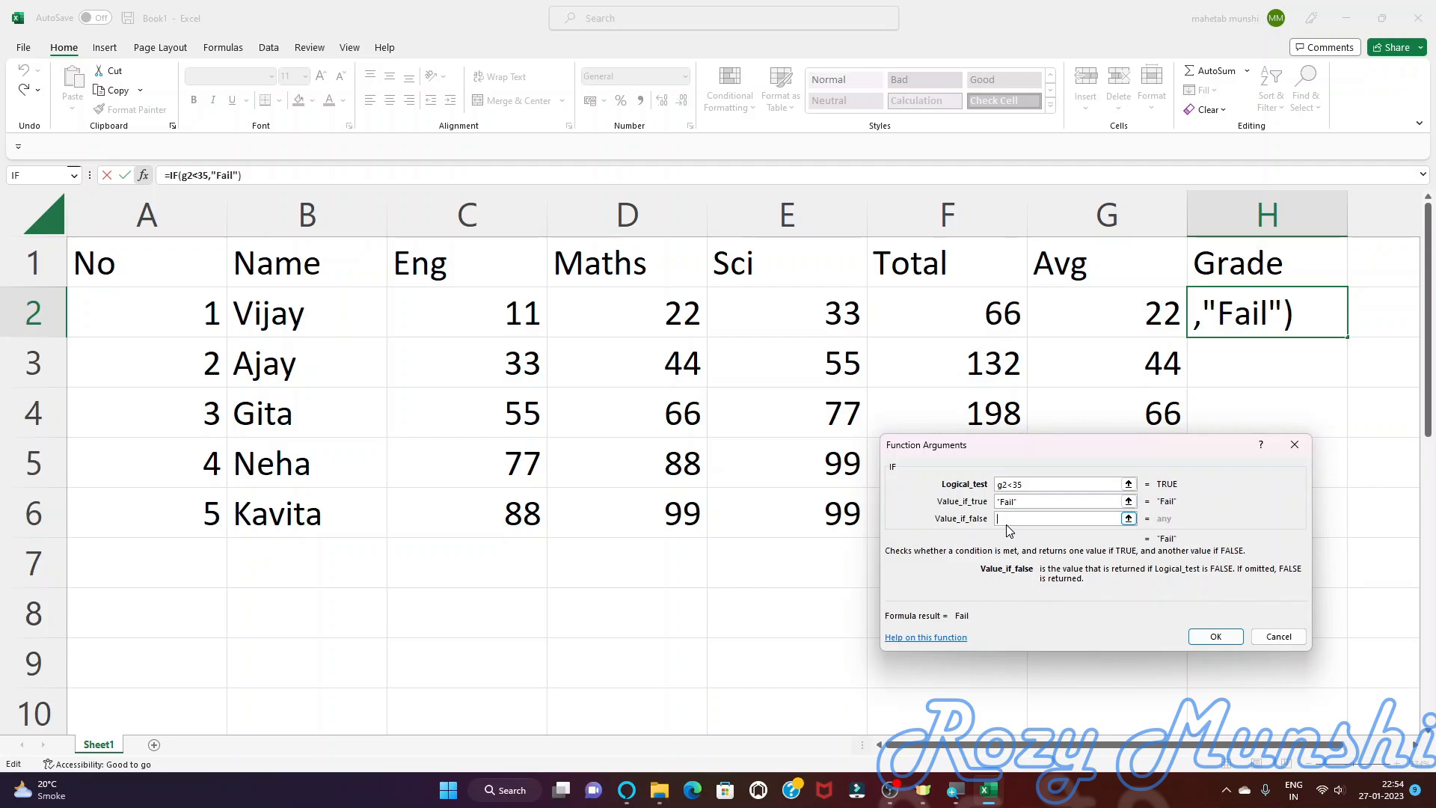
text(Pass)
click(1215, 636)
drag(1348, 337, 1336, 529)
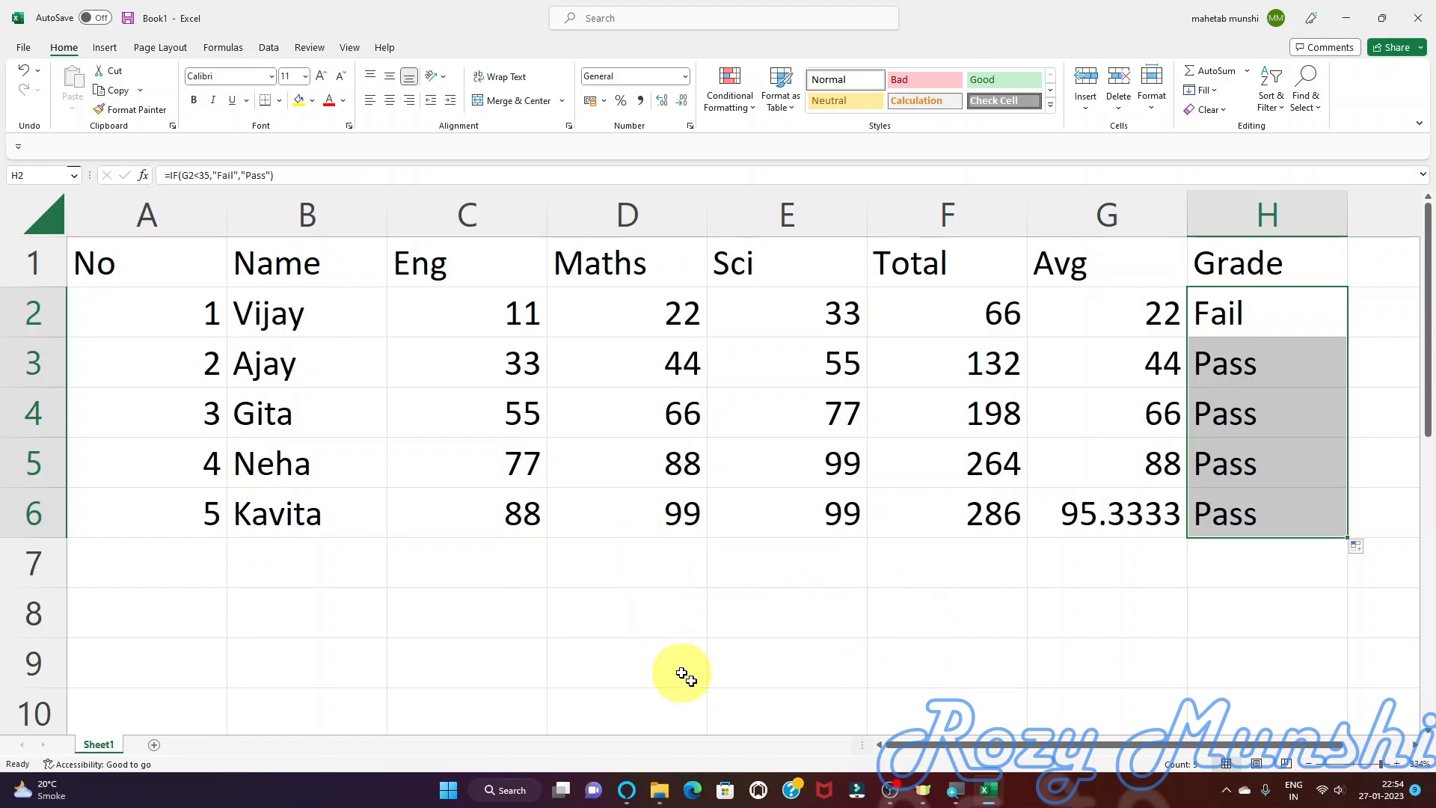
- Change the fifth student's English mark in cell C6 to 11
click(522, 509)
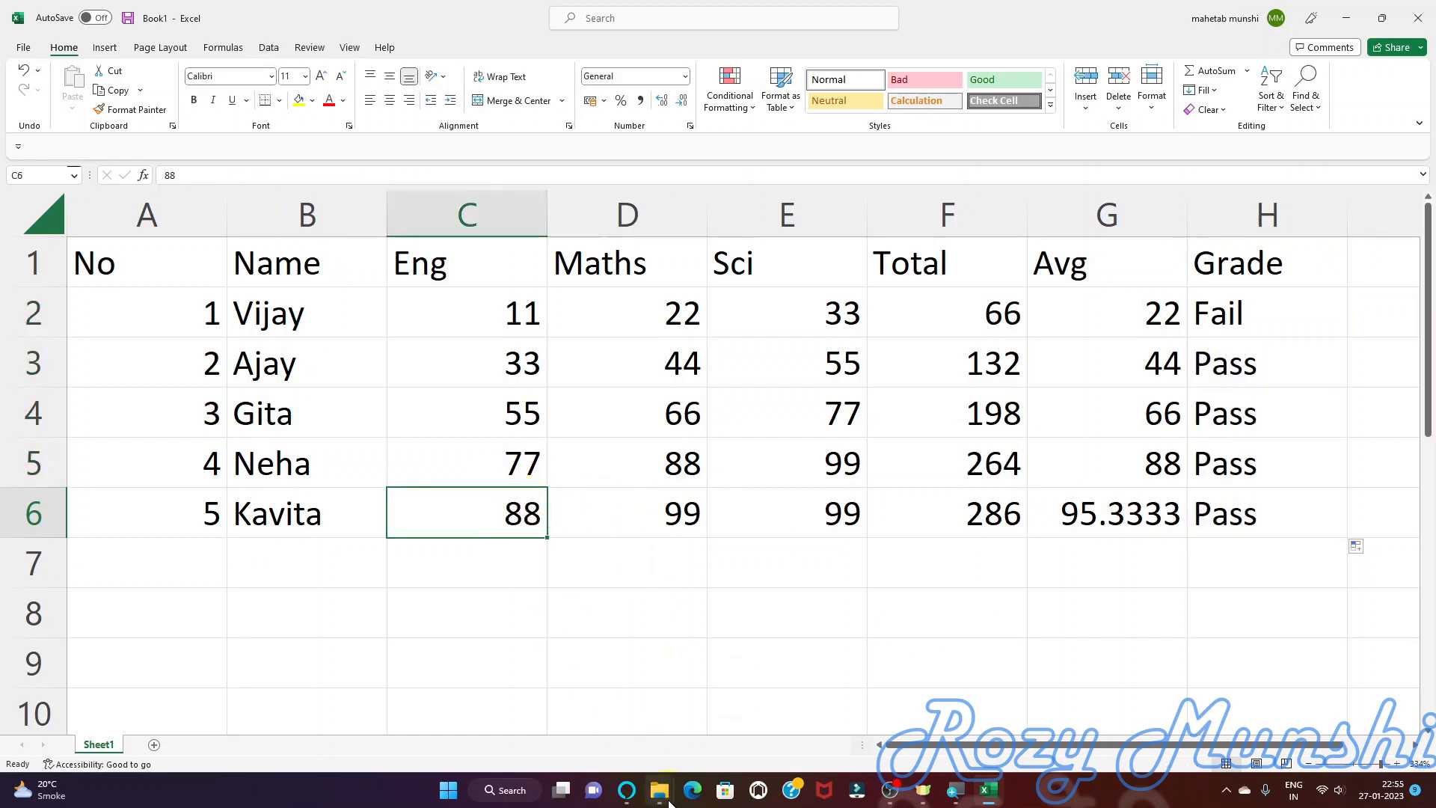
mouse_move(669, 801)
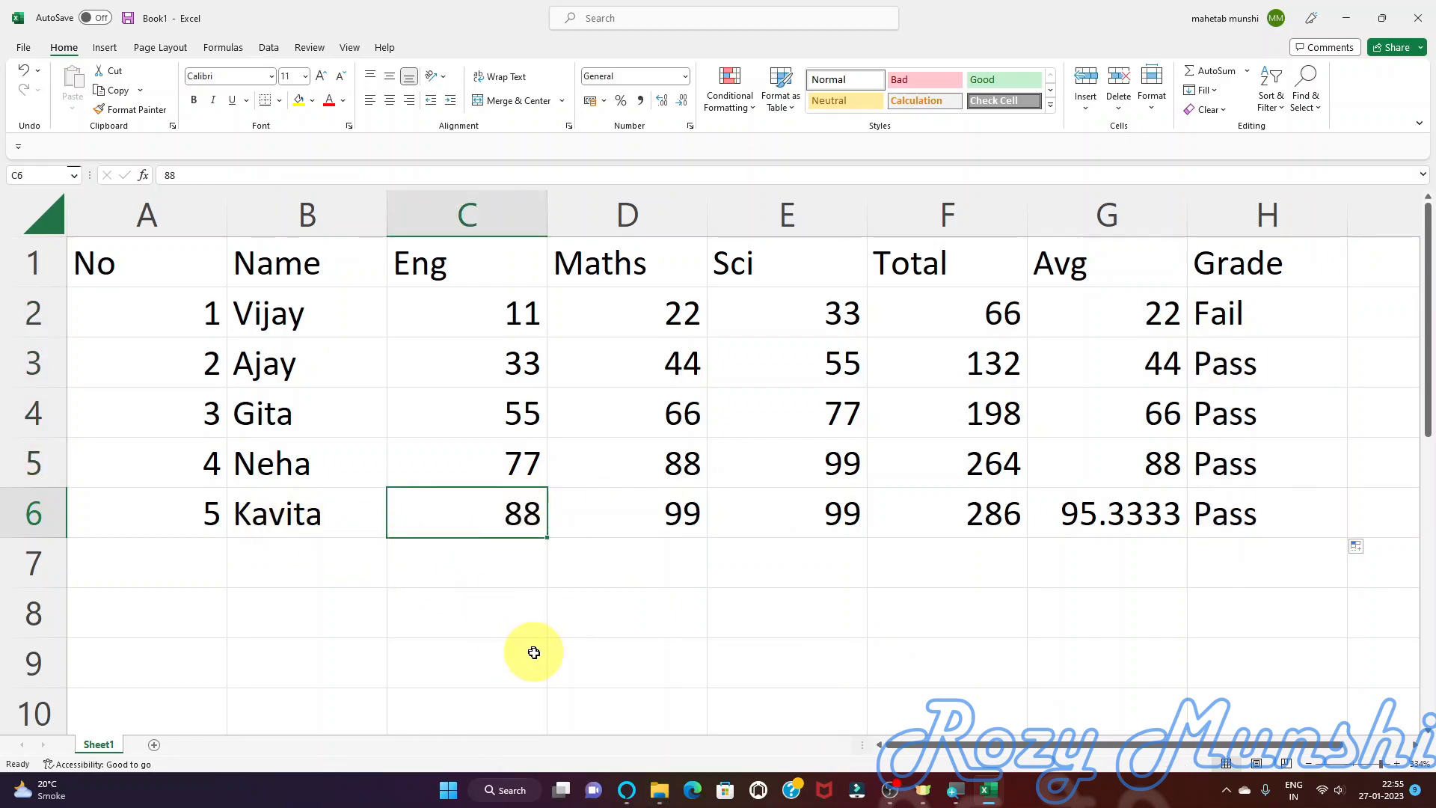
text(11)
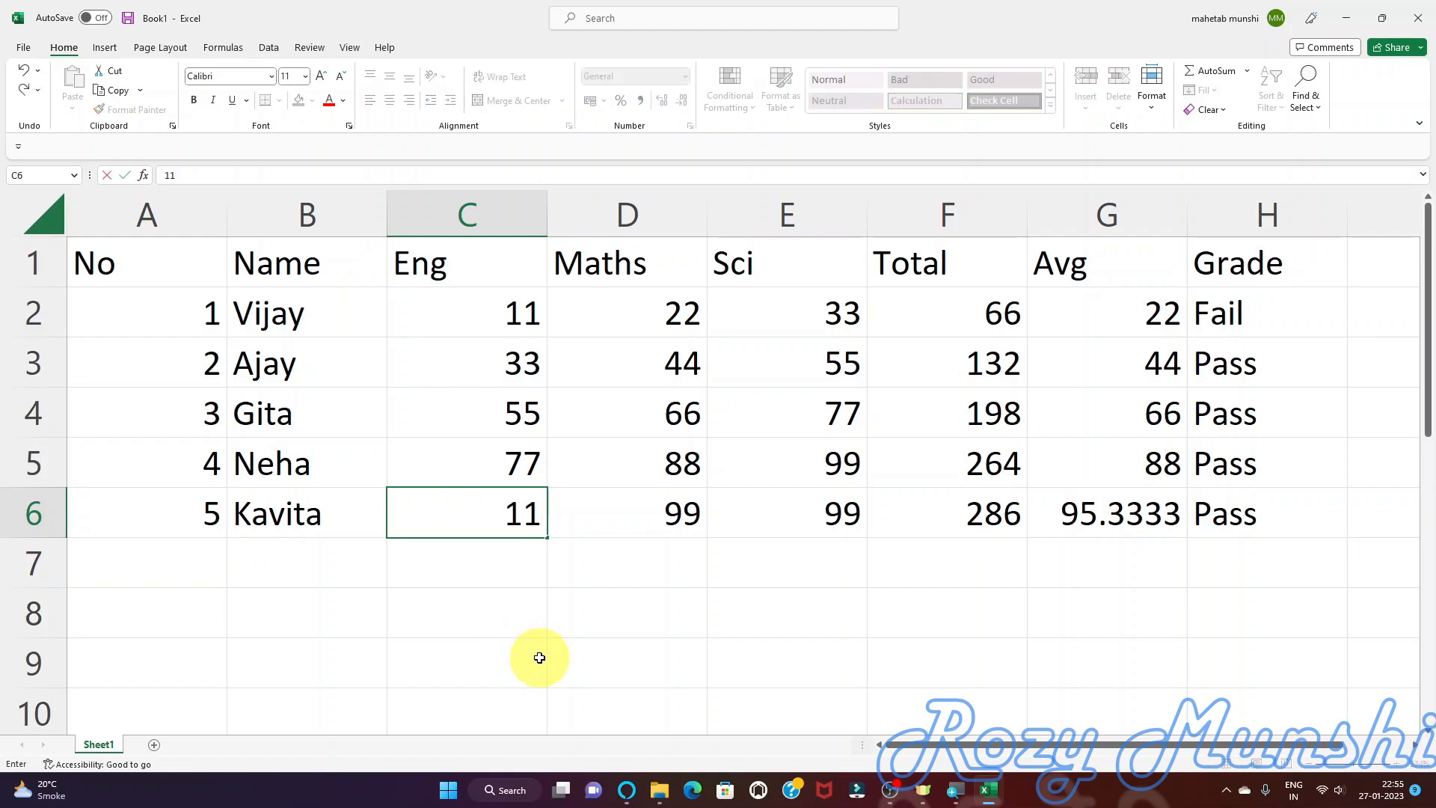
click(654, 608)
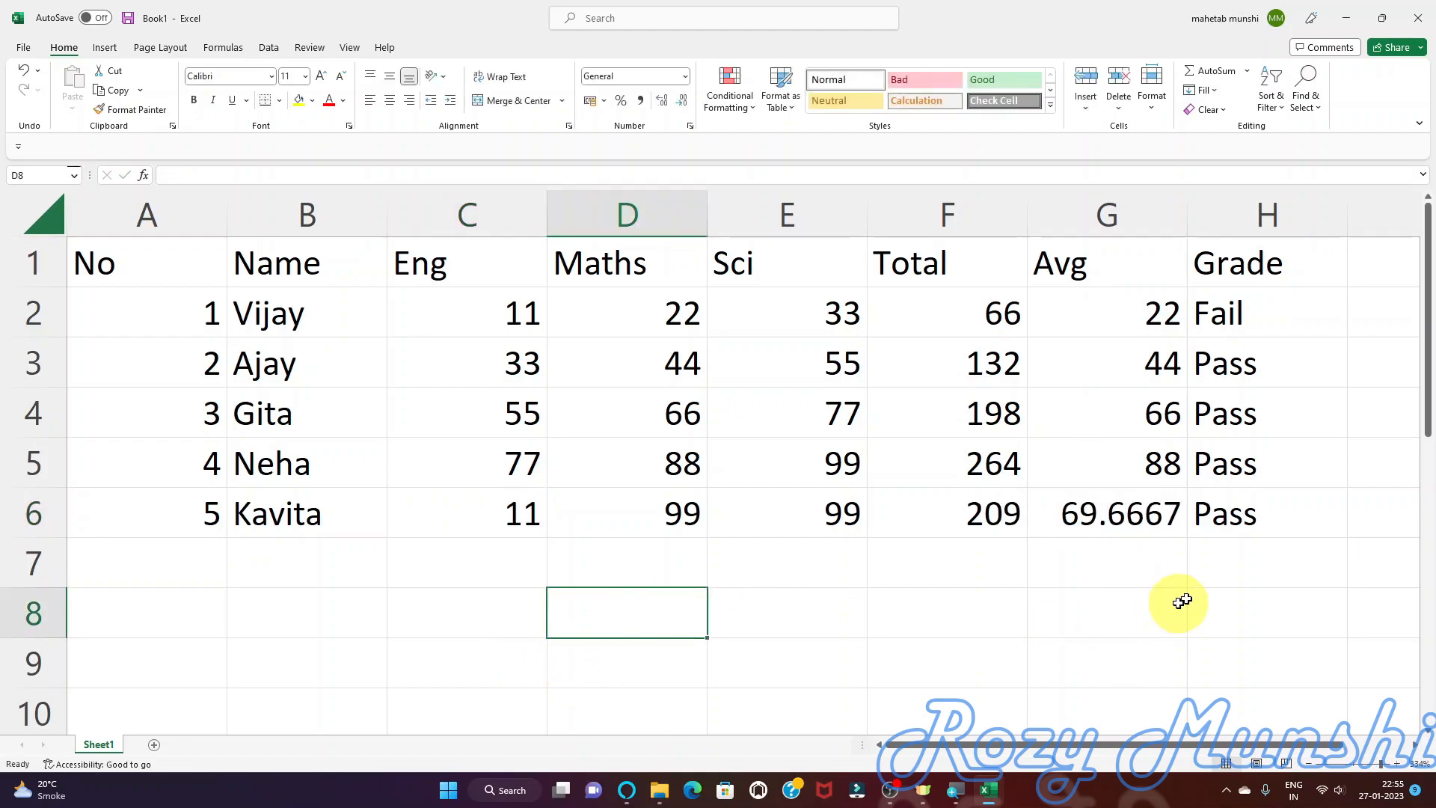
- Examine the subject headings and the first and fifth students' marks alongside the fifth student's average
click(1106, 513)
click(1224, 513)
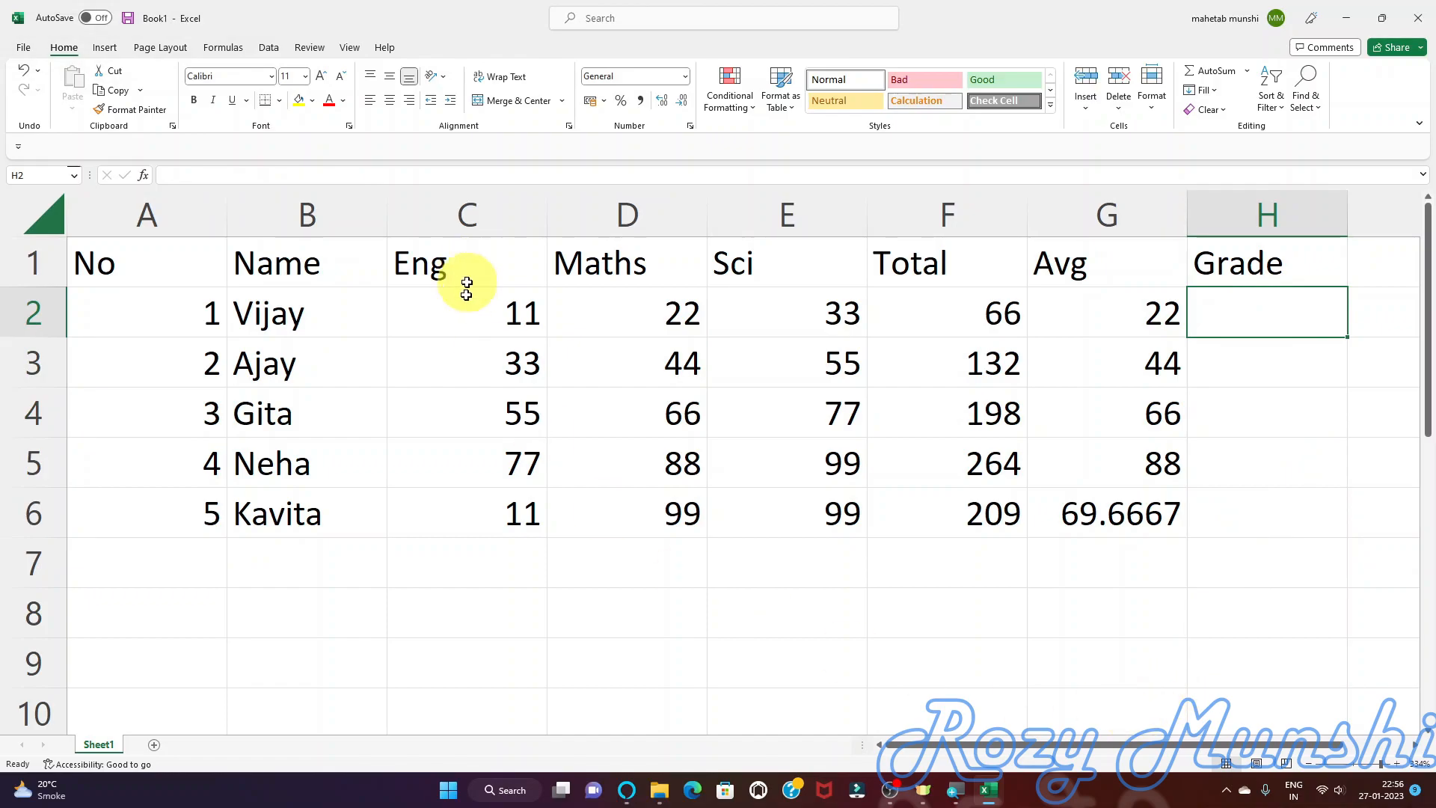
click(442, 264)
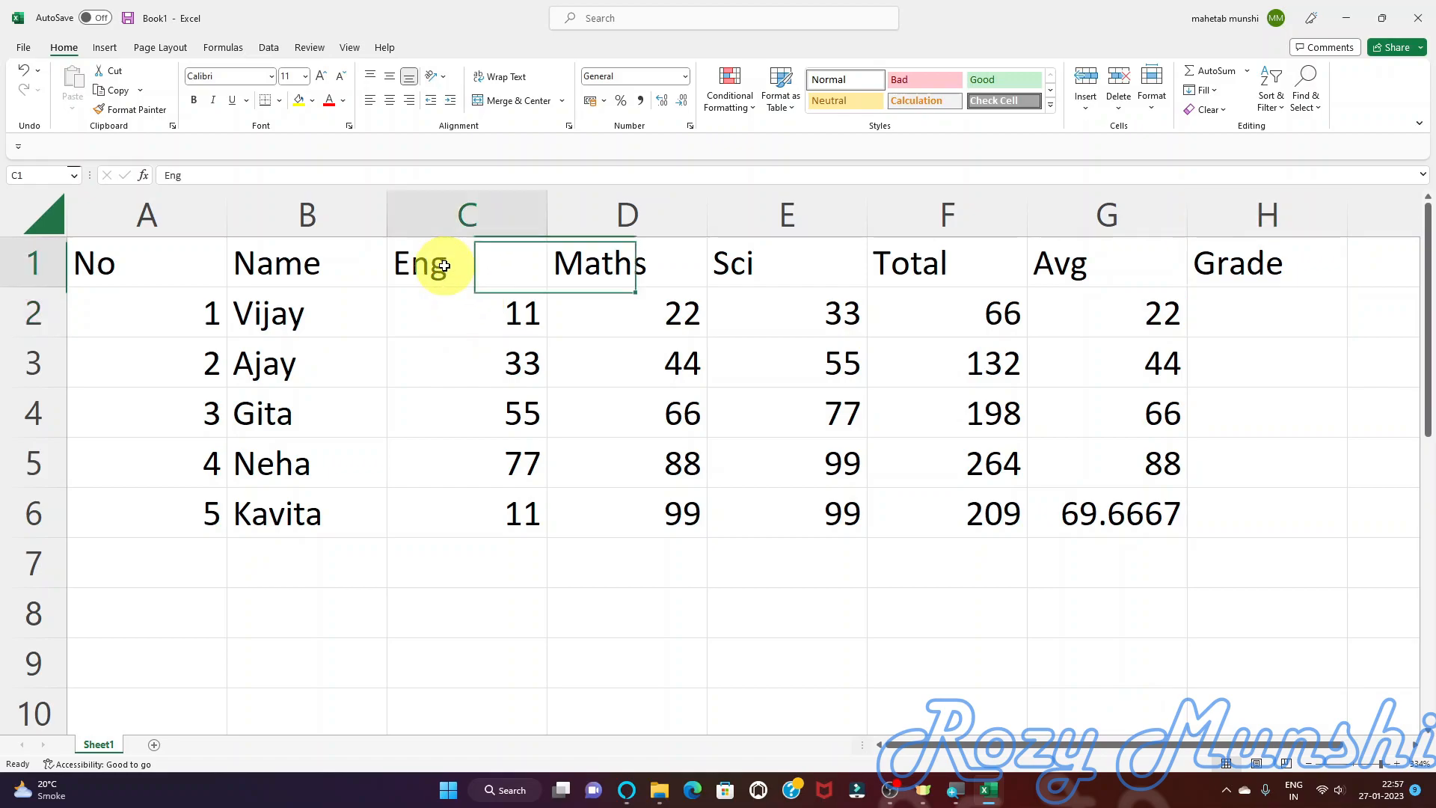
click(590, 272)
click(748, 269)
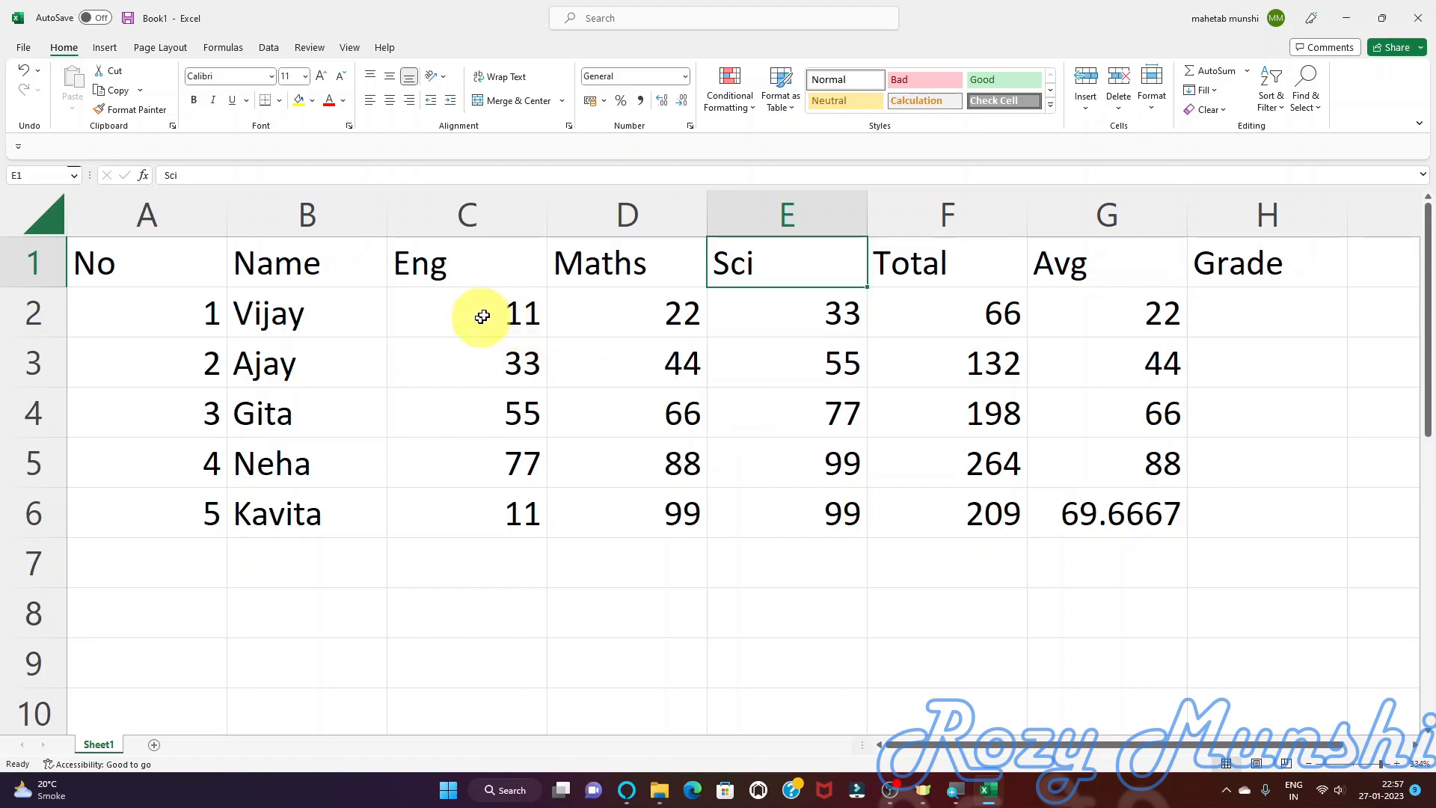
click(492, 313)
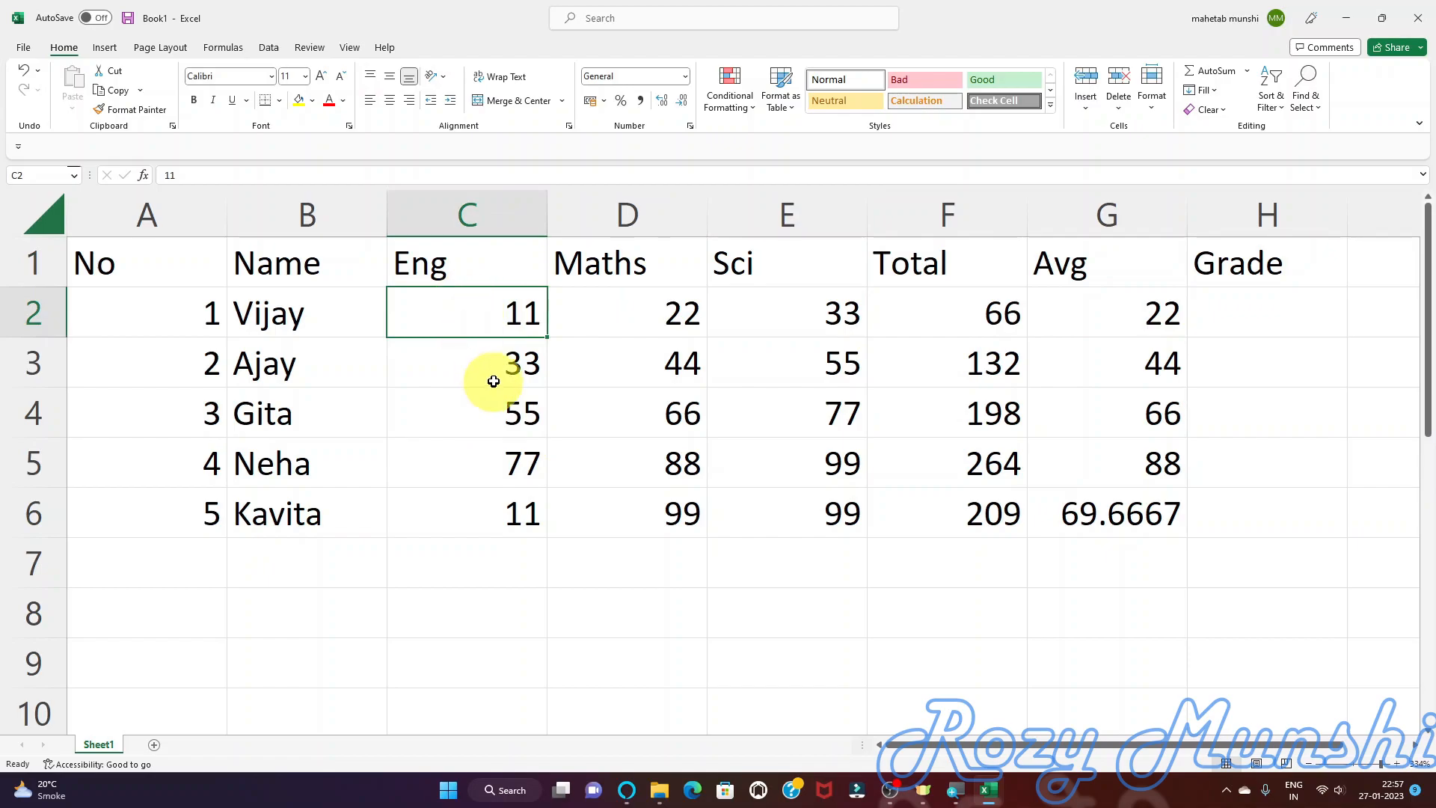
click(656, 308)
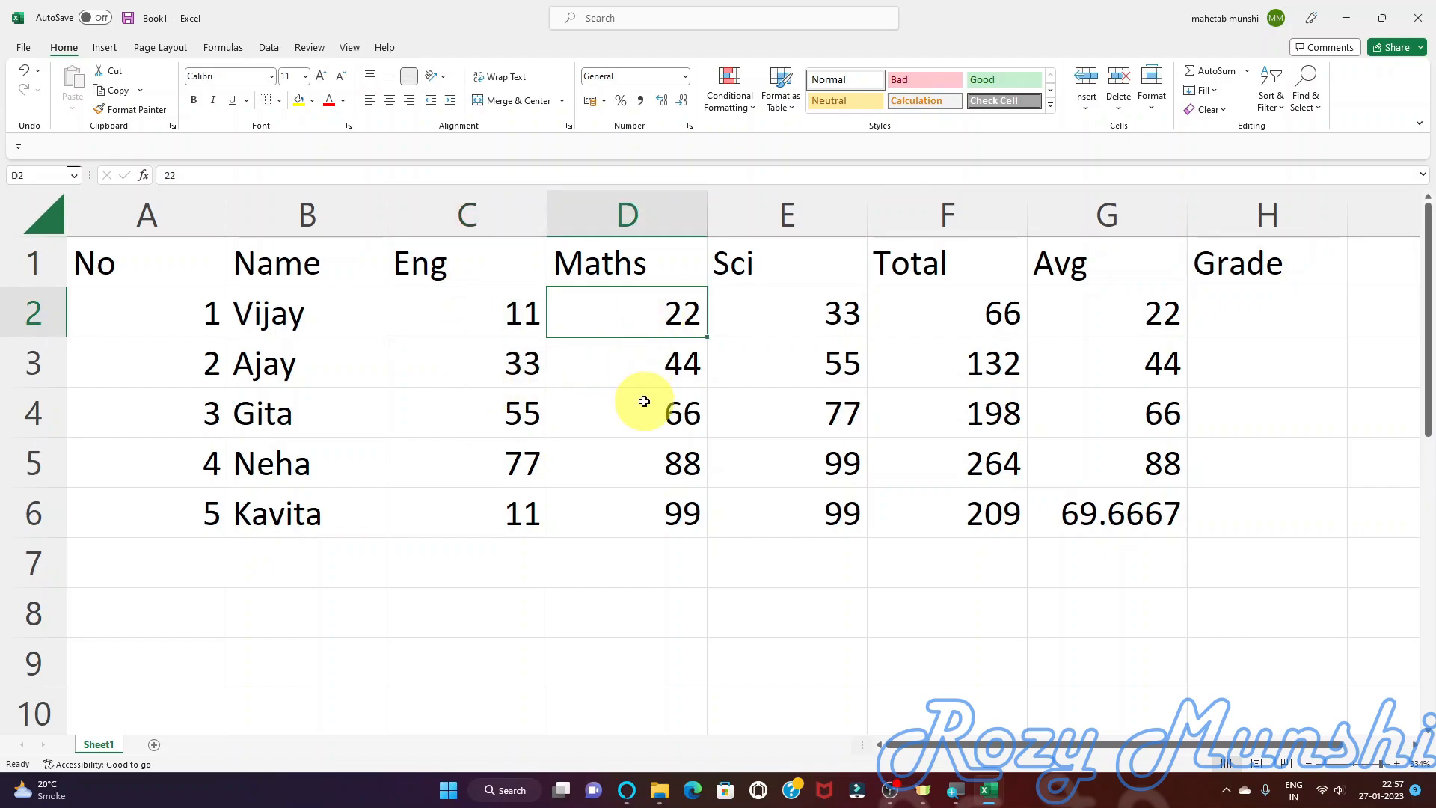
click(757, 312)
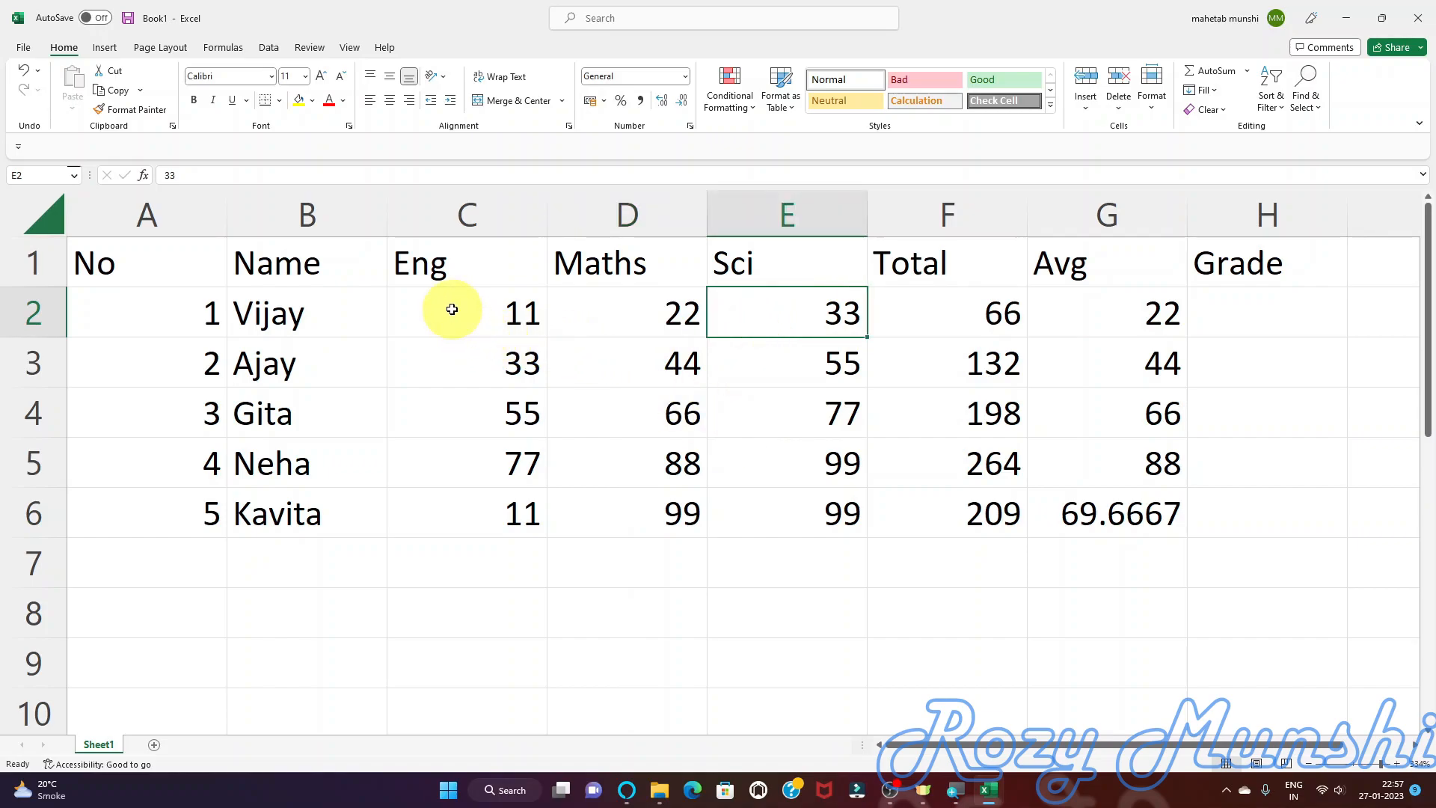
drag(452, 302, 598, 304)
click(527, 363)
click(493, 313)
drag(493, 312, 823, 314)
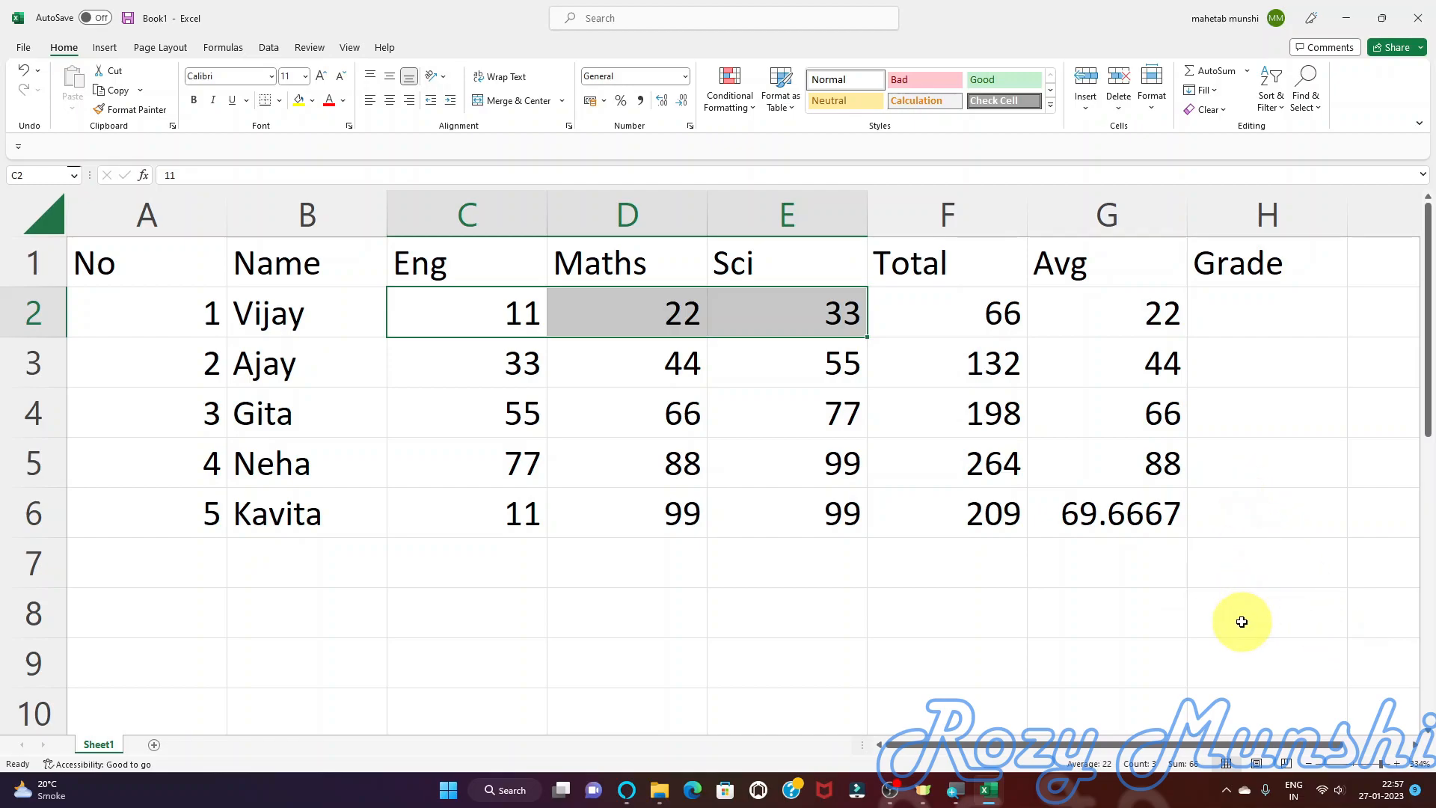
drag(471, 523, 837, 525)
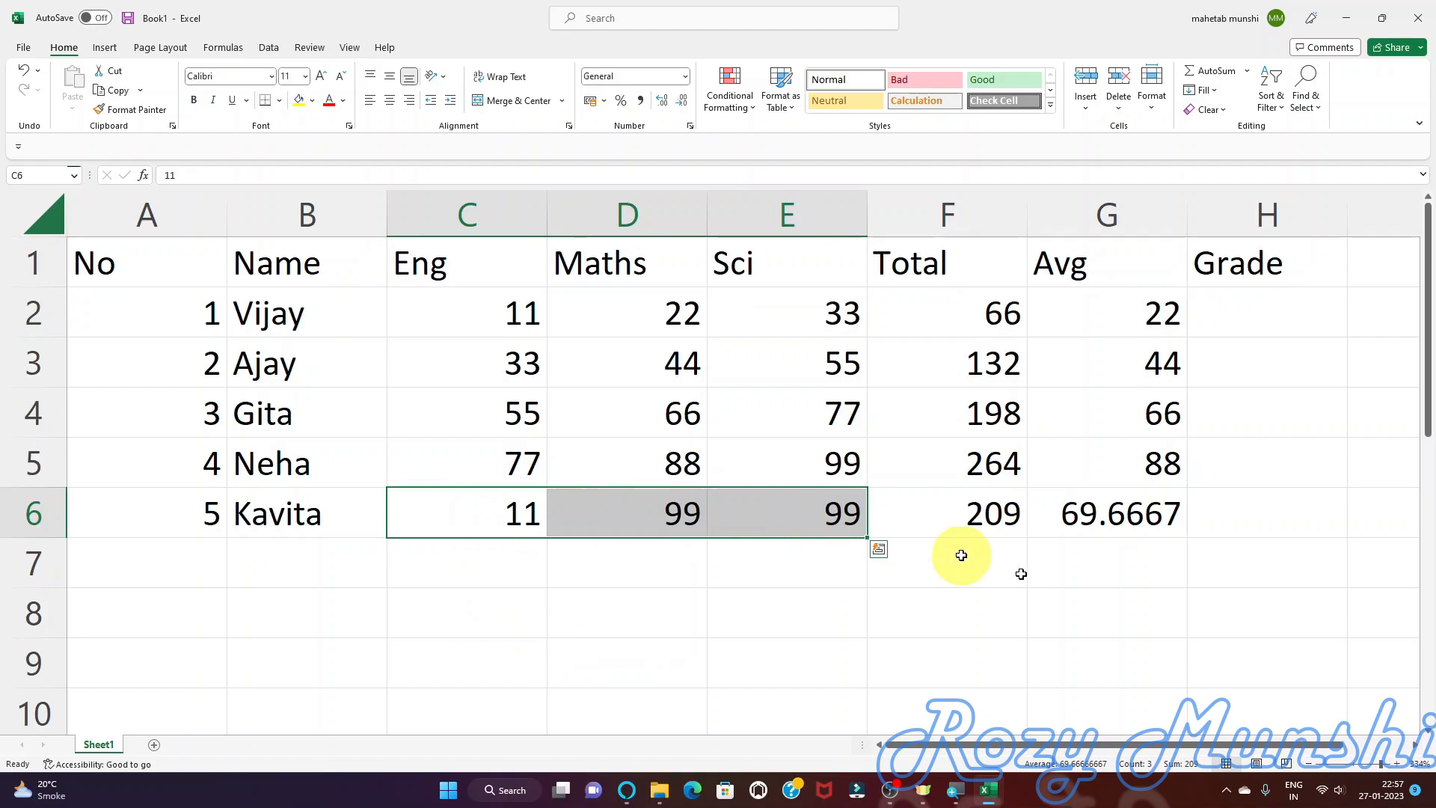
click(1107, 511)
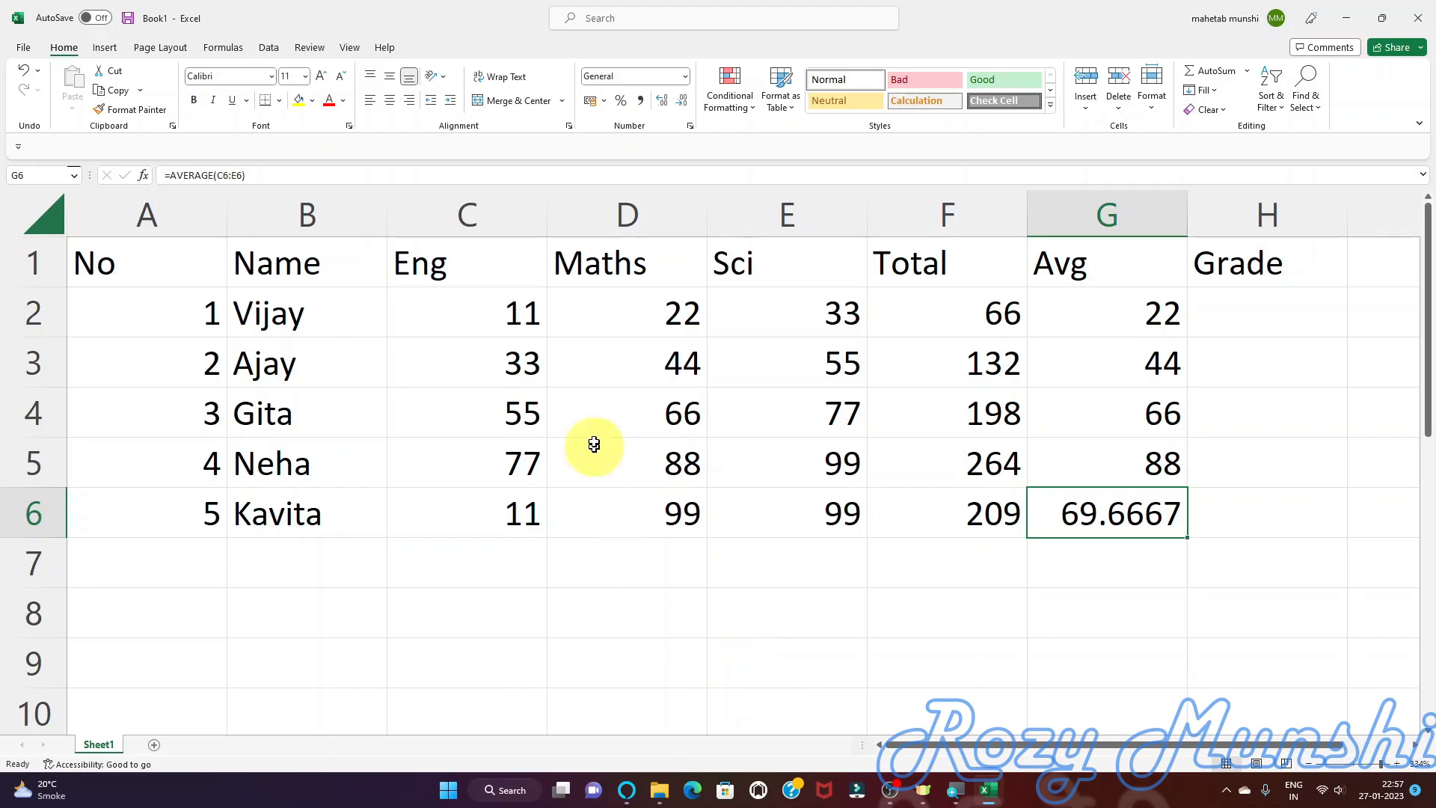
- Compare the English, Maths and Science marks of the first three students row by row
click(476, 309)
drag(476, 309, 817, 307)
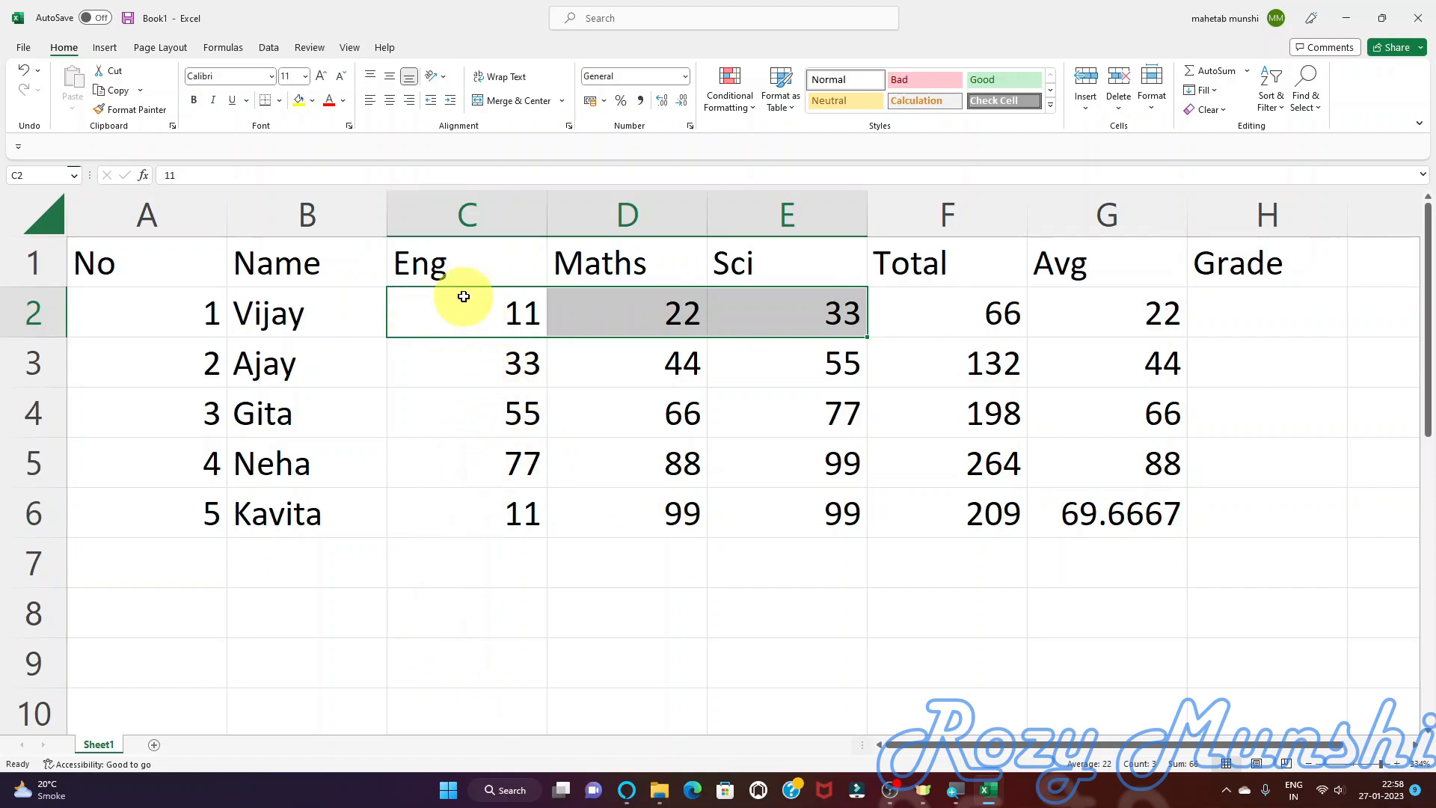
click(494, 356)
drag(495, 357, 756, 362)
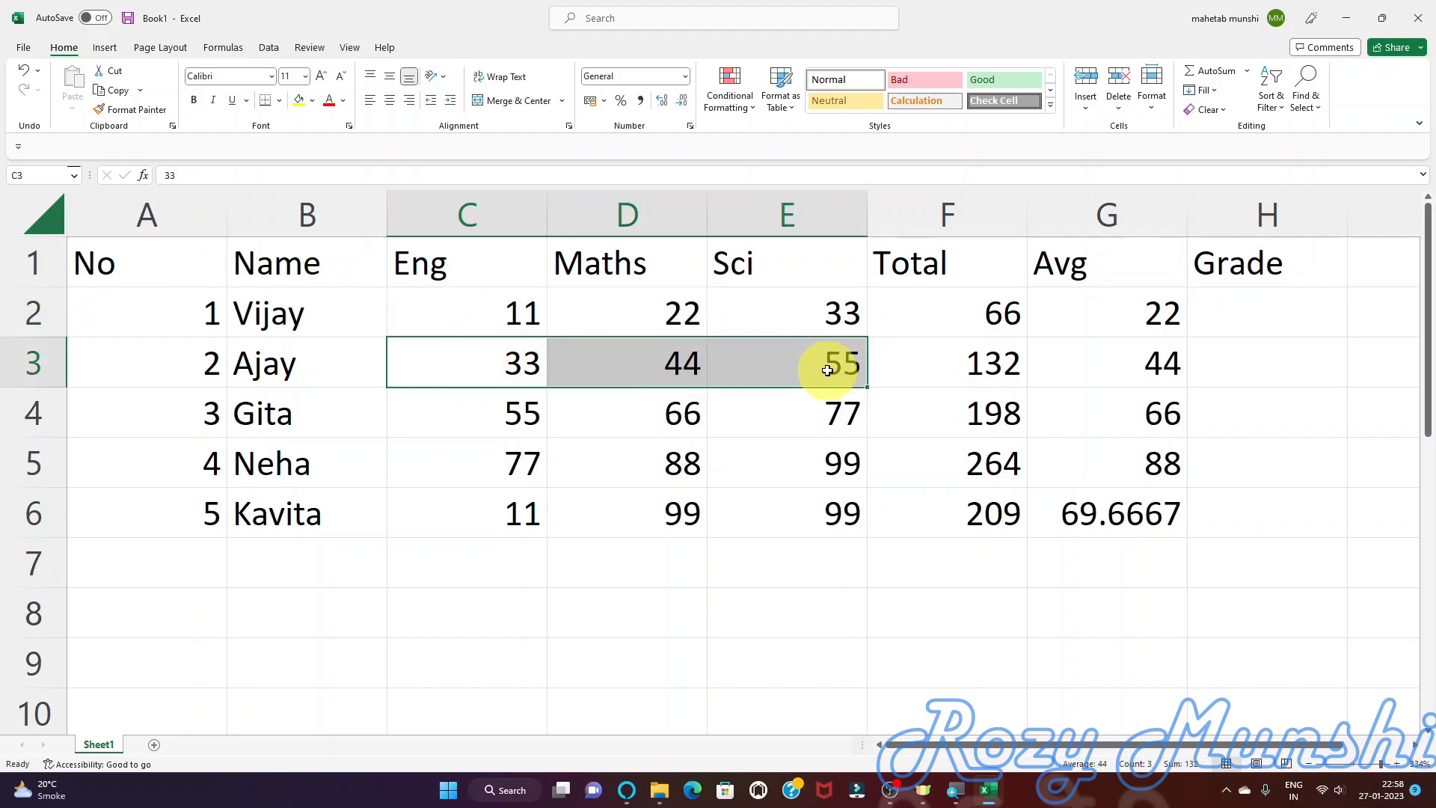
click(502, 412)
drag(474, 409, 750, 419)
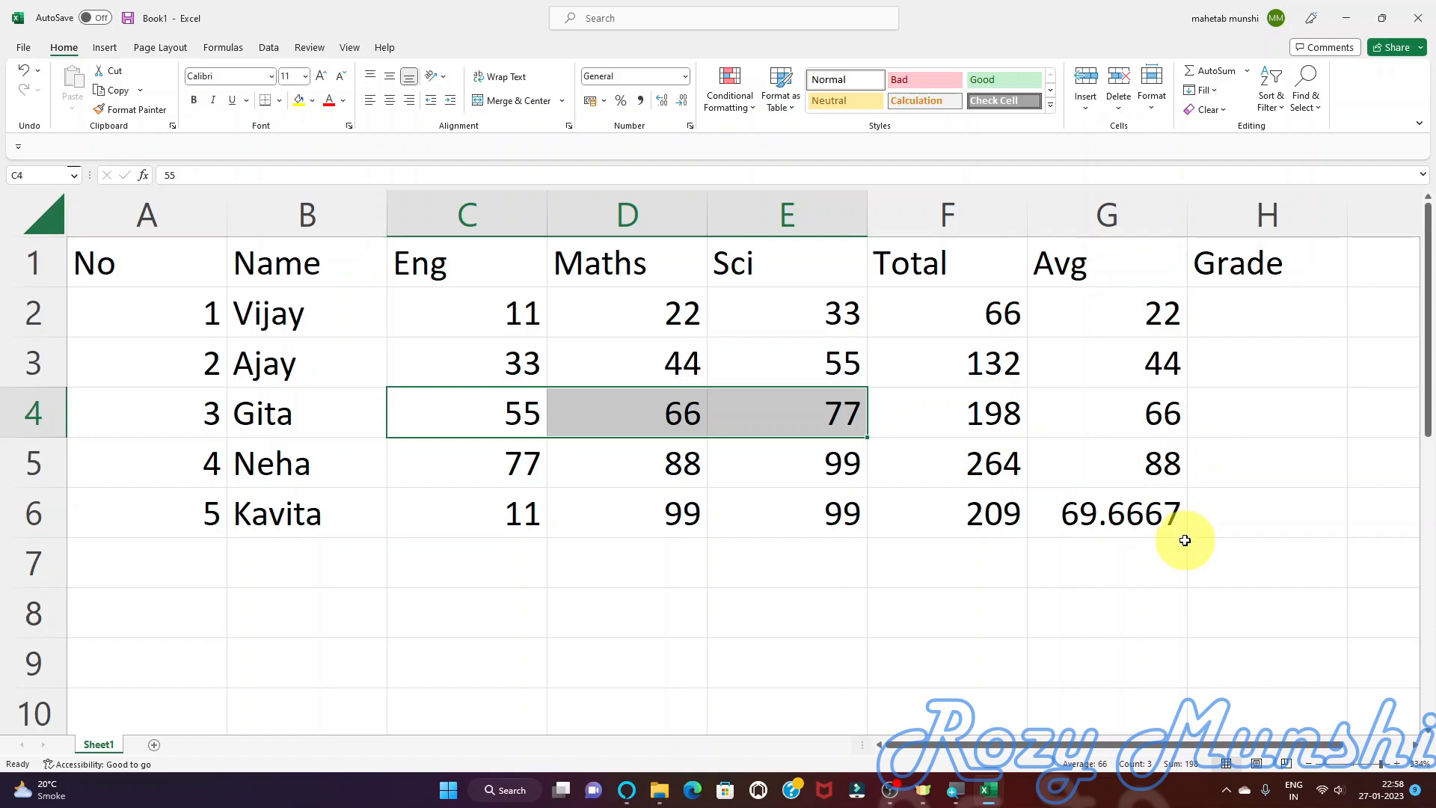
- Insert the IF function in cell H2 with the logical test min(c2:e2)<35
click(1269, 314)
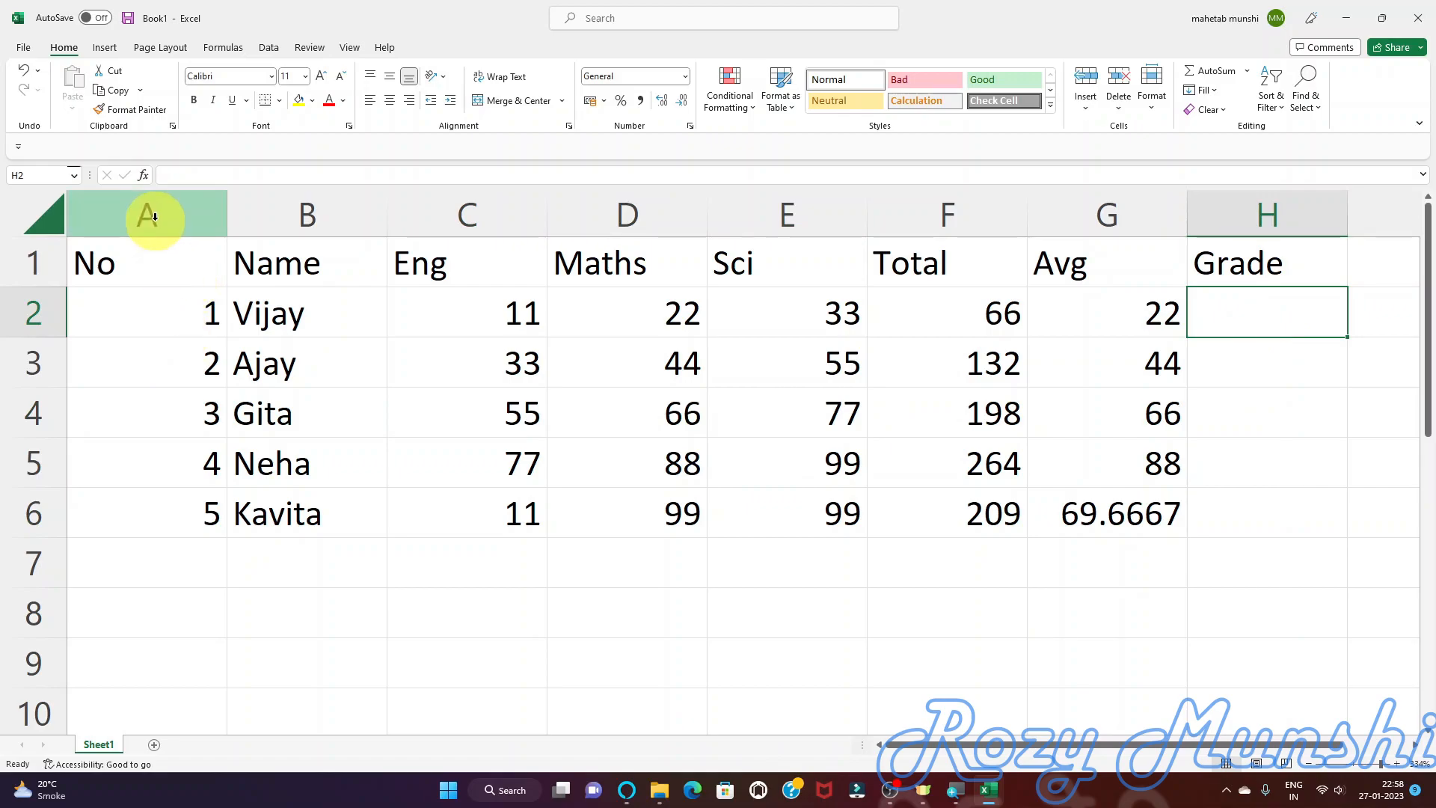
click(144, 175)
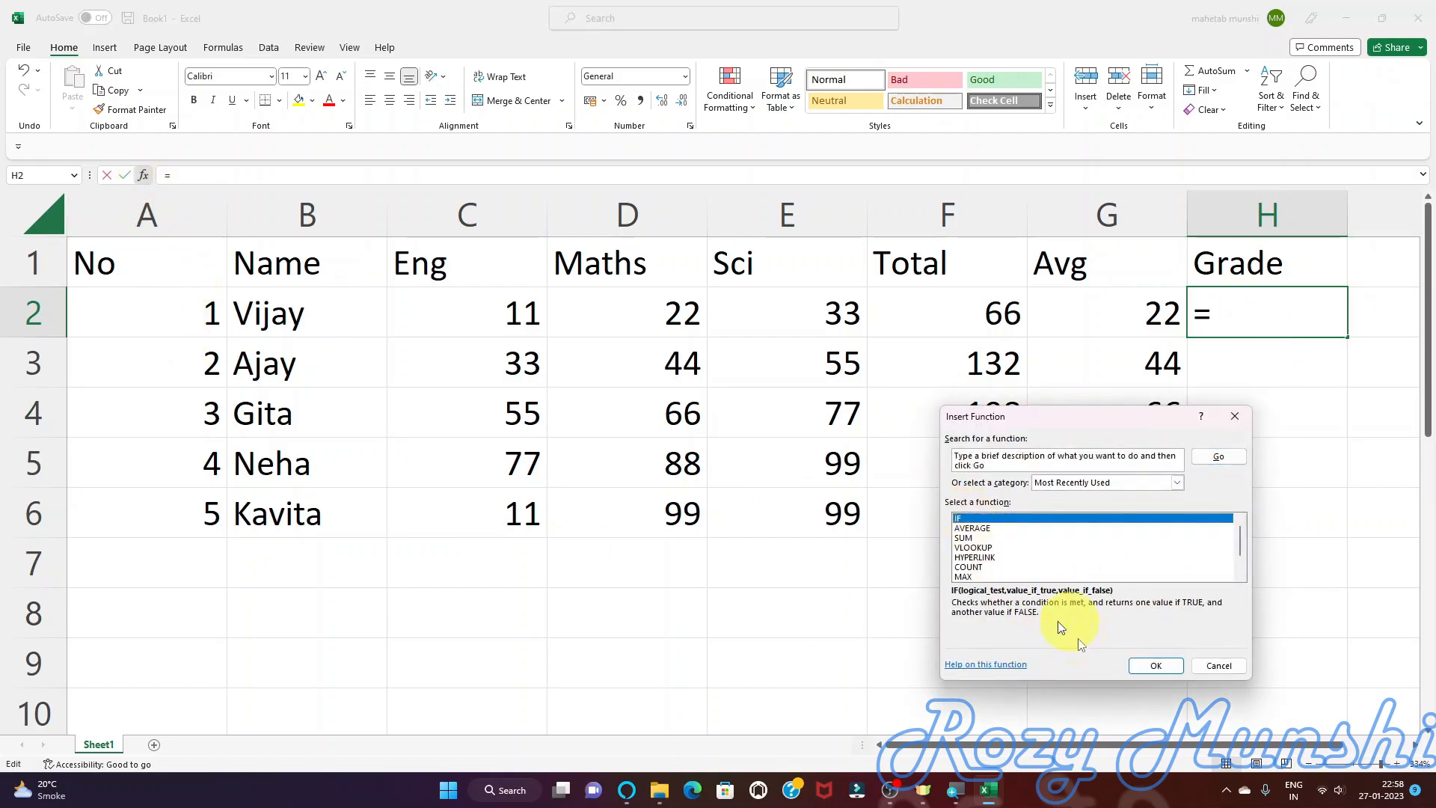
click(1154, 664)
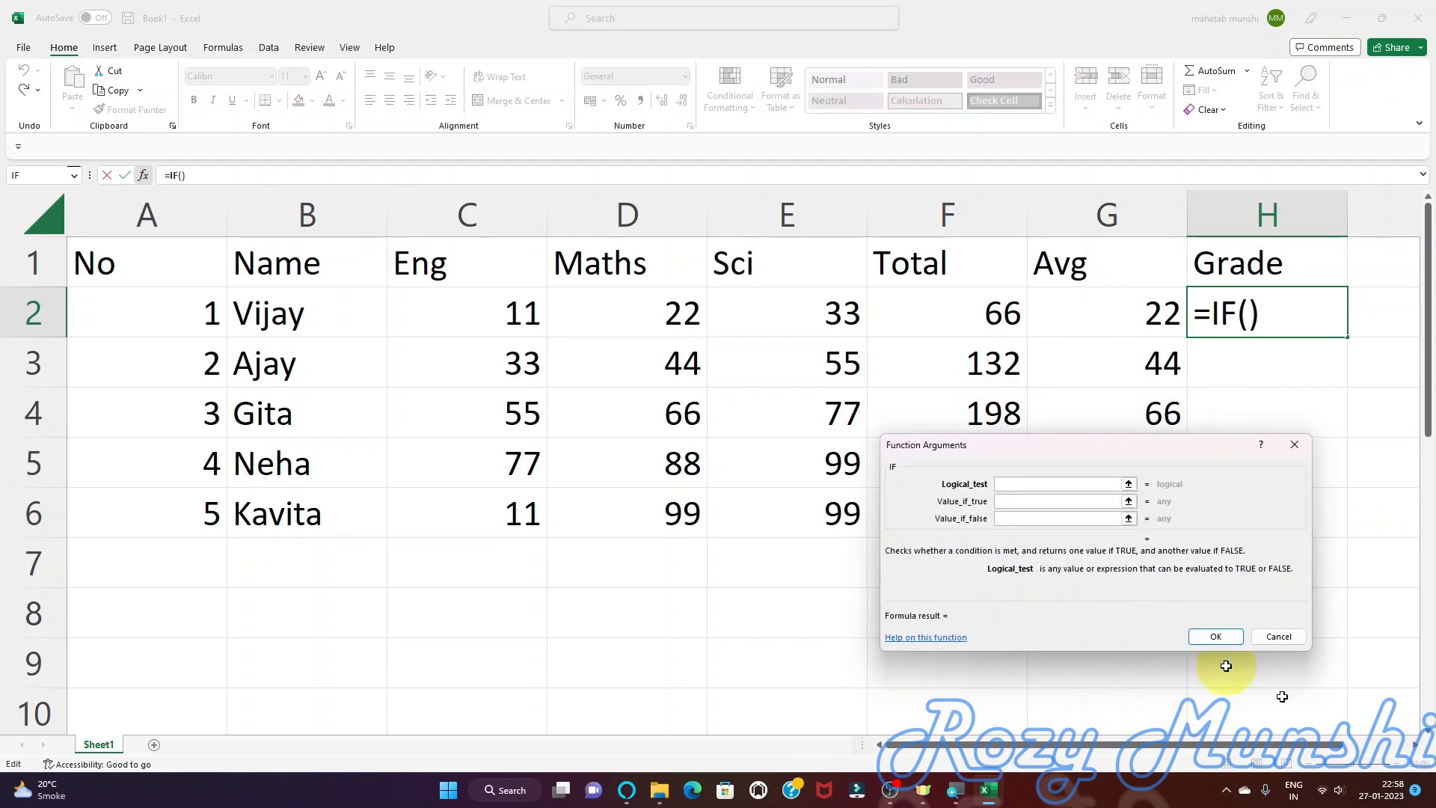
text(min)
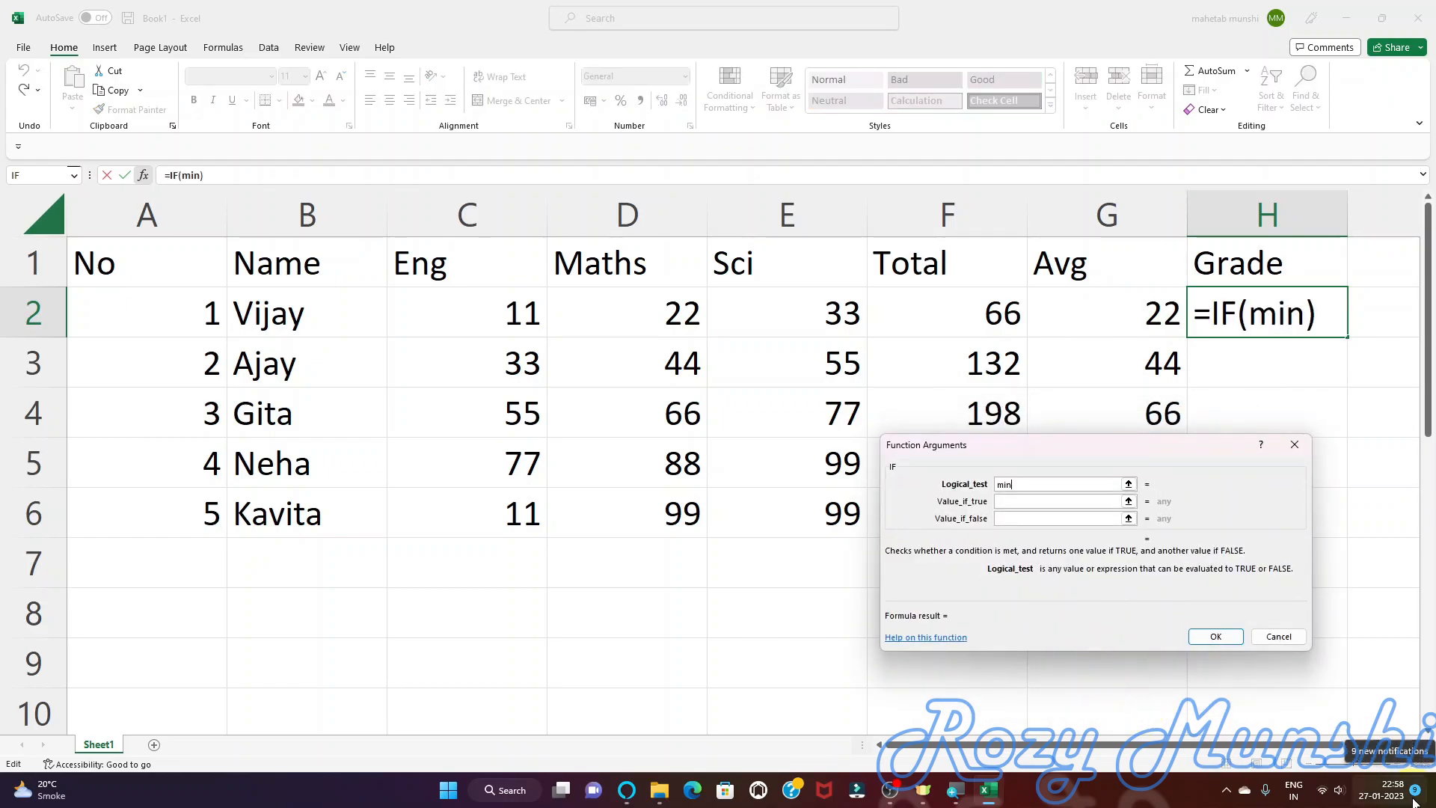
text(()
text(c2:e2)
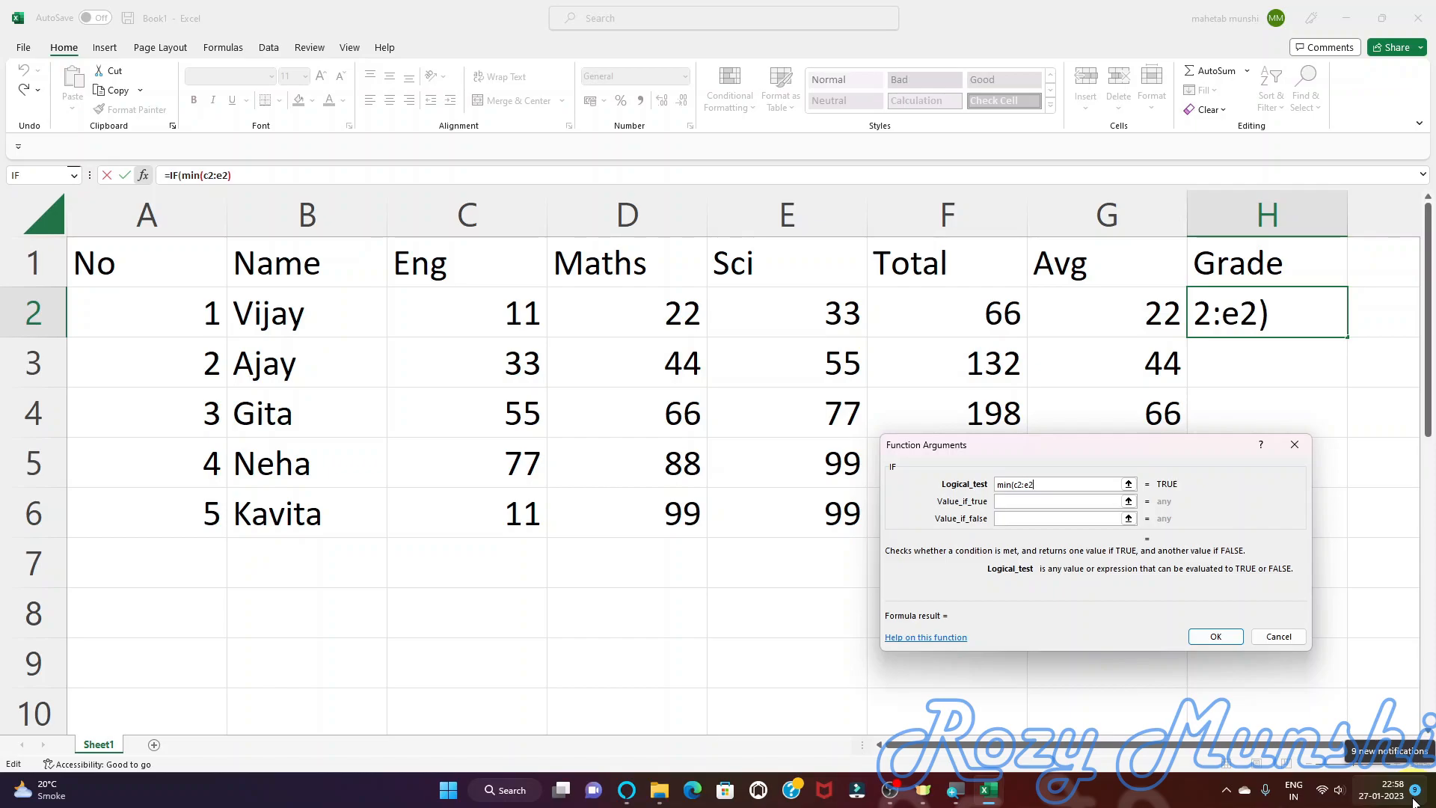
text()<35)
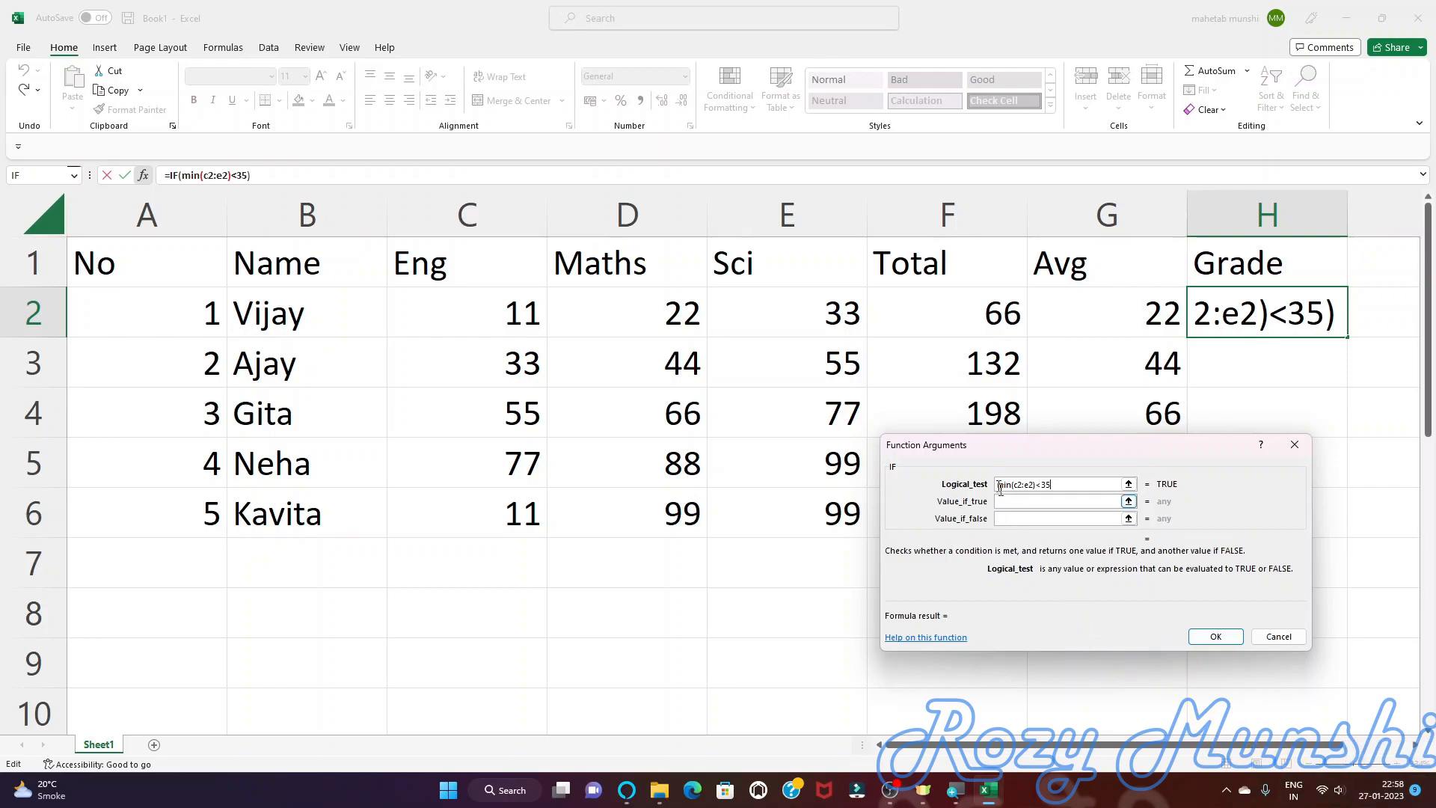
- Return "Fail" if the test is true and "Pass" if false, and fill the formula down to H6
click(1005, 500)
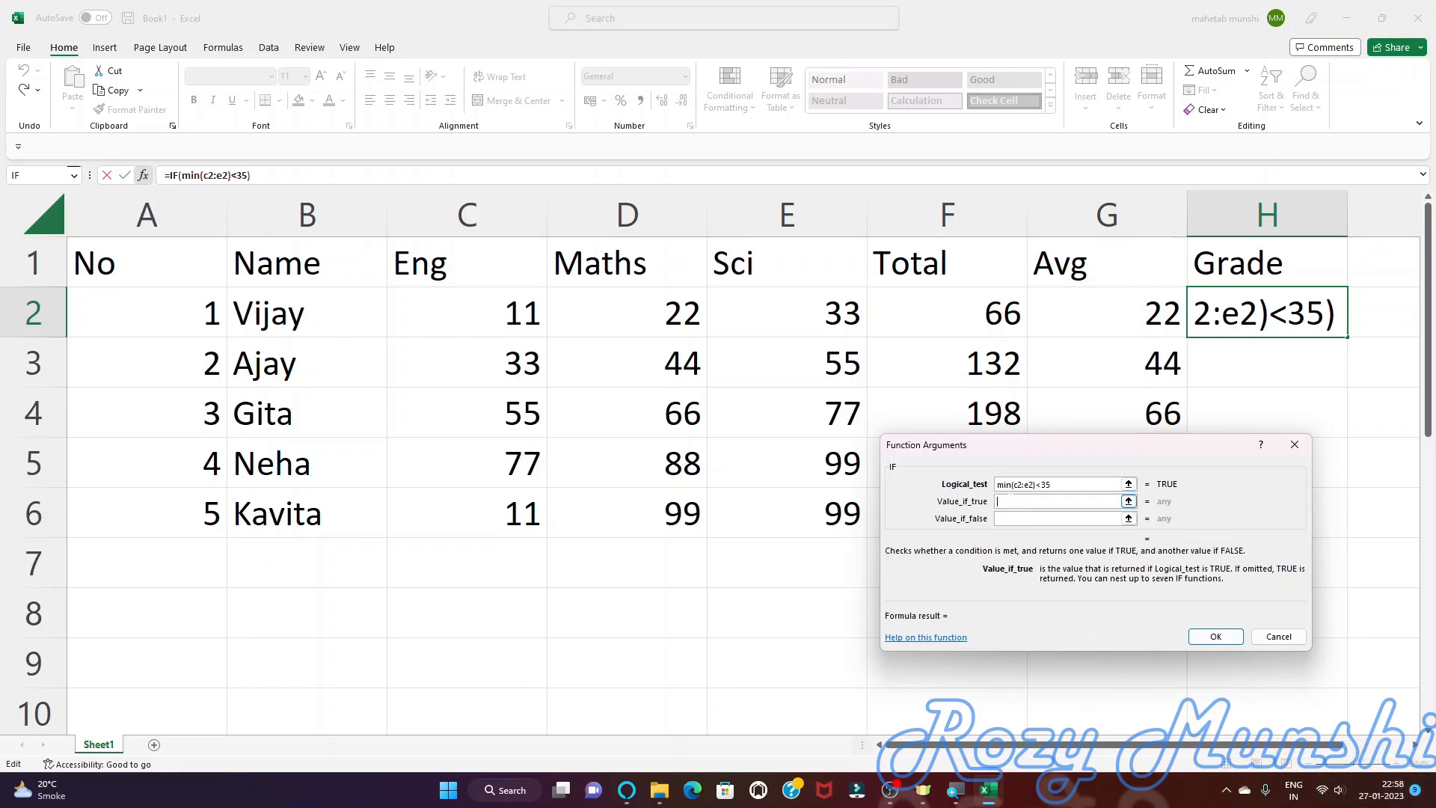
text(Fail)
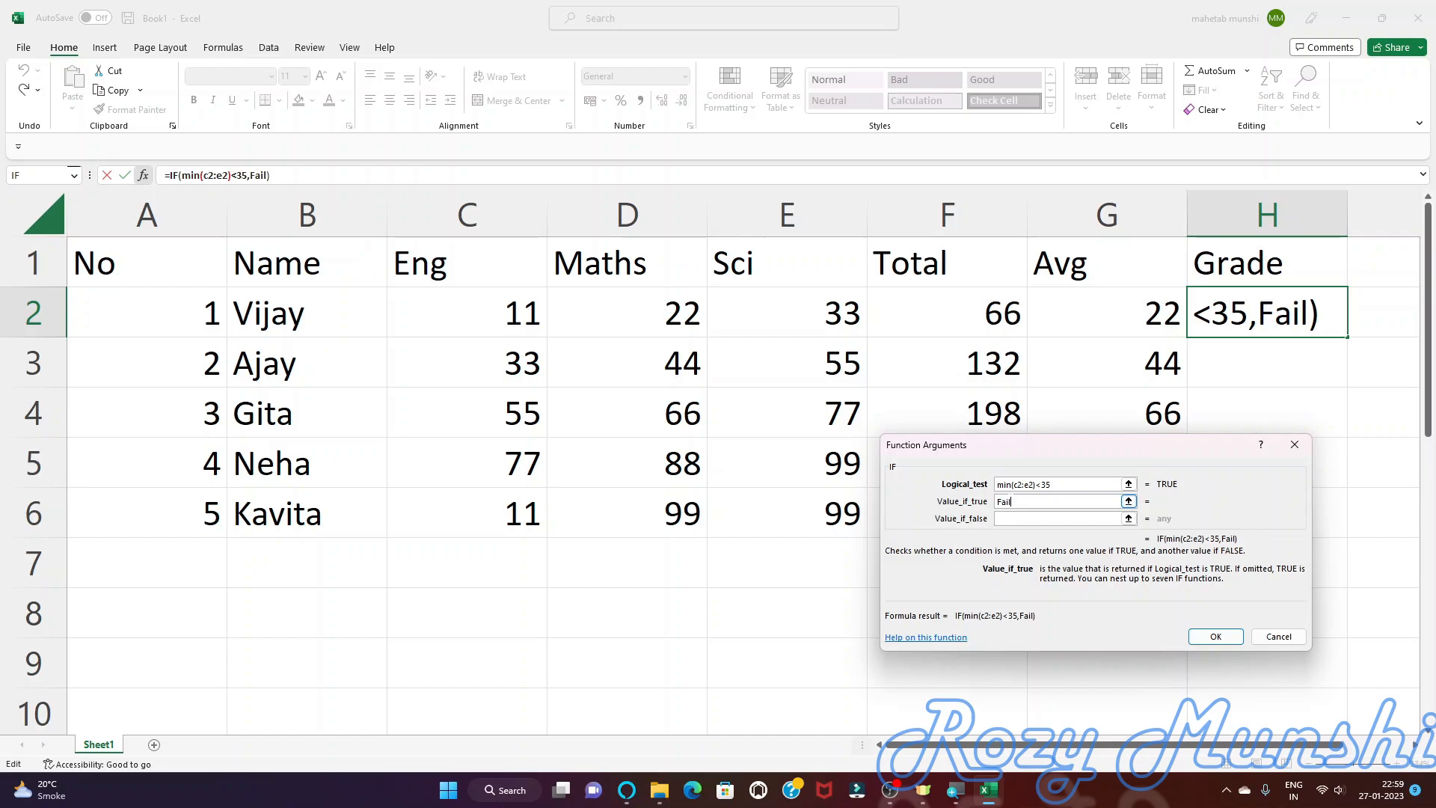
key(Tab)
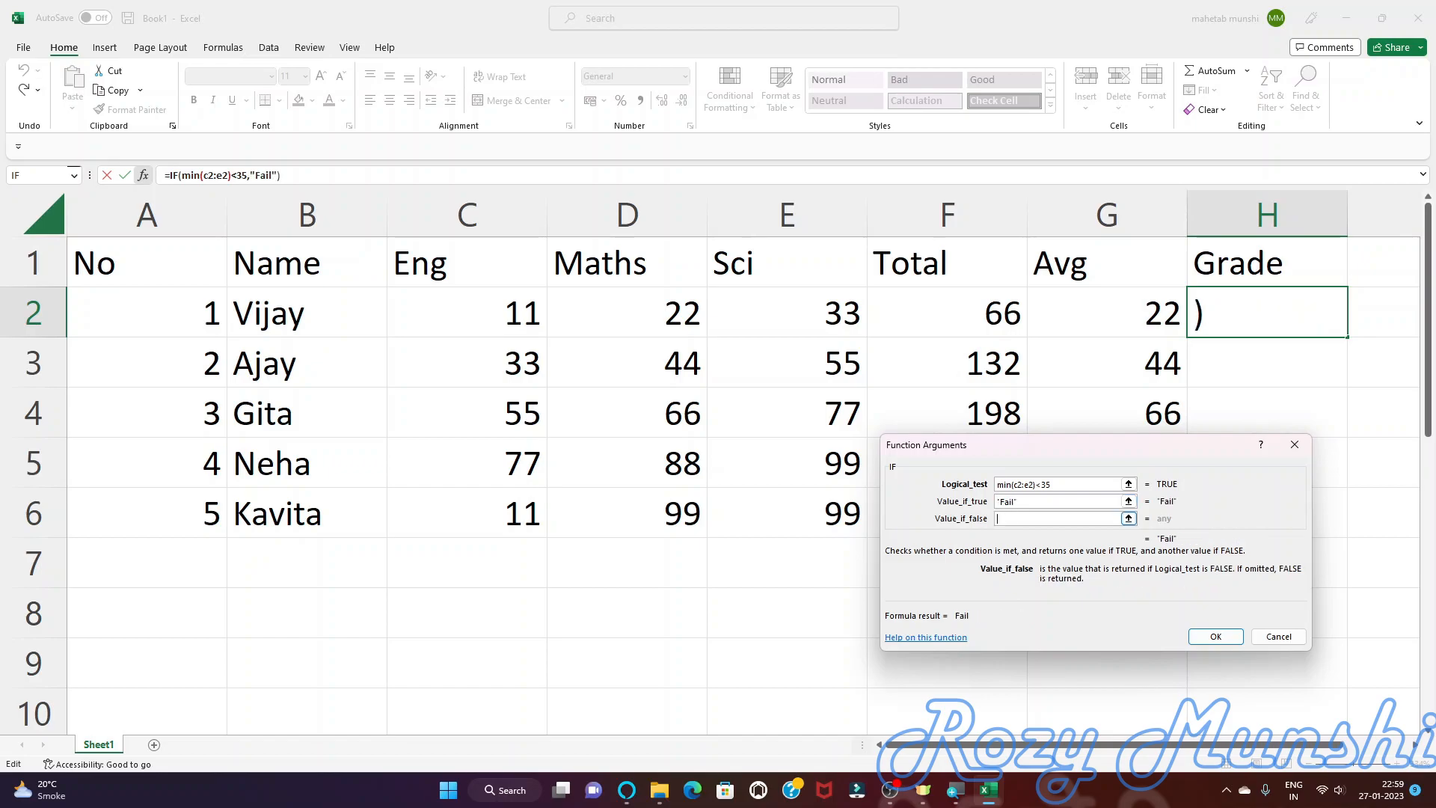
text(Pass)
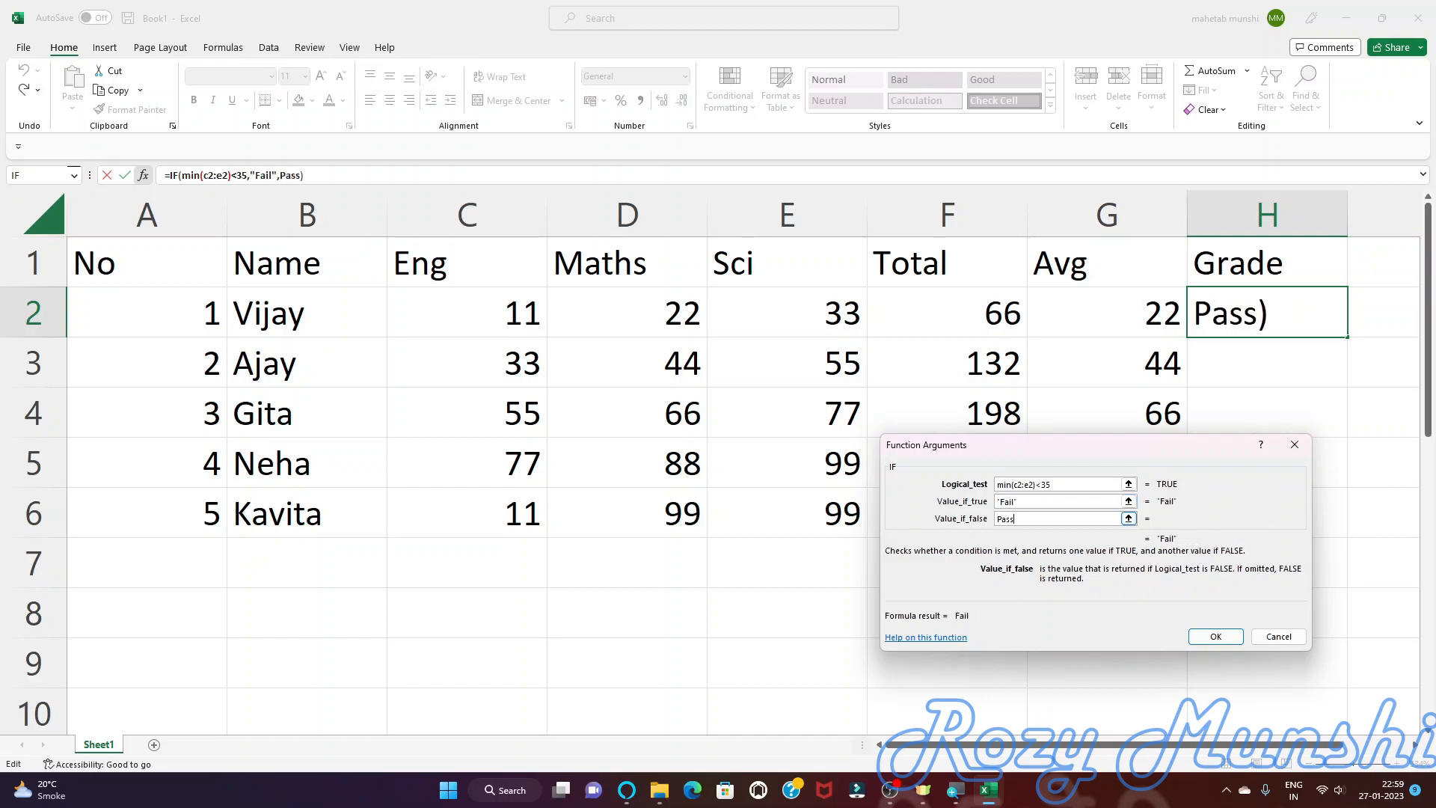
click(1215, 637)
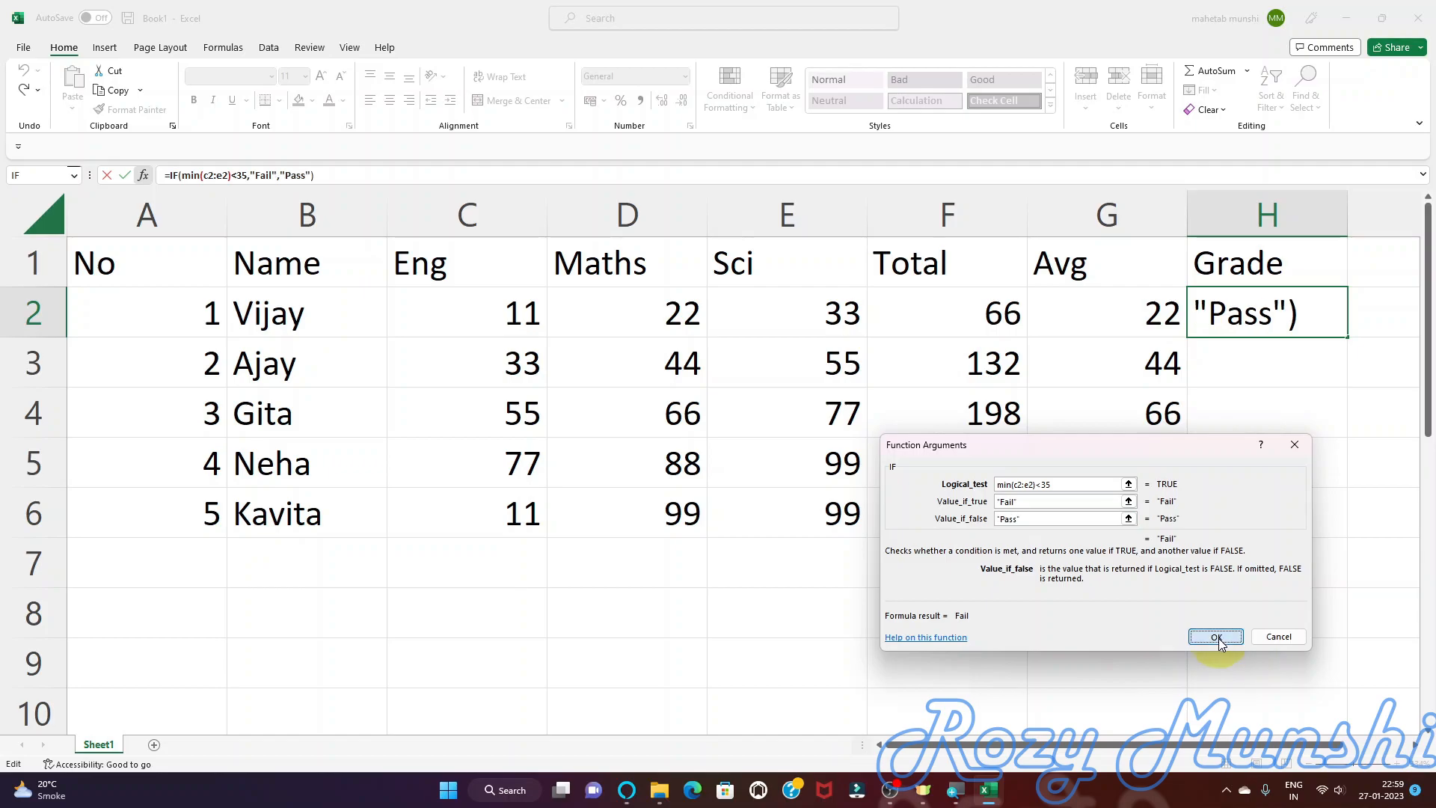
drag(1347, 338, 1320, 523)
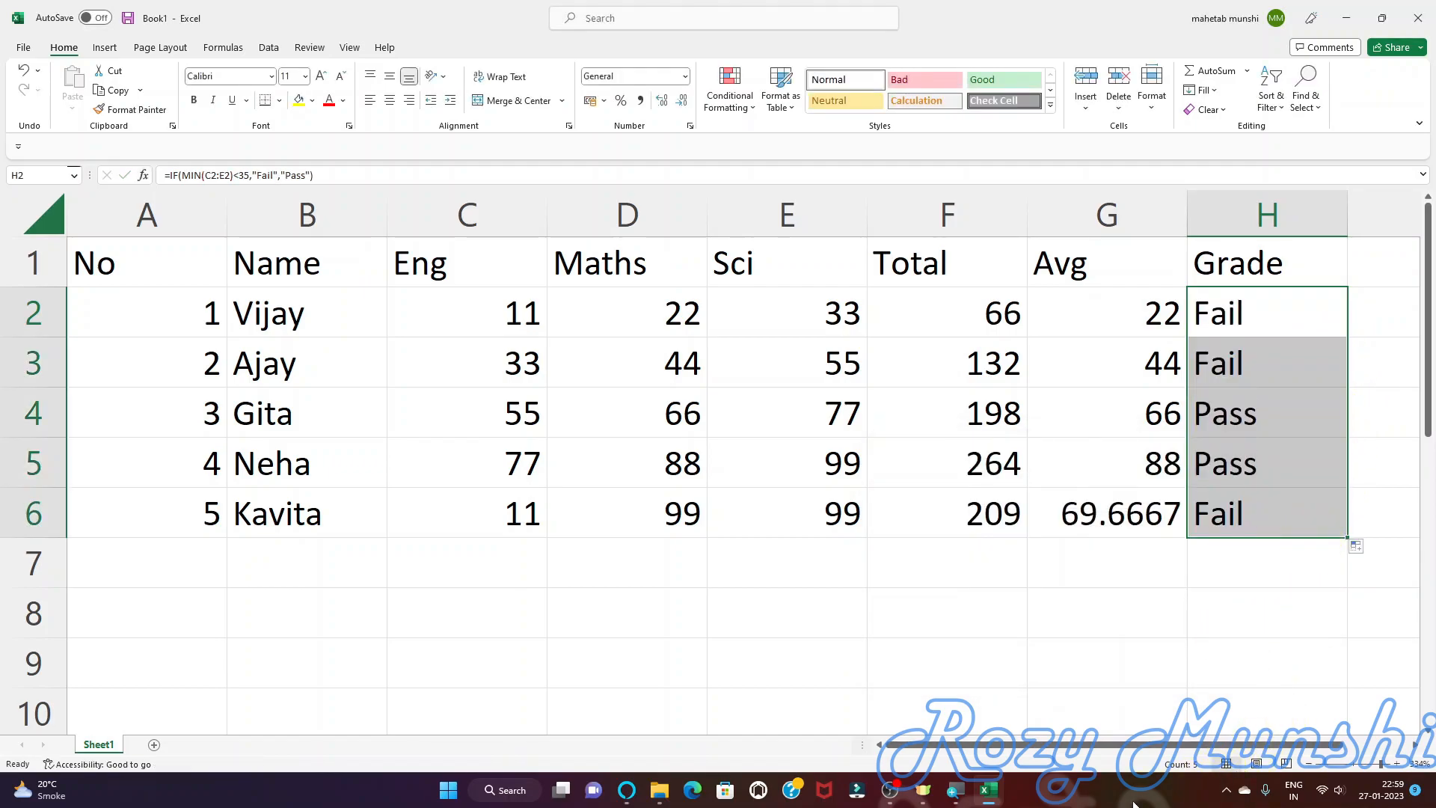
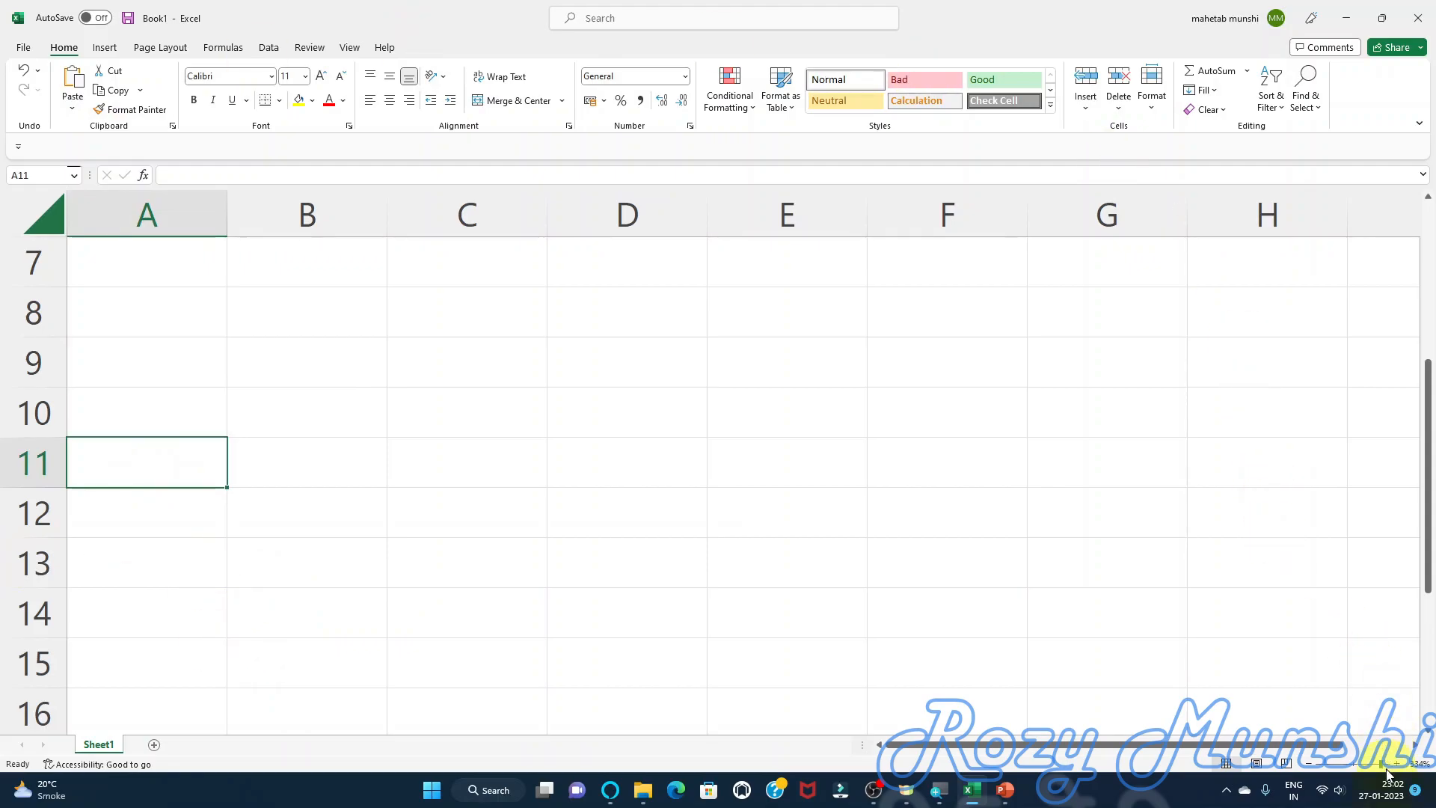
- Enter the headings avg in cell A10 and Grade in cell B10 for a grading table below the marksheet
drag(1381, 763, 1364, 763)
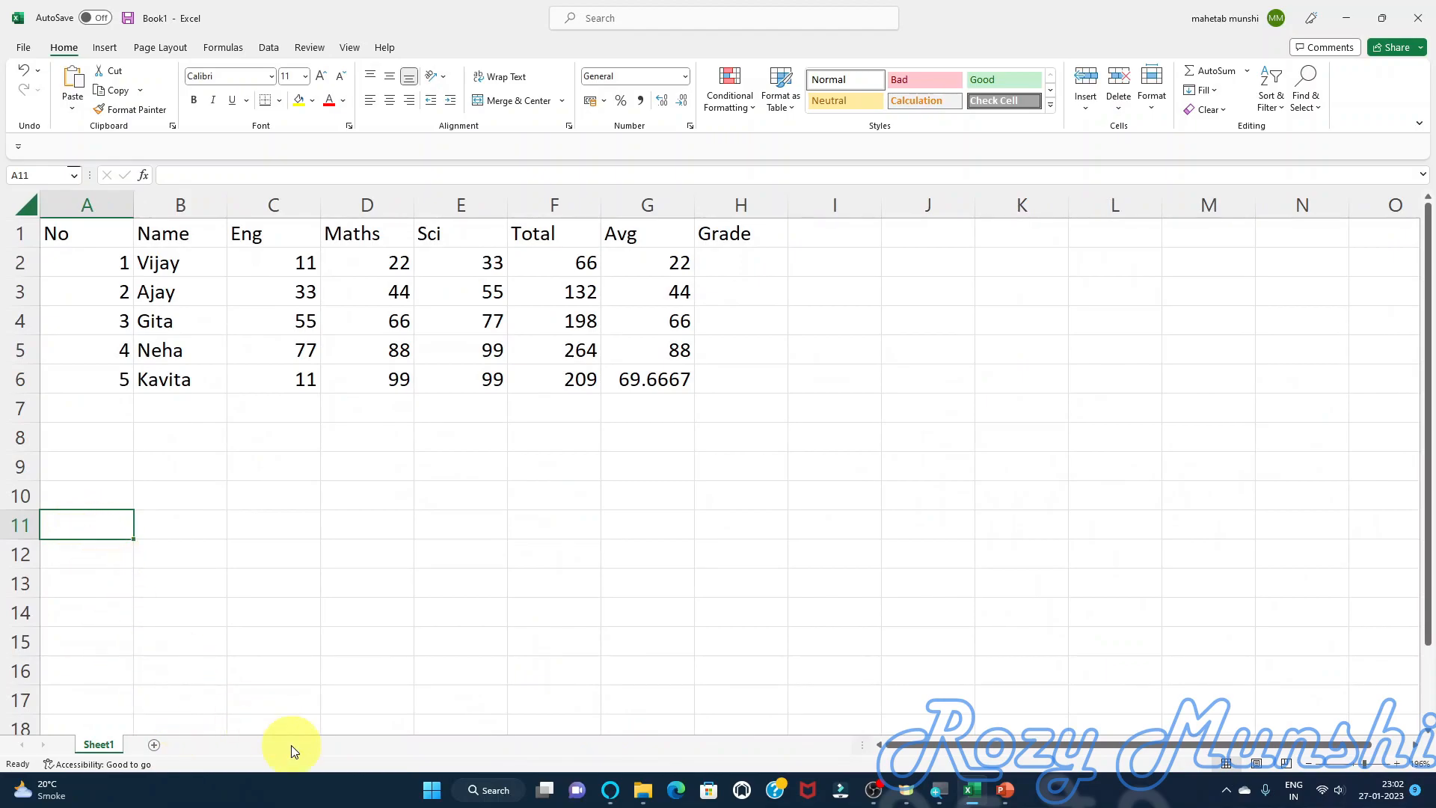
click(105, 494)
text(avg)
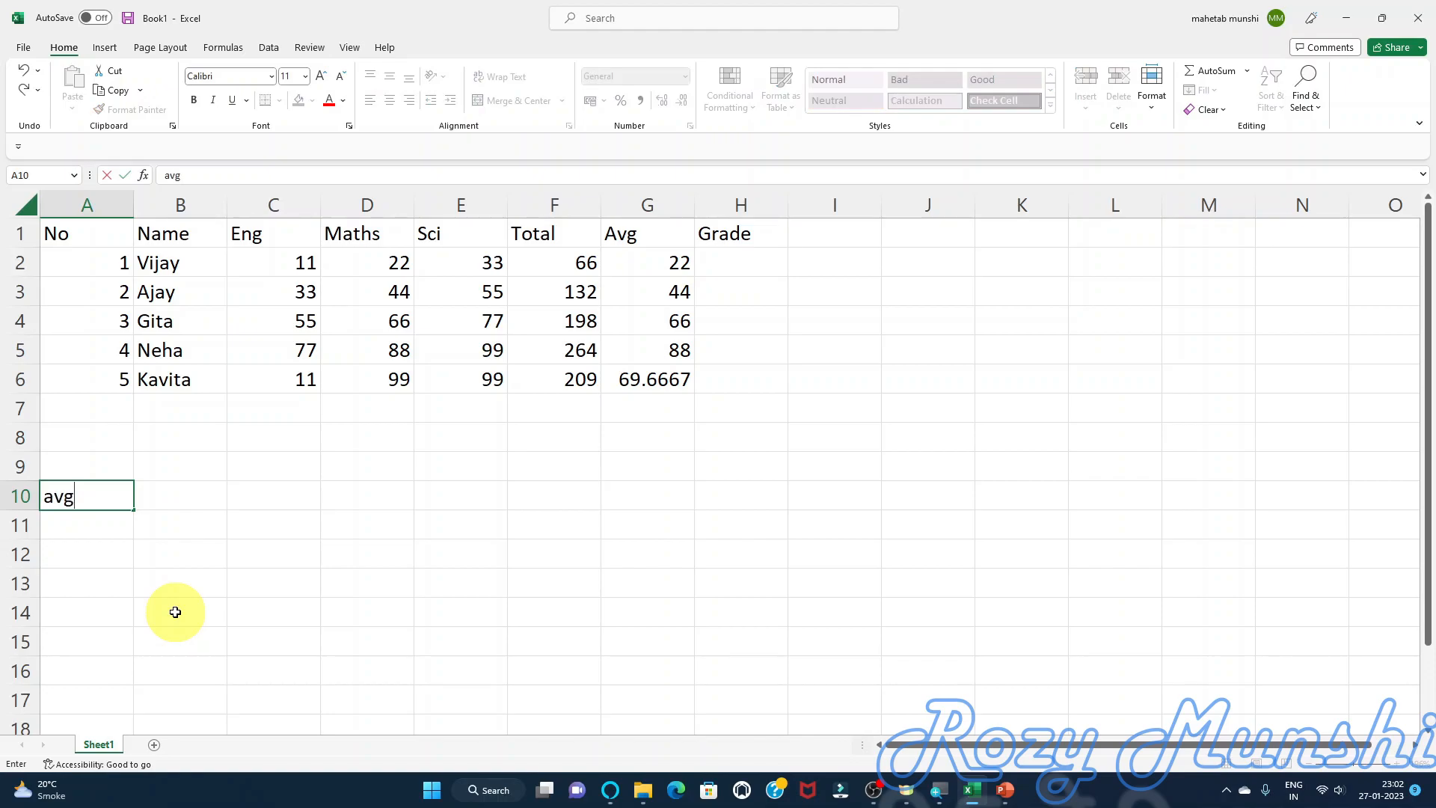
key(Tab)
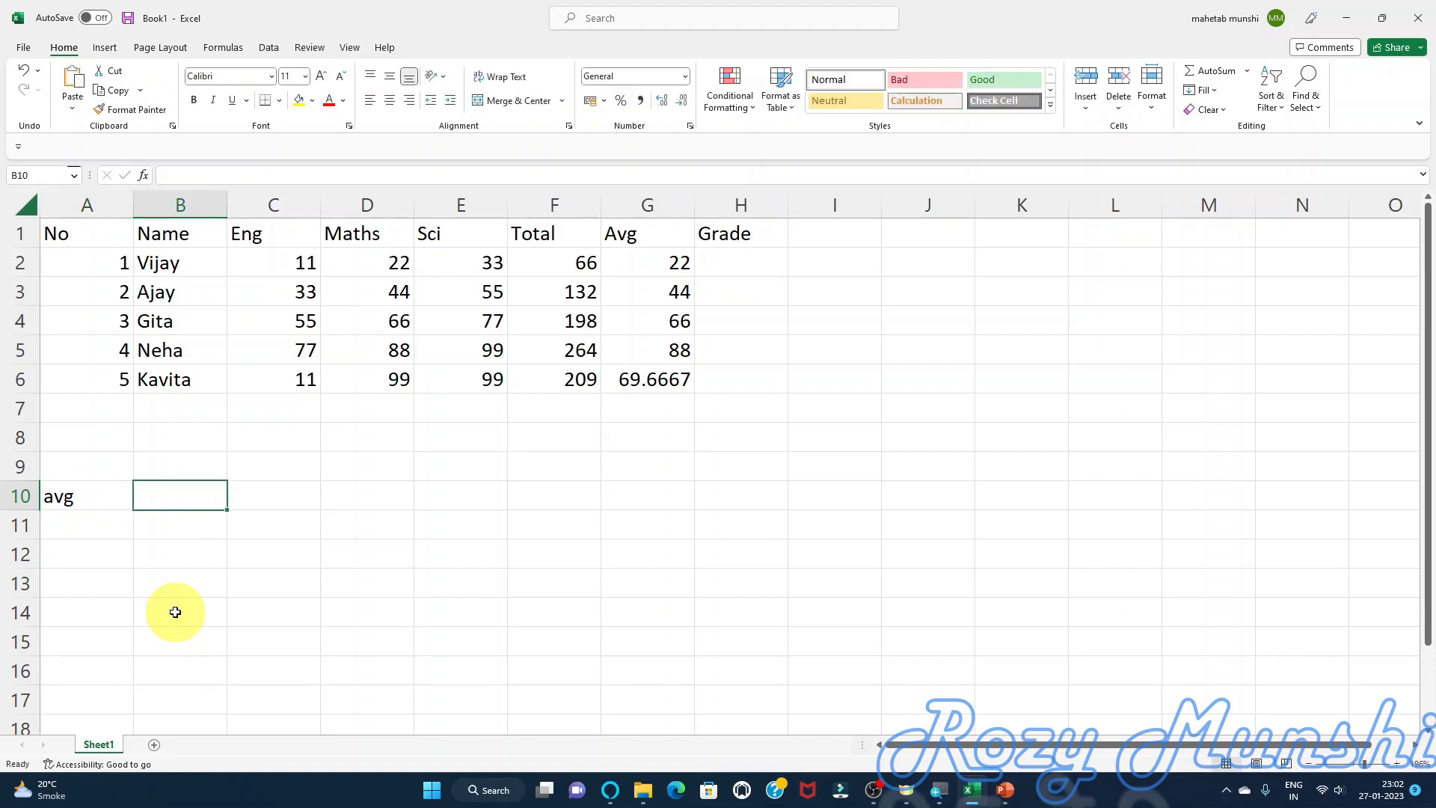
text(Gra)
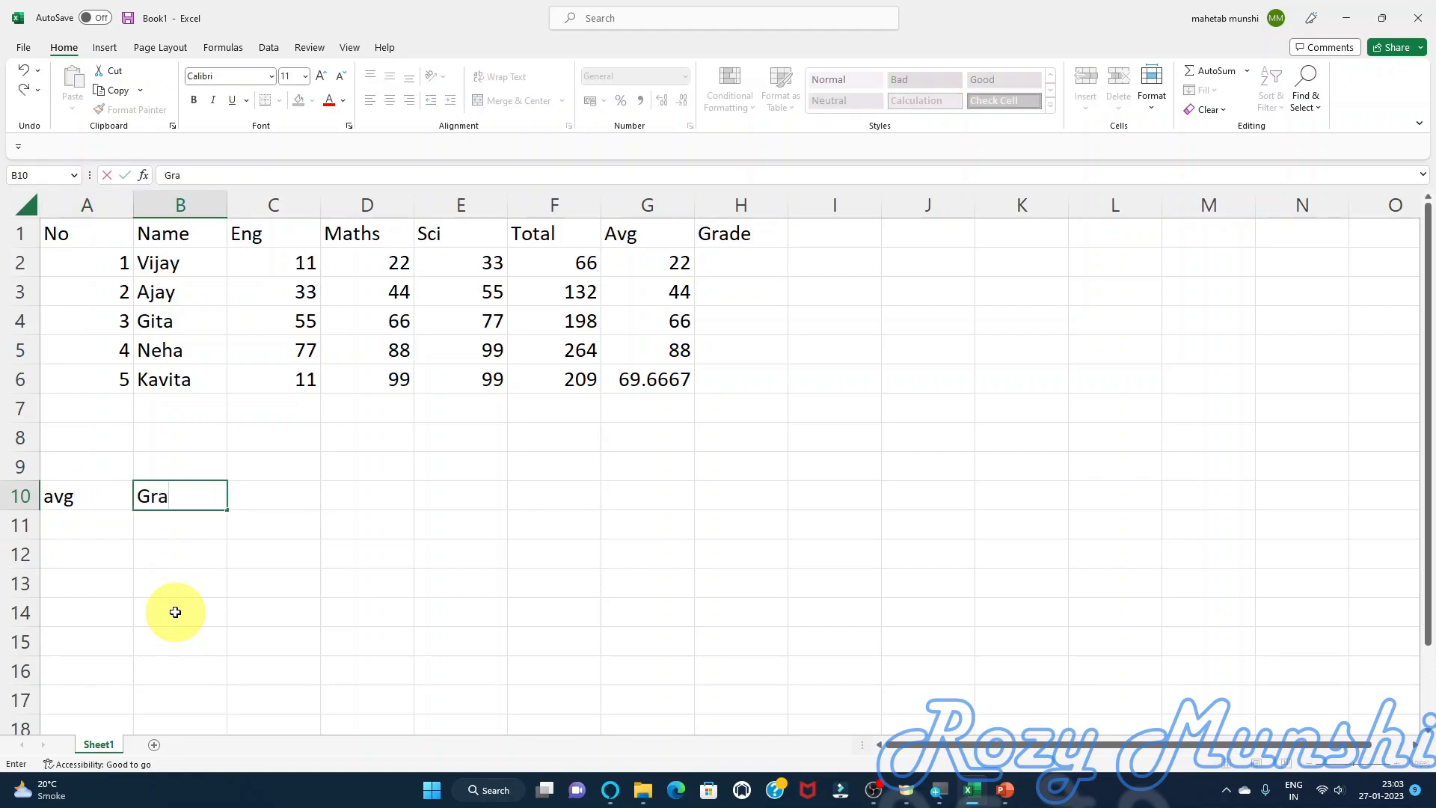
text(de)
- Enter the average thresholds 0, 35, 40, 50, 60 and 70 in cells A11 to A16 under the avg heading
click(90, 516)
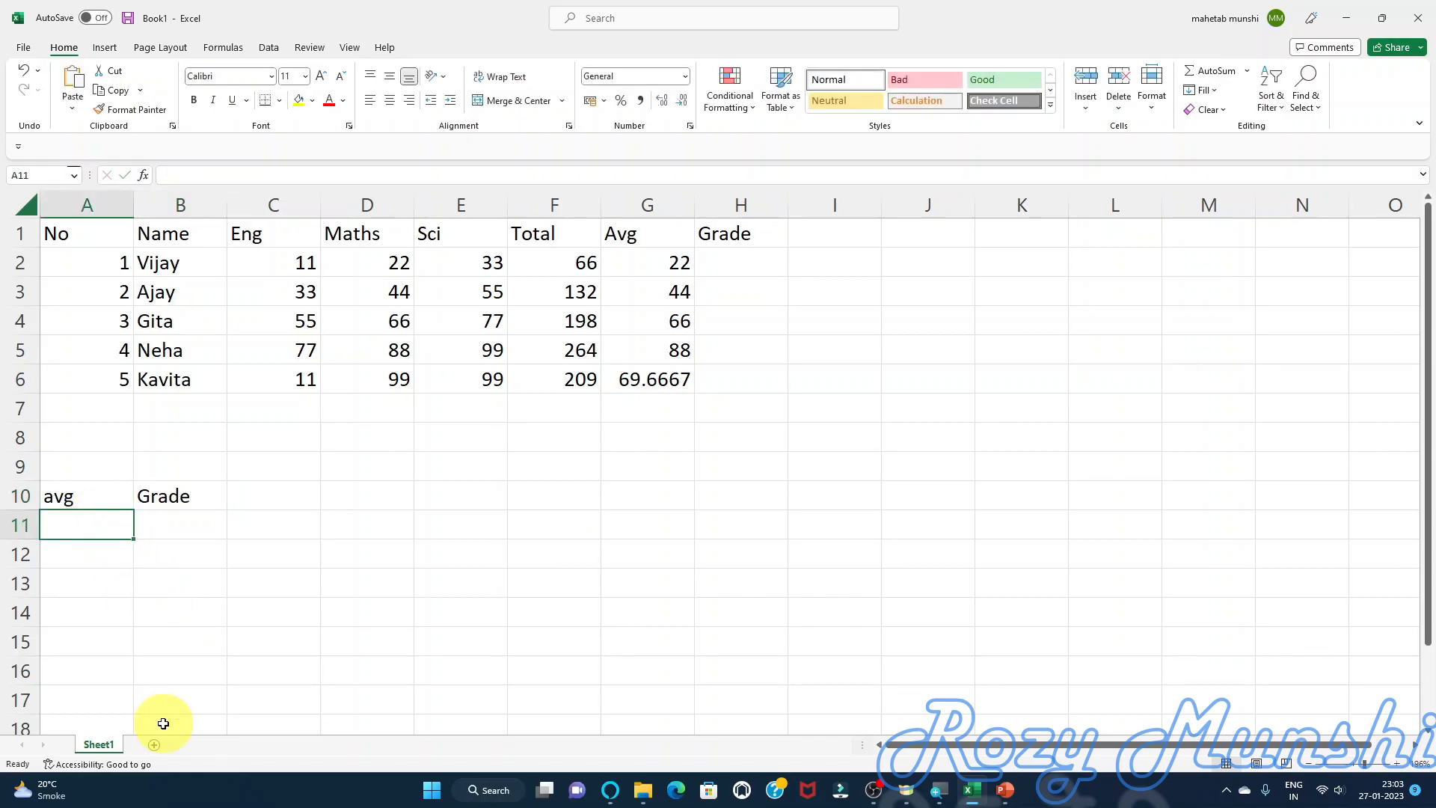
text(0)
key(Return)
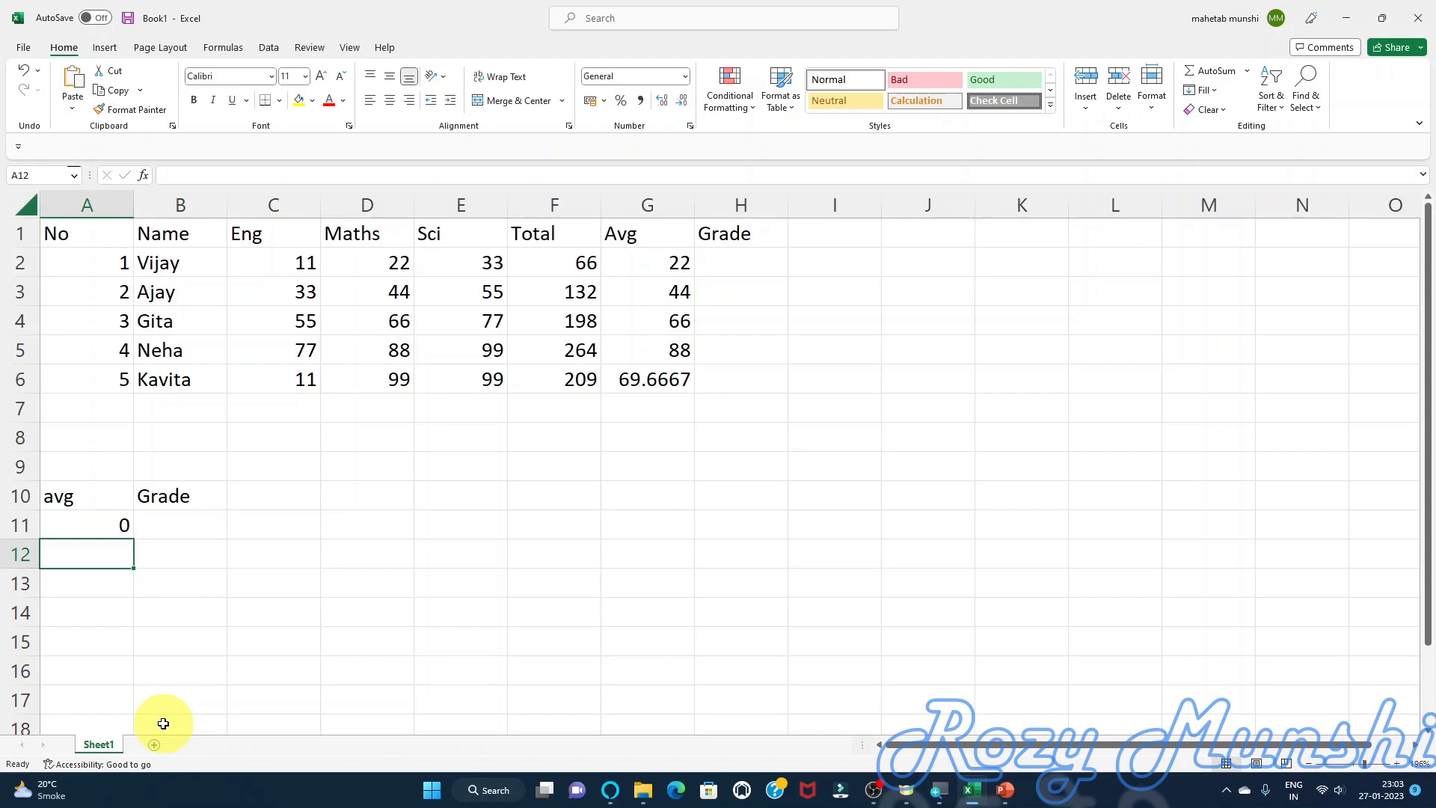
text(35)
key(Return)
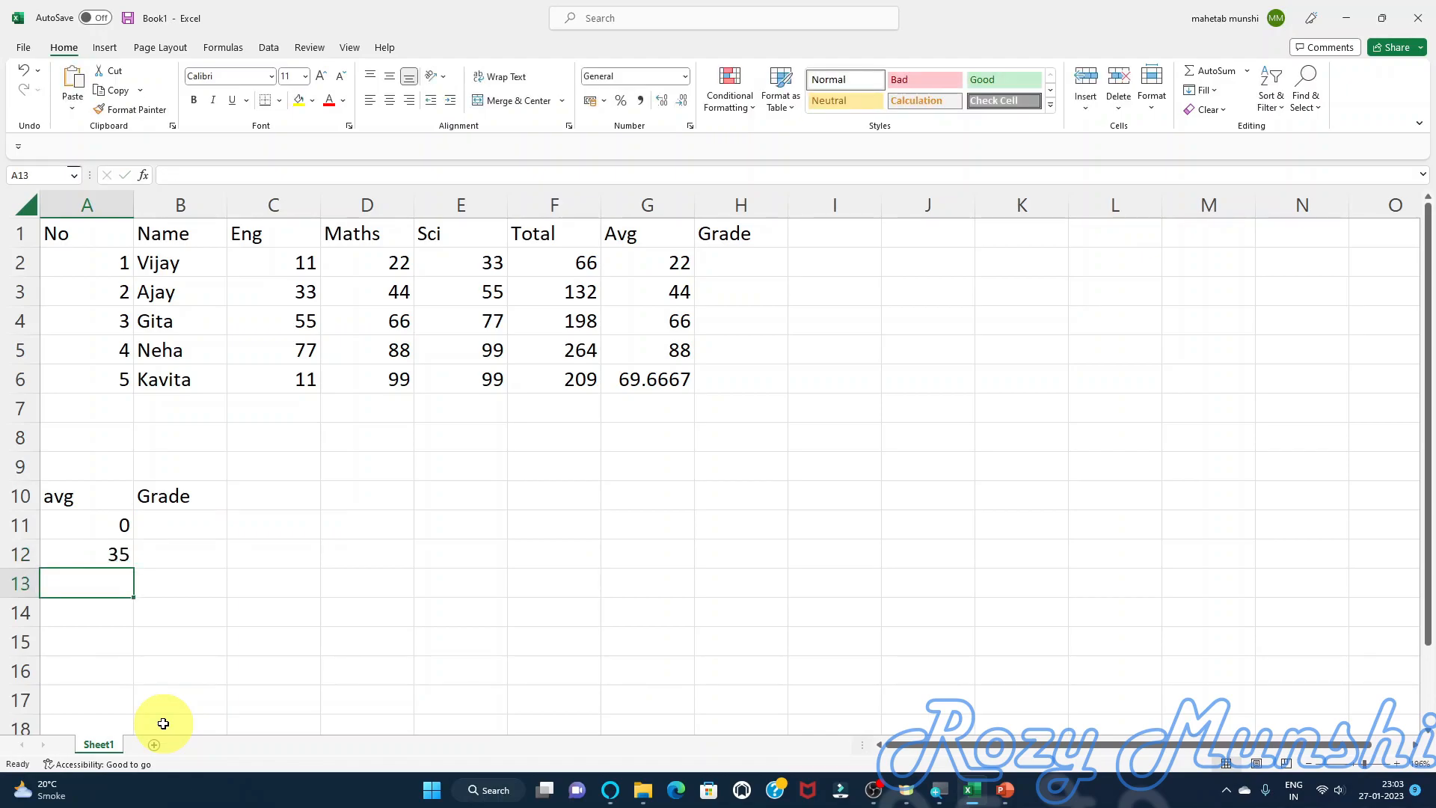
text(40)
key(Return)
text(5)
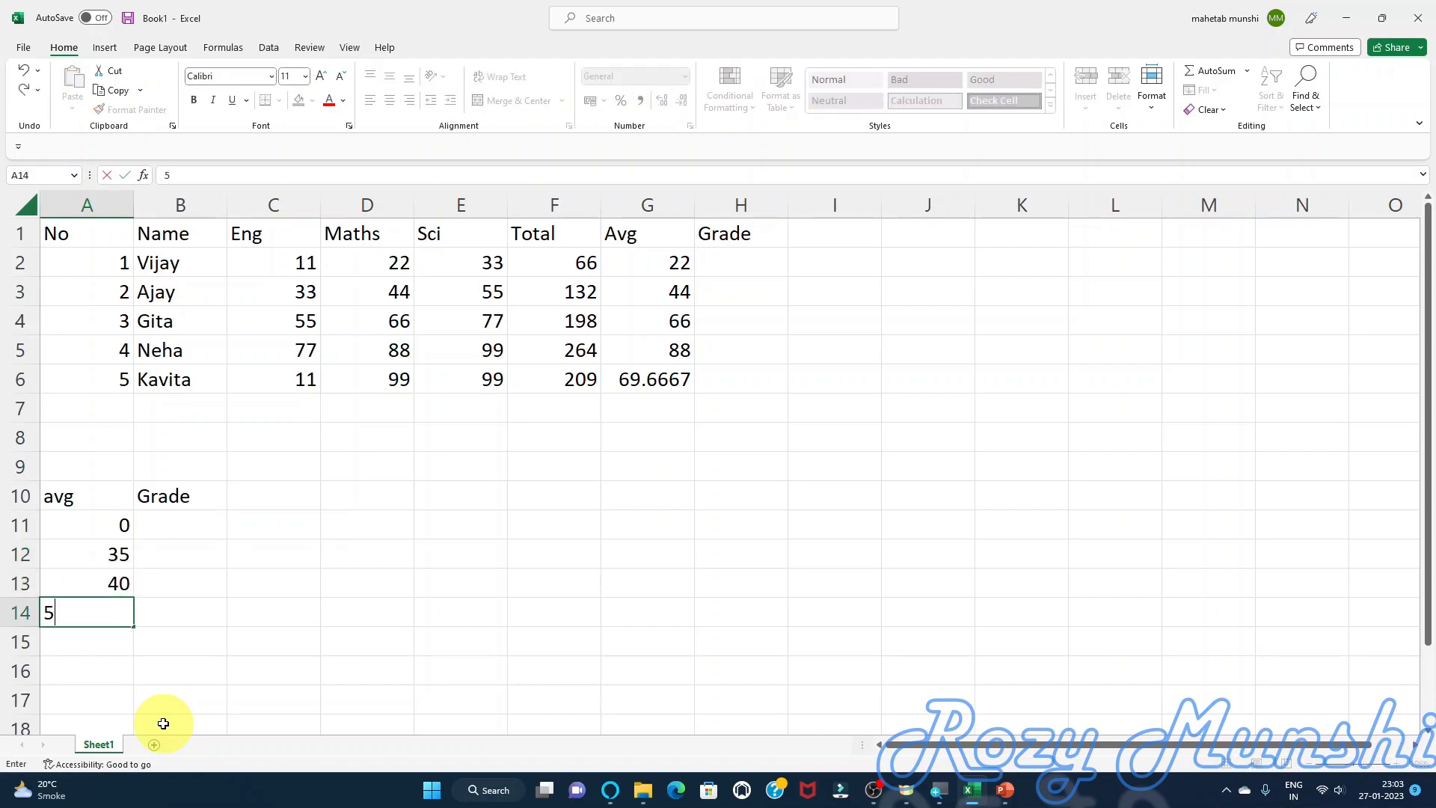
text(0)
key(Return)
text(60)
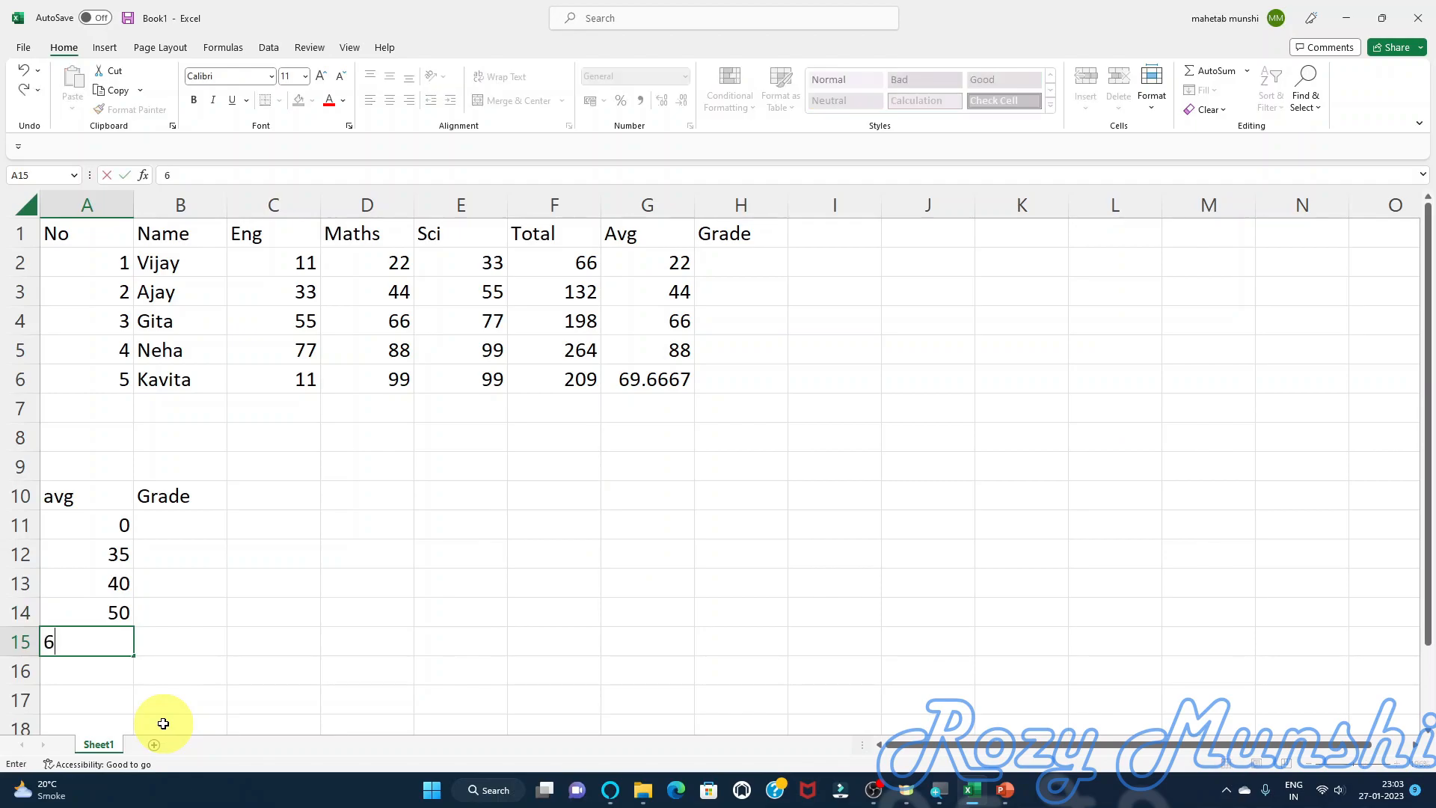
key(Return)
text(7)
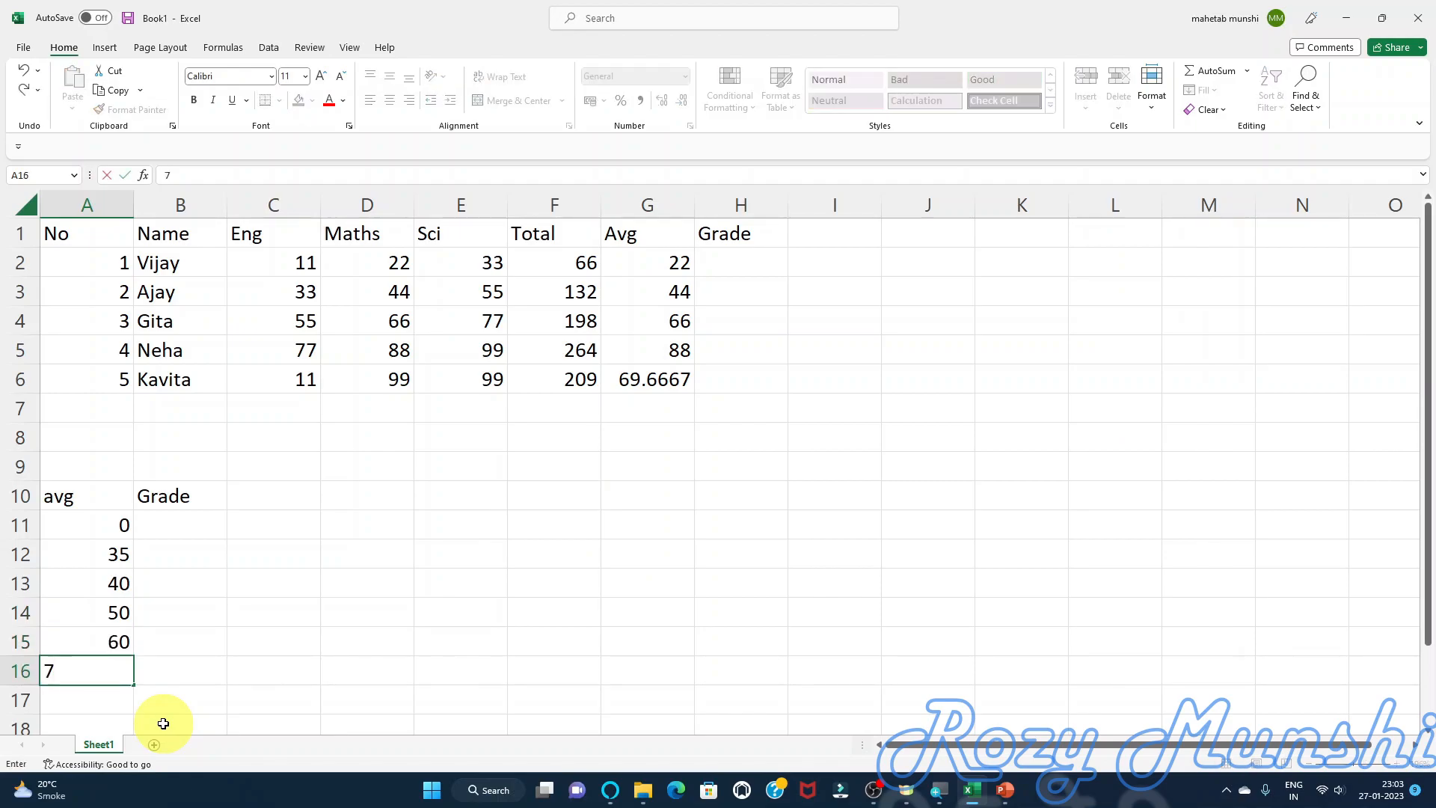
key(Tab)
- Fill the Grade column from B11 to B16 with Fail, D, C, B, A and A+
key(Up)
key(Up)
key(Up)
key(Up)
key(Up)
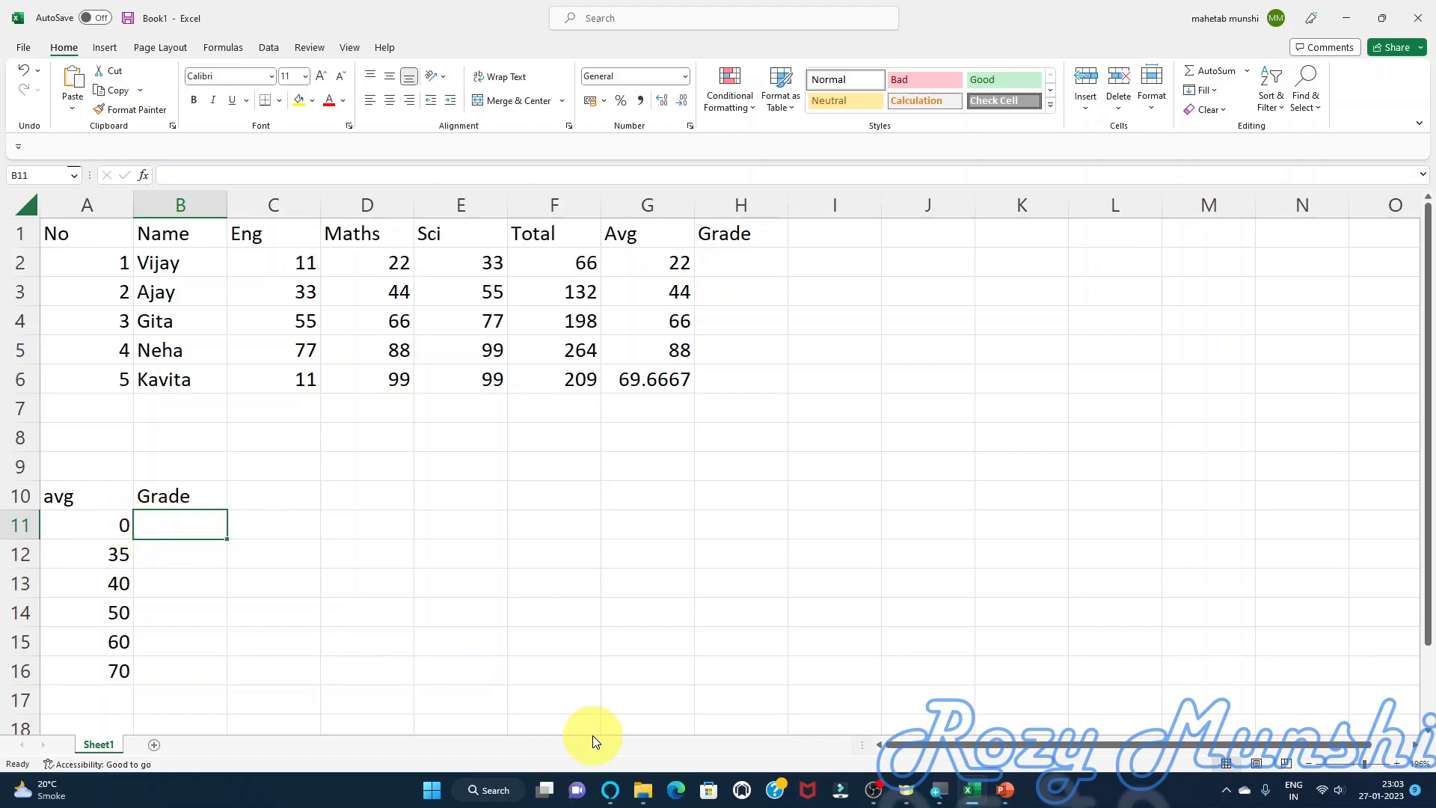
text(Fail)
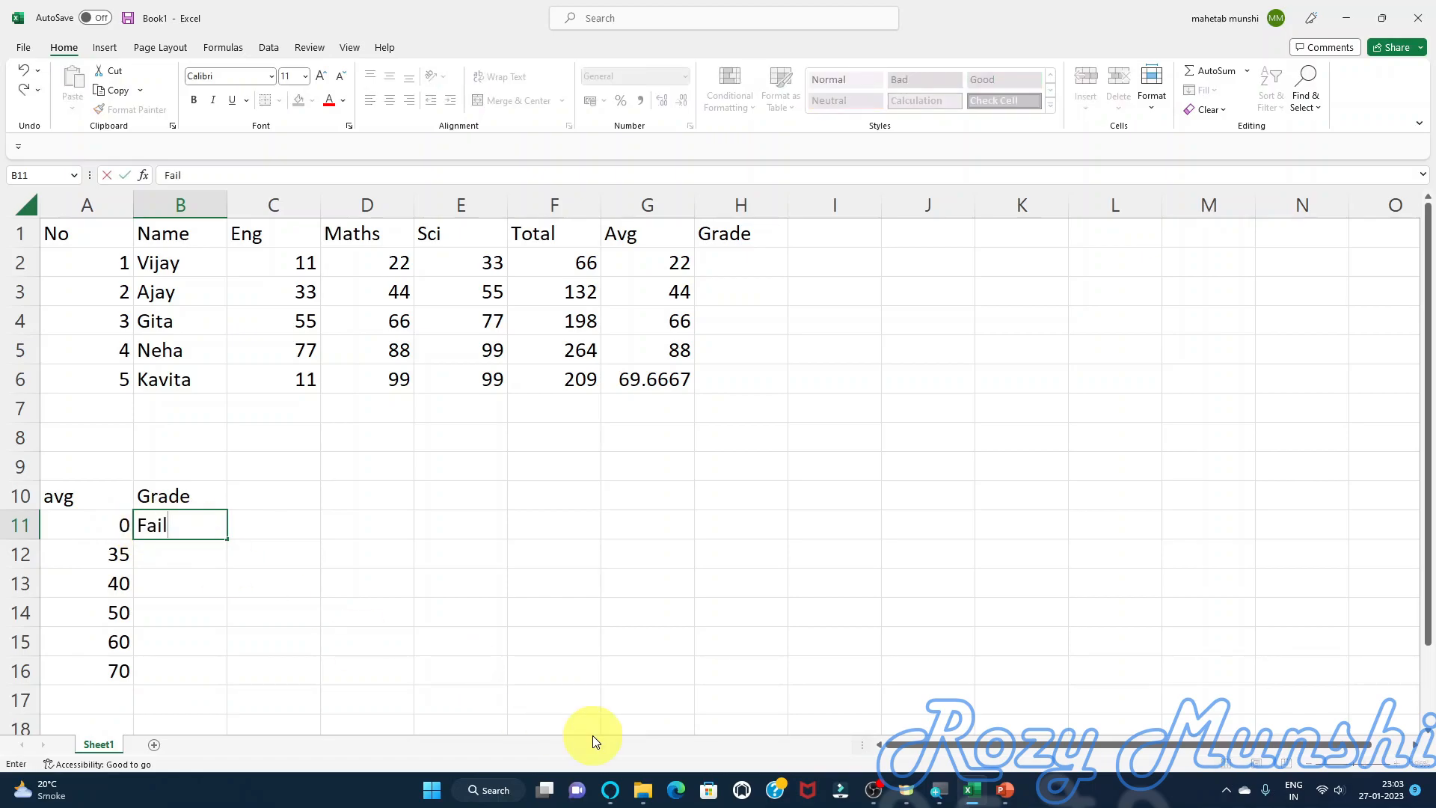
key(Return)
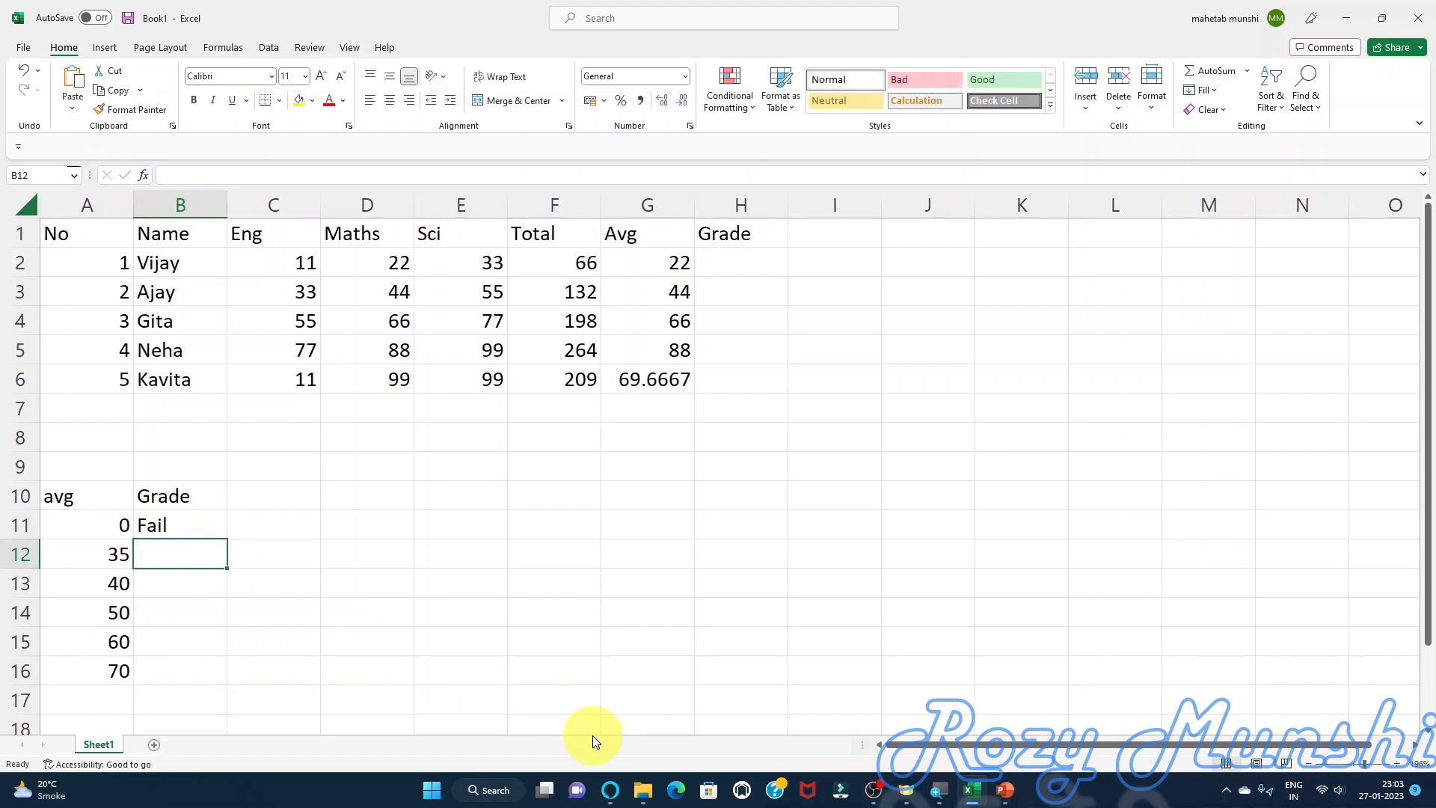
text(D)
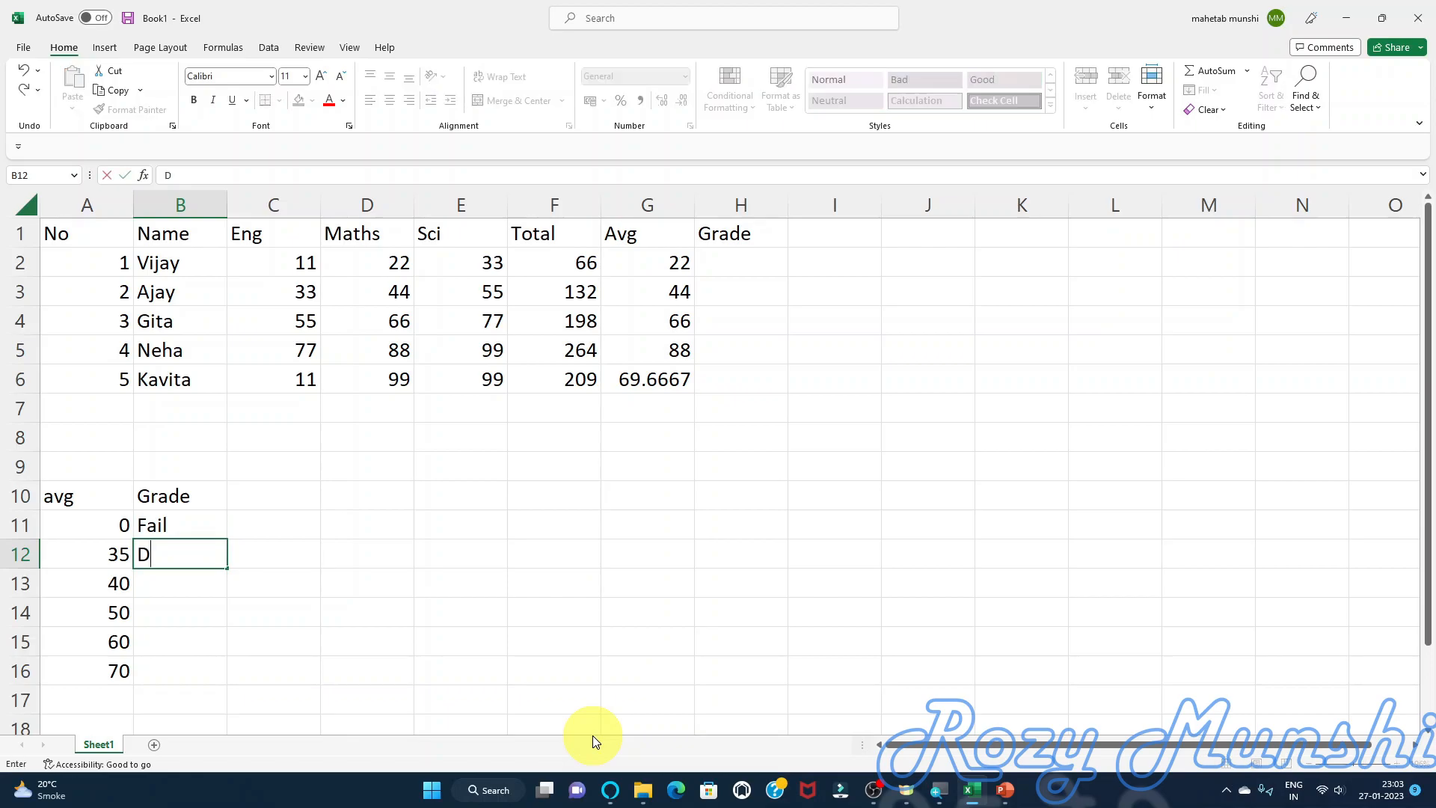
key(Return)
text(C)
key(Return)
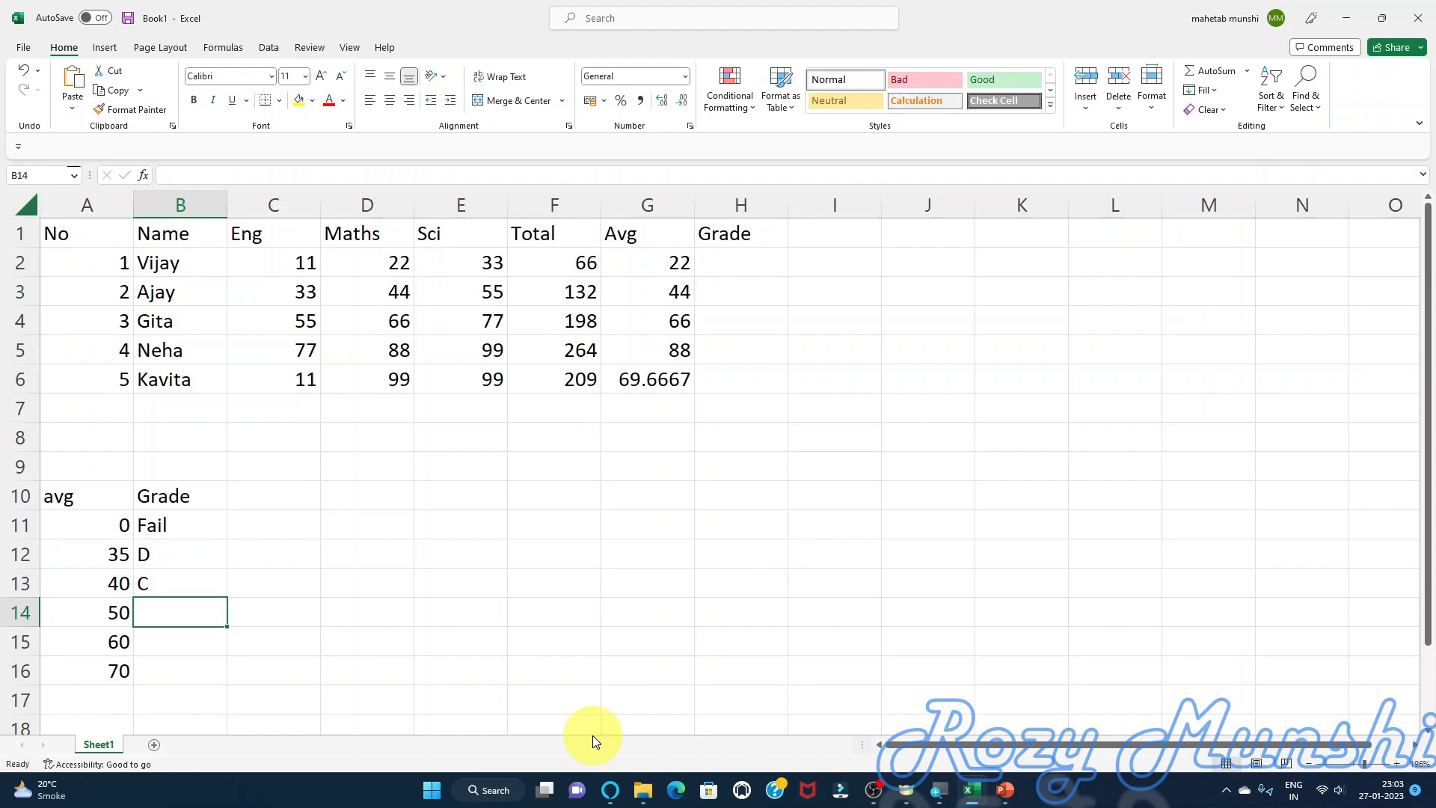
text(B)
key(Return)
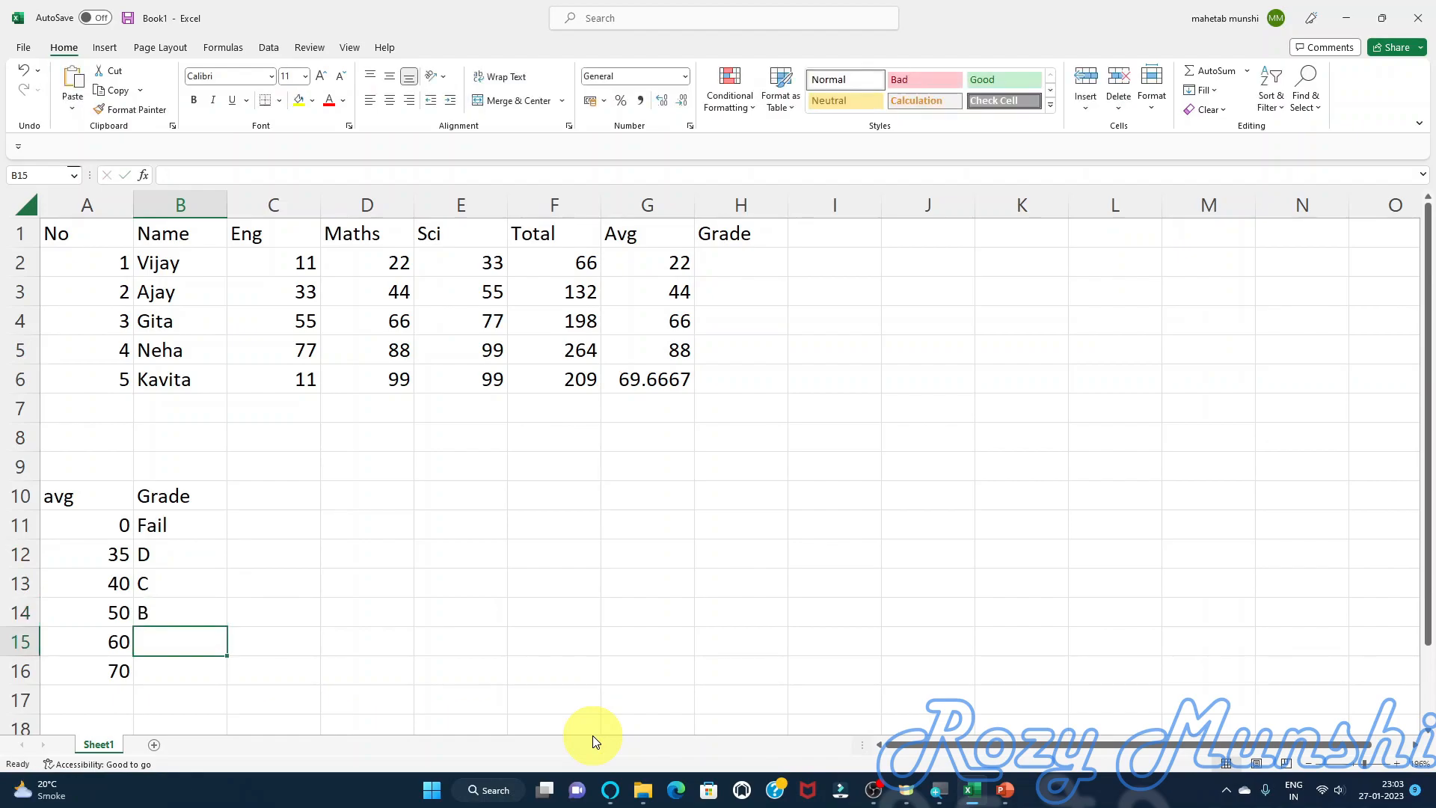
text(A)
key(Return)
text(A)
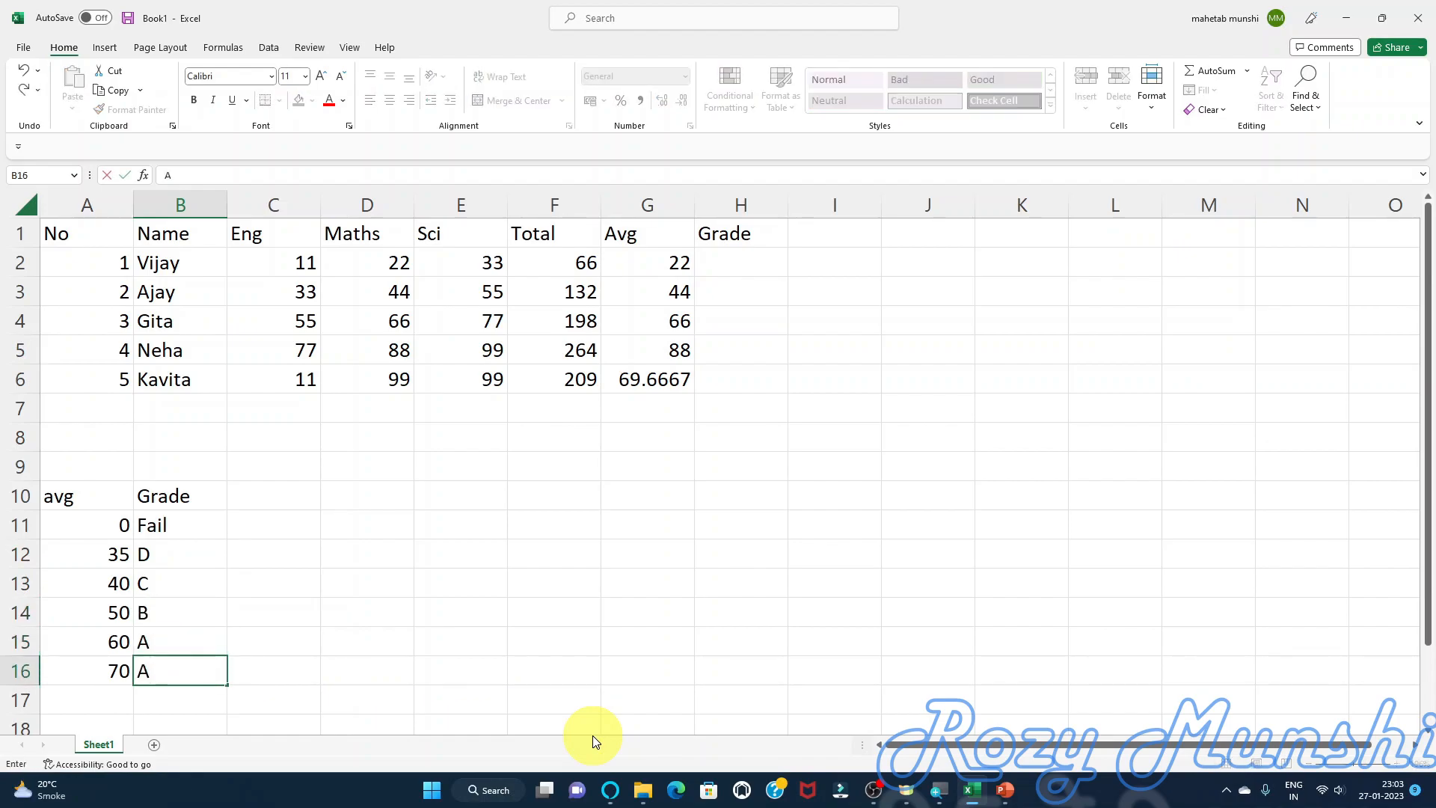
text(+)
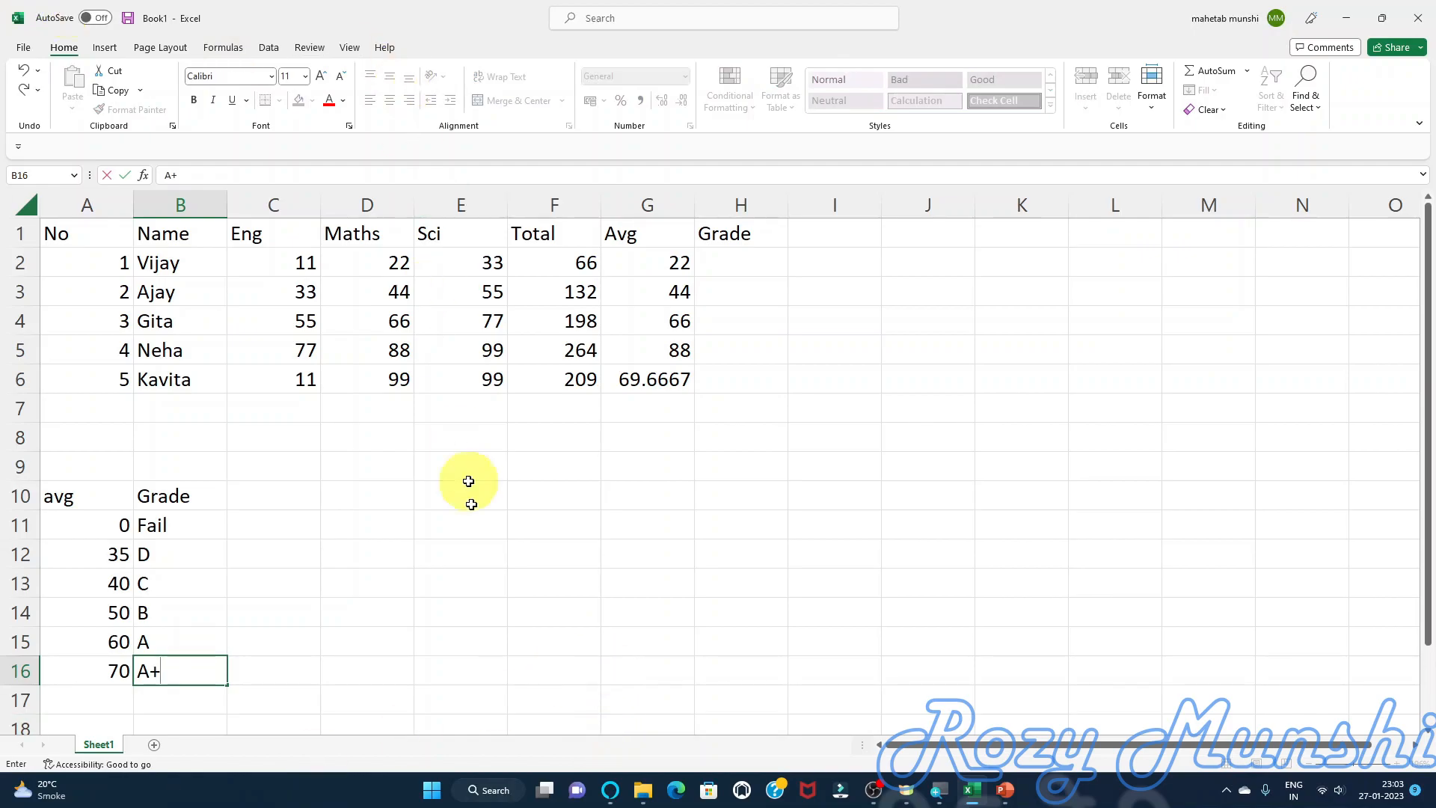
- Define the name ROZY for the grading table in A10:B16, including its headings
click(71, 497)
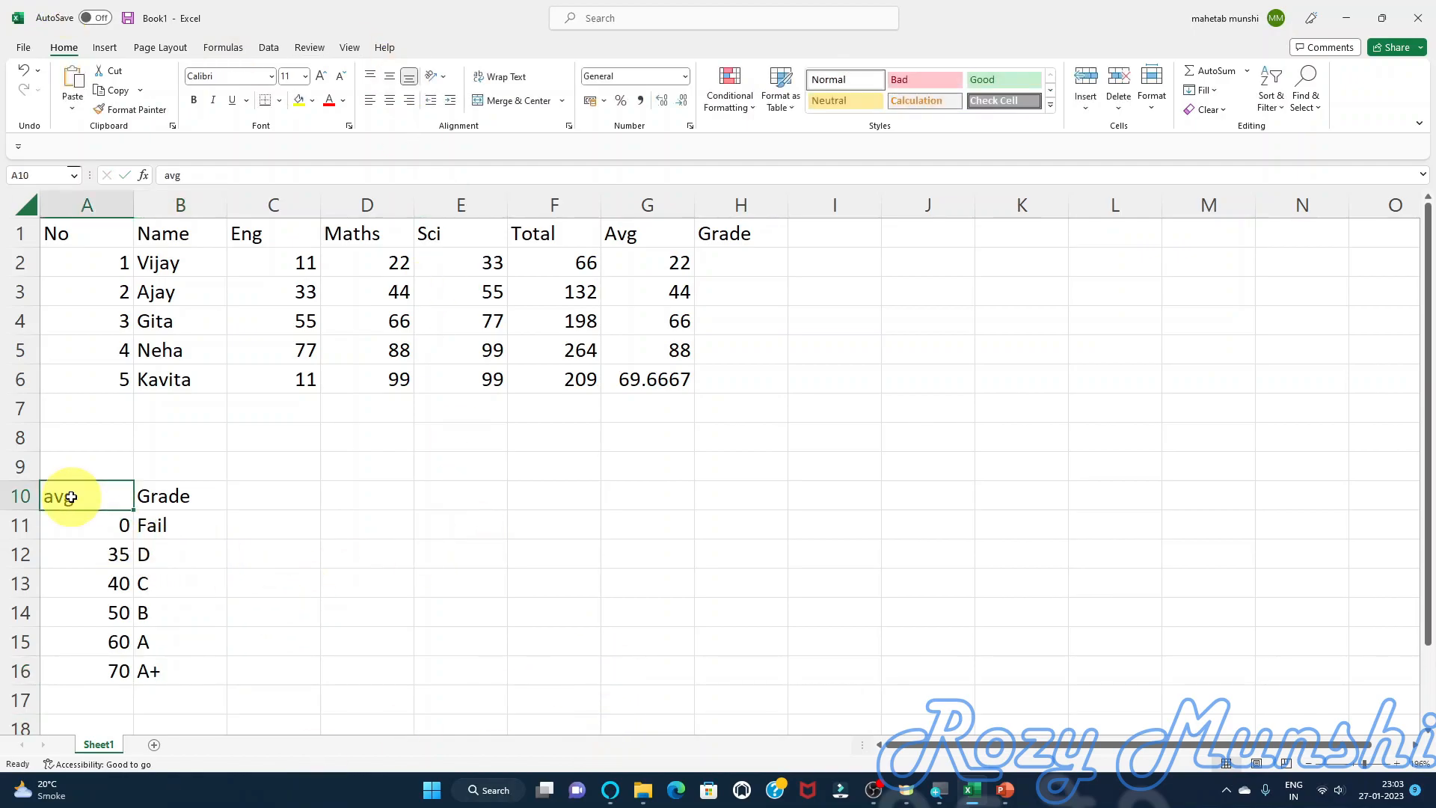
drag(68, 496, 159, 671)
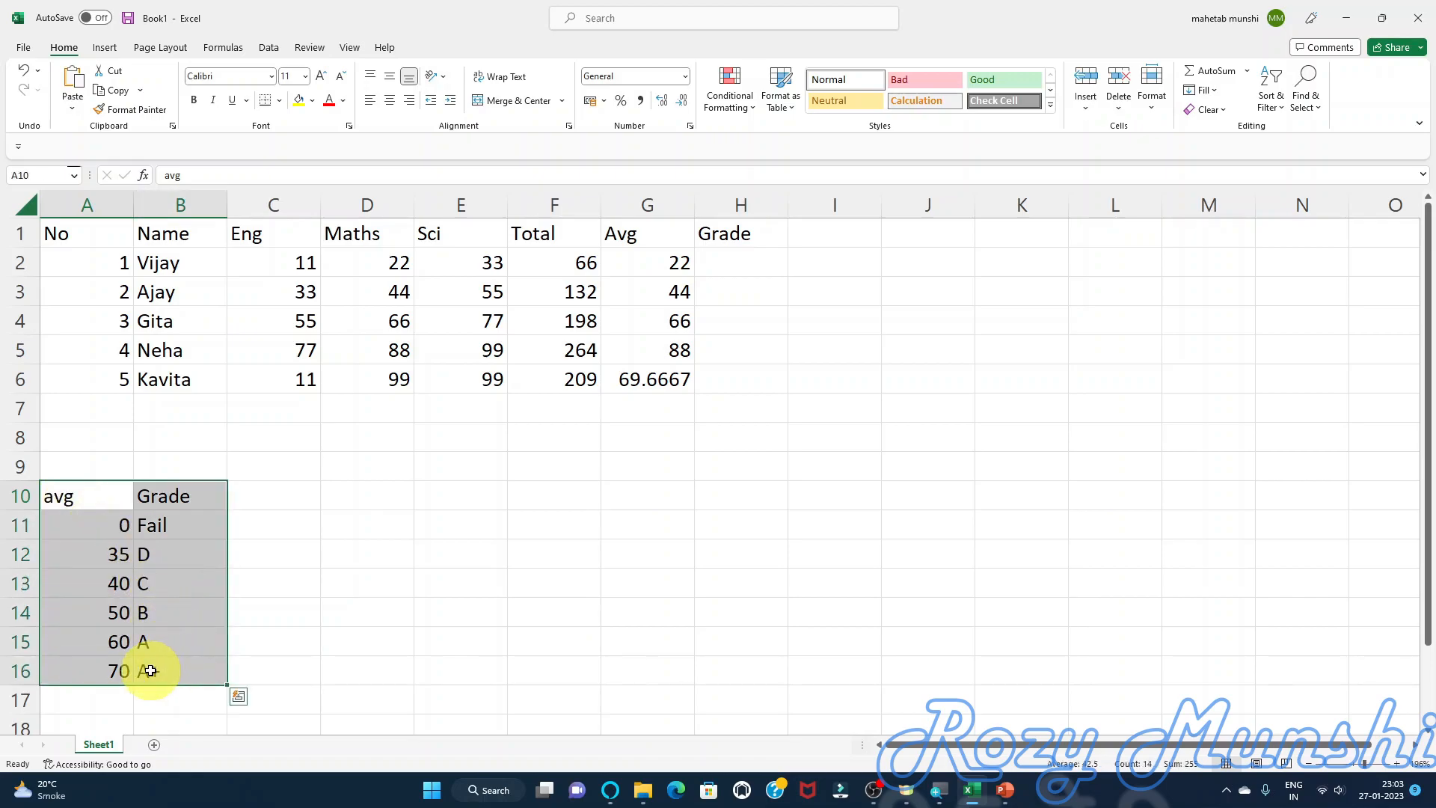
click(232, 48)
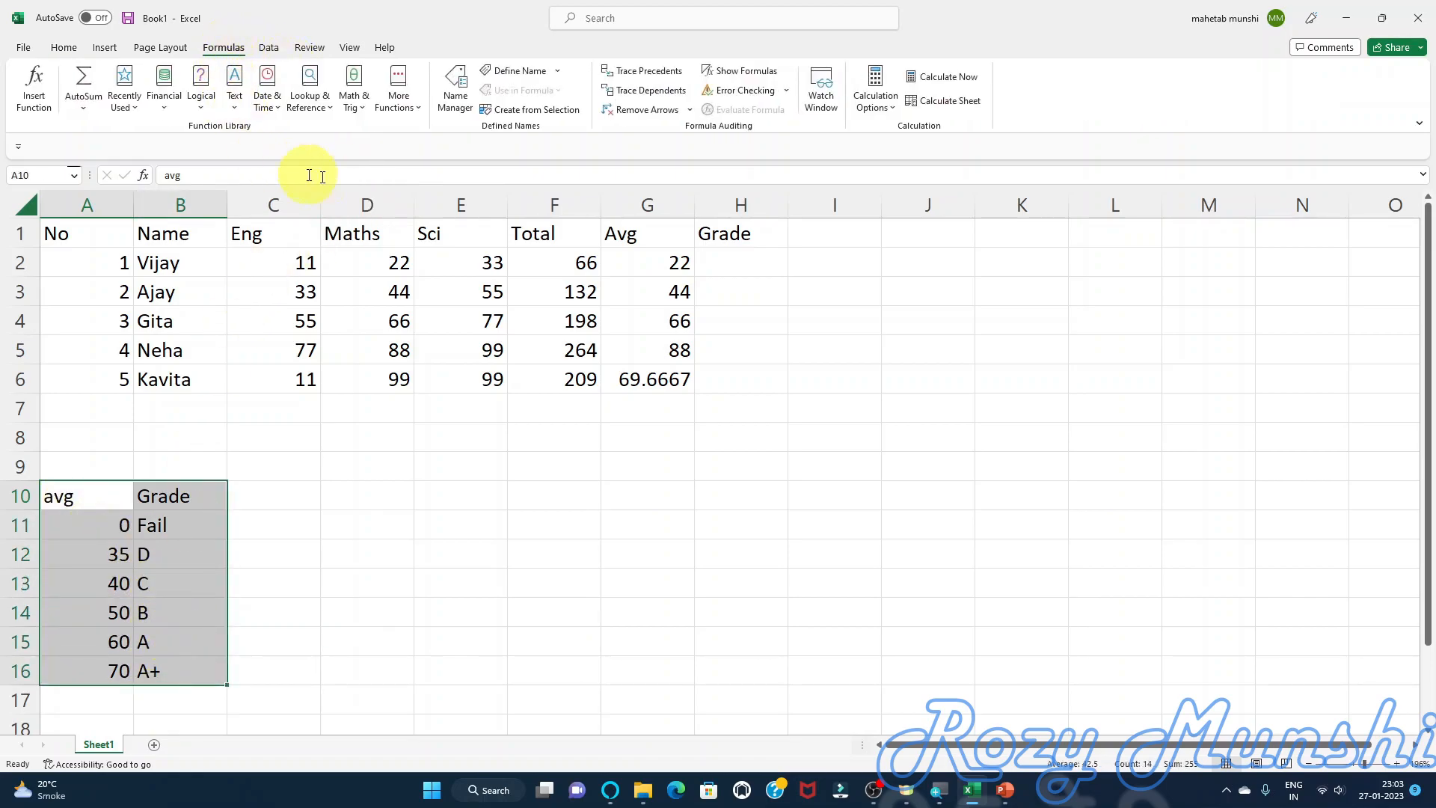
click(516, 71)
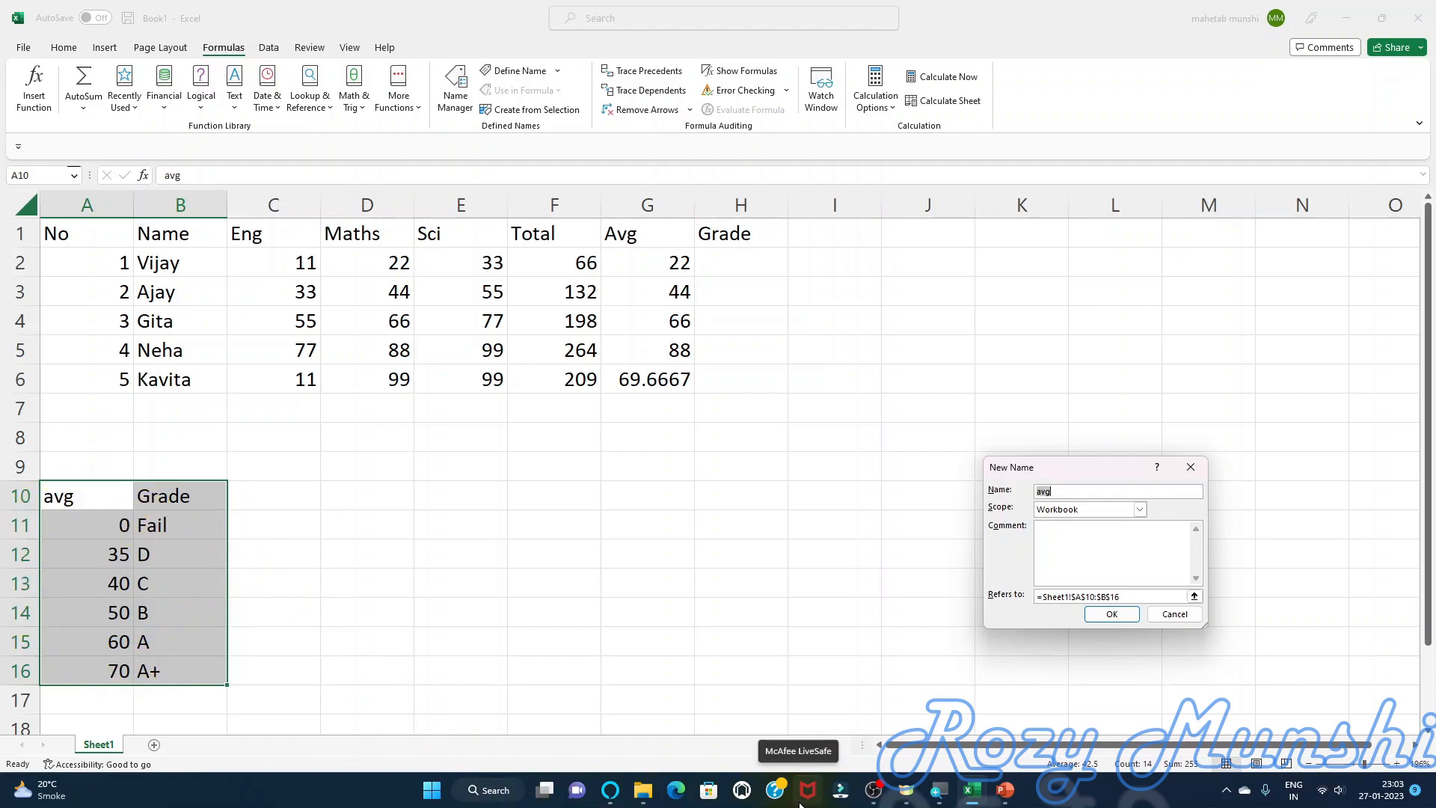
text(ZY)
click(1109, 616)
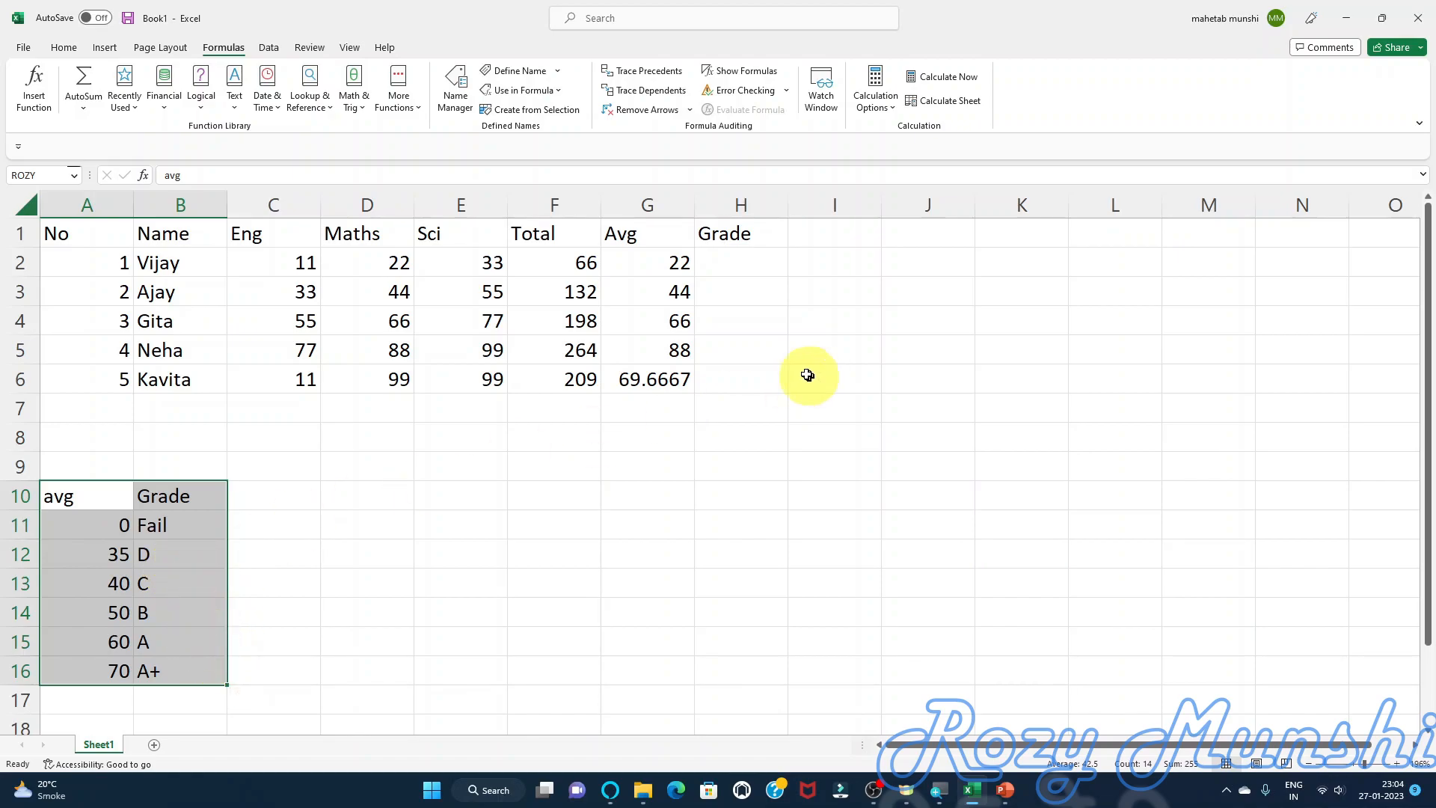
- Insert the VLOOKUP function in the first student's Grade cell, H2
click(727, 264)
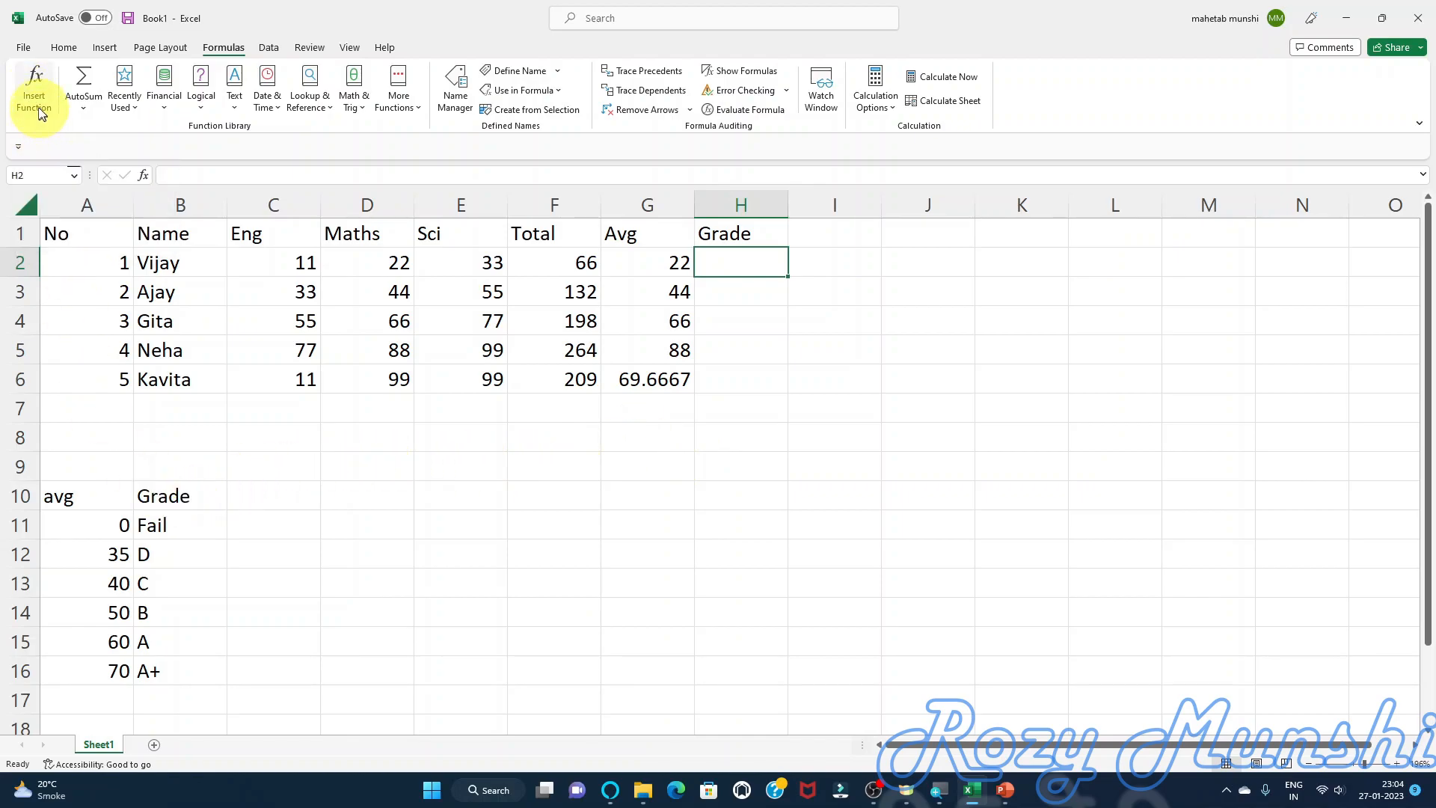
click(144, 176)
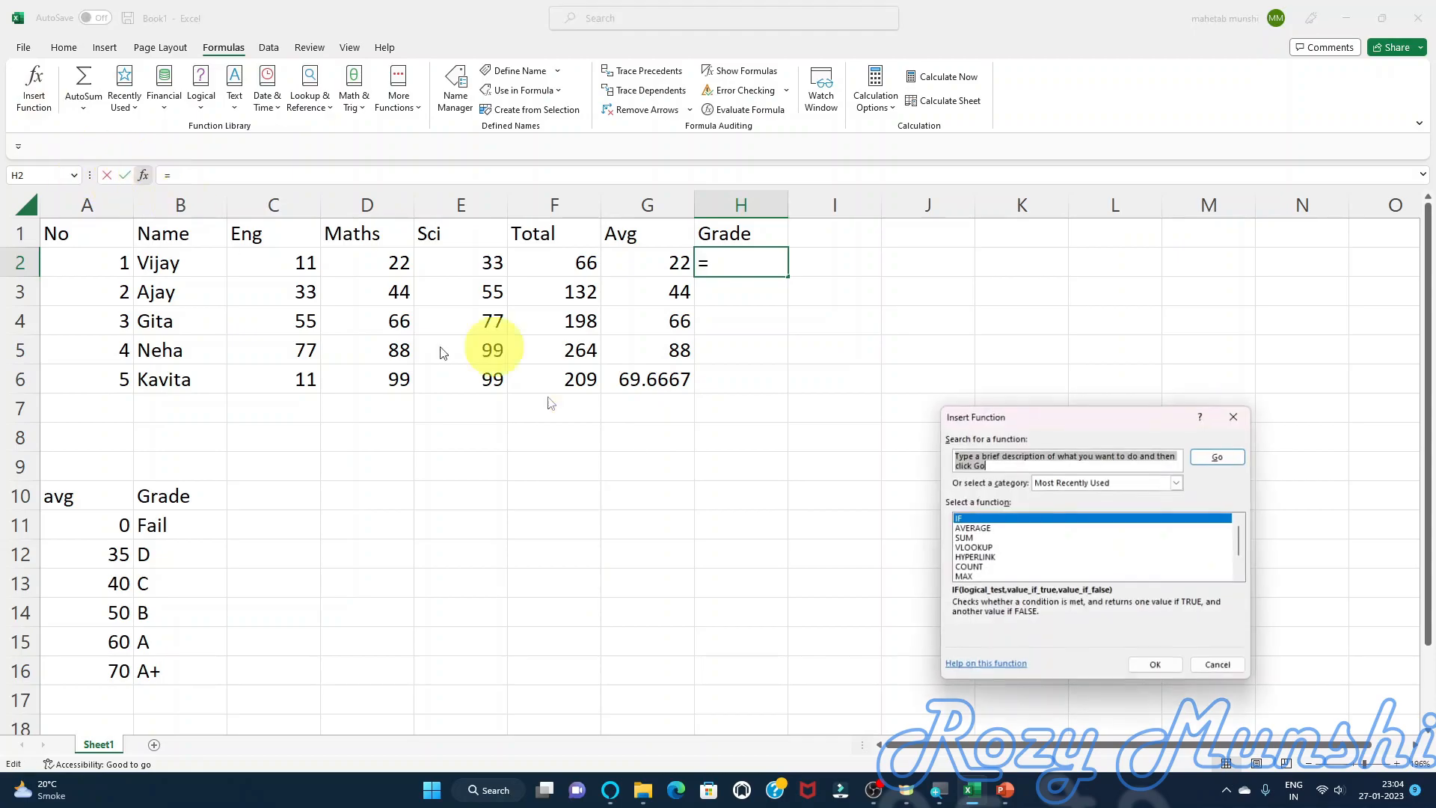
click(974, 548)
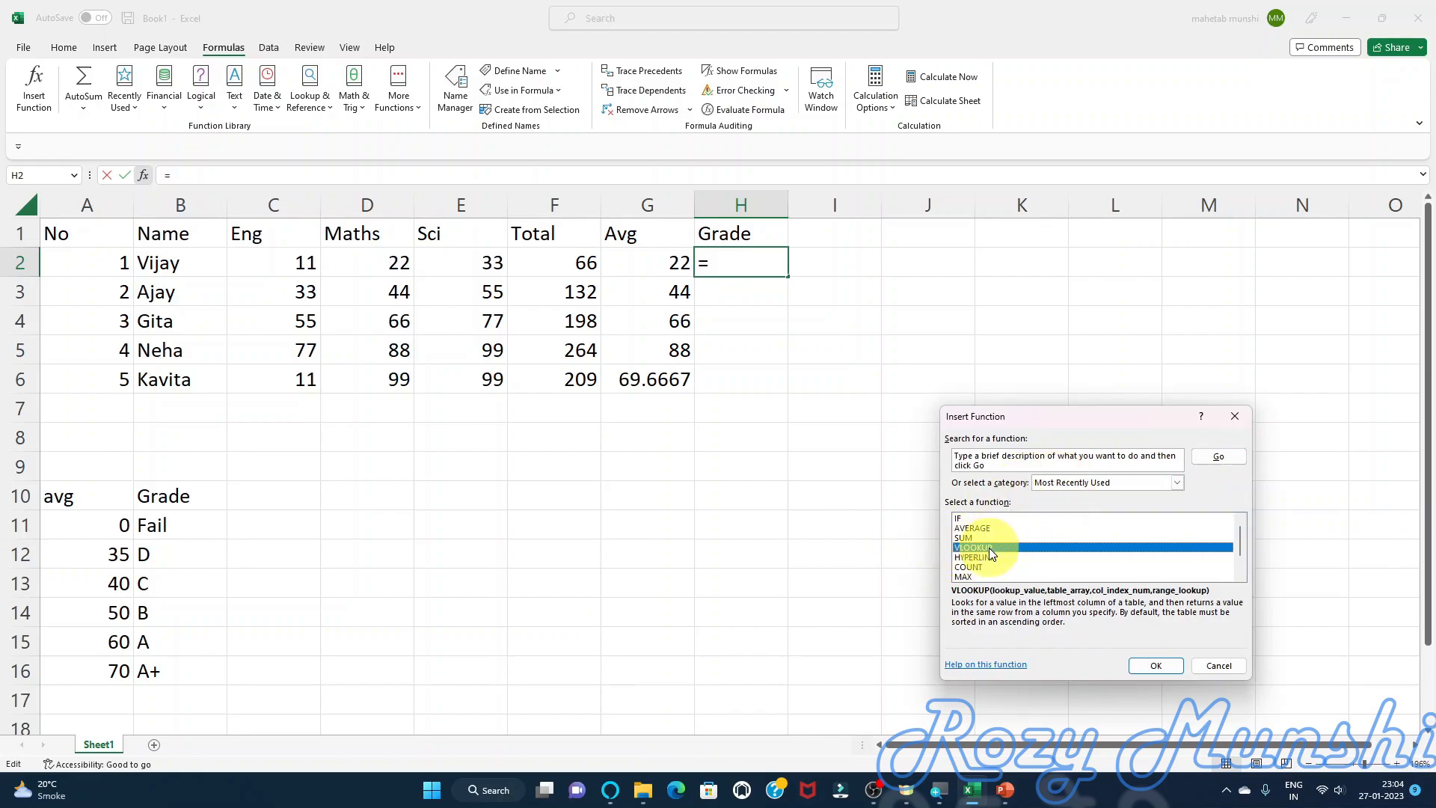
click(1076, 483)
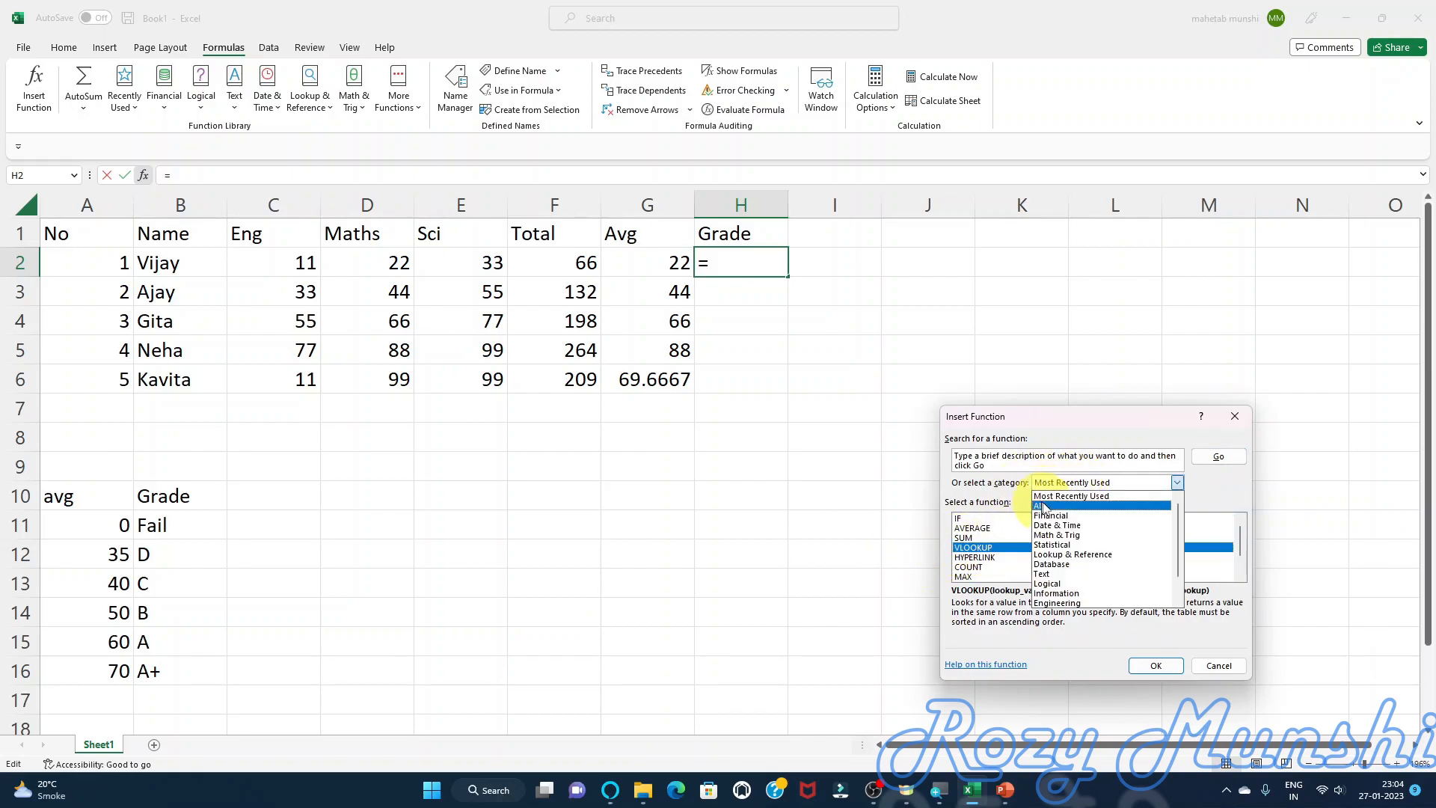
click(1054, 495)
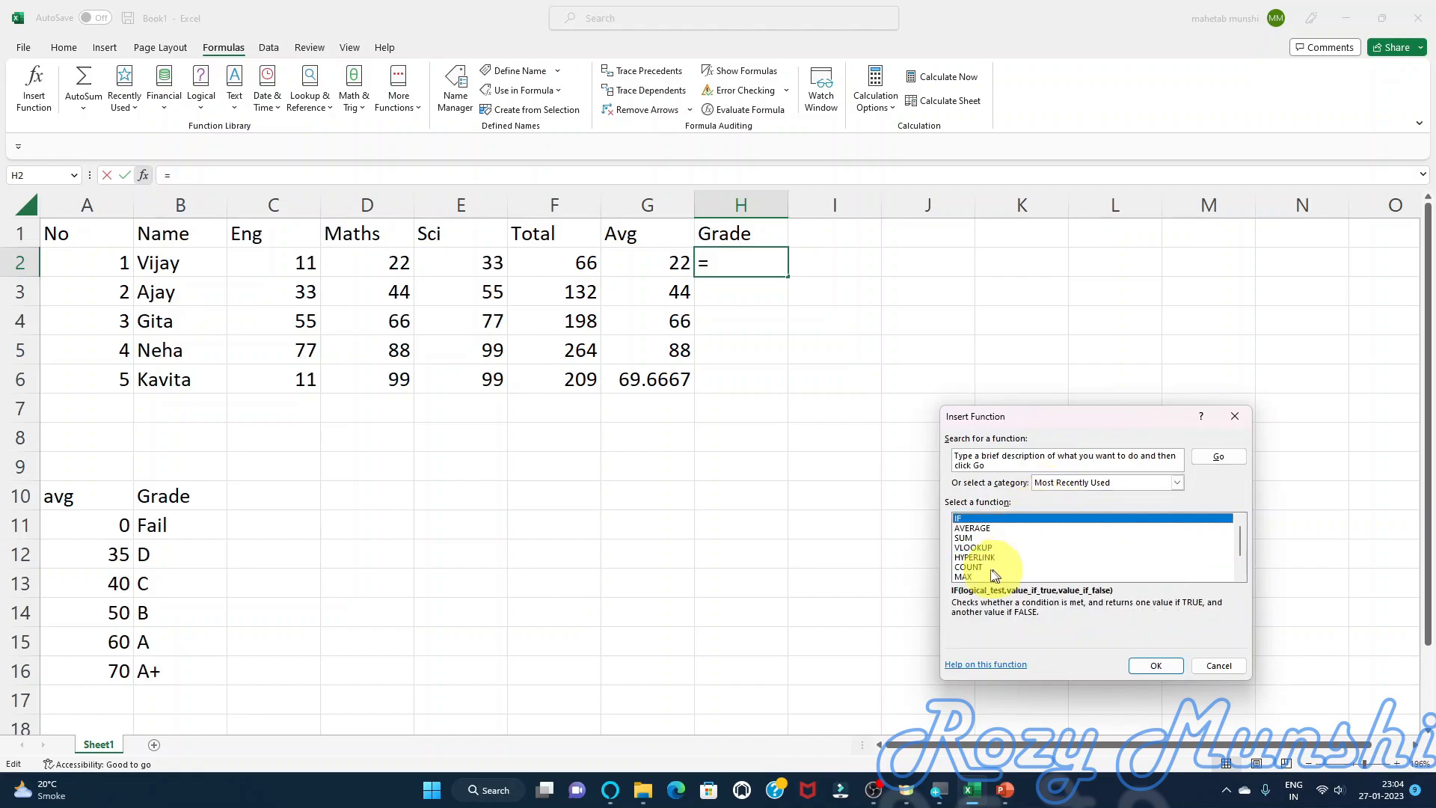
click(980, 548)
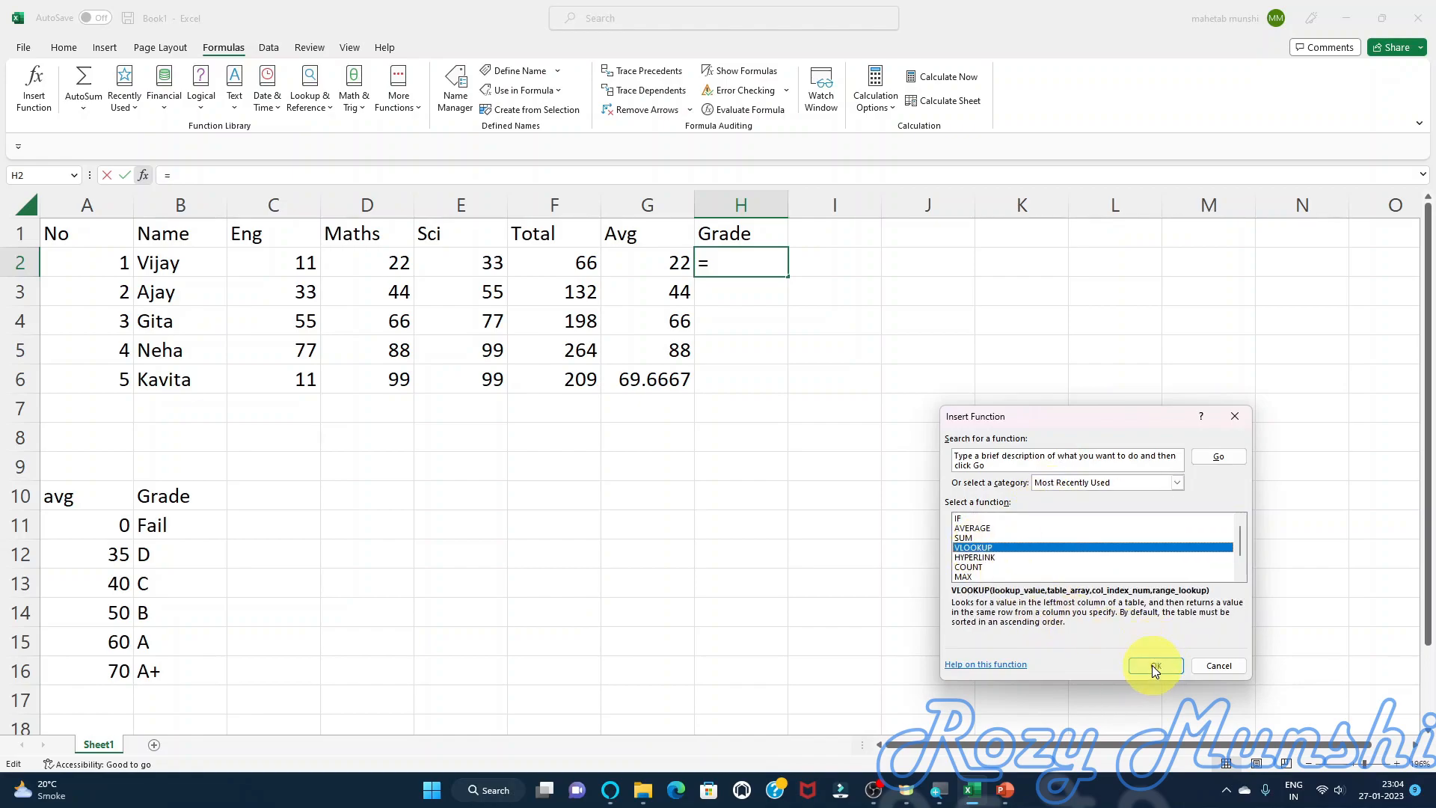
click(1154, 666)
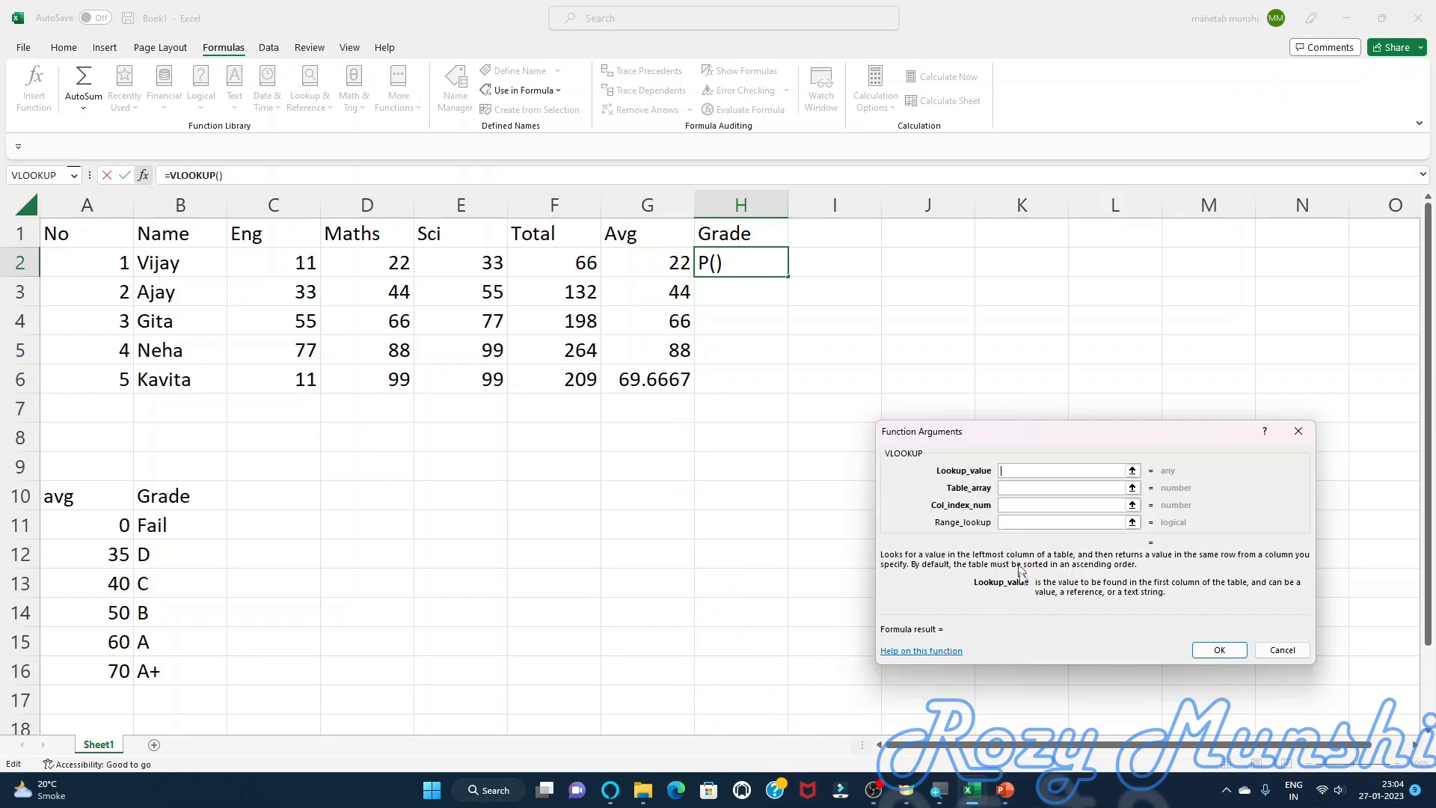
- Set the lookup value to G2, the table array to ROZY and the column index to 2, and fill the formula down to H6
text(G2)
key(Tab)
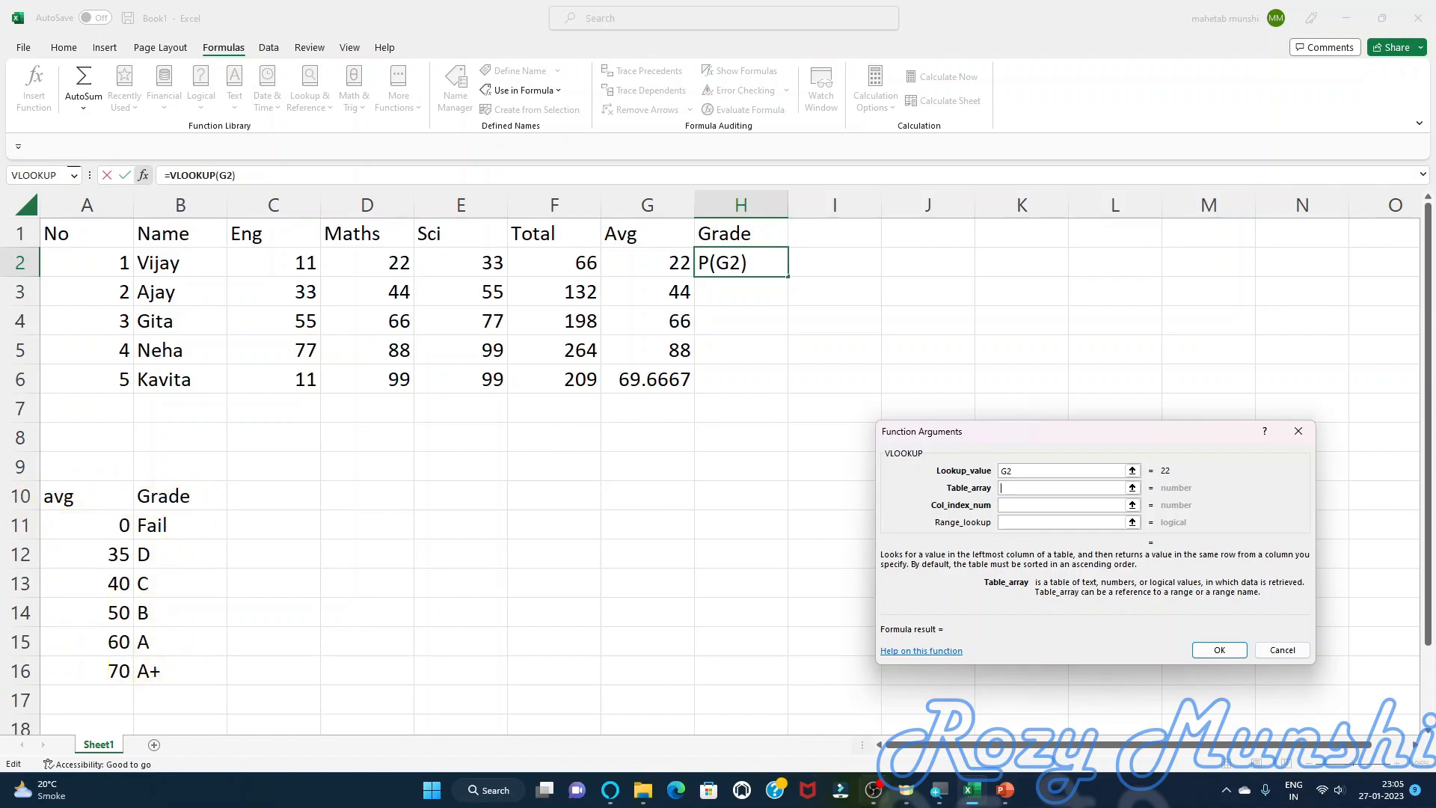
text(ROZY)
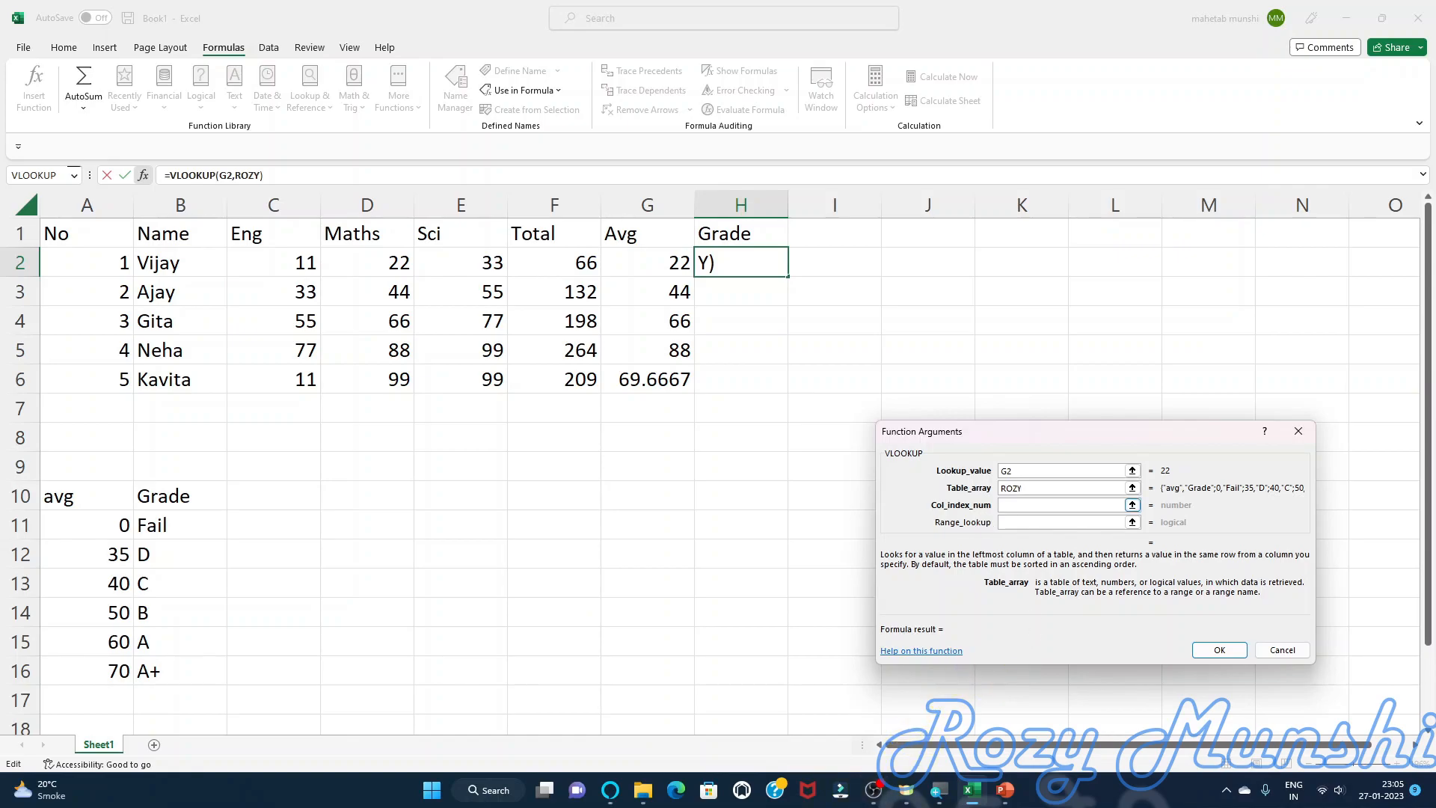
click(1122, 504)
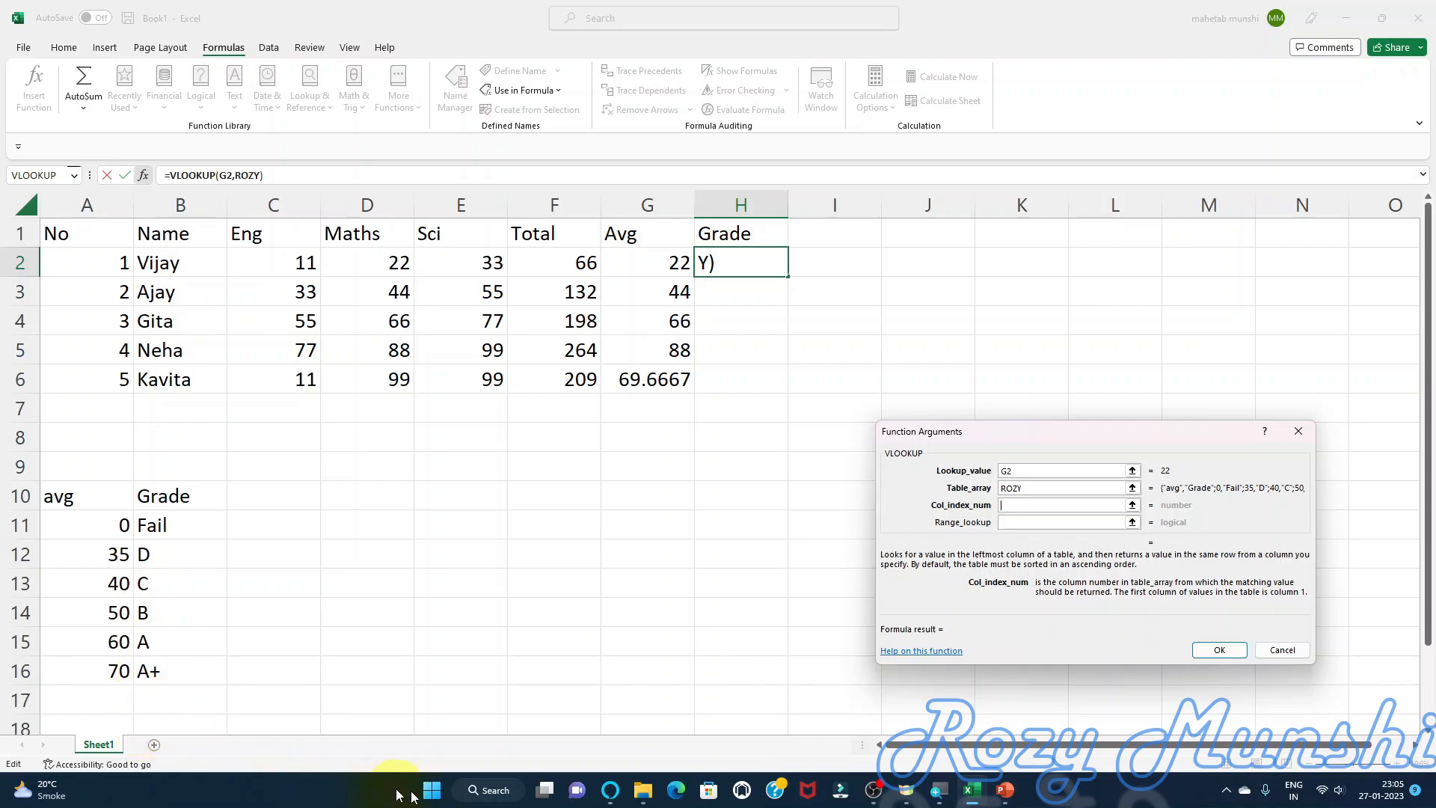
text(2)
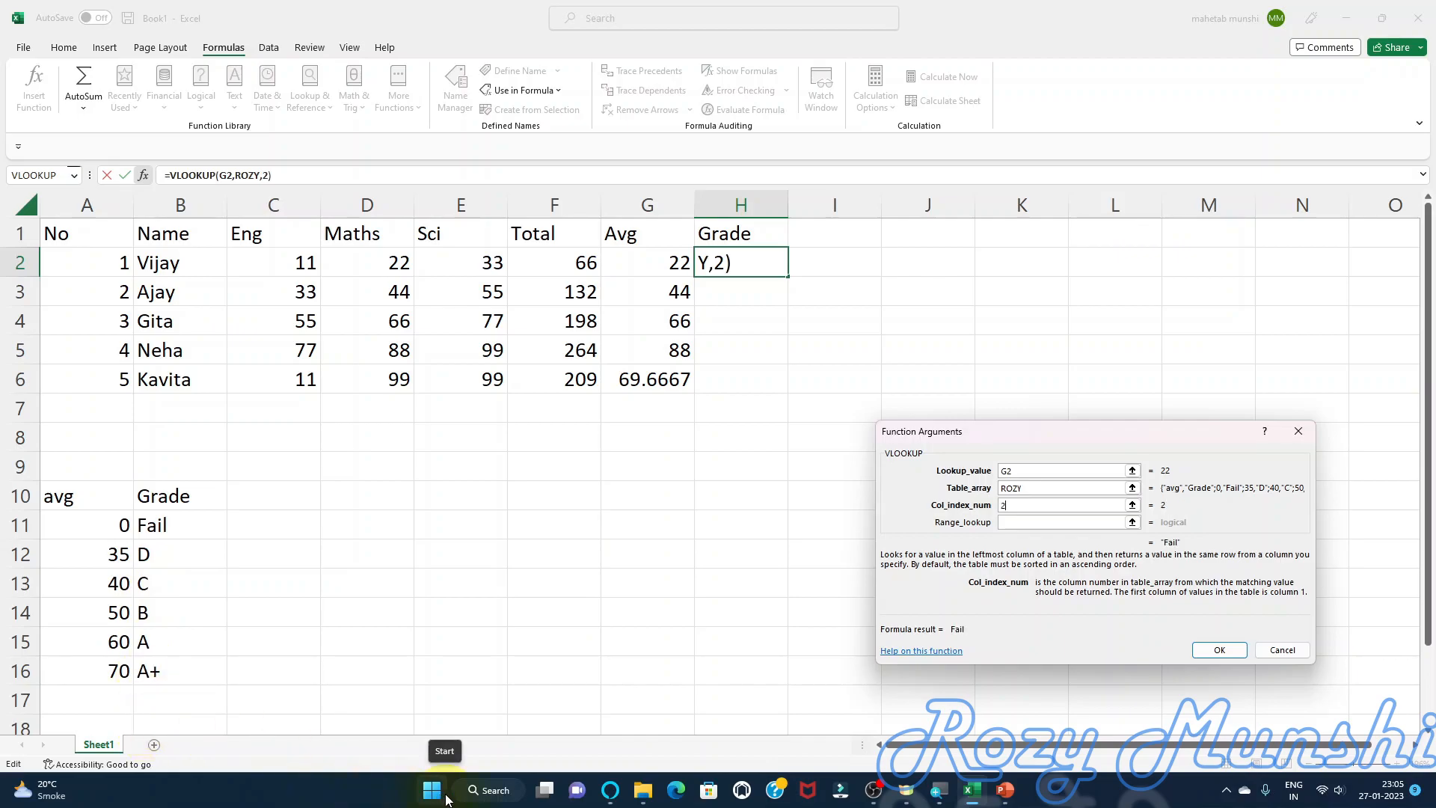
click(1219, 650)
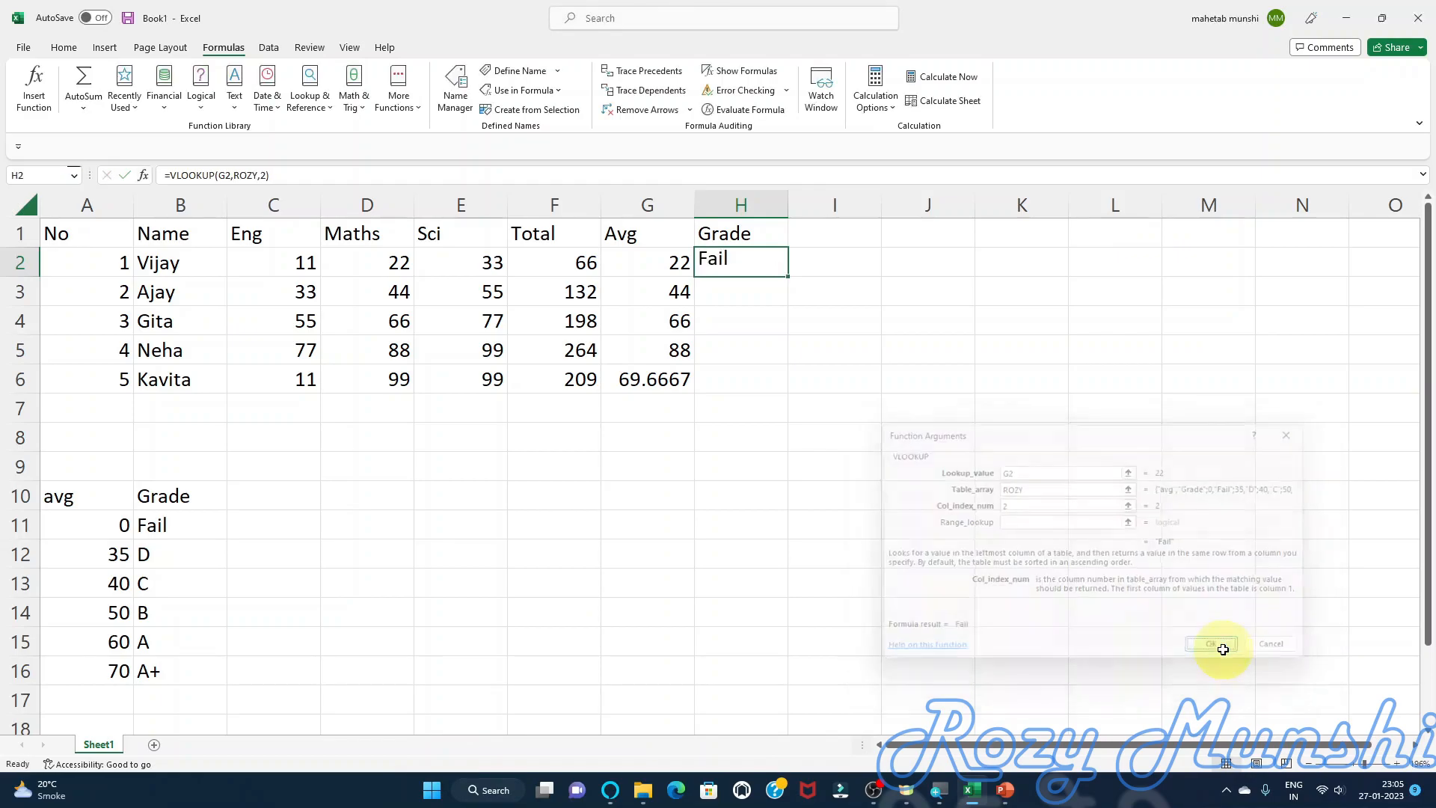
drag(788, 278, 780, 385)
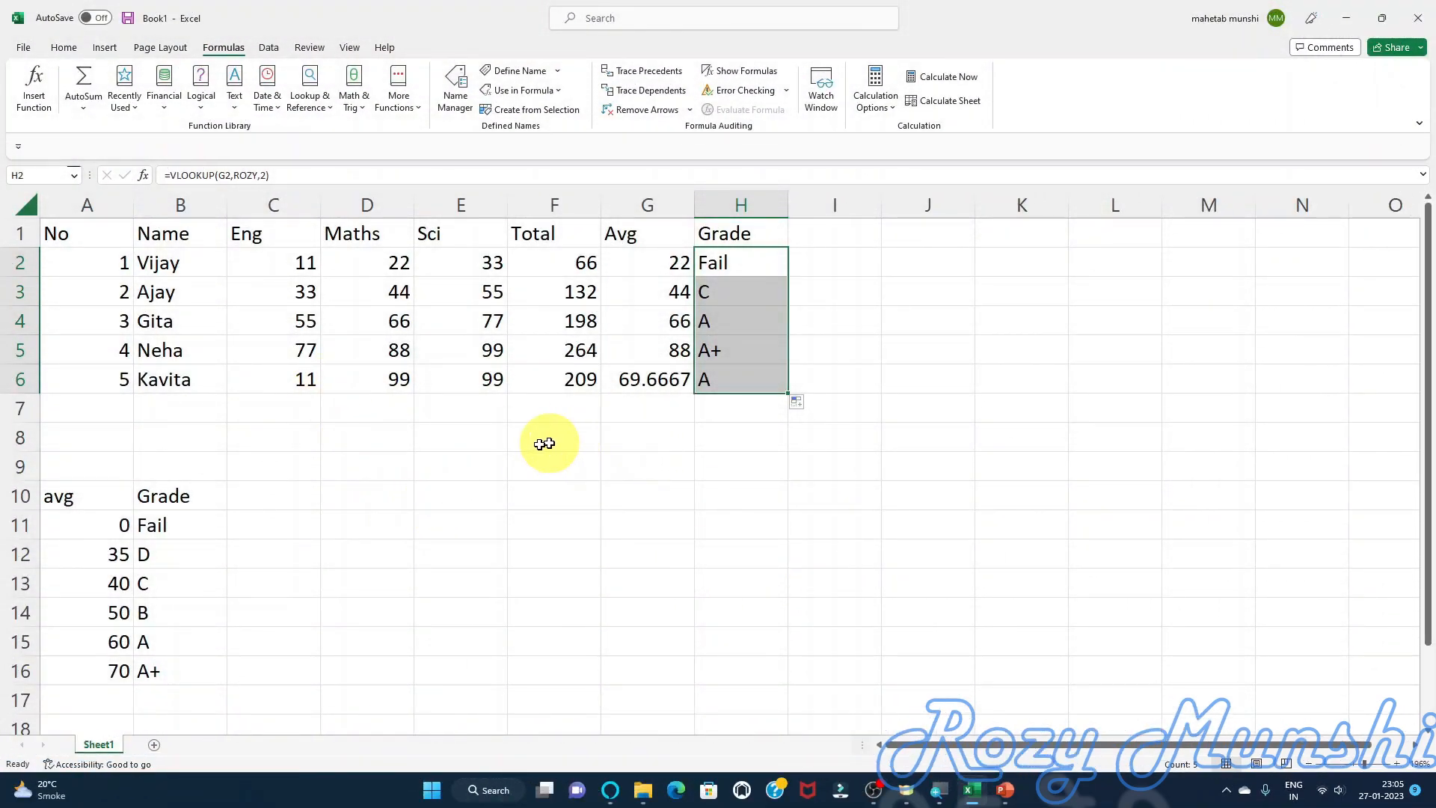
- Compare the fifth student's English mark in C6 with the grade formula in H6
click(458, 435)
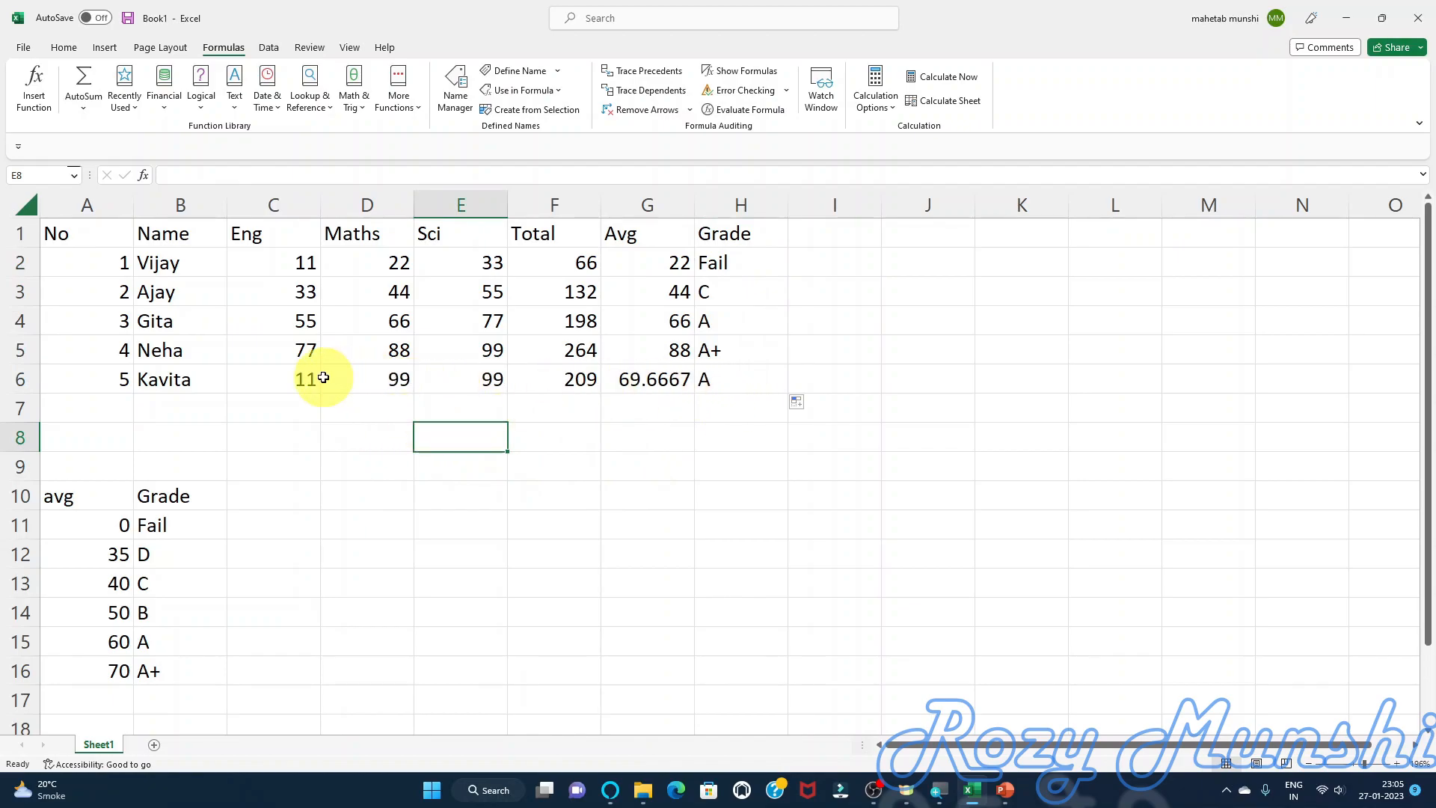
click(302, 379)
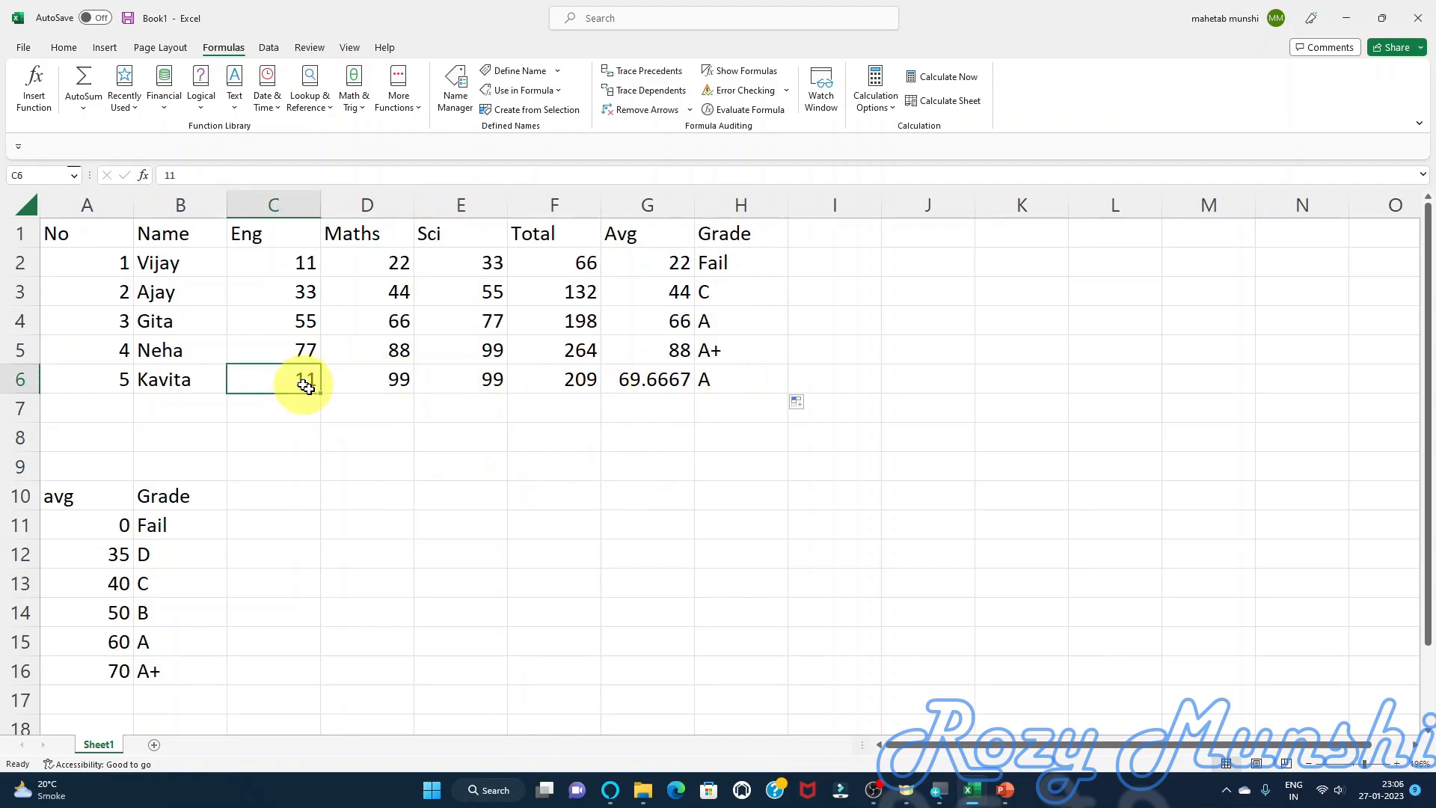
click(712, 377)
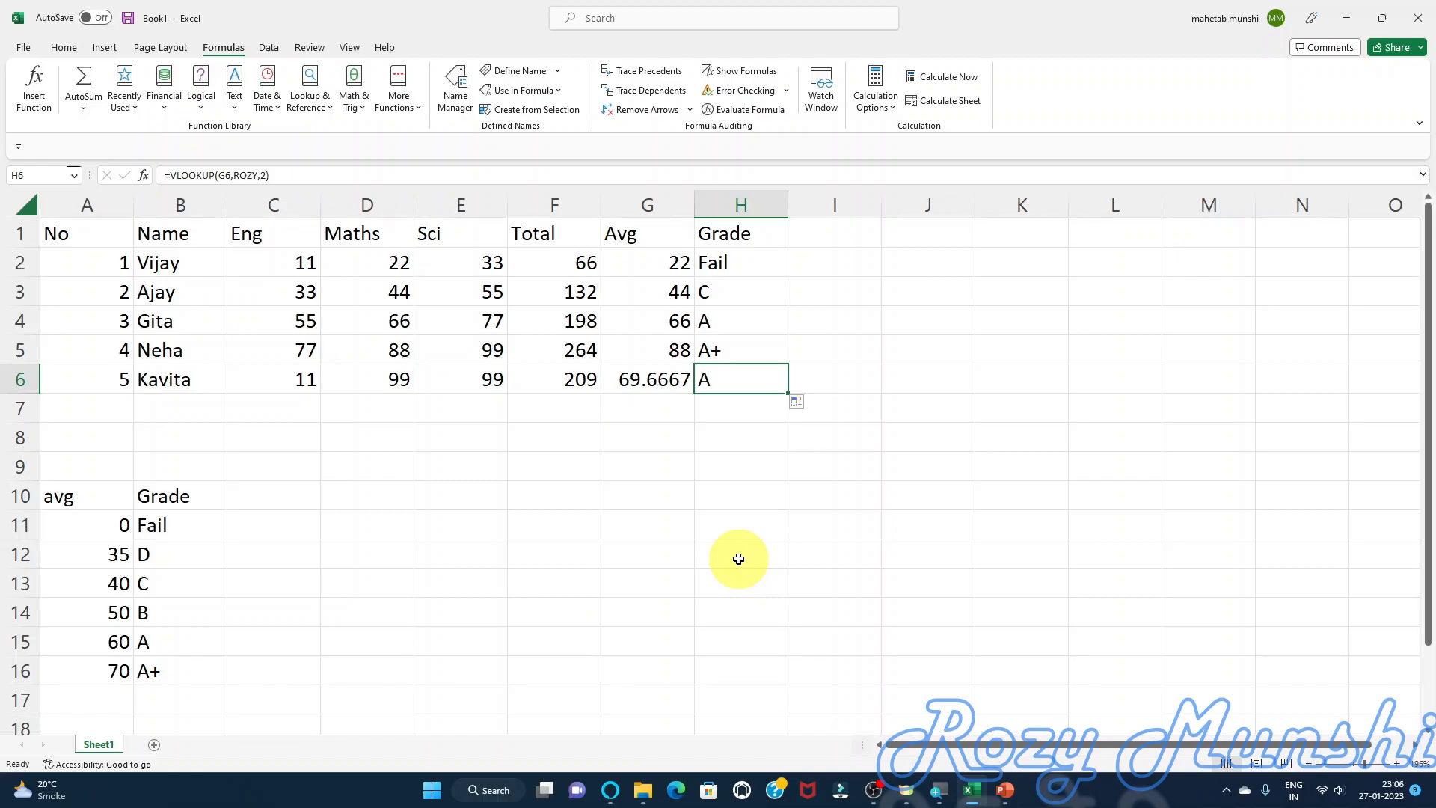
- Copy the VLOOKUP(G2,ROZY,2) expression from the formula in H2, leaving out the equals sign
click(727, 264)
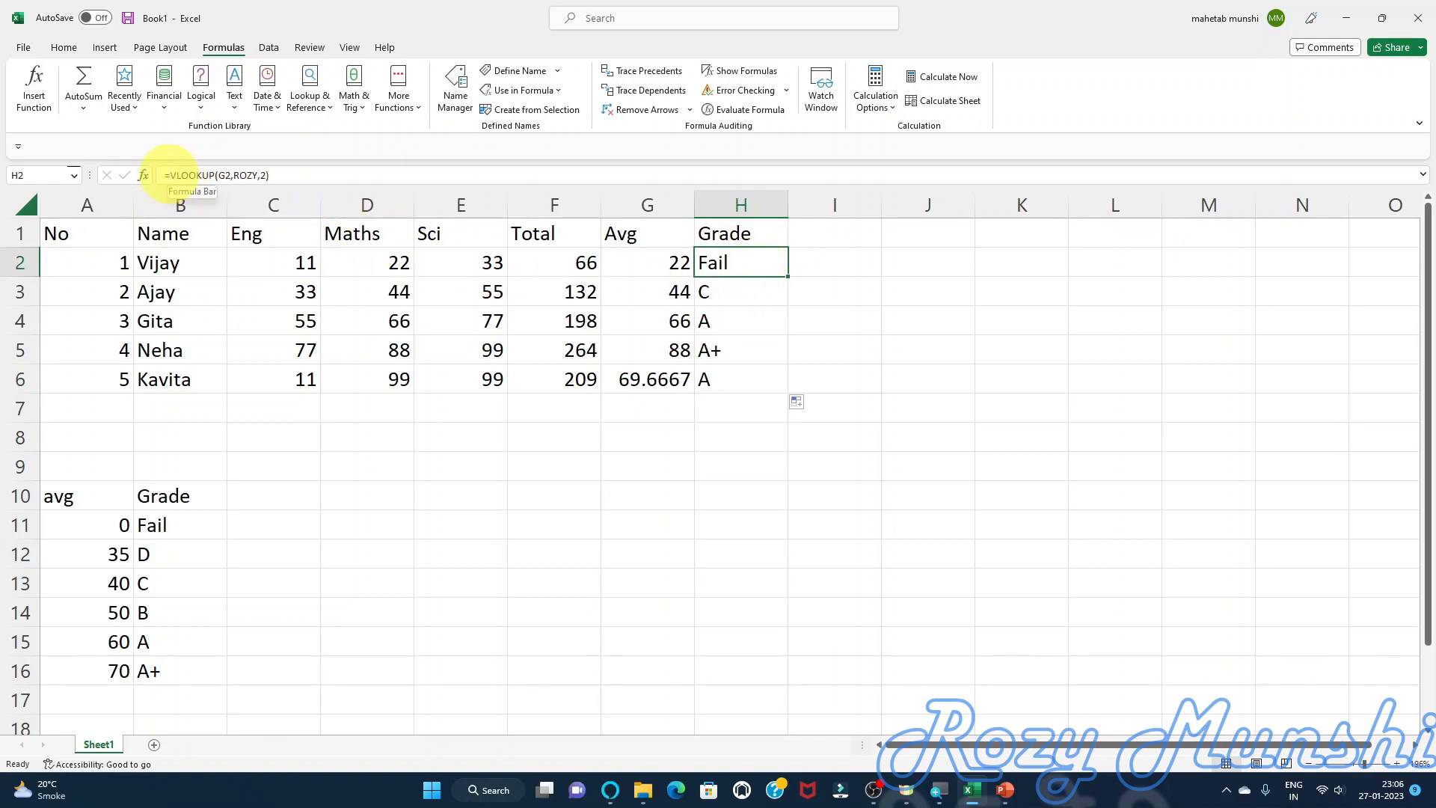
click(169, 175)
drag(170, 175, 270, 175)
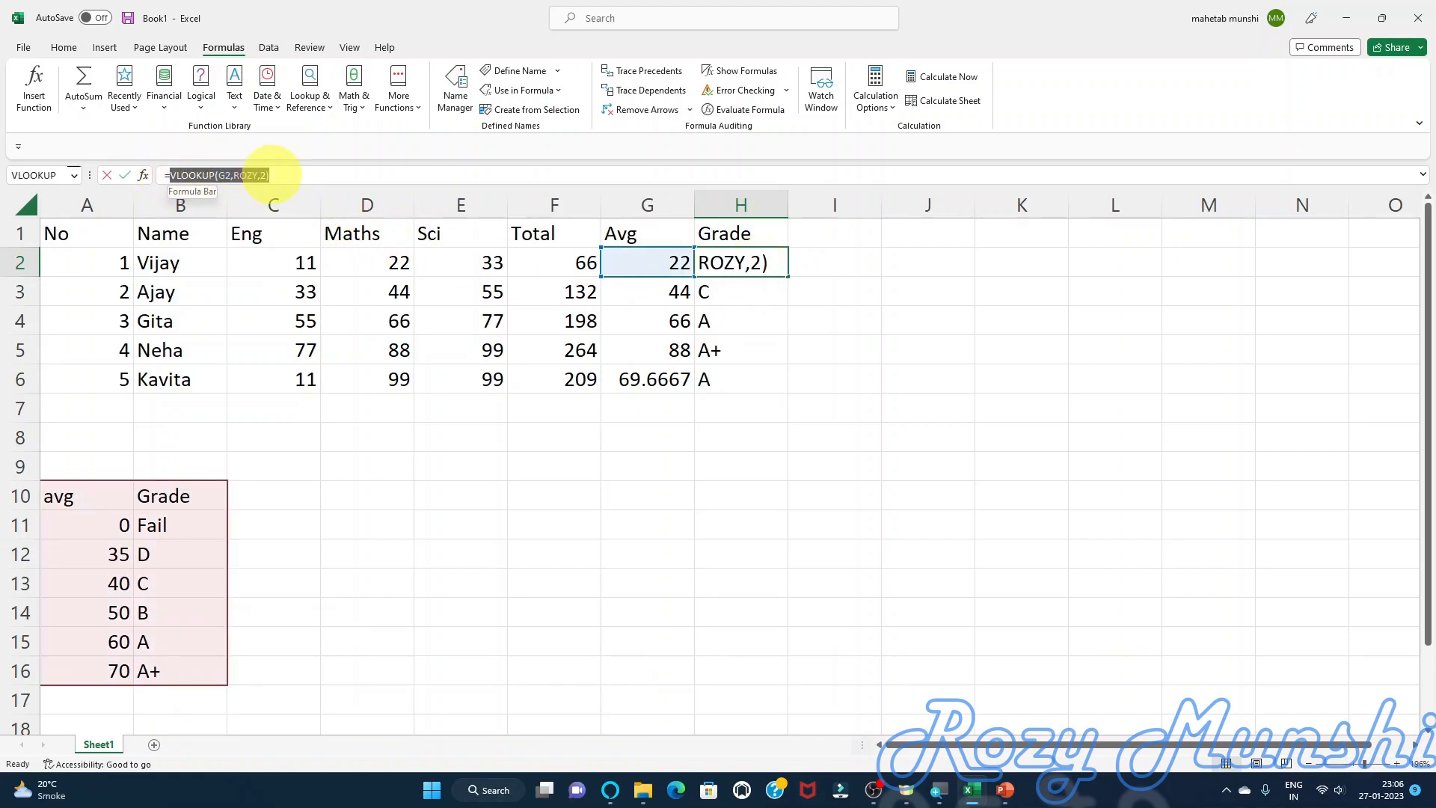
right_click(249, 175)
click(311, 212)
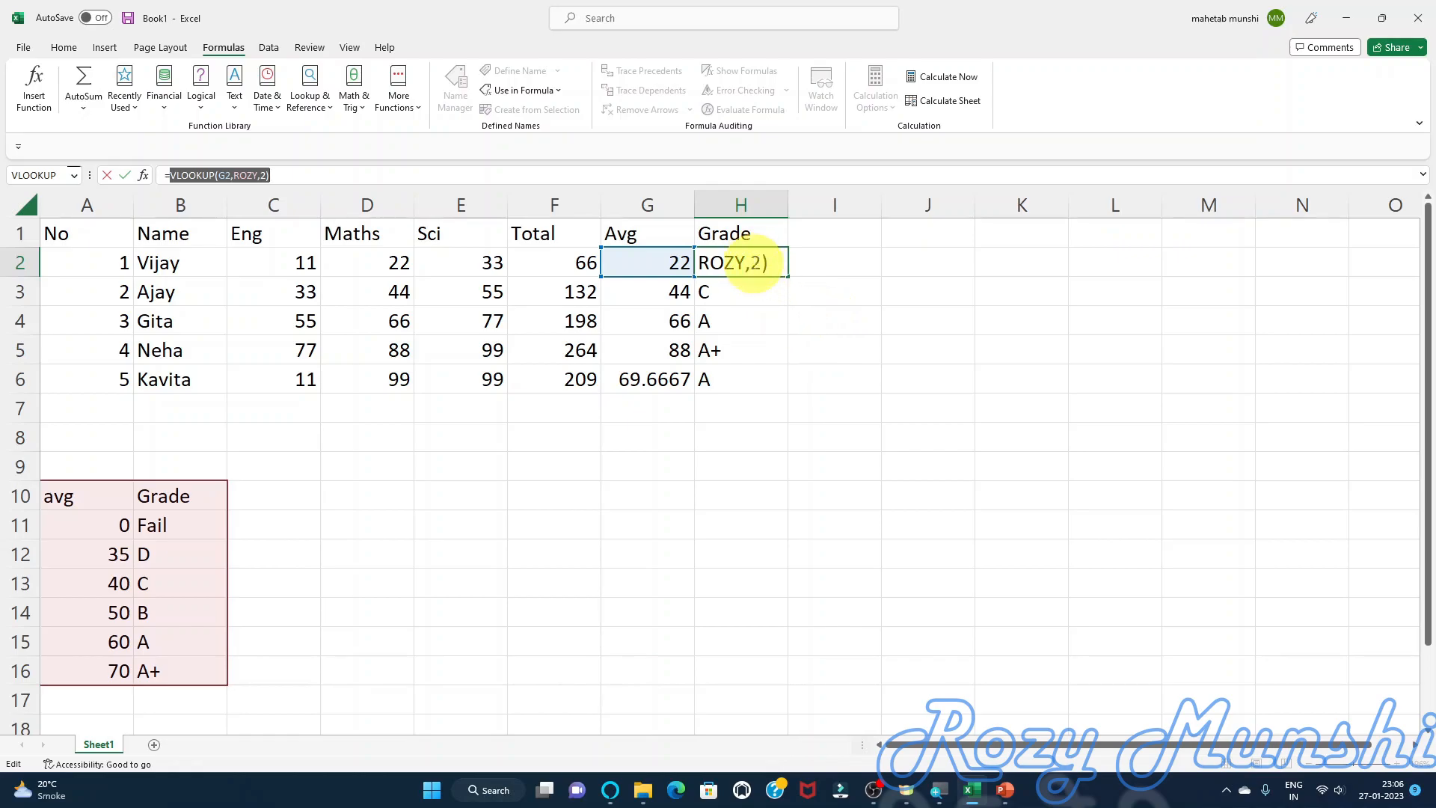
- Erase the formula in H2 and clear all the grades in H2:H6
click(303, 176)
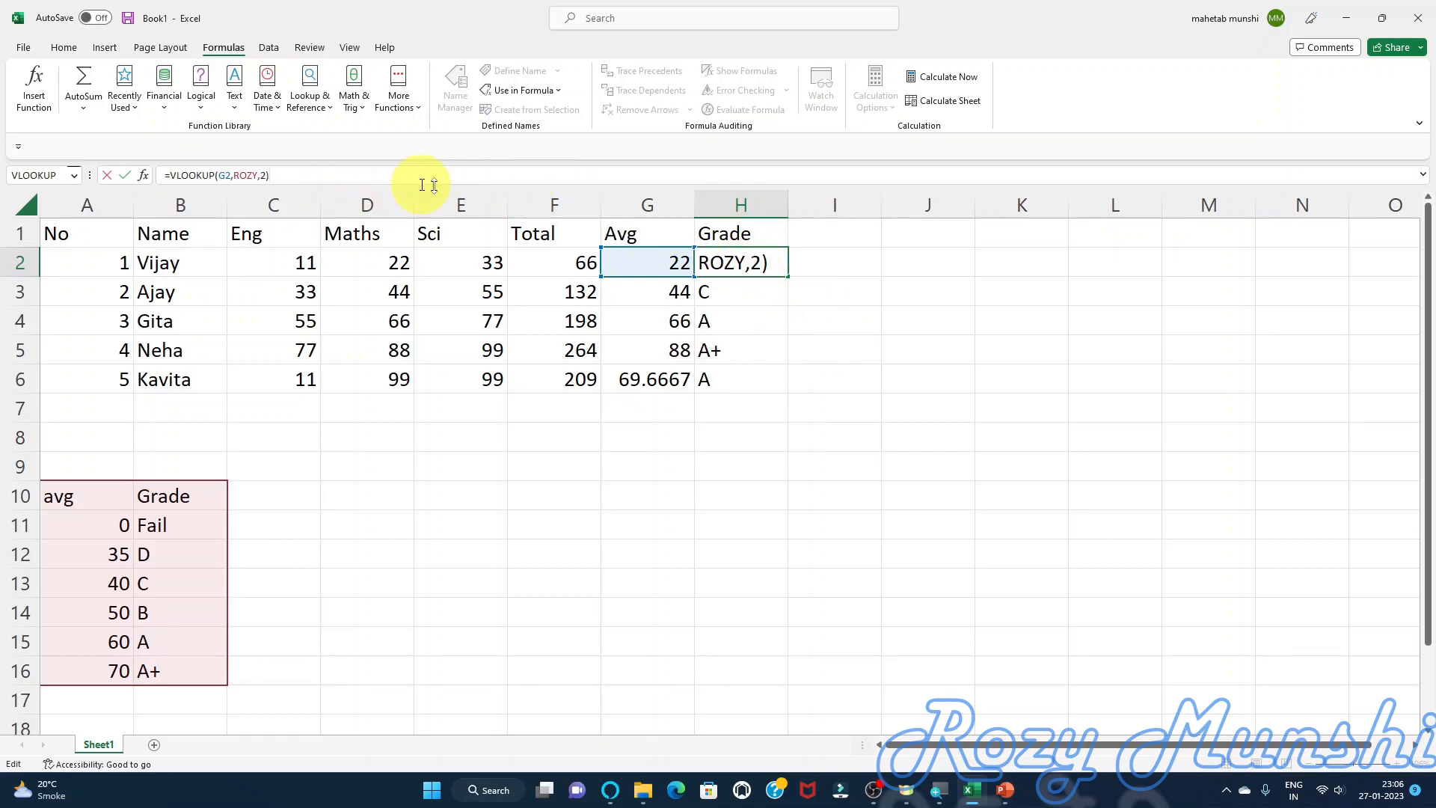
key(BackSpace)
key(BackSpace)
key(BackSpace)
key(BackSpace)
key(BackSpace)
key(BackSpace)
key(BackSpace)
key(BackSpace)
key(BackSpace)
key(BackSpace)
key(BackSpace)
key(BackSpace)
key(BackSpace)
key(BackSpace)
key(BackSpace)
key(BackSpace)
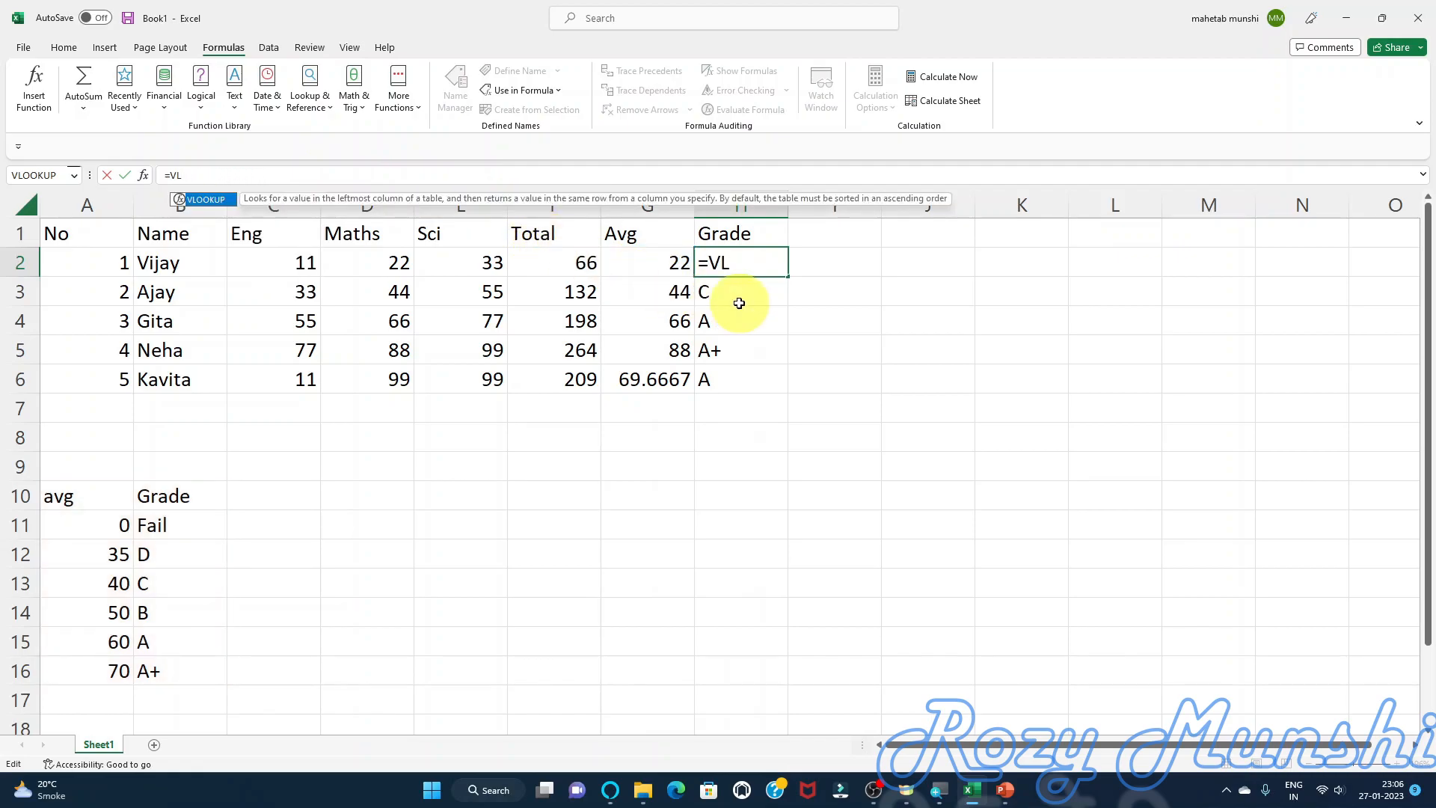
key(BackSpace)
key(BackSpace)
key(BackSpace)
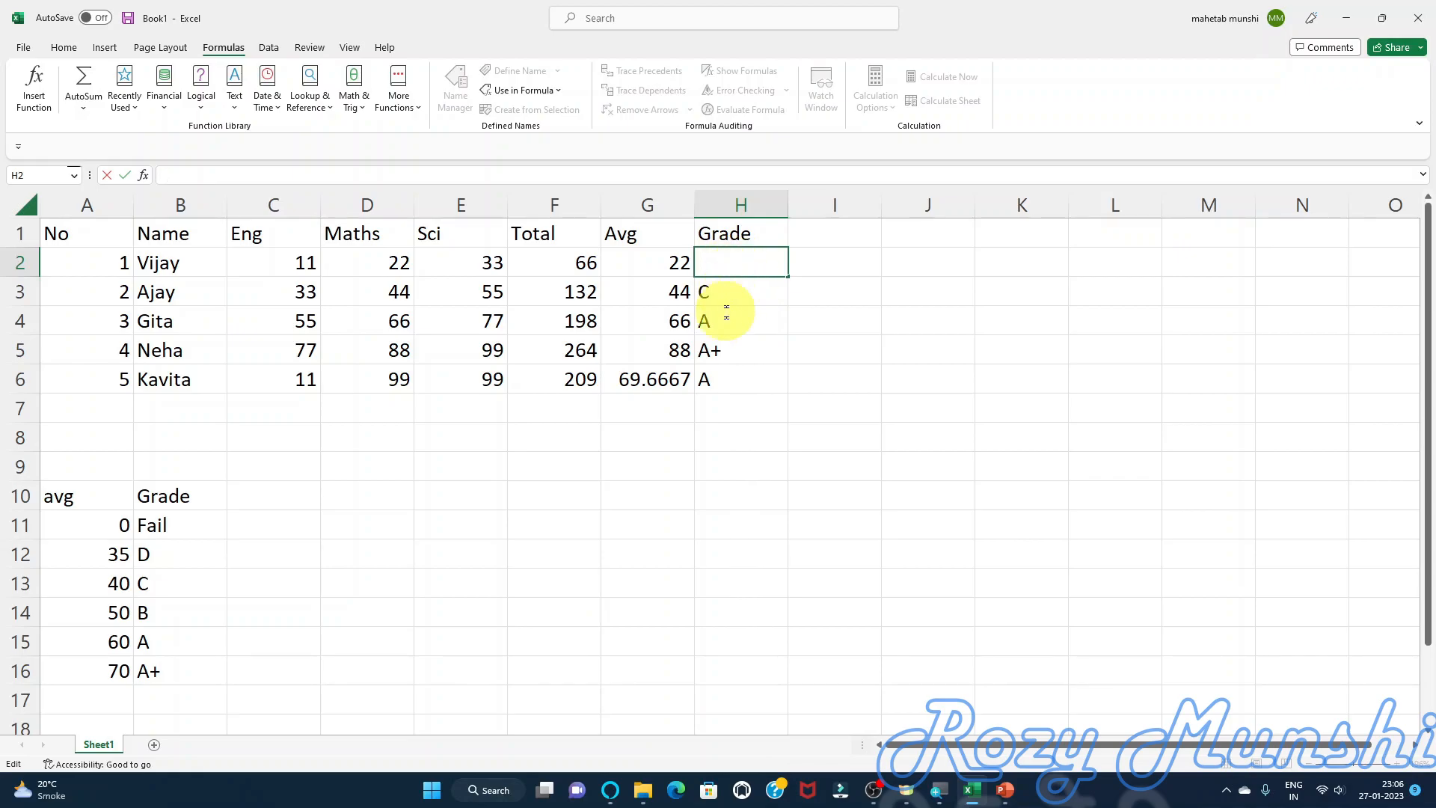
click(736, 379)
drag(752, 390, 733, 269)
key(Delete)
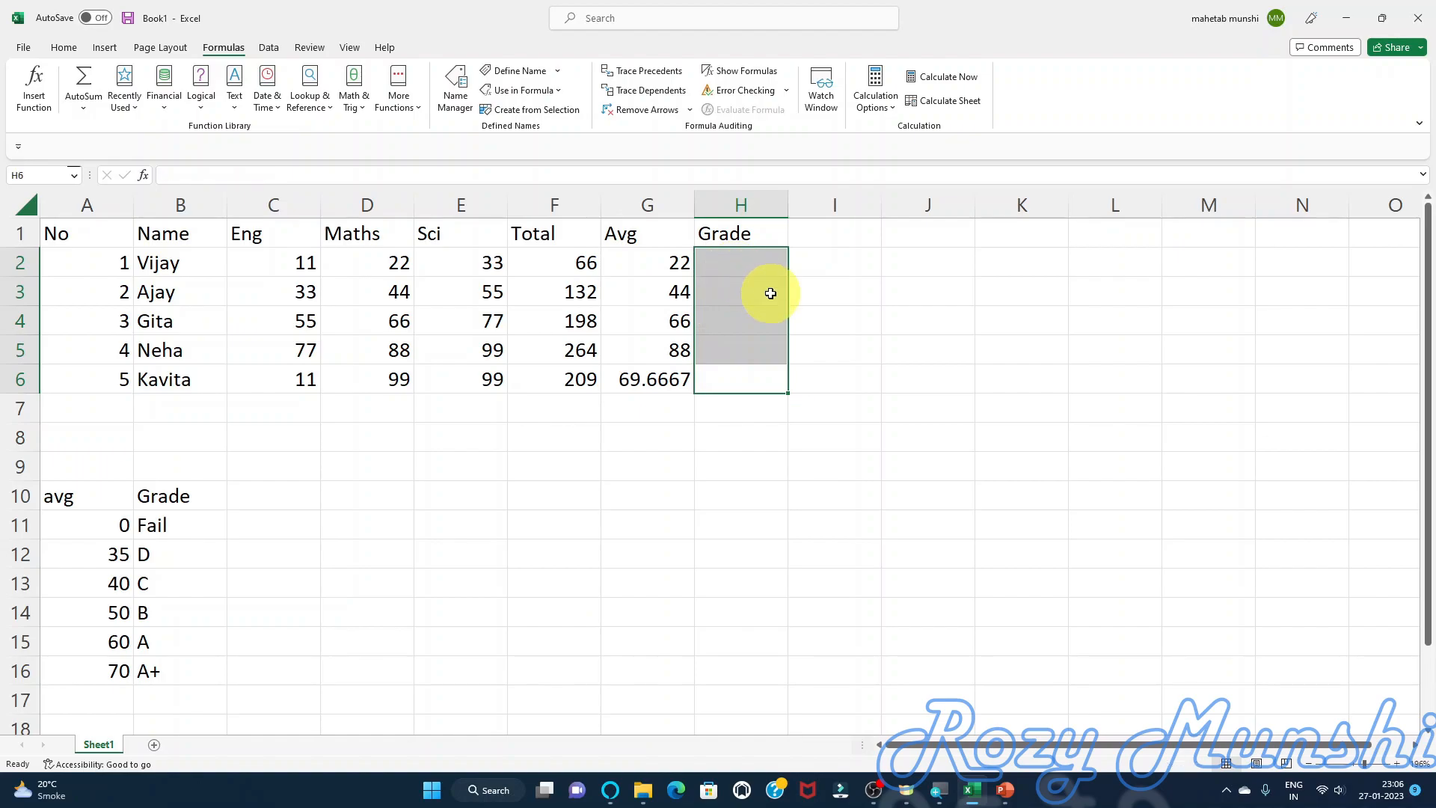
- Insert the IF function in the first student's Grade cell, H2
click(744, 259)
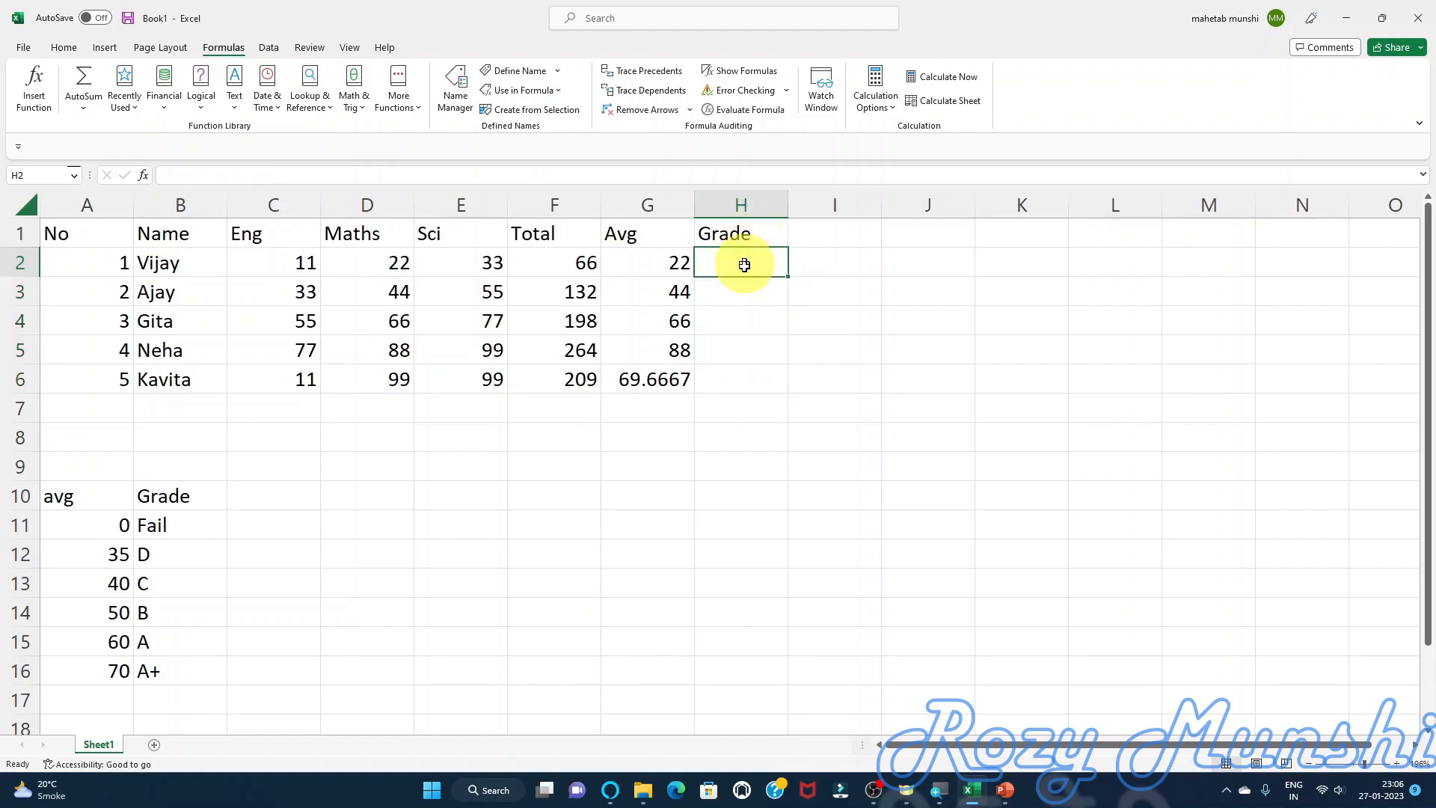
click(143, 175)
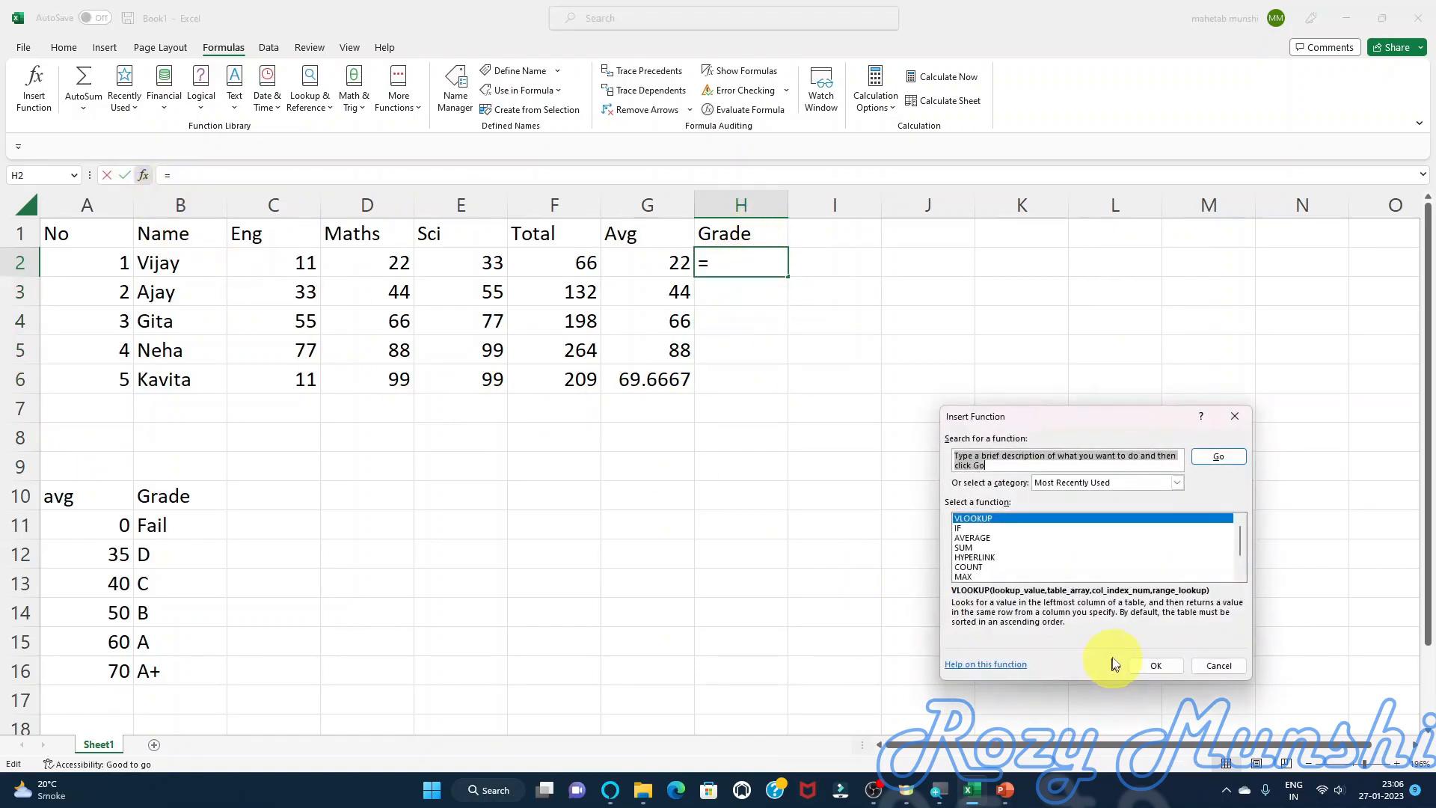
click(964, 529)
click(1157, 664)
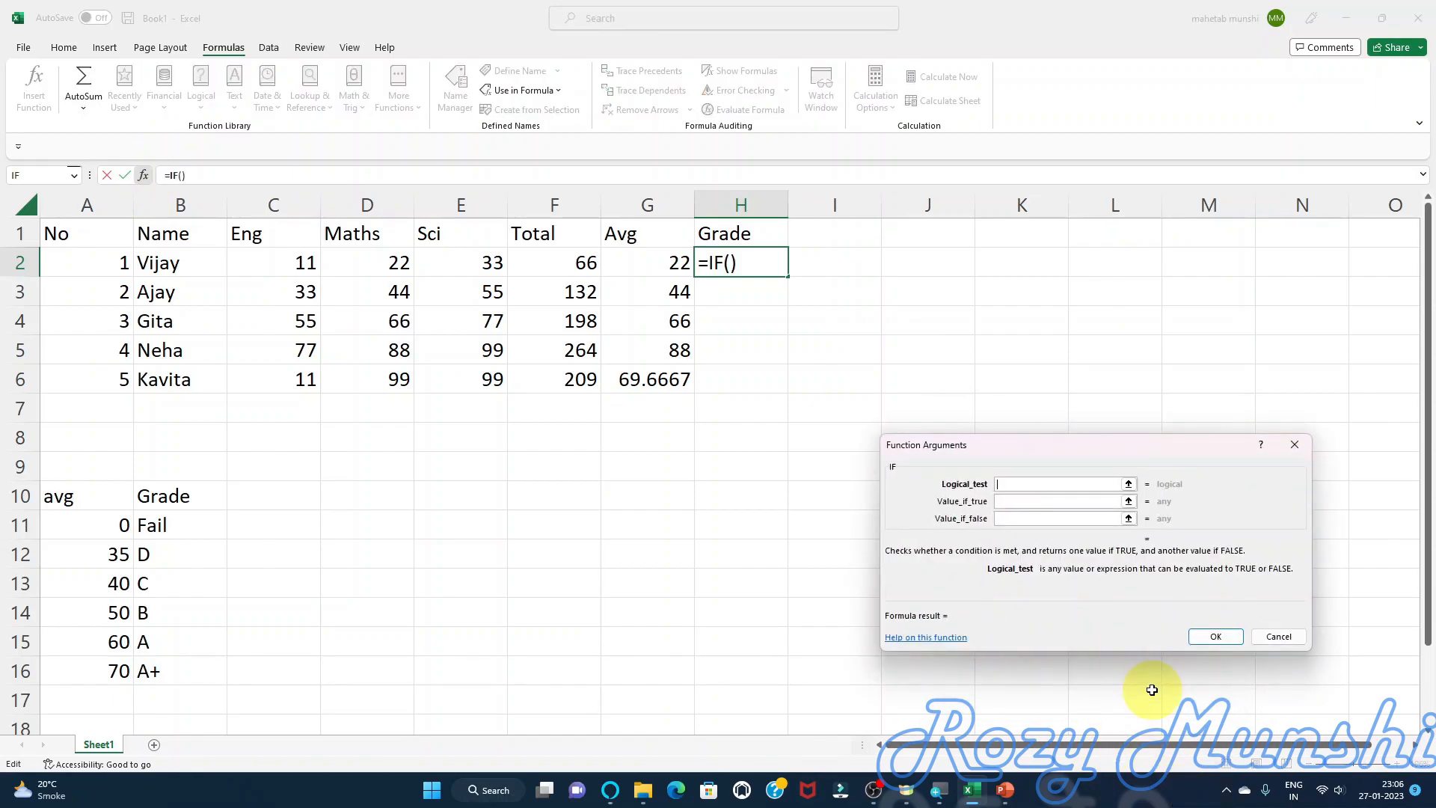
- Set the IF logical test to MIN(C2:E2)<35 and the value if true to Fail
text(MIN(C2:)
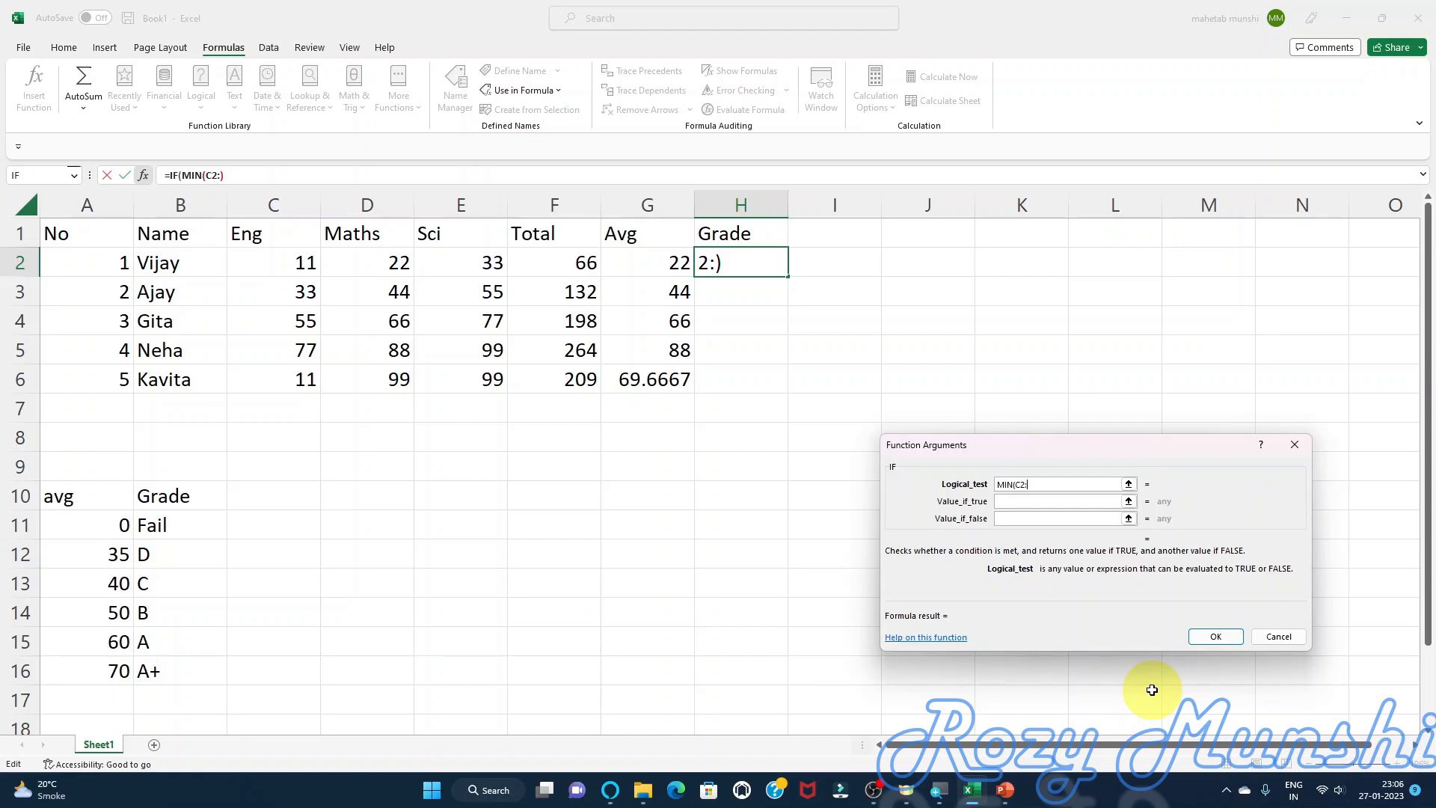
text(E2)<35)
click(1014, 507)
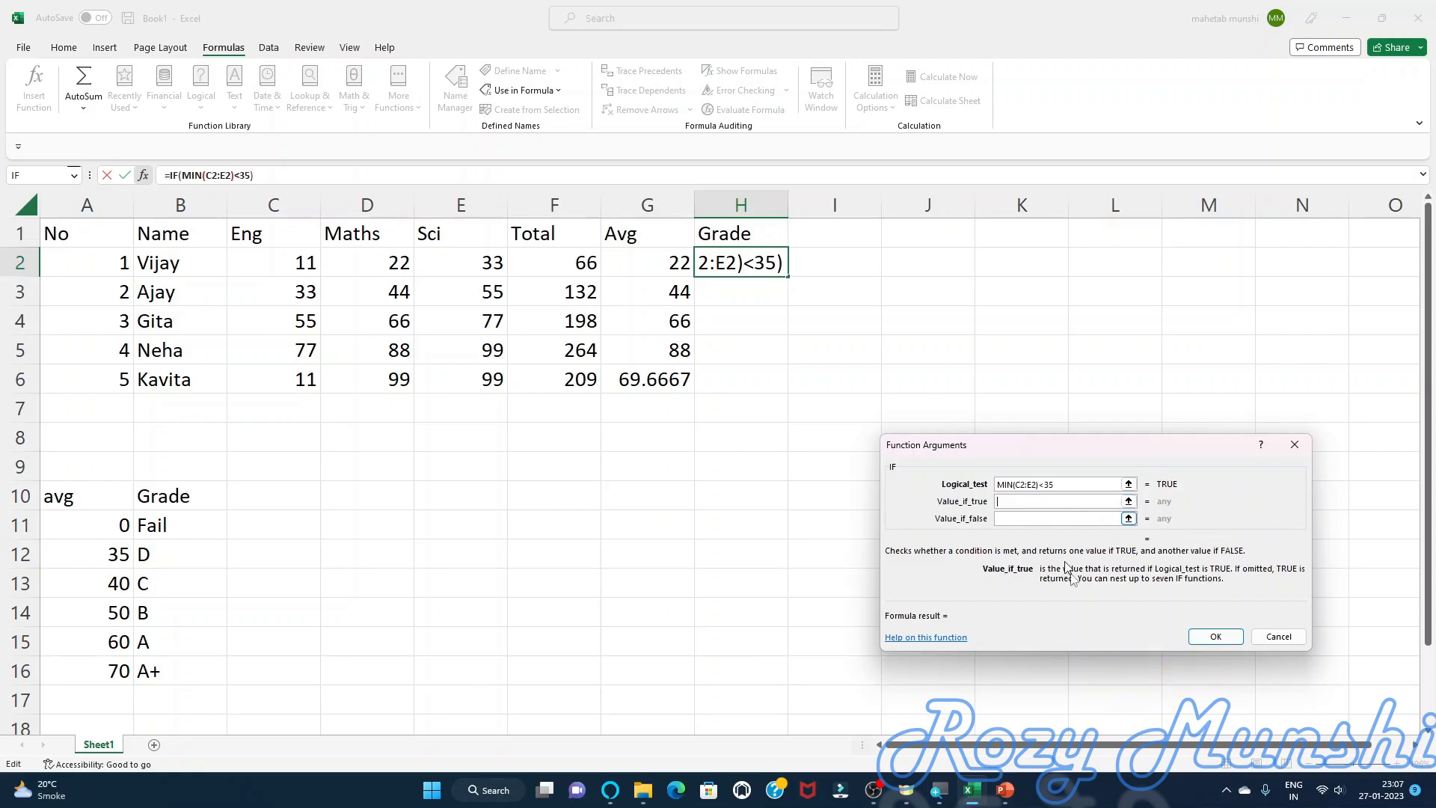
text(fAIL)
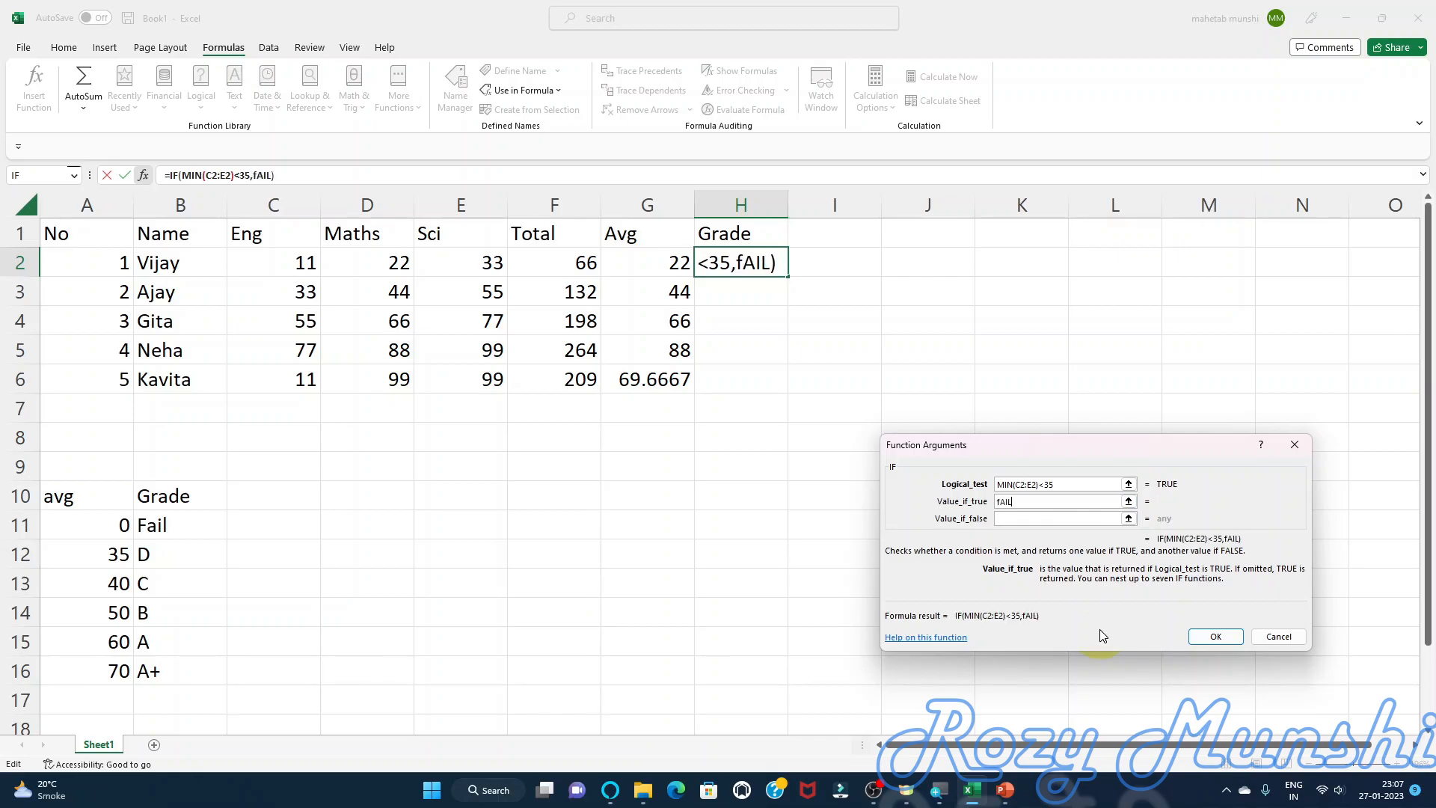
key(BackSpace)
key(BackSpace)
key(BackSpace)
key(BackSpace)
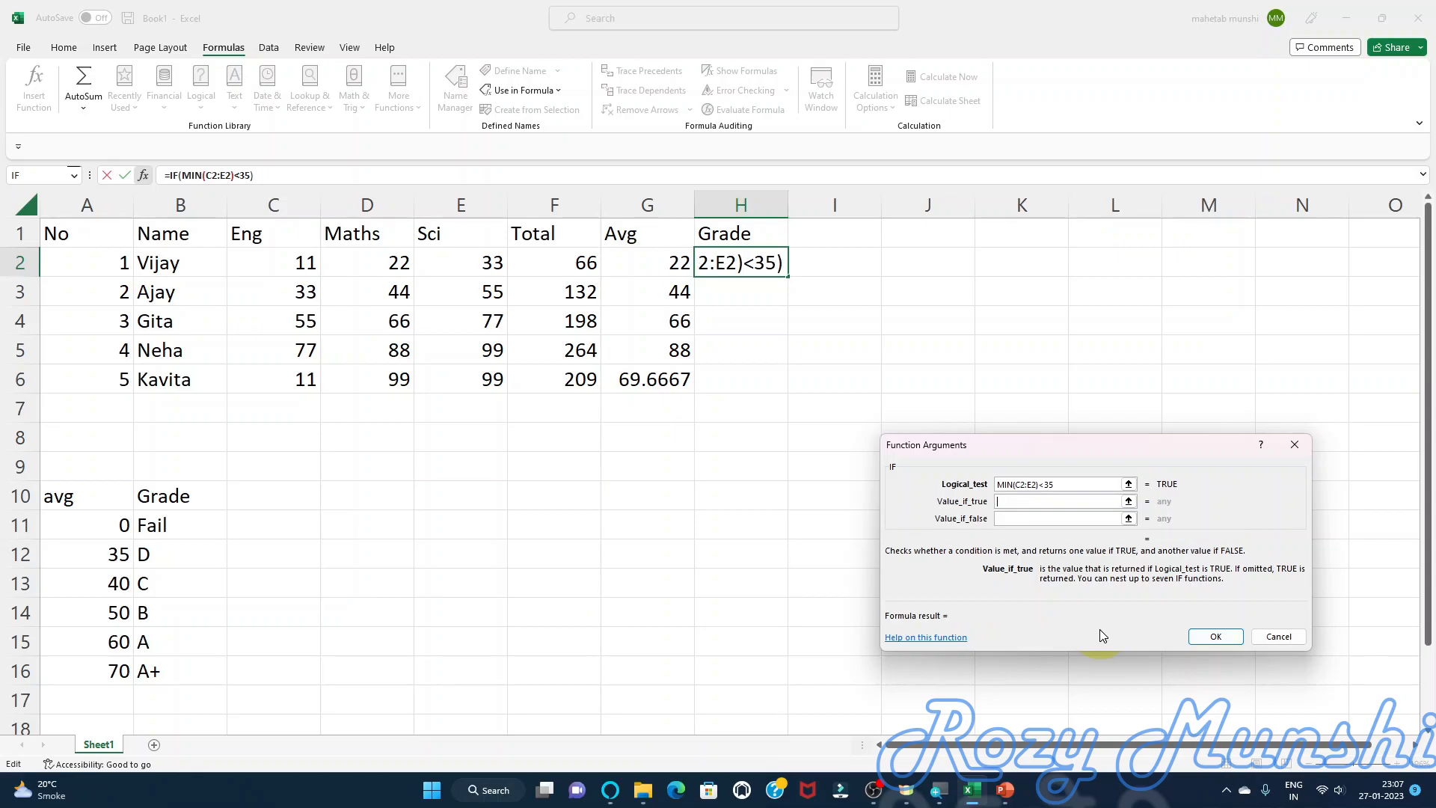
text(Fail)
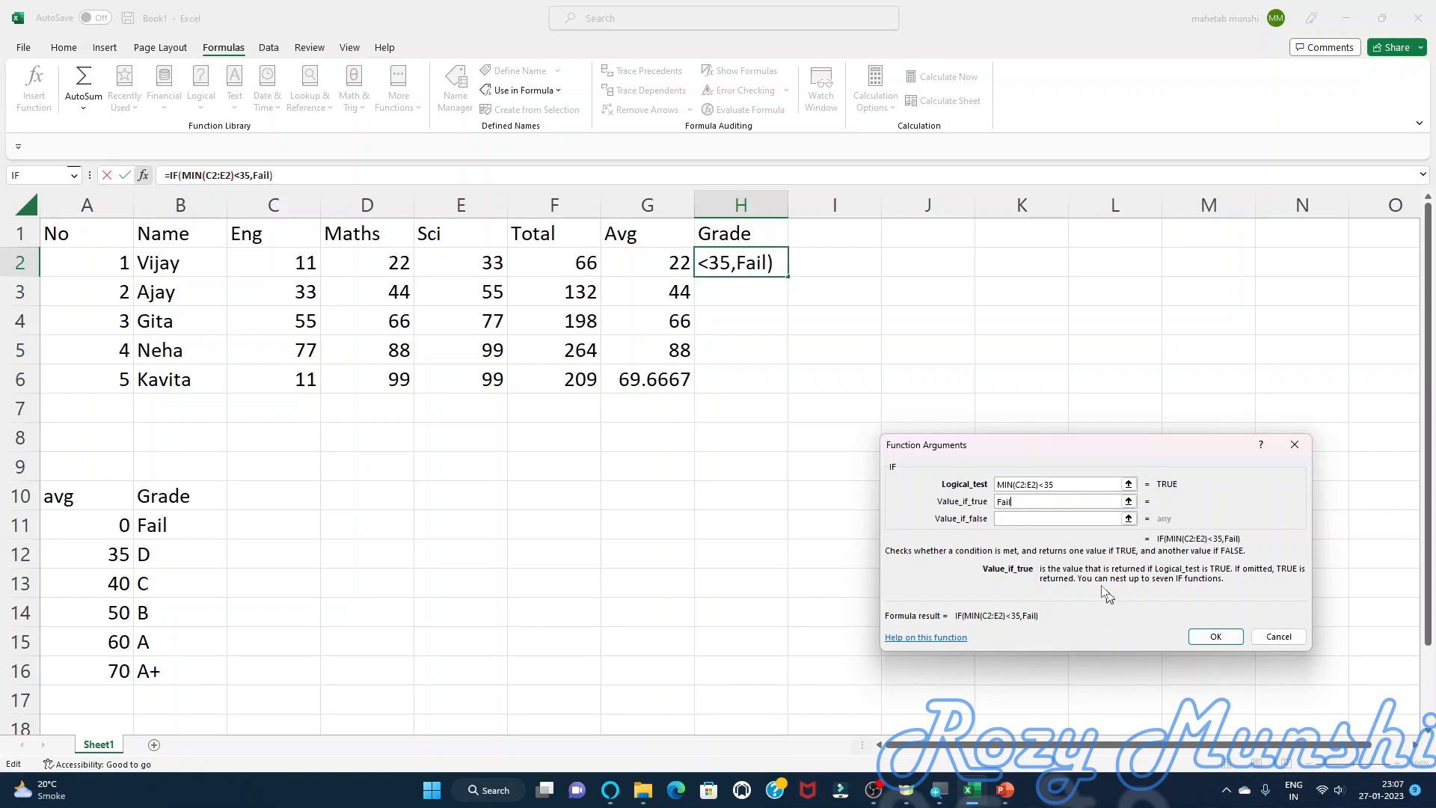
key(Tab)
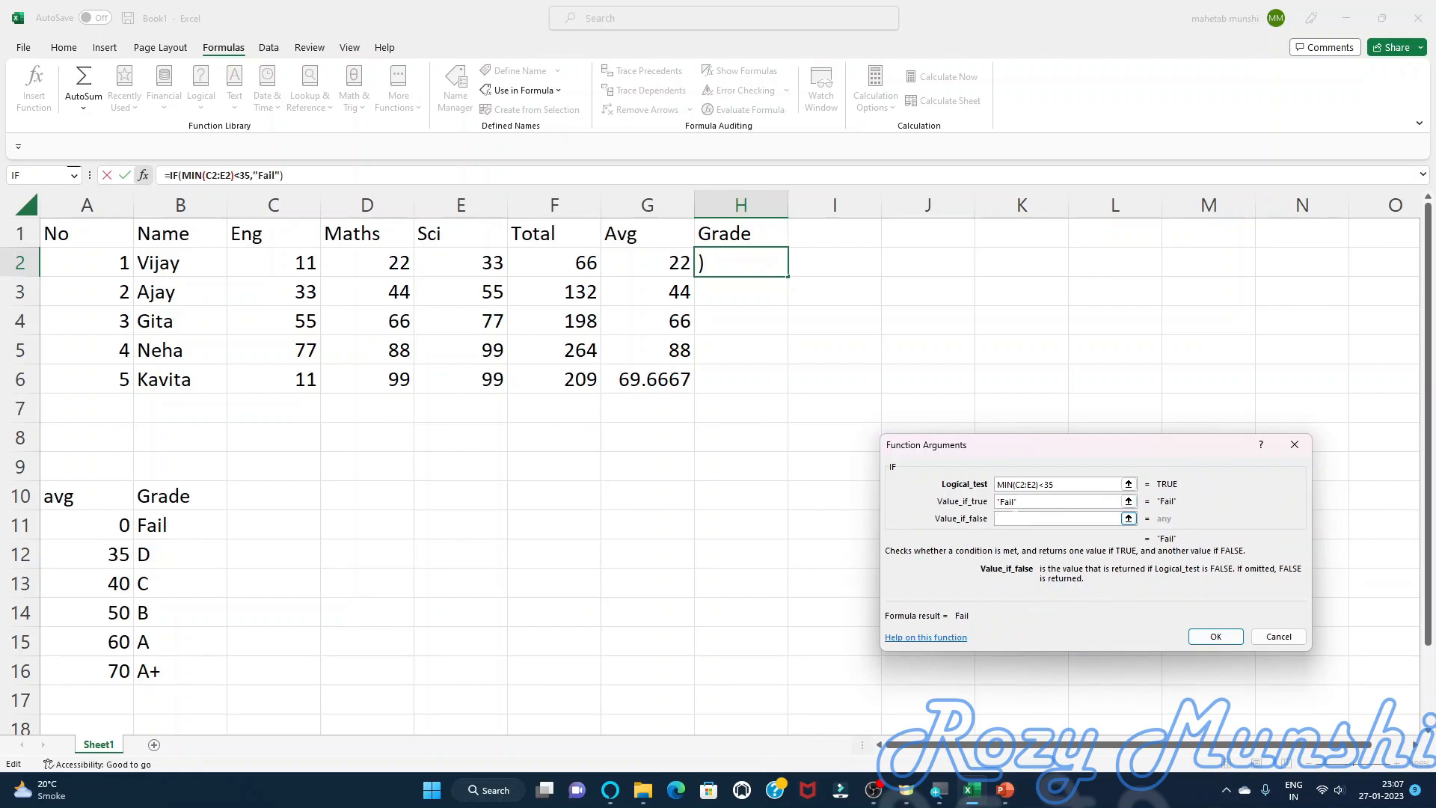
- Paste the copied VLOOKUP(G2,ROZY,2) as the value if false and fill the finished formula down from H2 to H6
right_click(1017, 518)
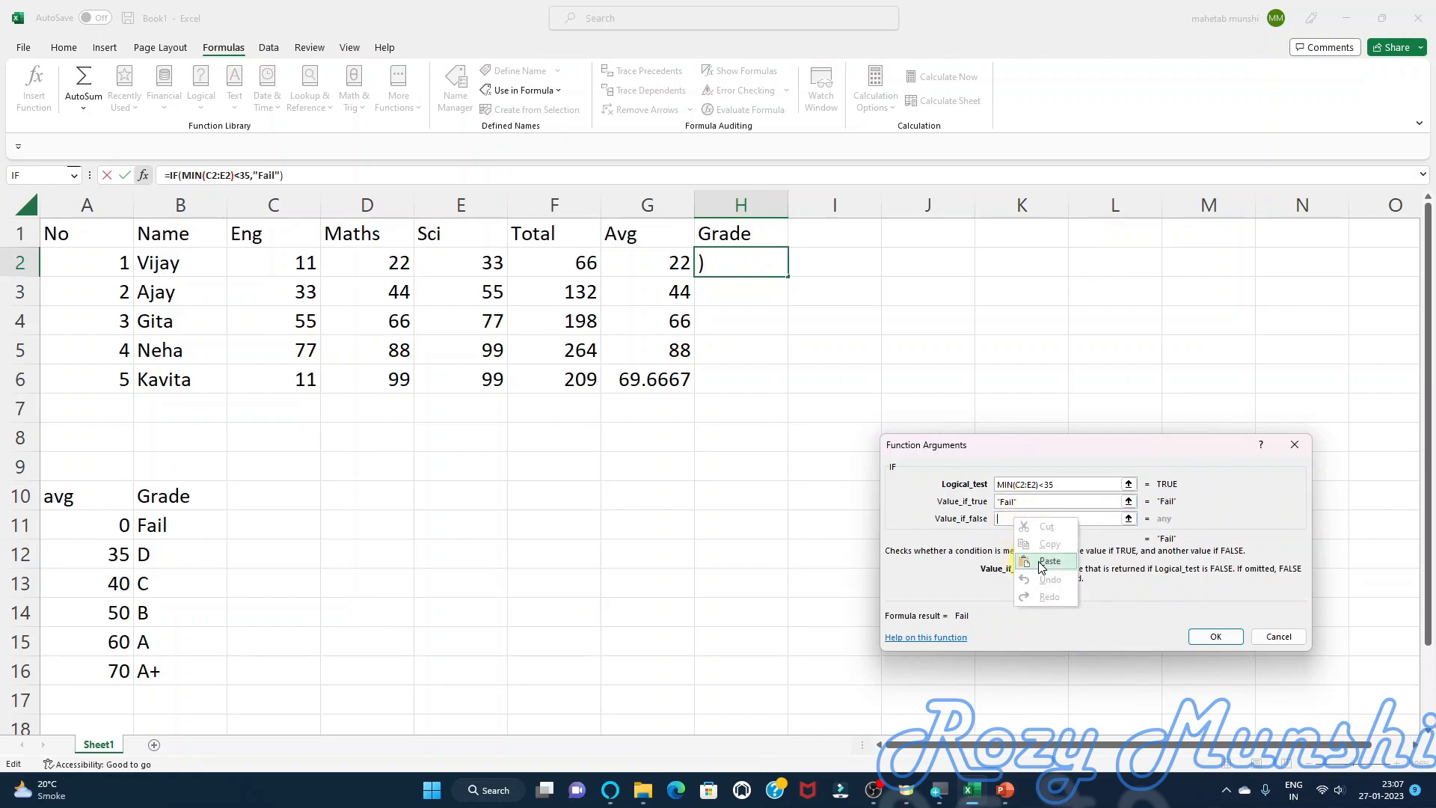
click(1047, 561)
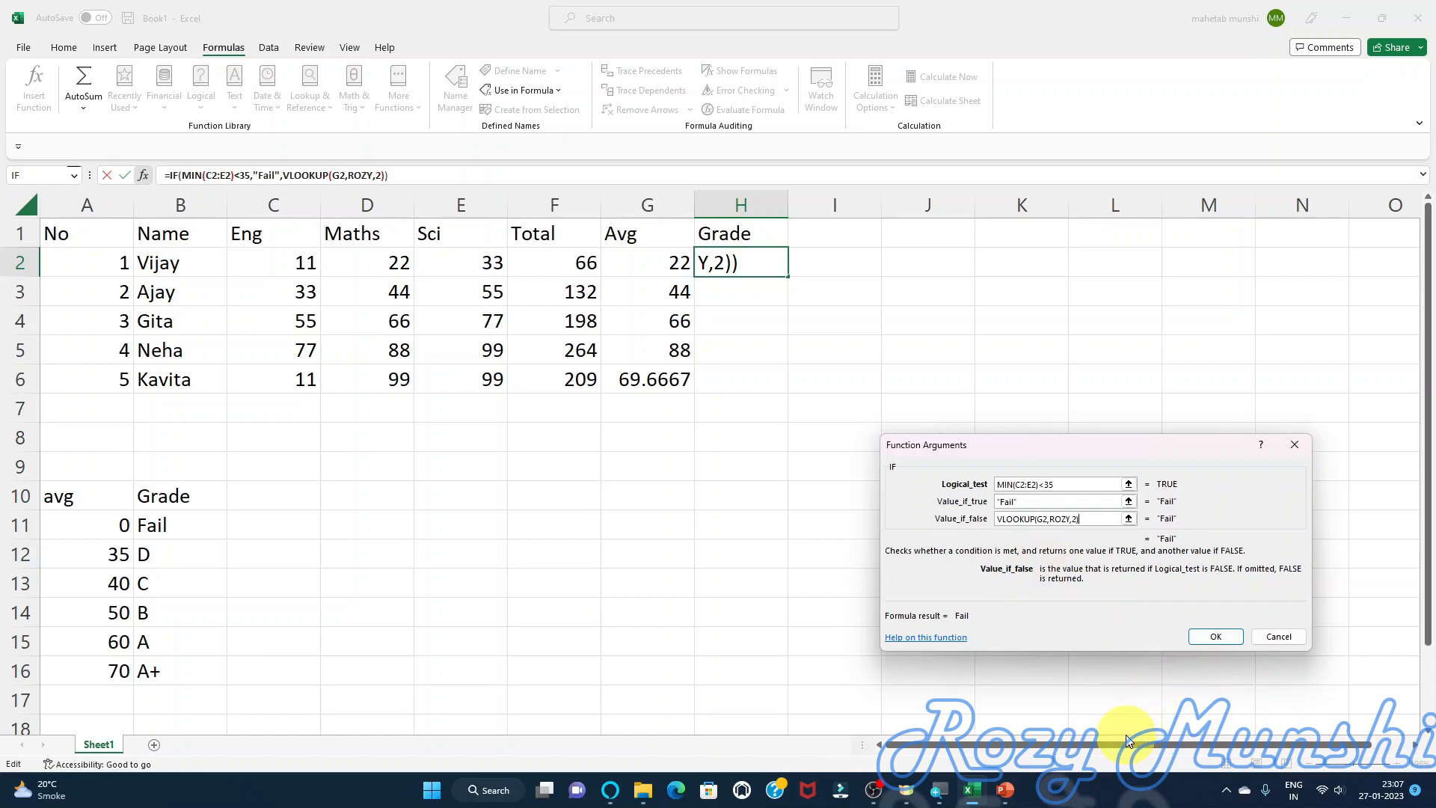
click(1215, 636)
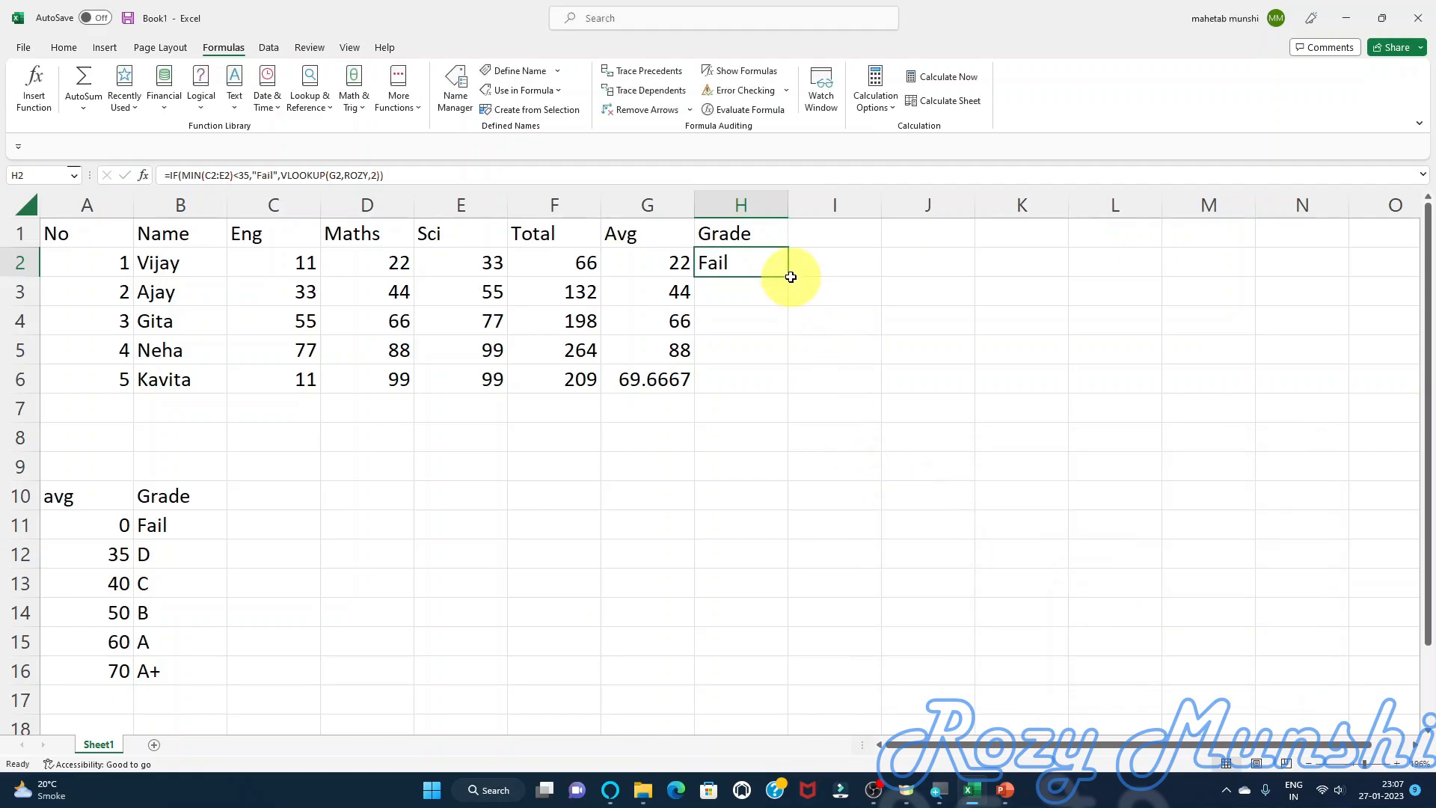
drag(788, 278, 778, 390)
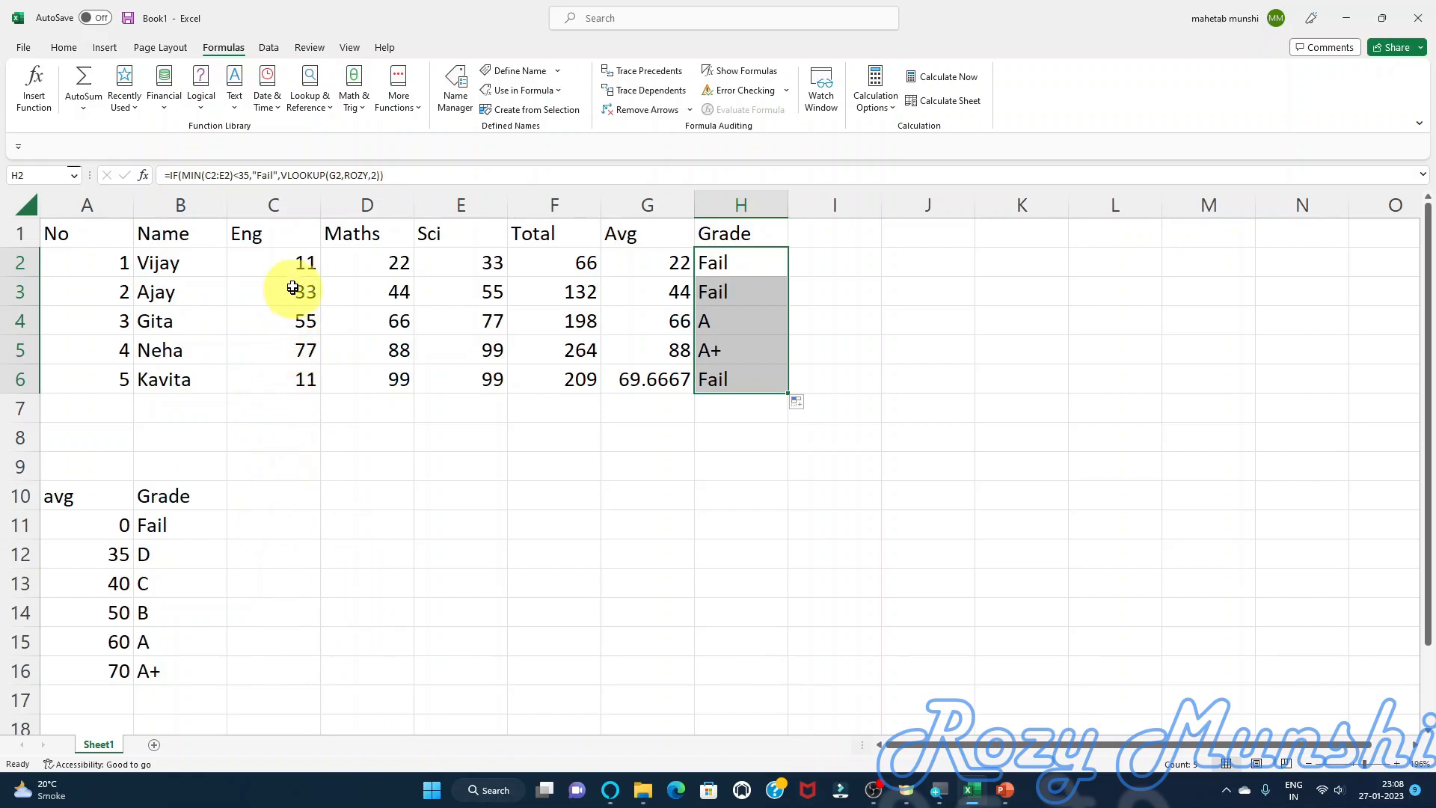
- Add a sixth student in row 7 with number 6 and the student's first name
click(285, 266)
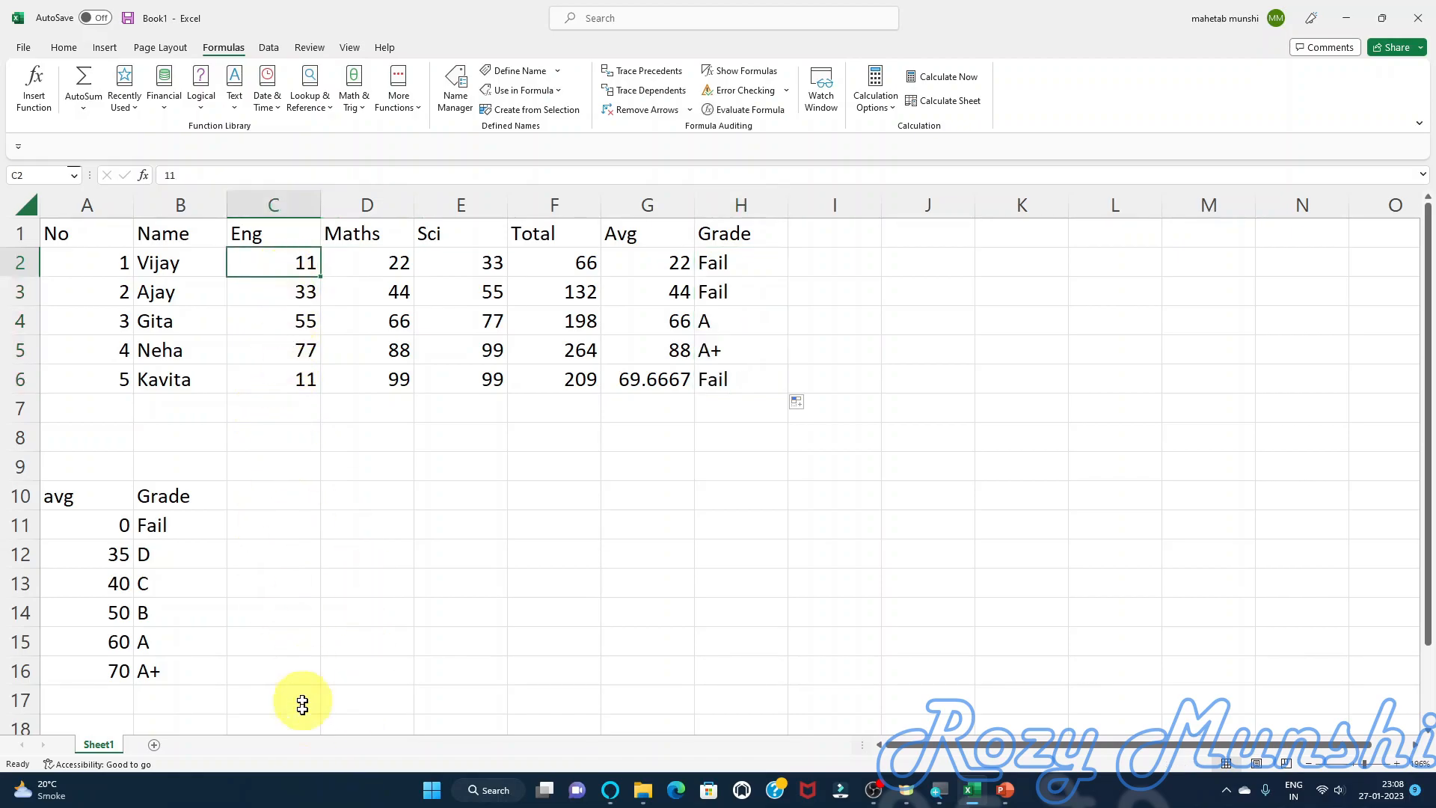
click(121, 407)
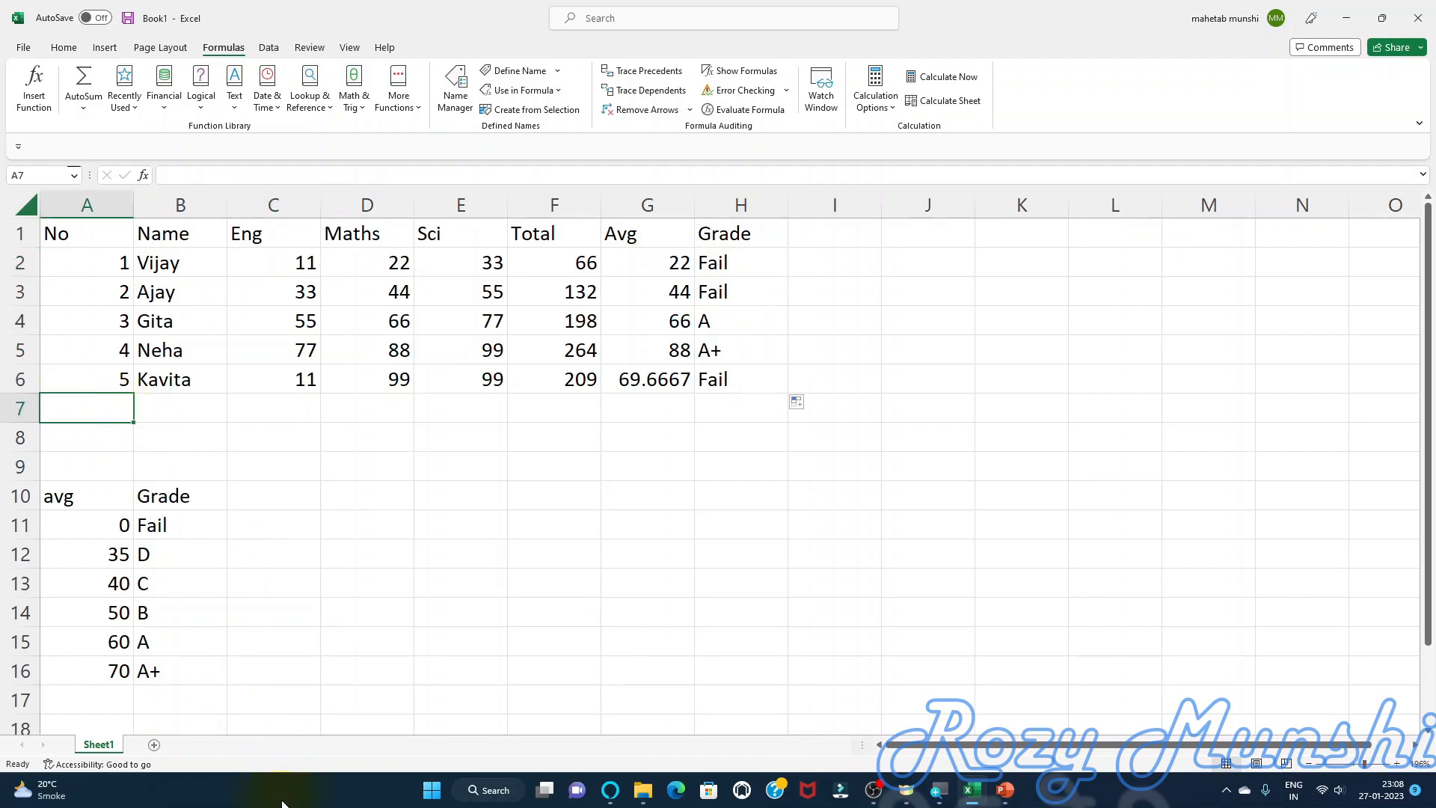
text(6)
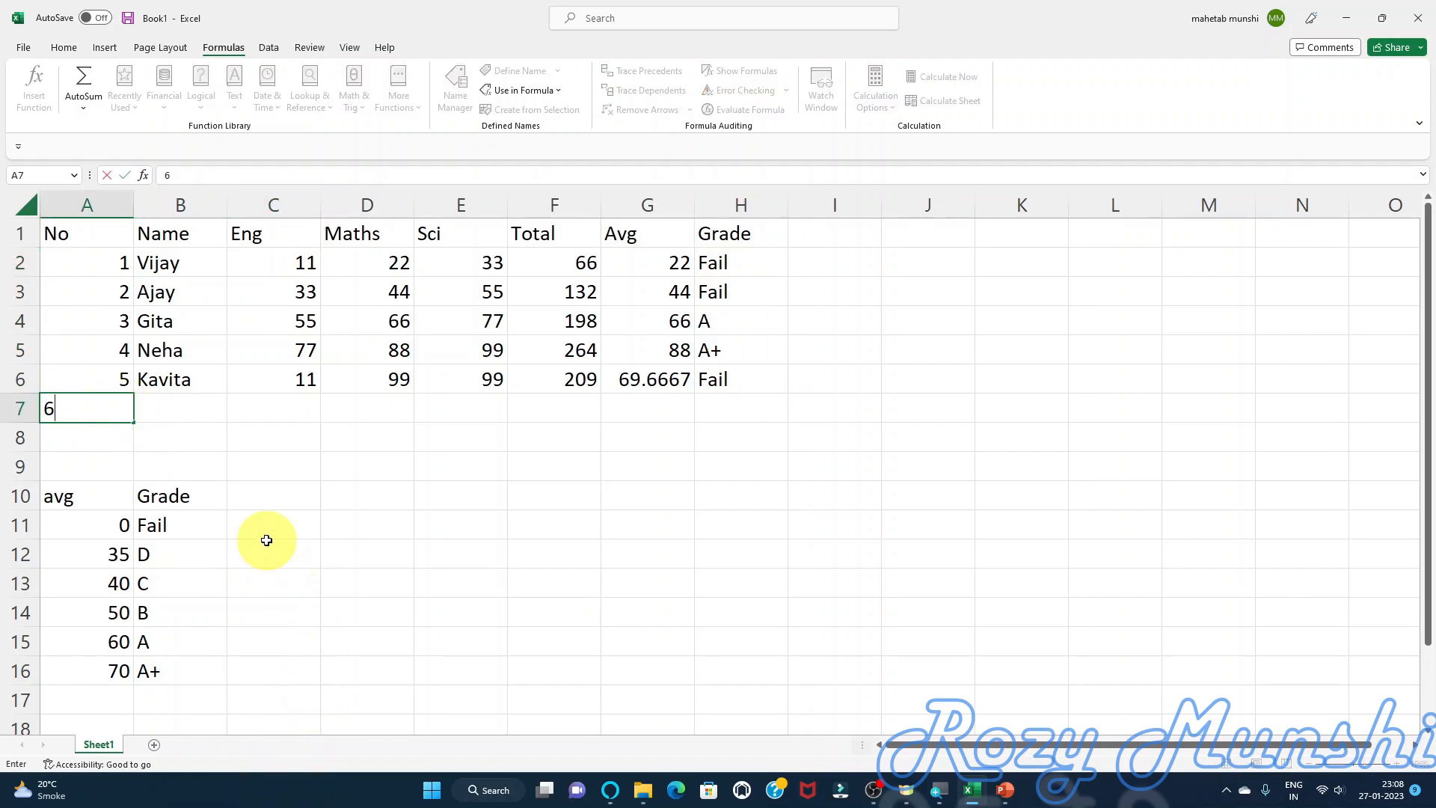
key(Tab)
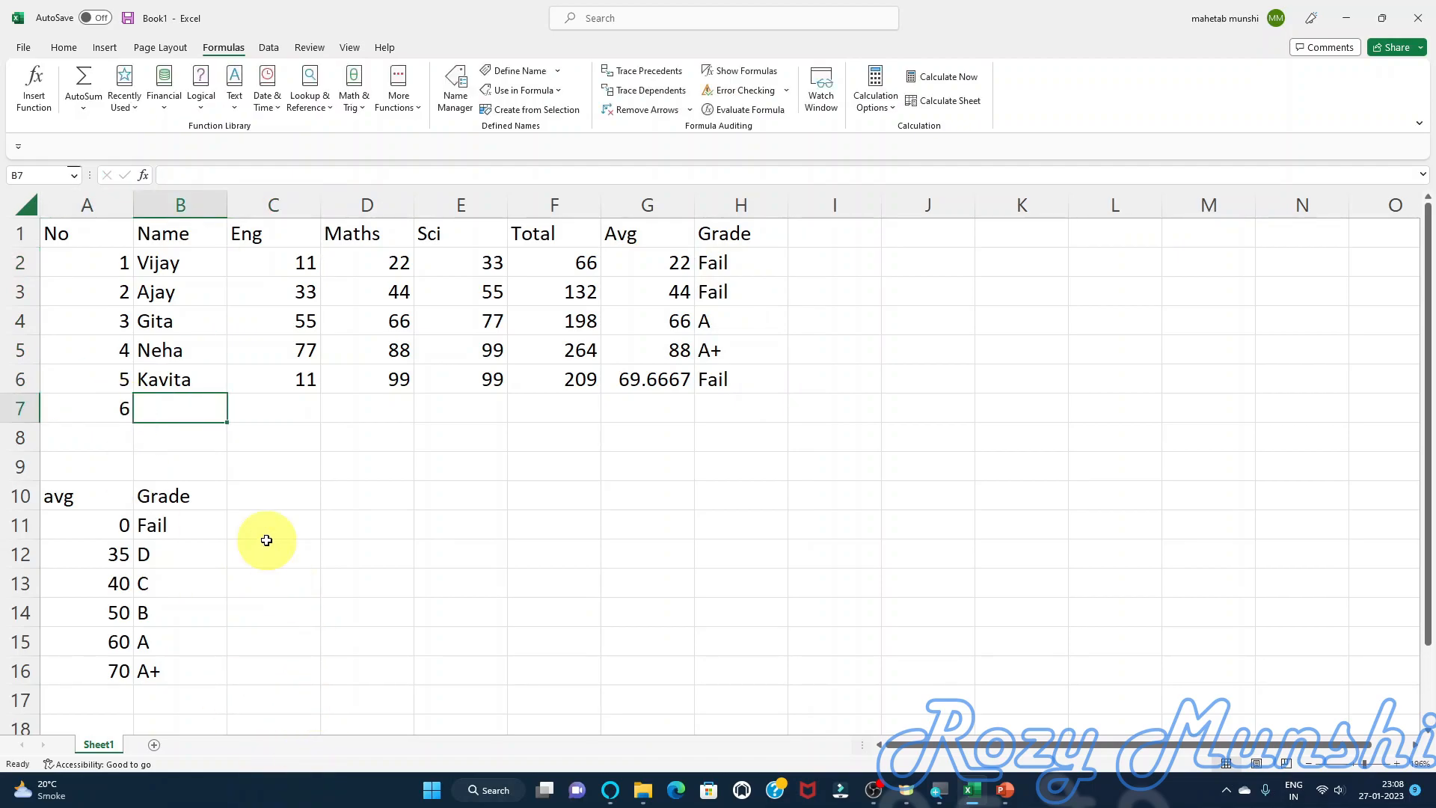
text(bir)
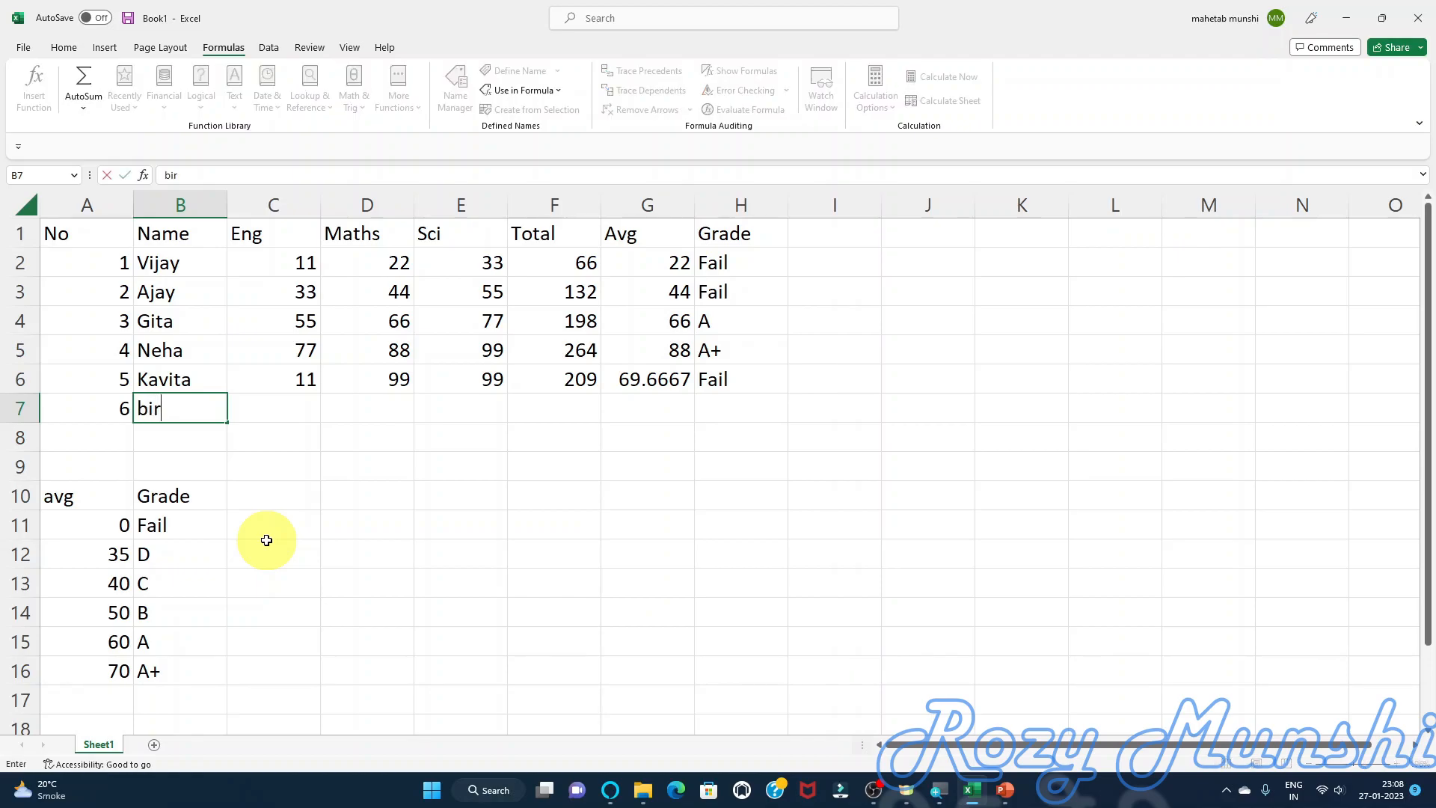
key(BackSpace)
key(BackSpace)
key(BackSpace)
text(Birva)
- Enter 555 as the sixth student's English mark in C7
click(284, 415)
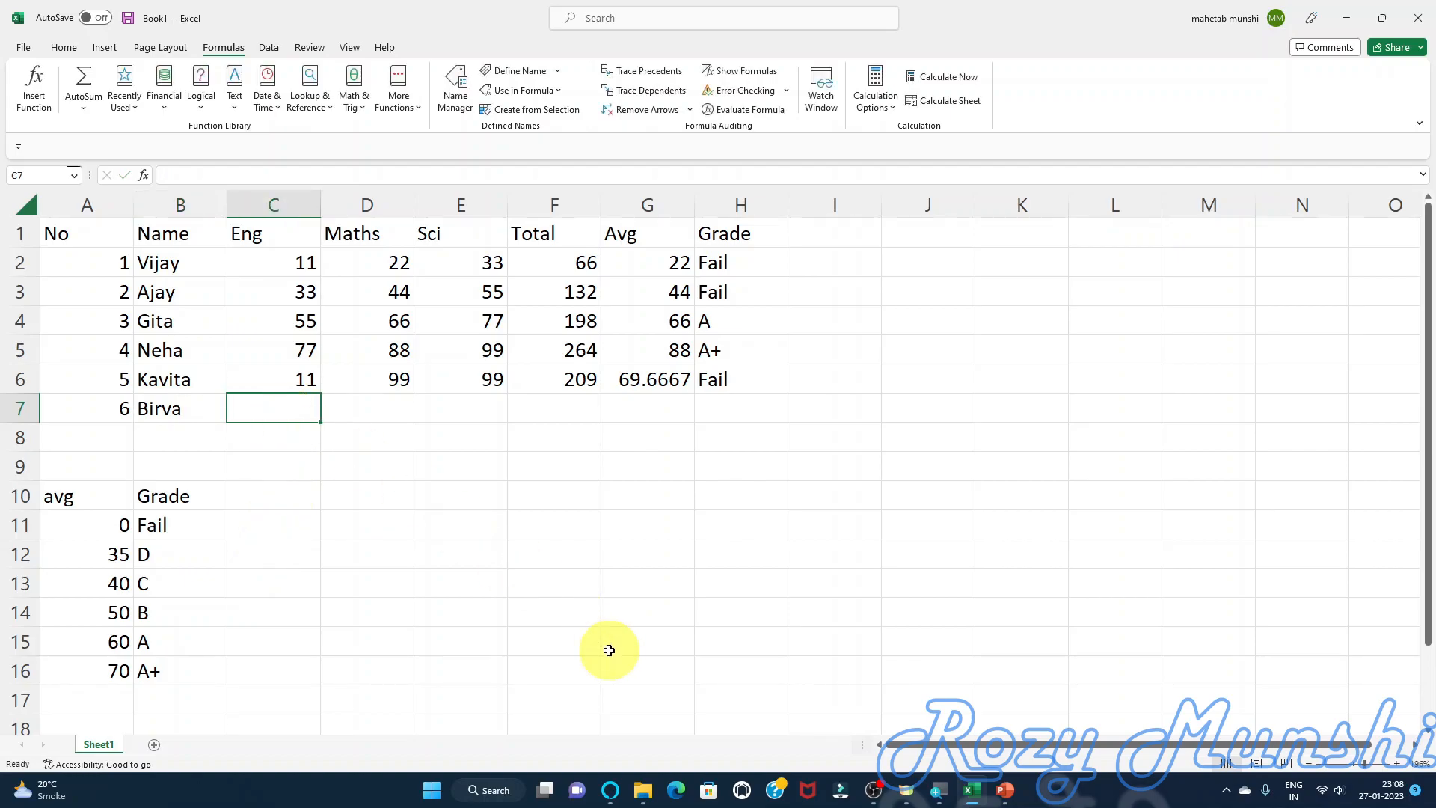
text(55)
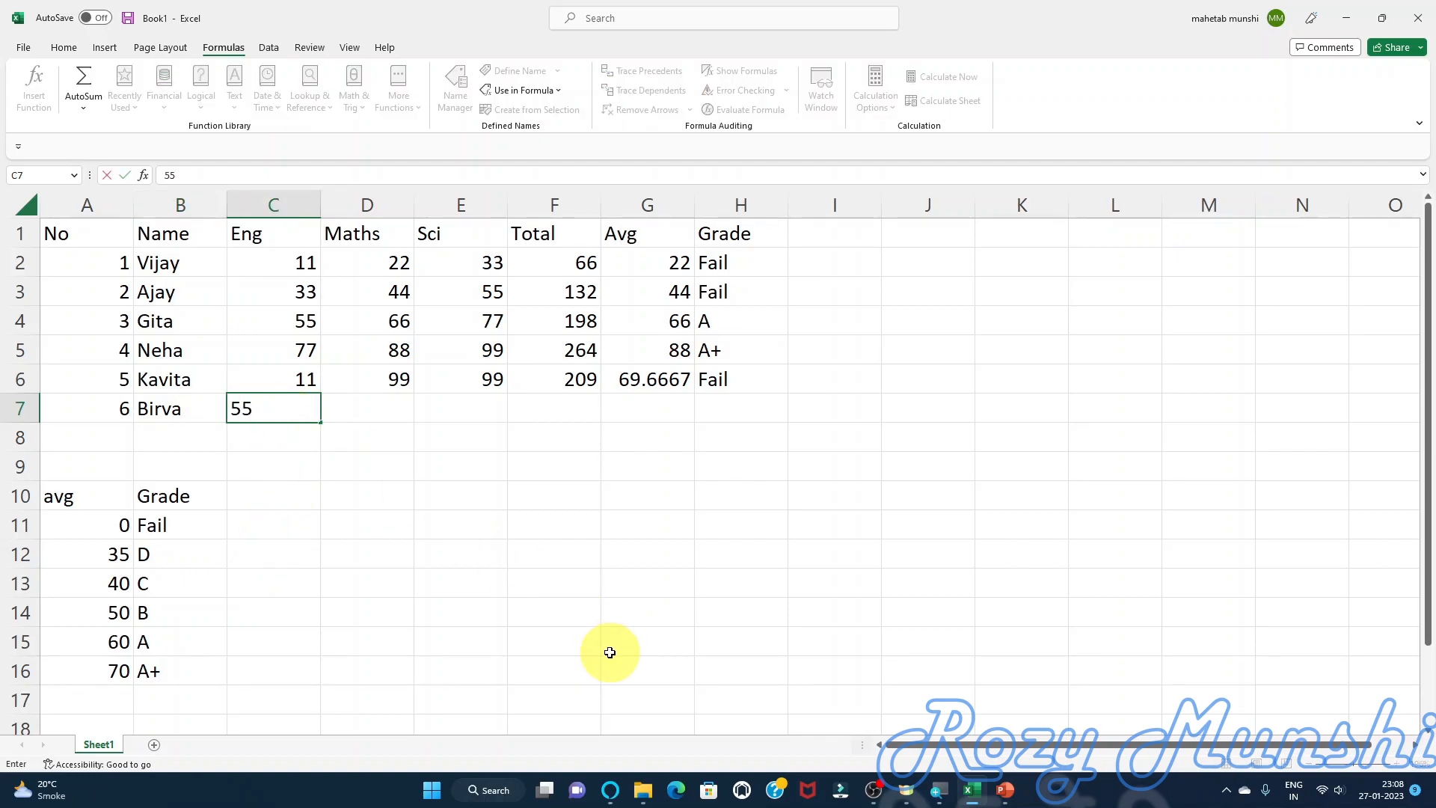
text(5)
key(Return)
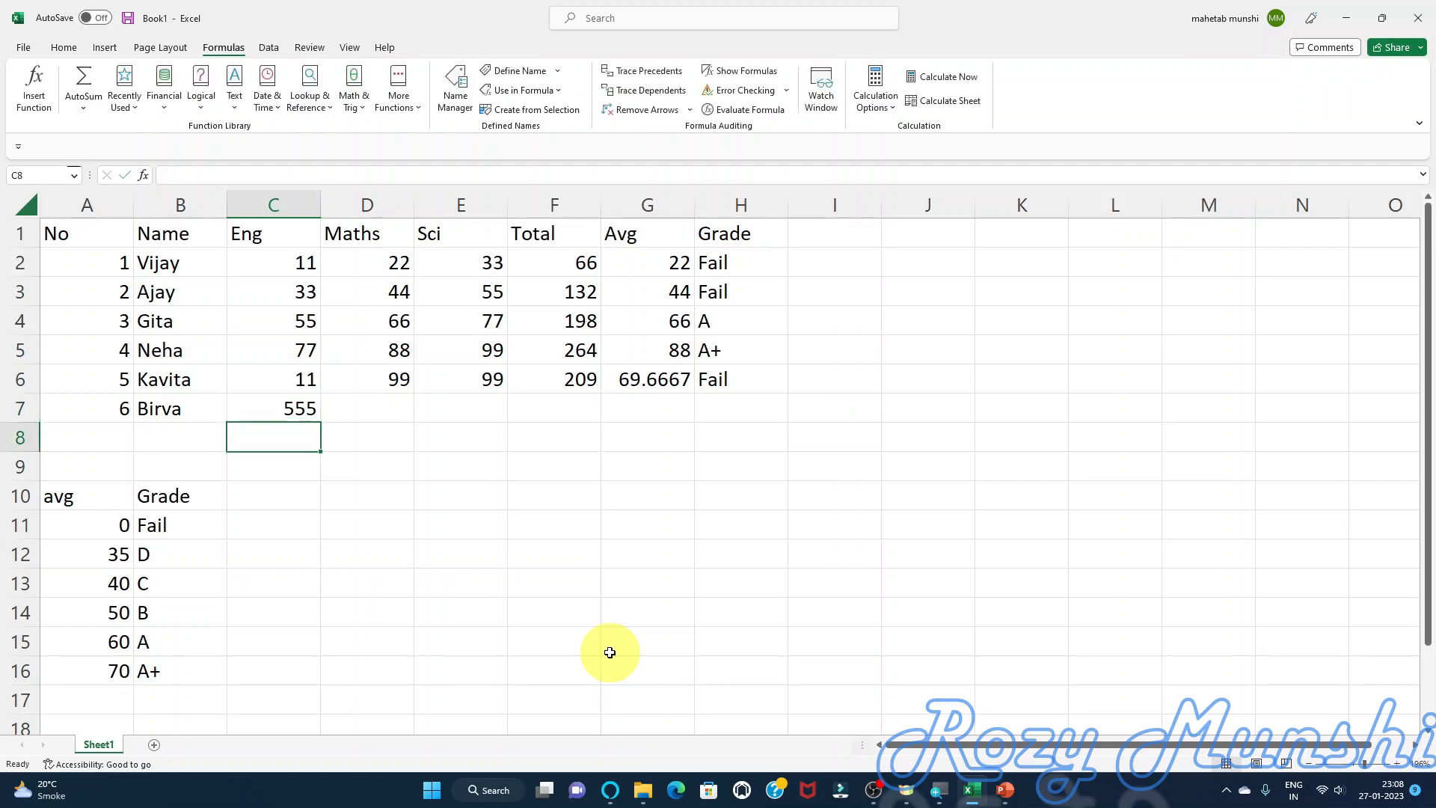
click(363, 410)
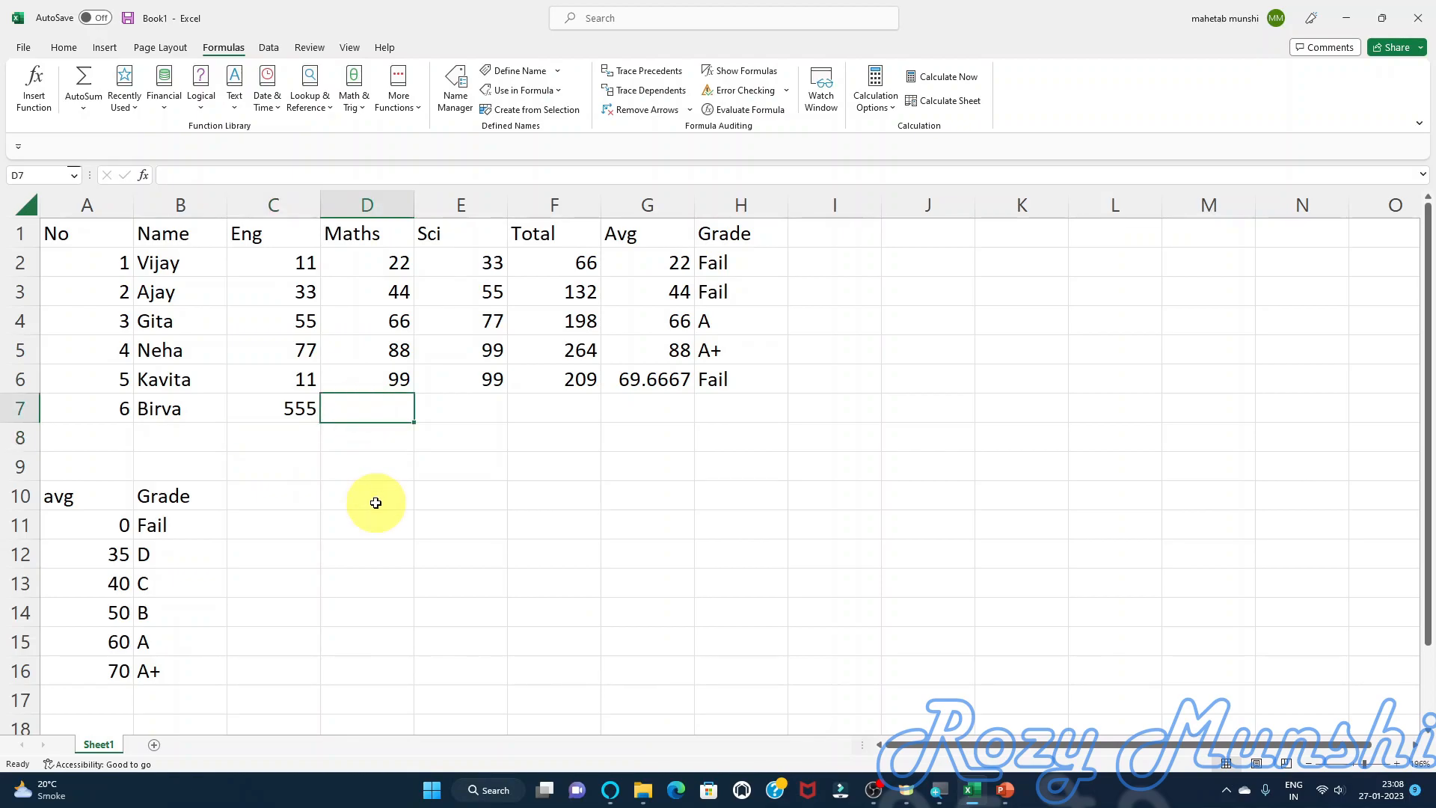
- Clear the sixth student's trial entries from A7:D7
click(292, 411)
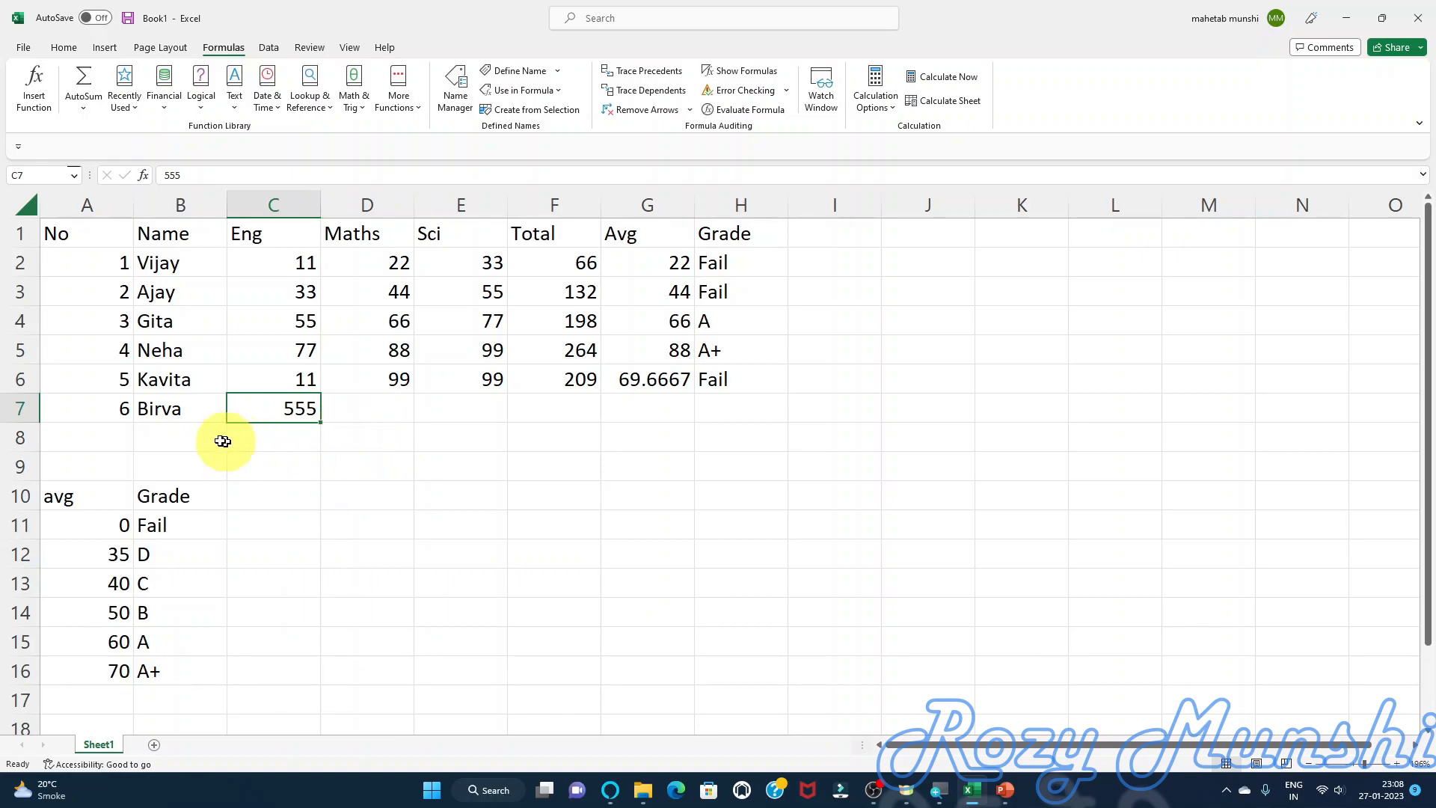
drag(108, 410, 323, 415)
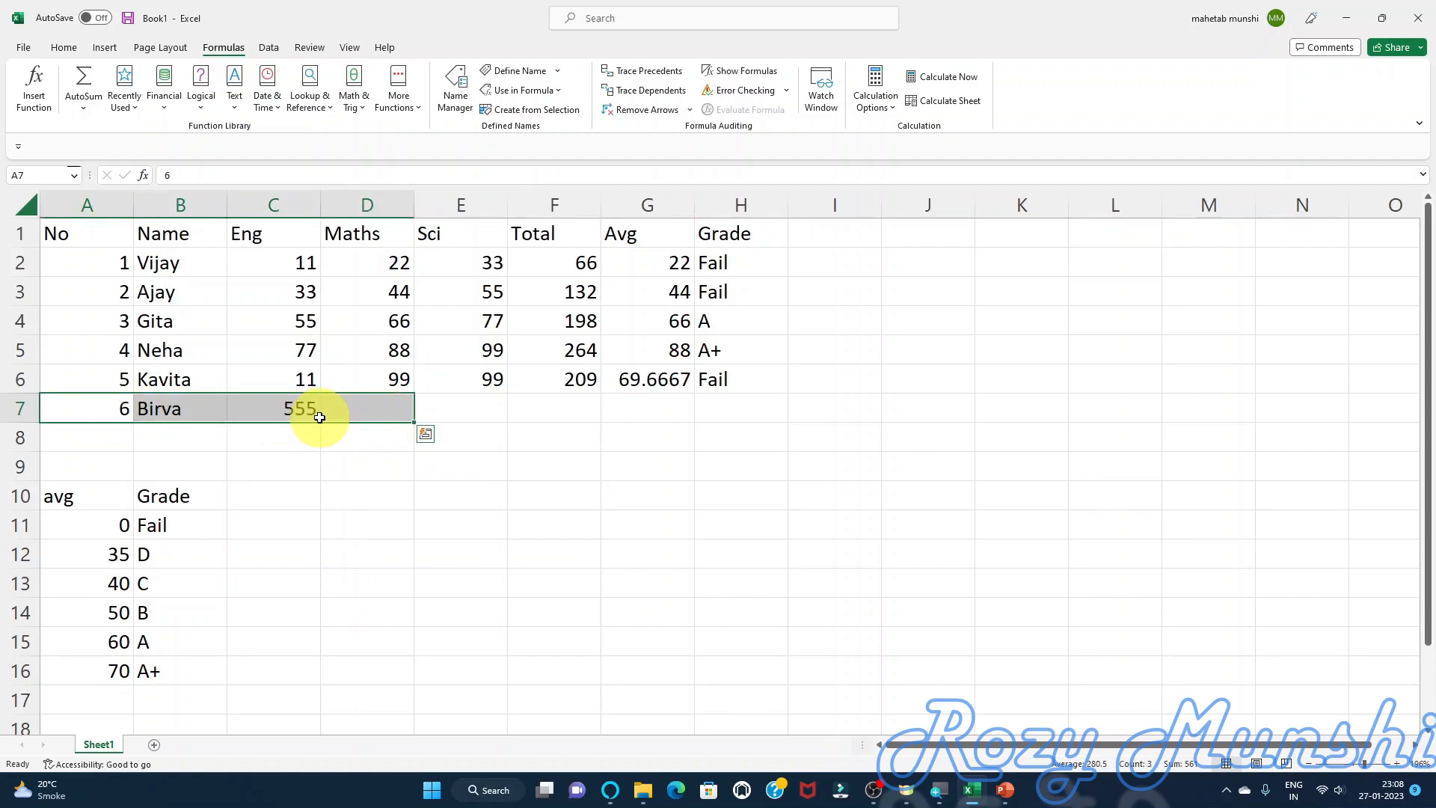
key(Delete)
click(377, 515)
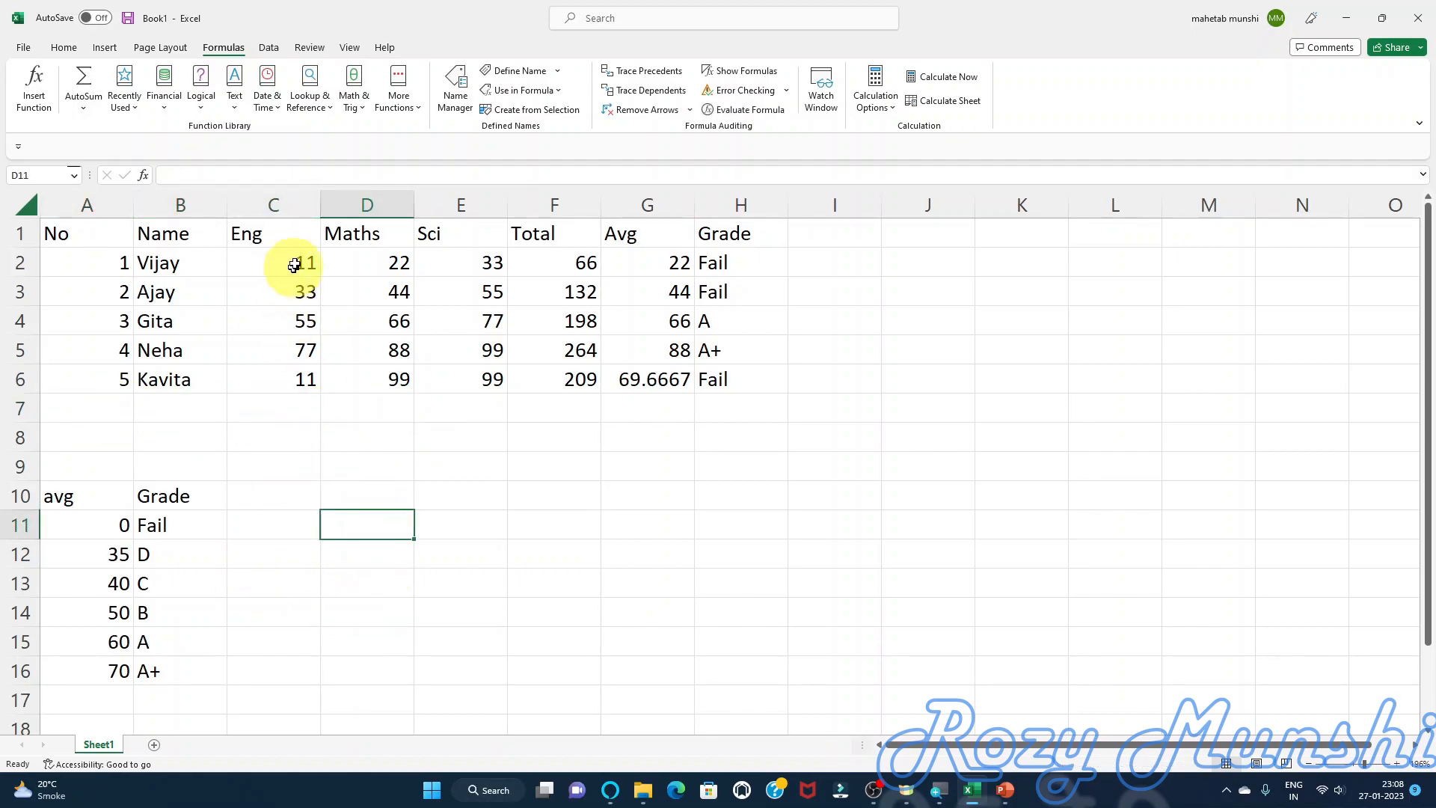
- Restrict column C (Eng) with data validation to whole numbers between 0 and 100
click(282, 201)
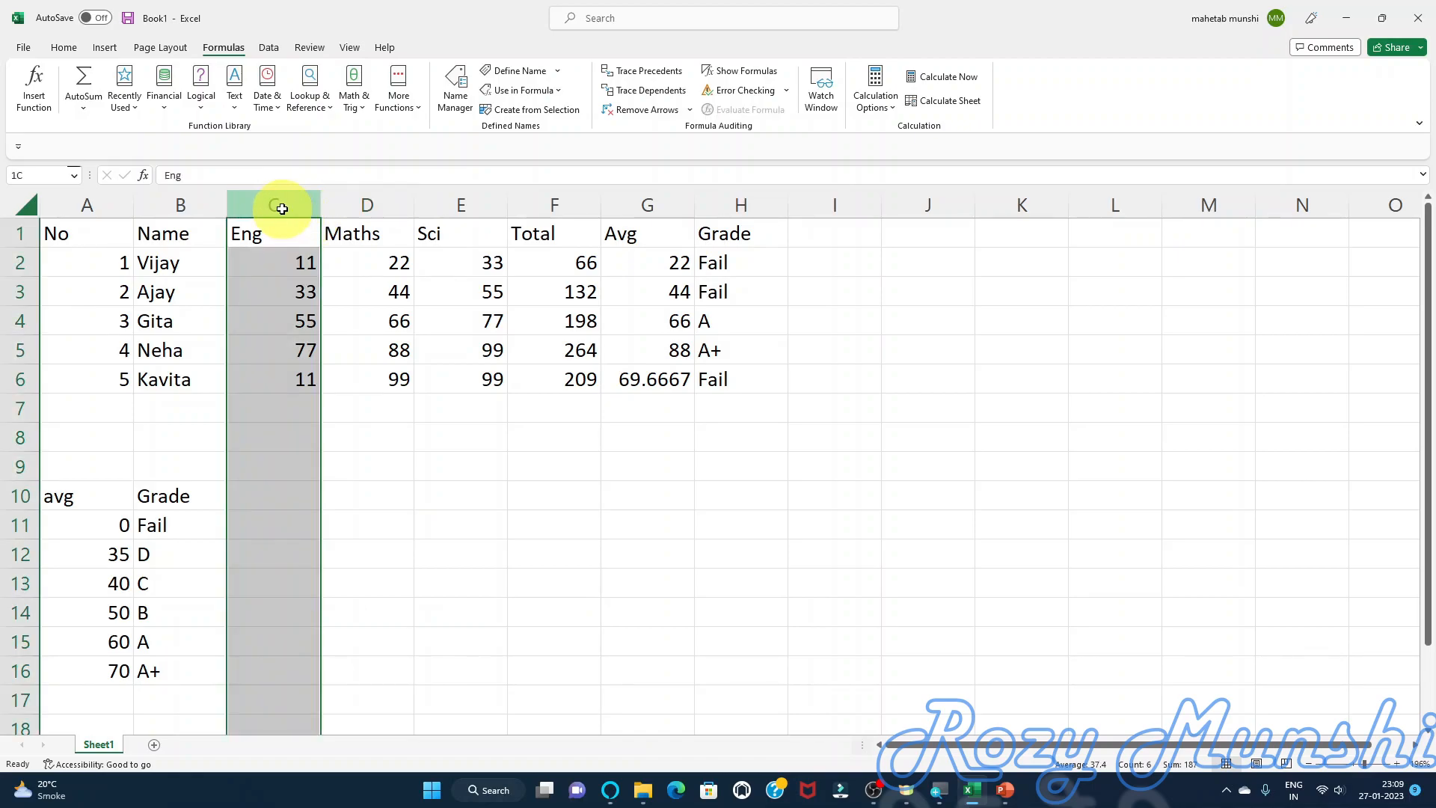
drag(282, 202, 426, 200)
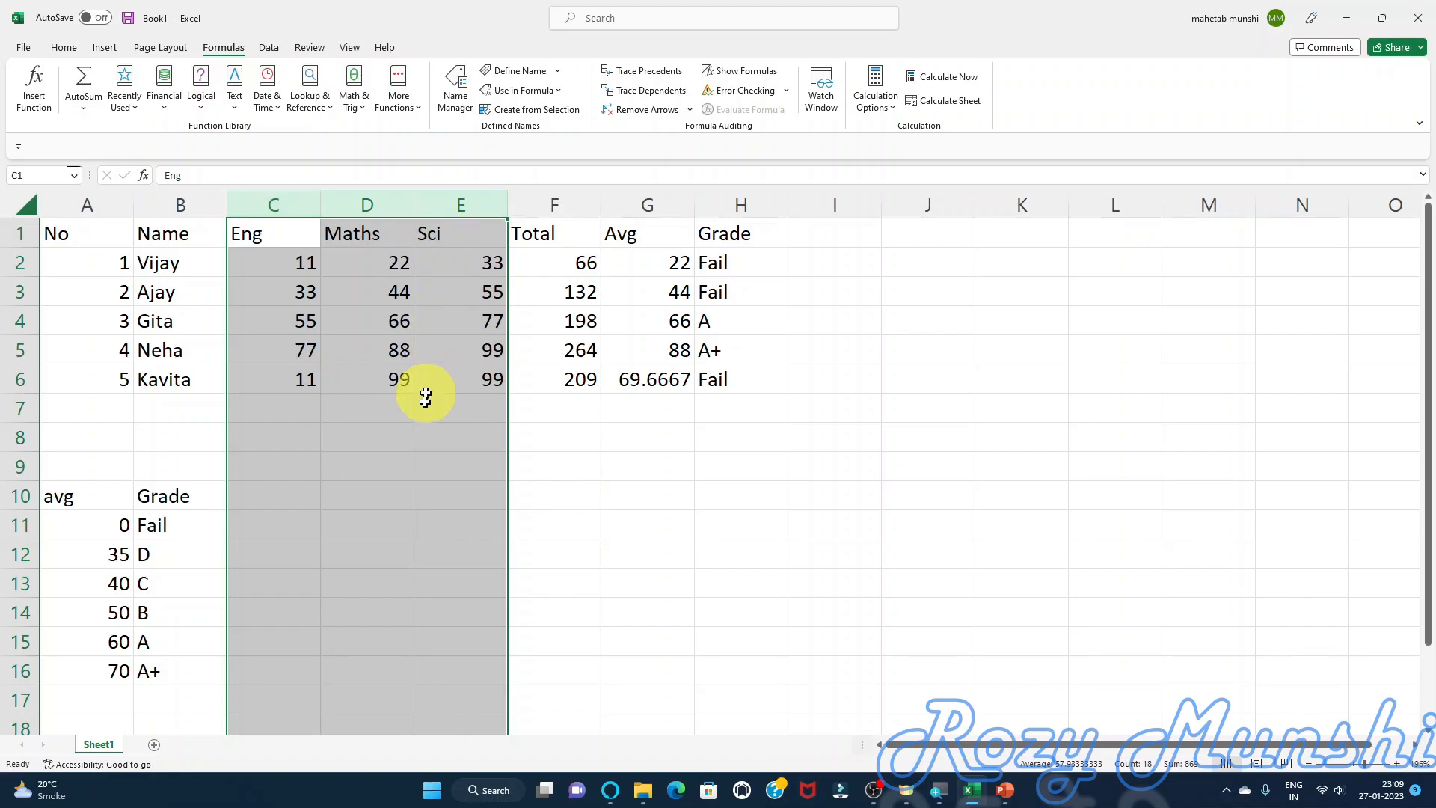
click(269, 206)
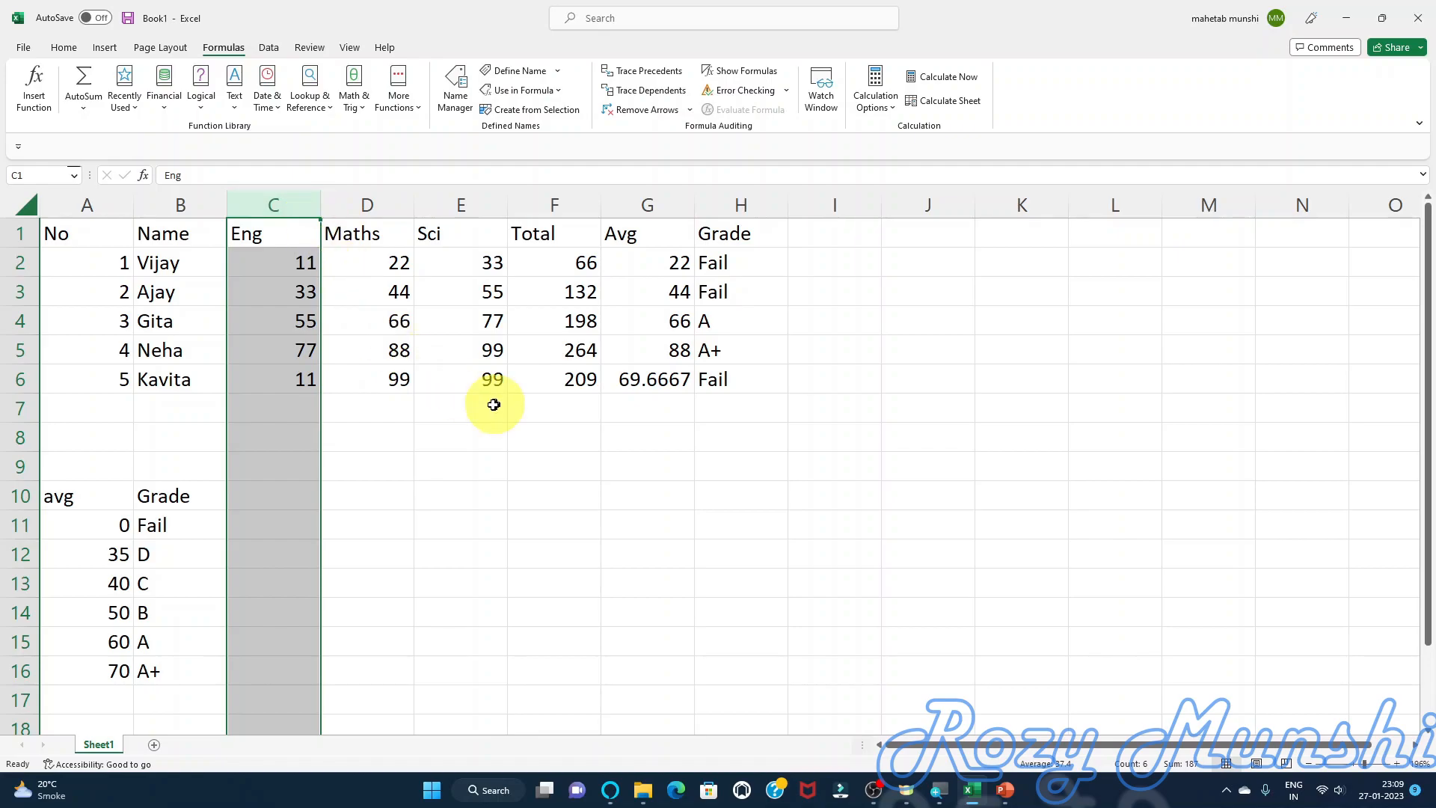
click(271, 47)
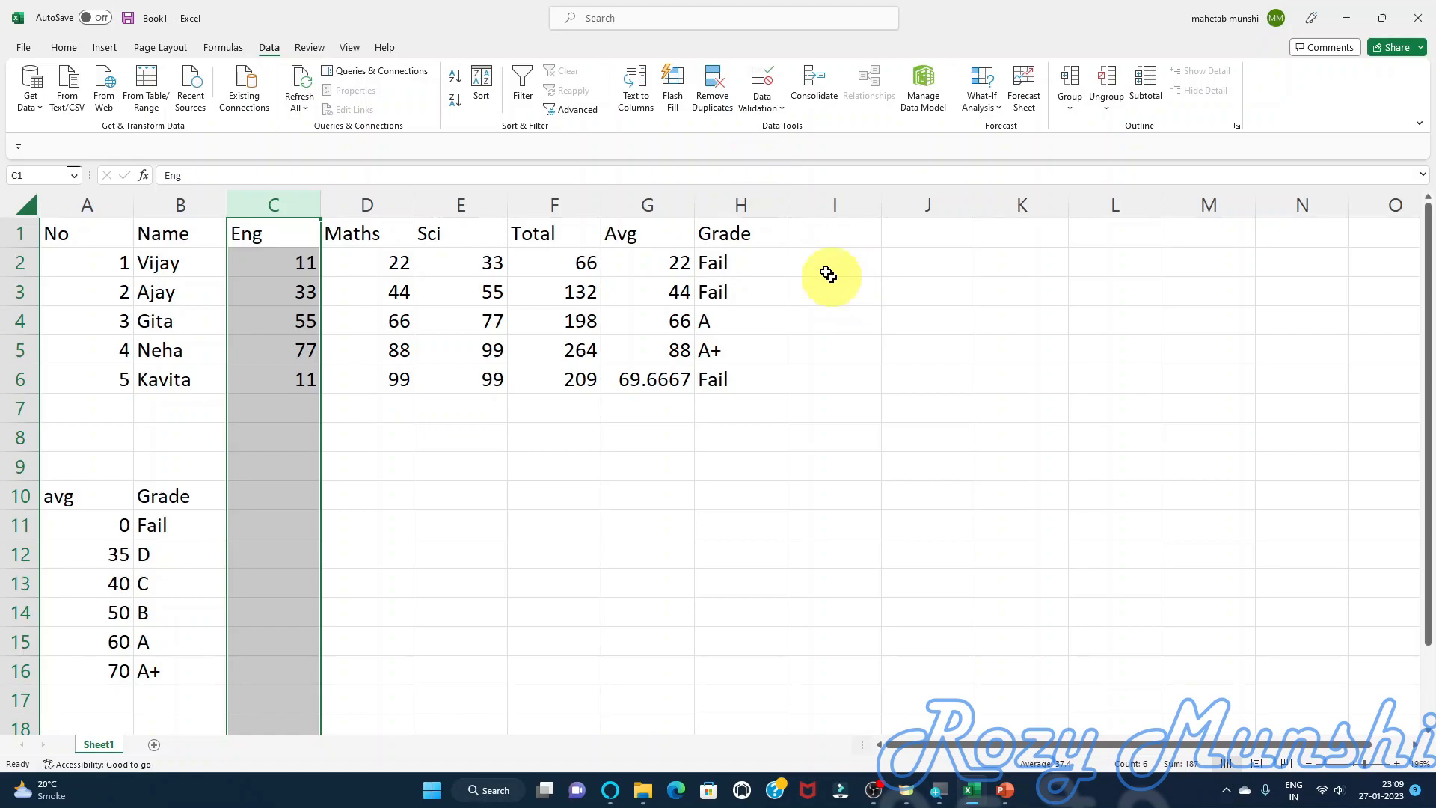
click(778, 112)
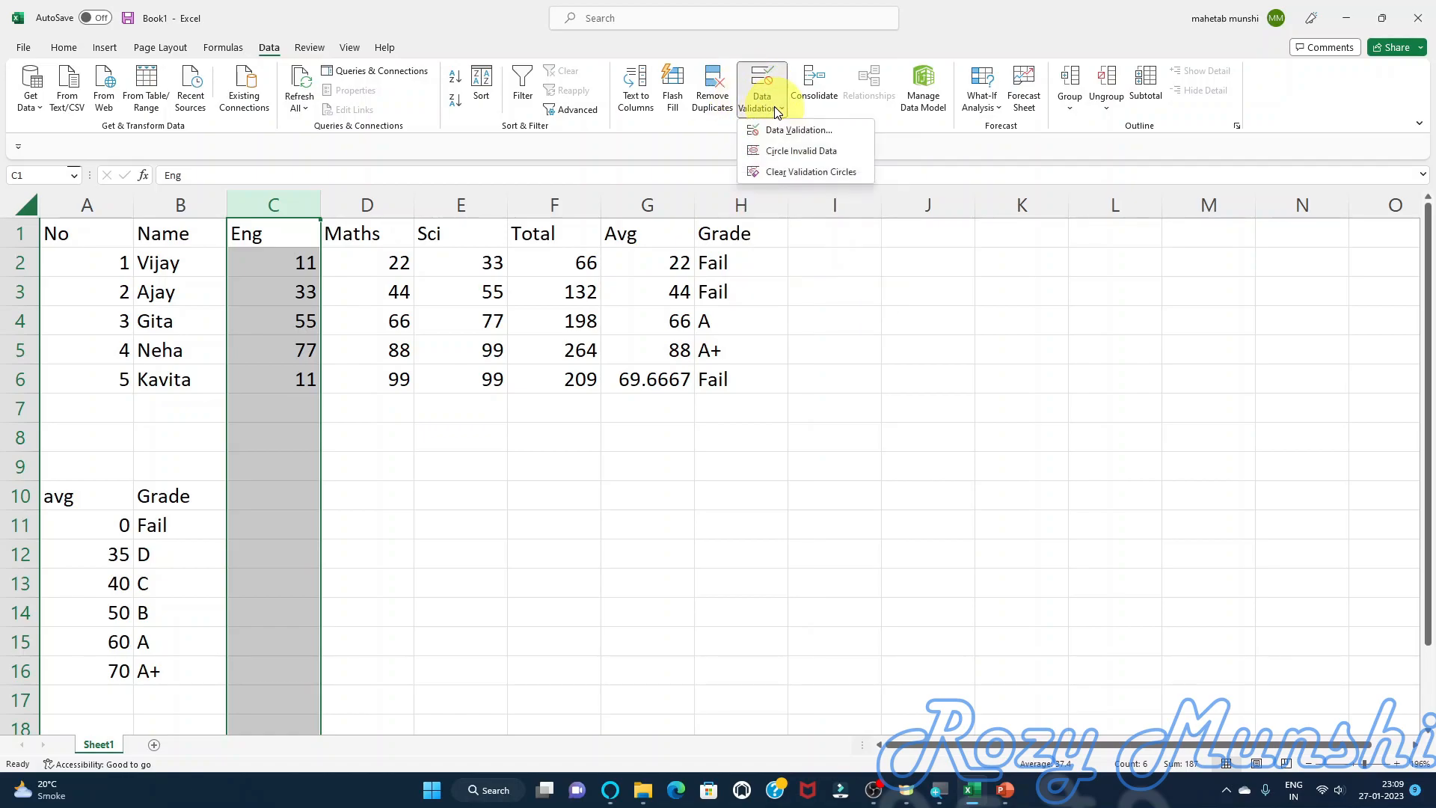
click(805, 134)
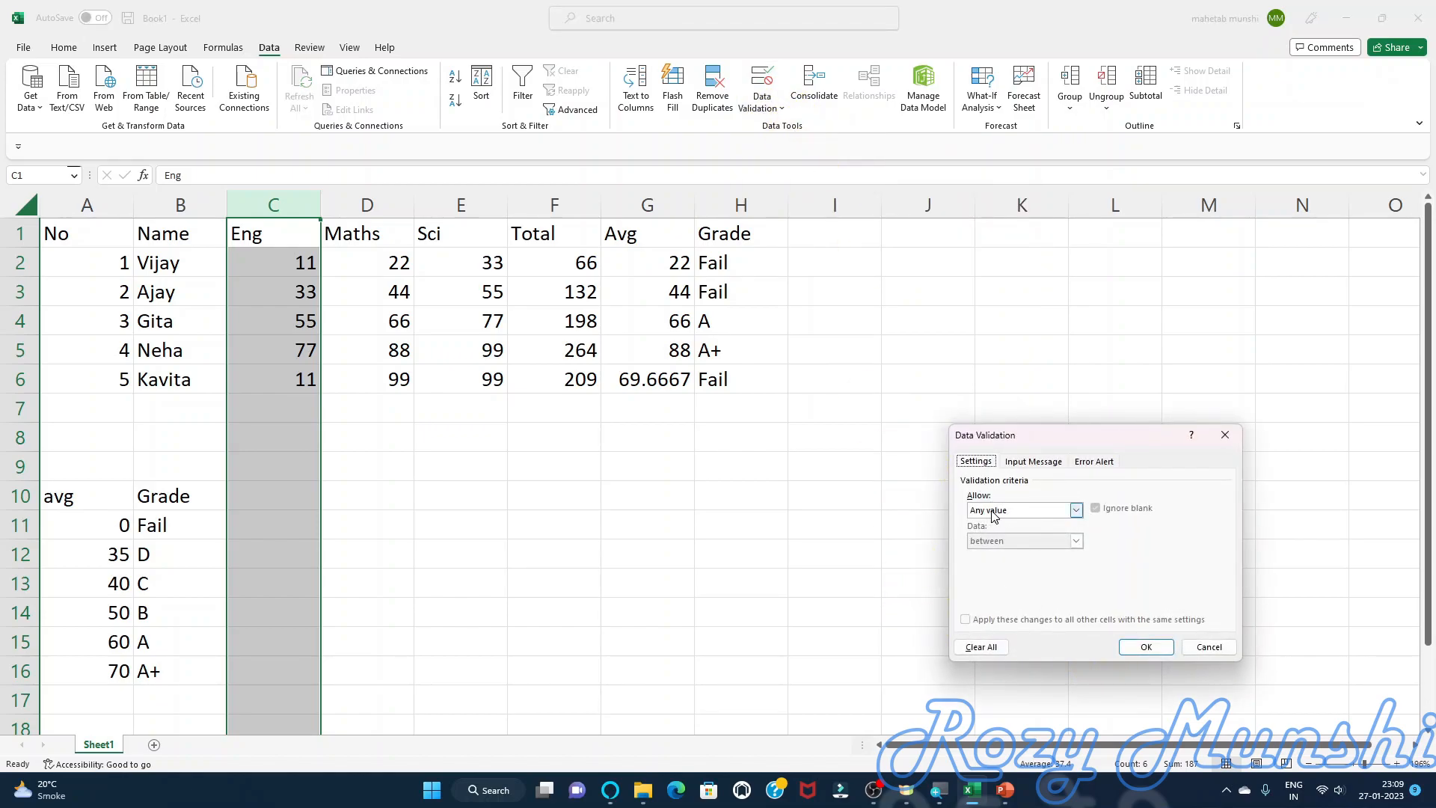
click(993, 513)
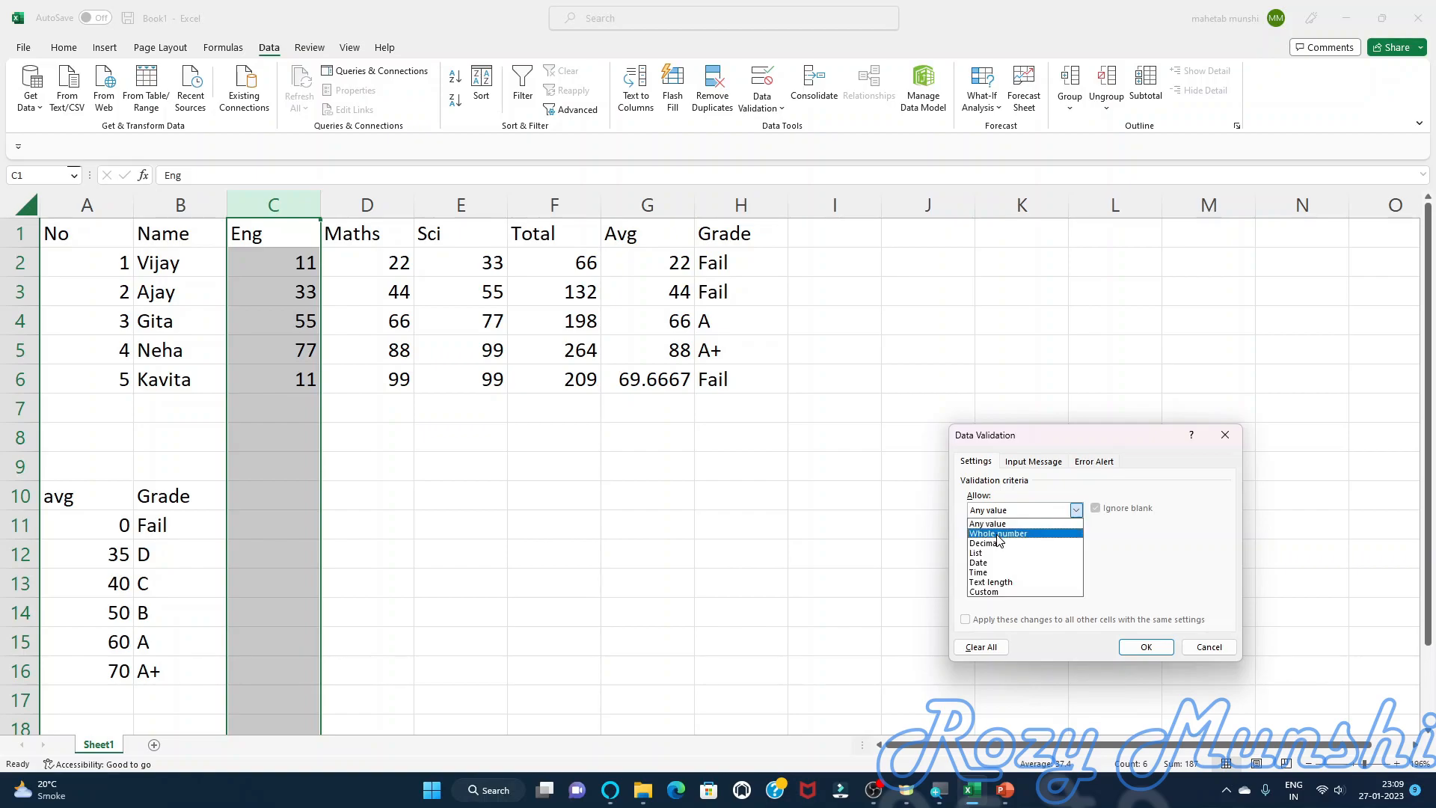
click(996, 533)
click(987, 571)
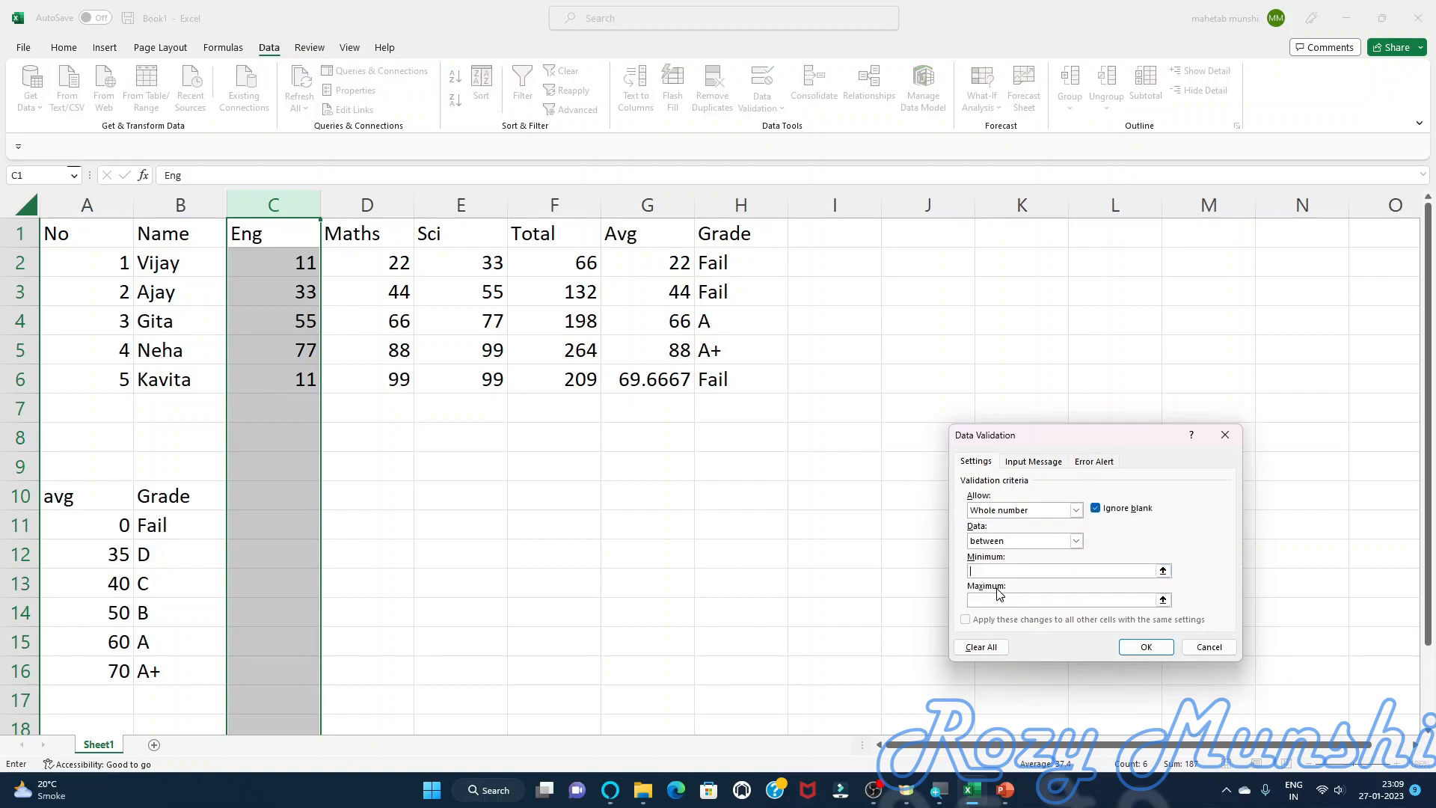
text(0)
text(100)
- Give the validation an error alert titled "Invalid Marks" with the message "Plz enter the marks between 0 to 100" and apply it
click(1101, 464)
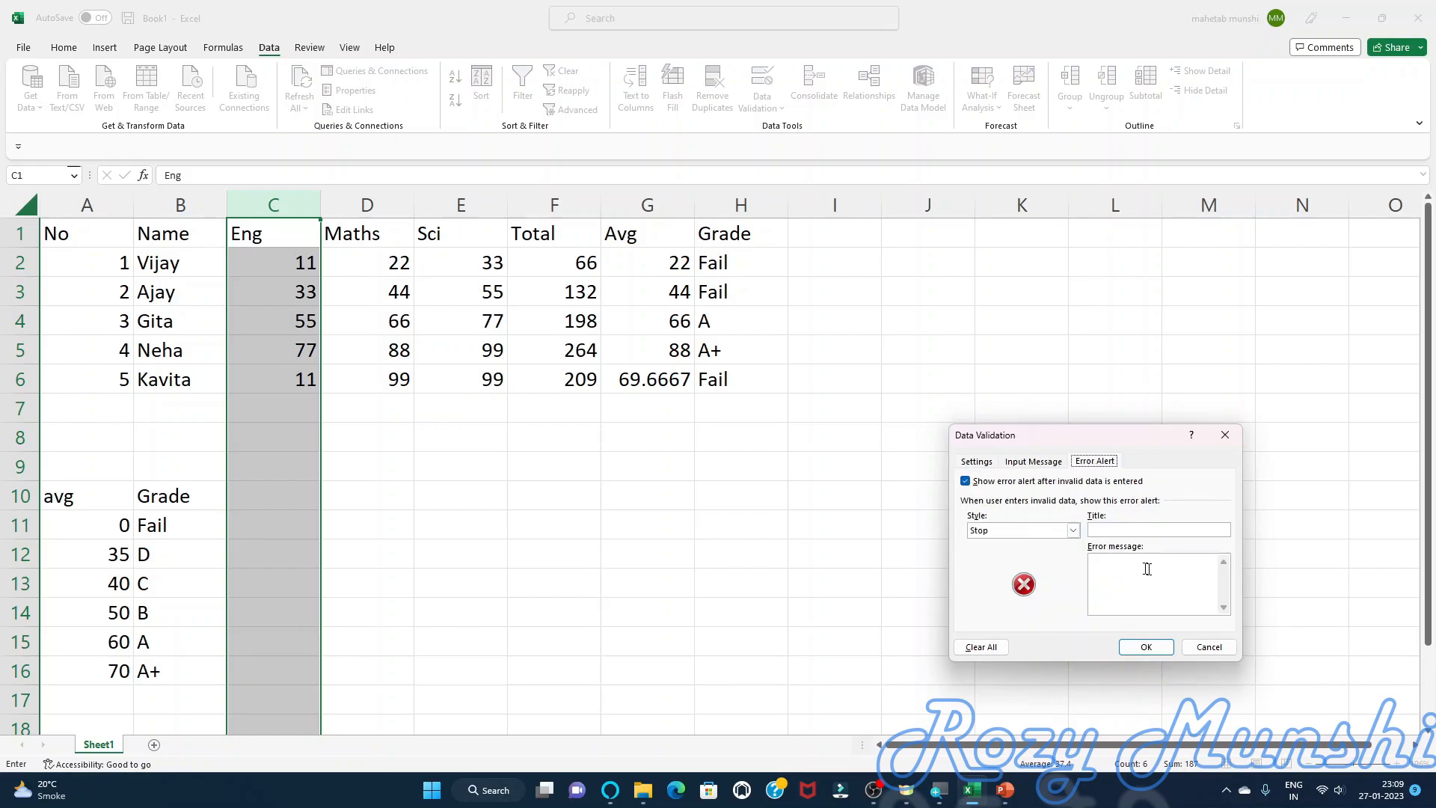
click(1120, 530)
text(Invalid Marks)
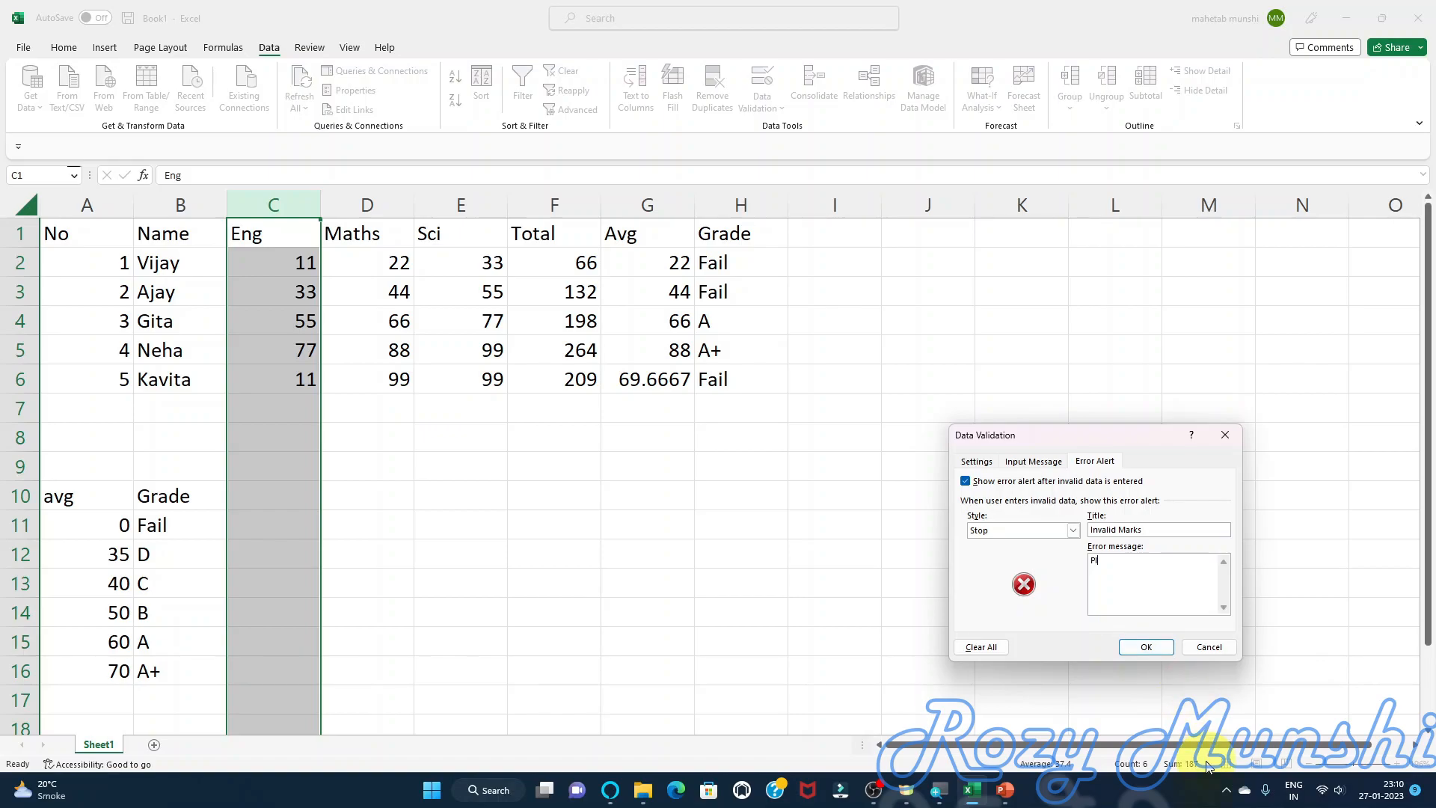
text(enter the marks between 0 to 100)
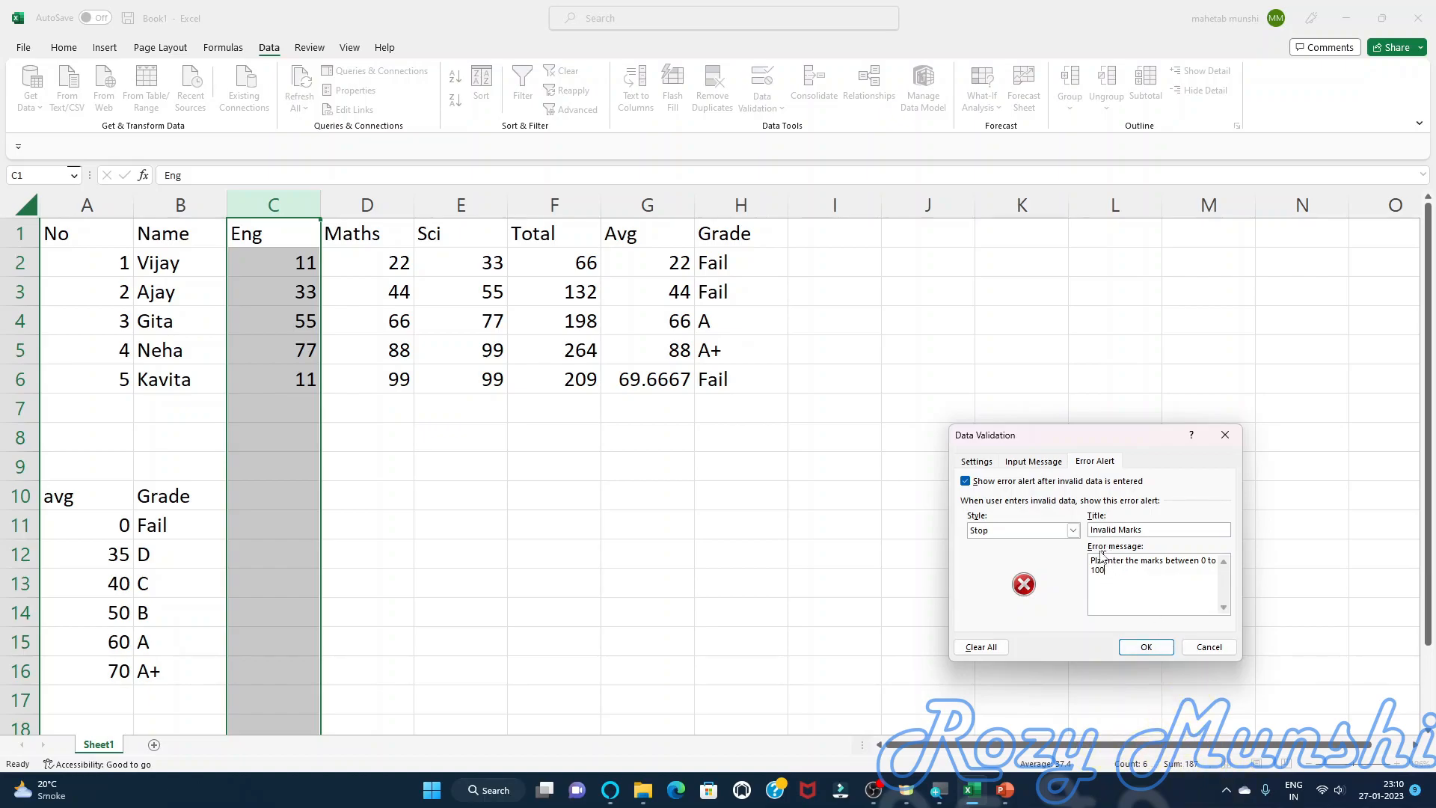
click(1149, 648)
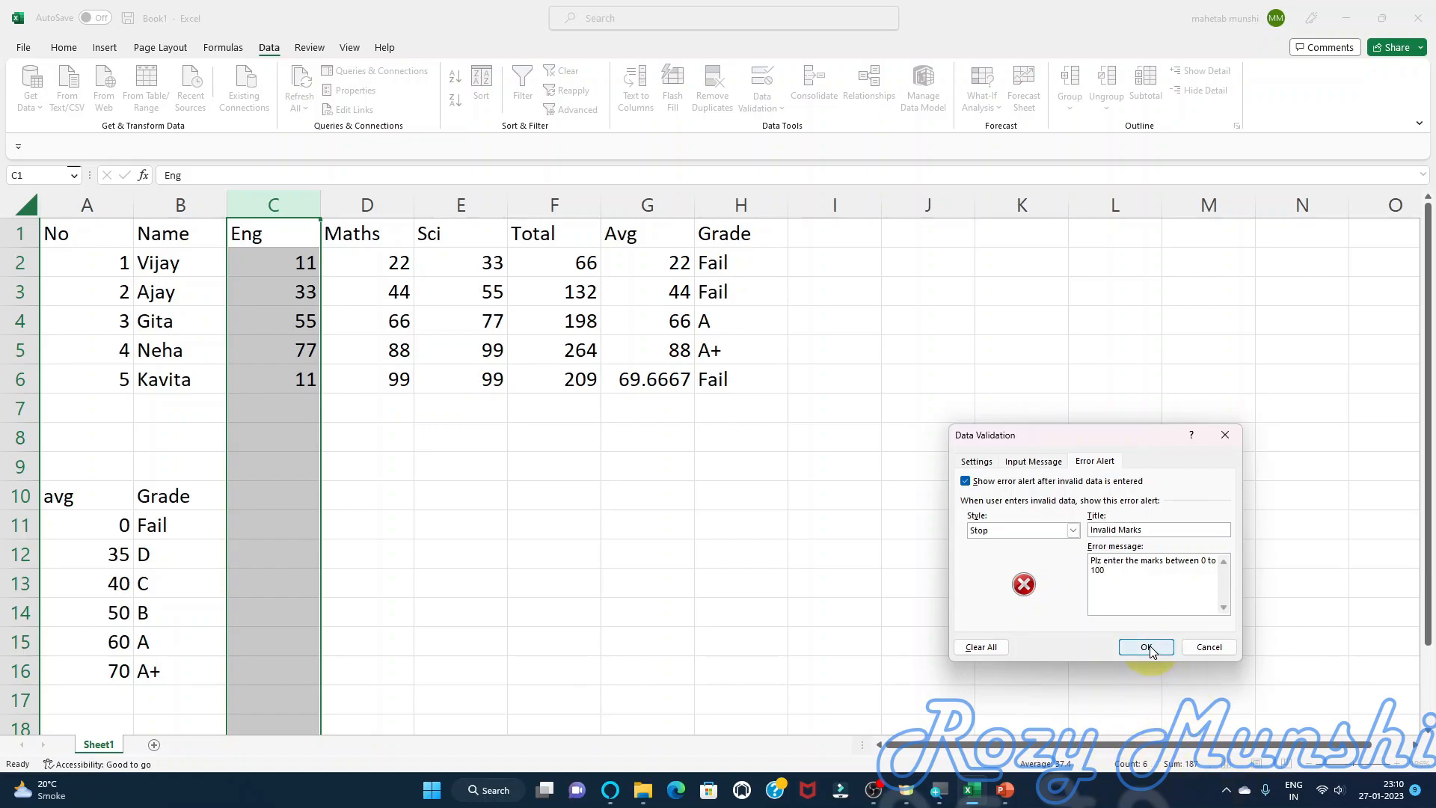
- Add a trial sixth student in row 7 with number 6 and the student's first name
click(122, 408)
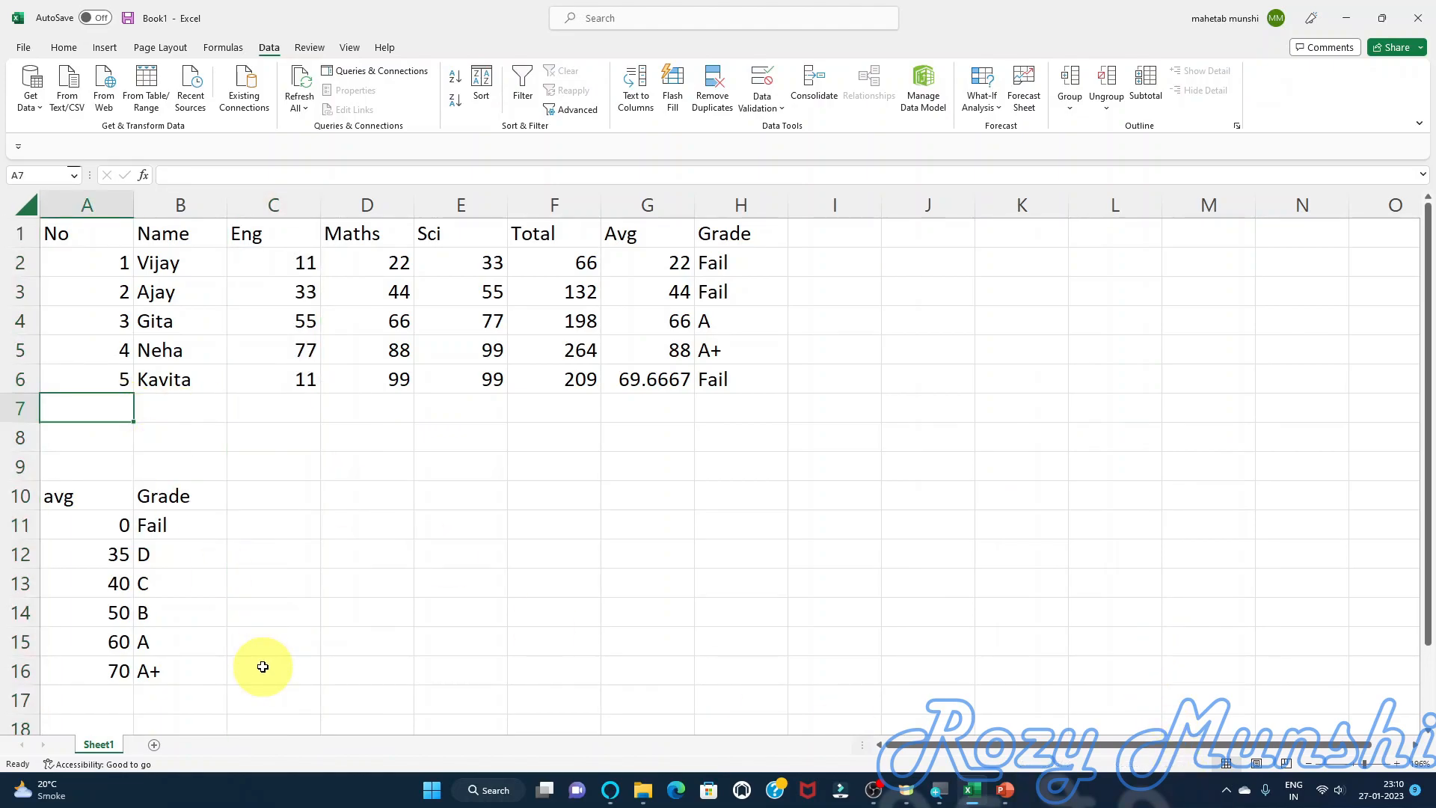
text(6)
key(Tab)
text(B)
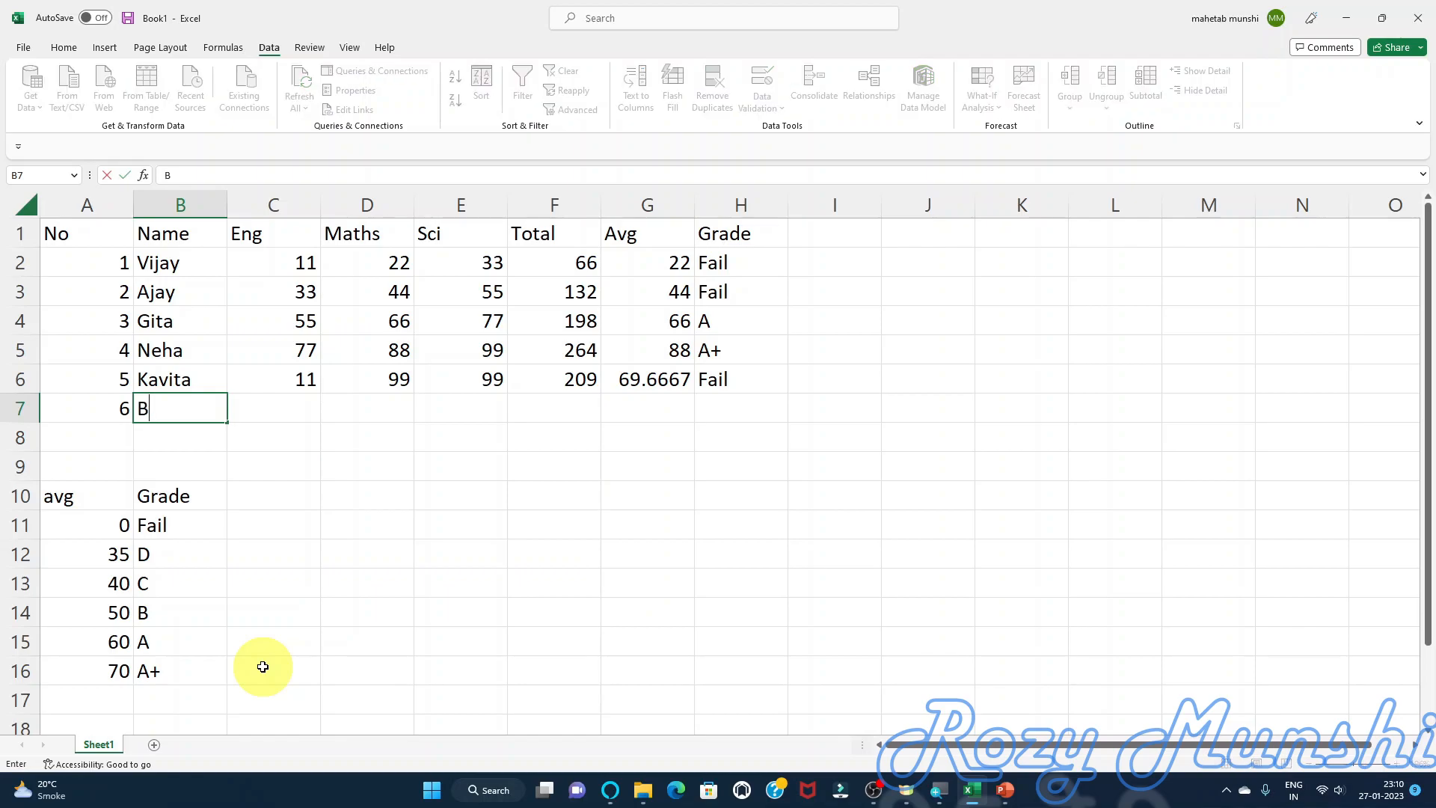
text(irva)
key(Tab)
- Test the Eng validation by trying 555 in C7, and retry with a mark of 55
text(55)
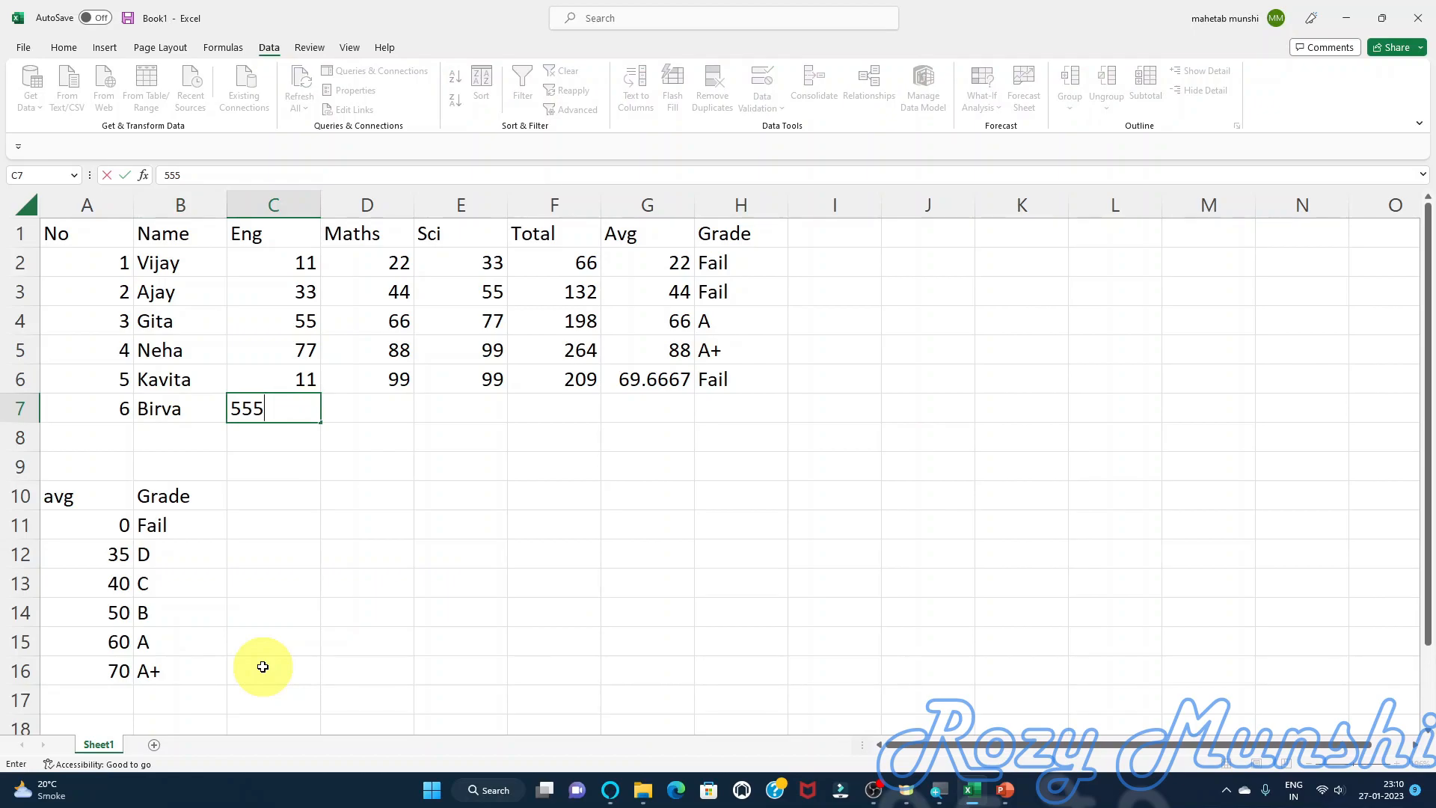
text(5)
key(Return)
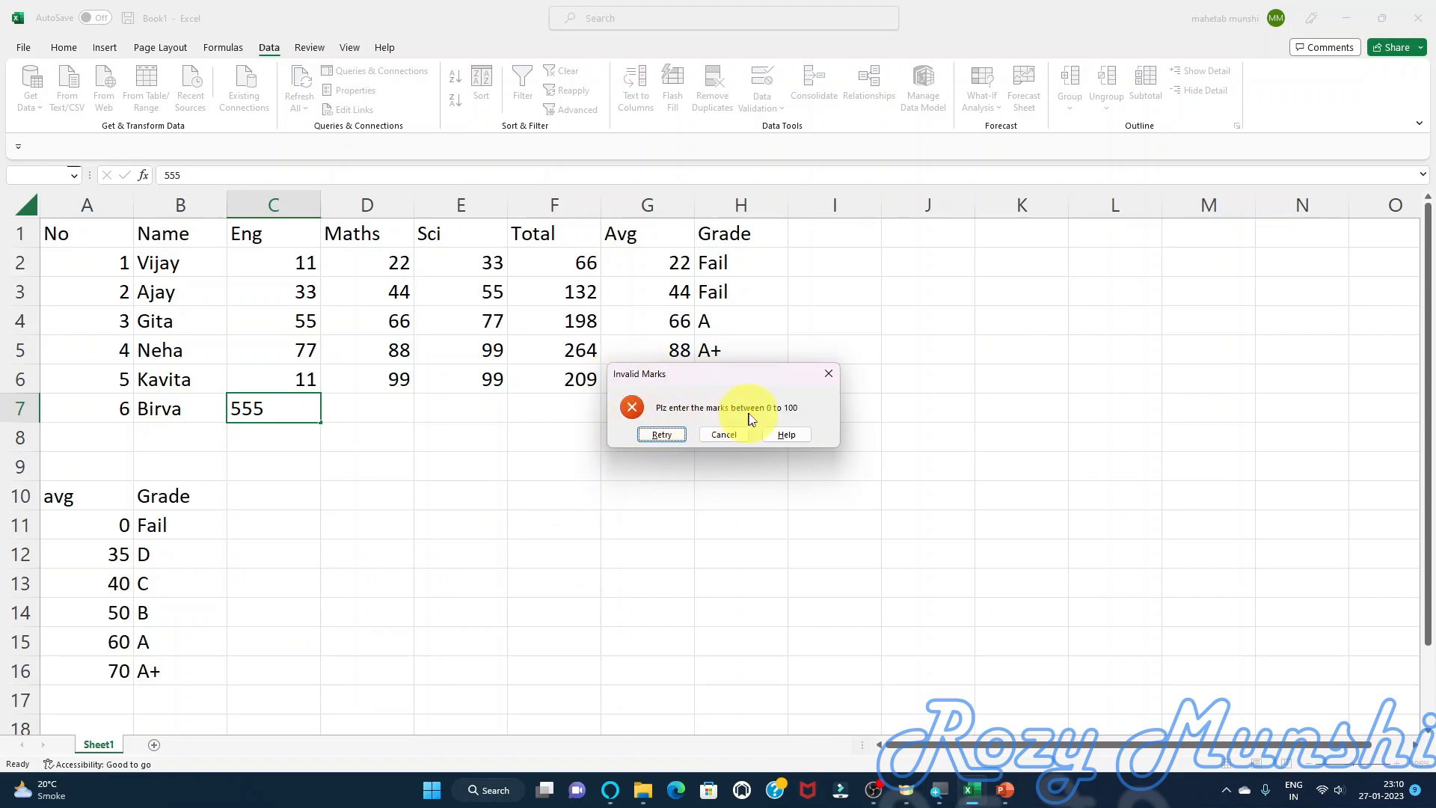
click(662, 435)
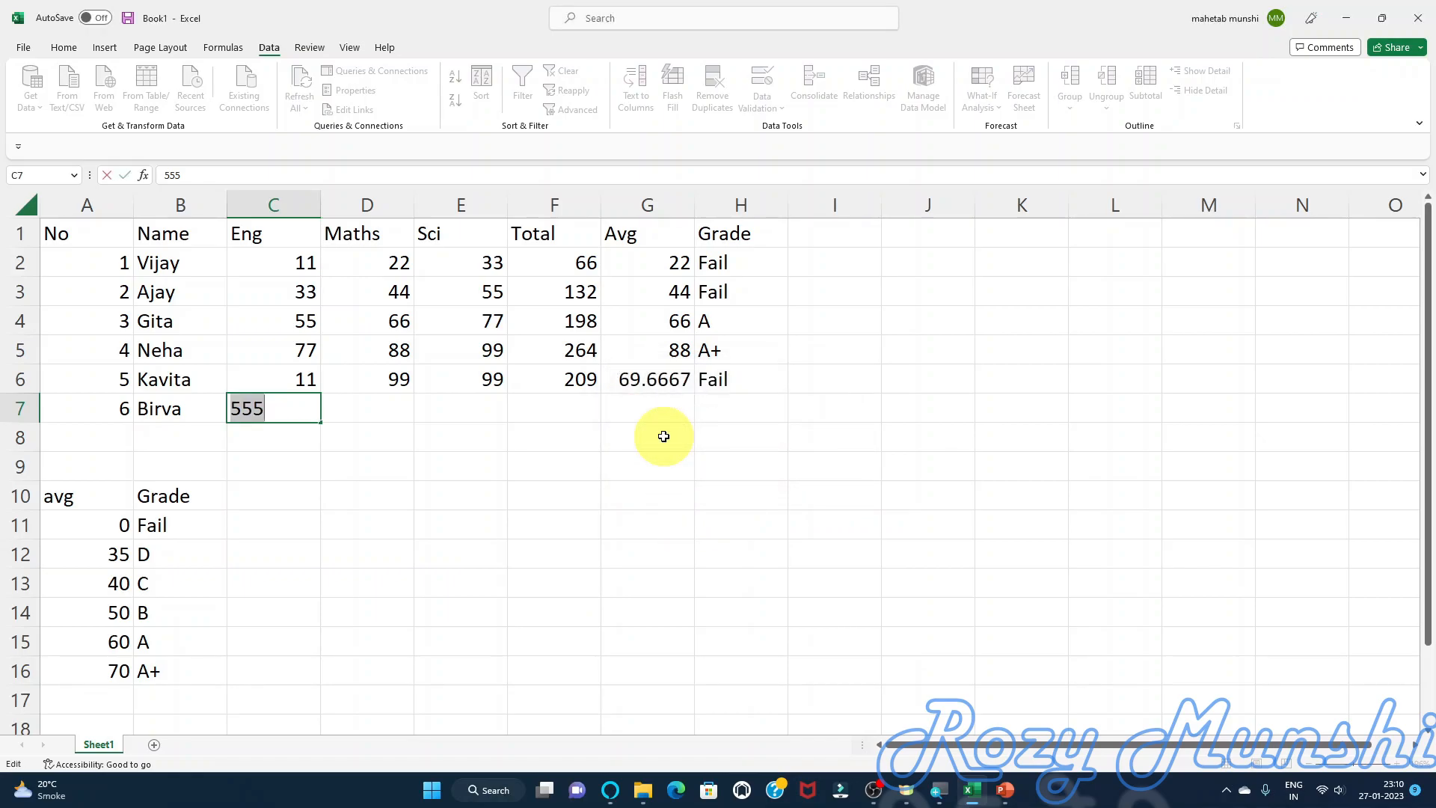
text(55)
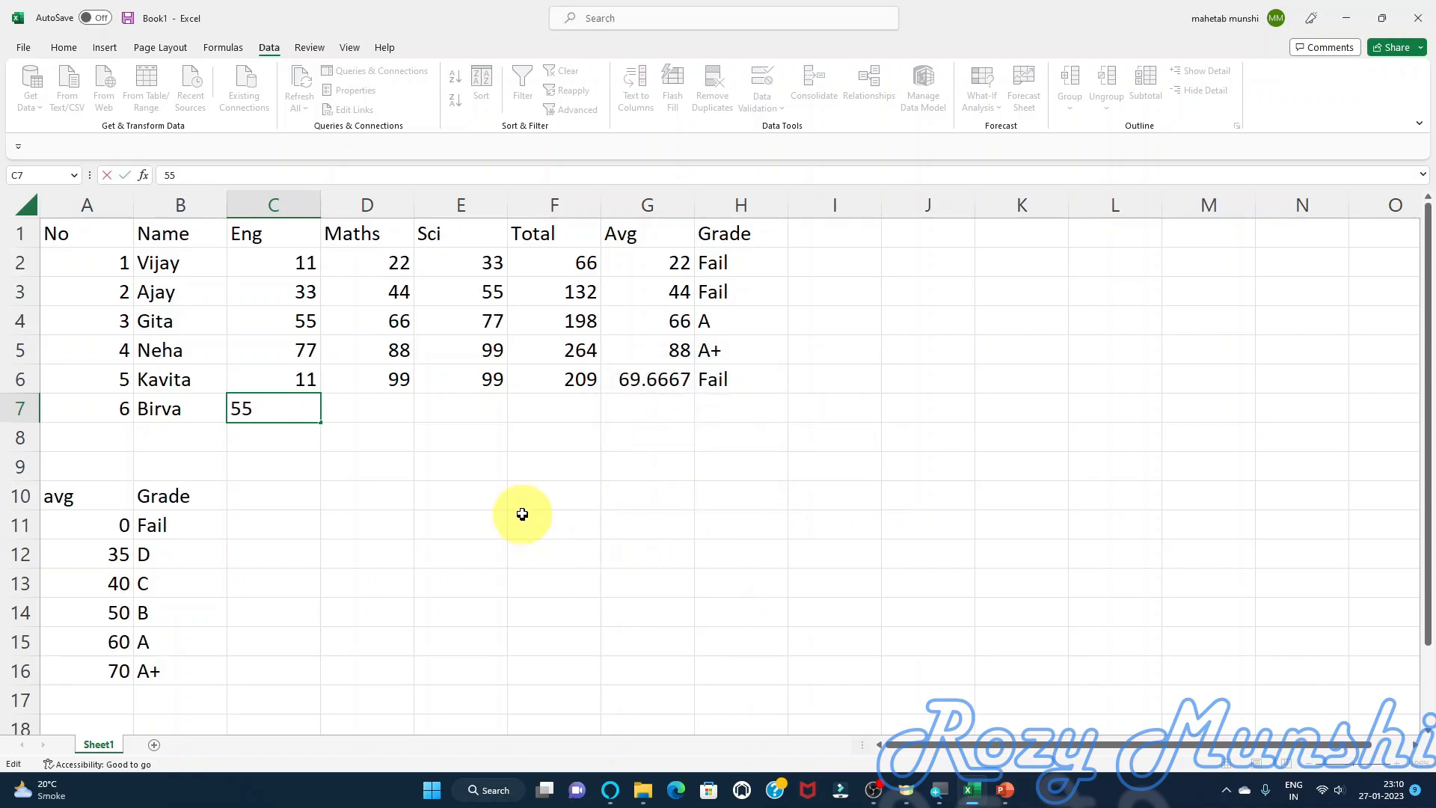
key(Return)
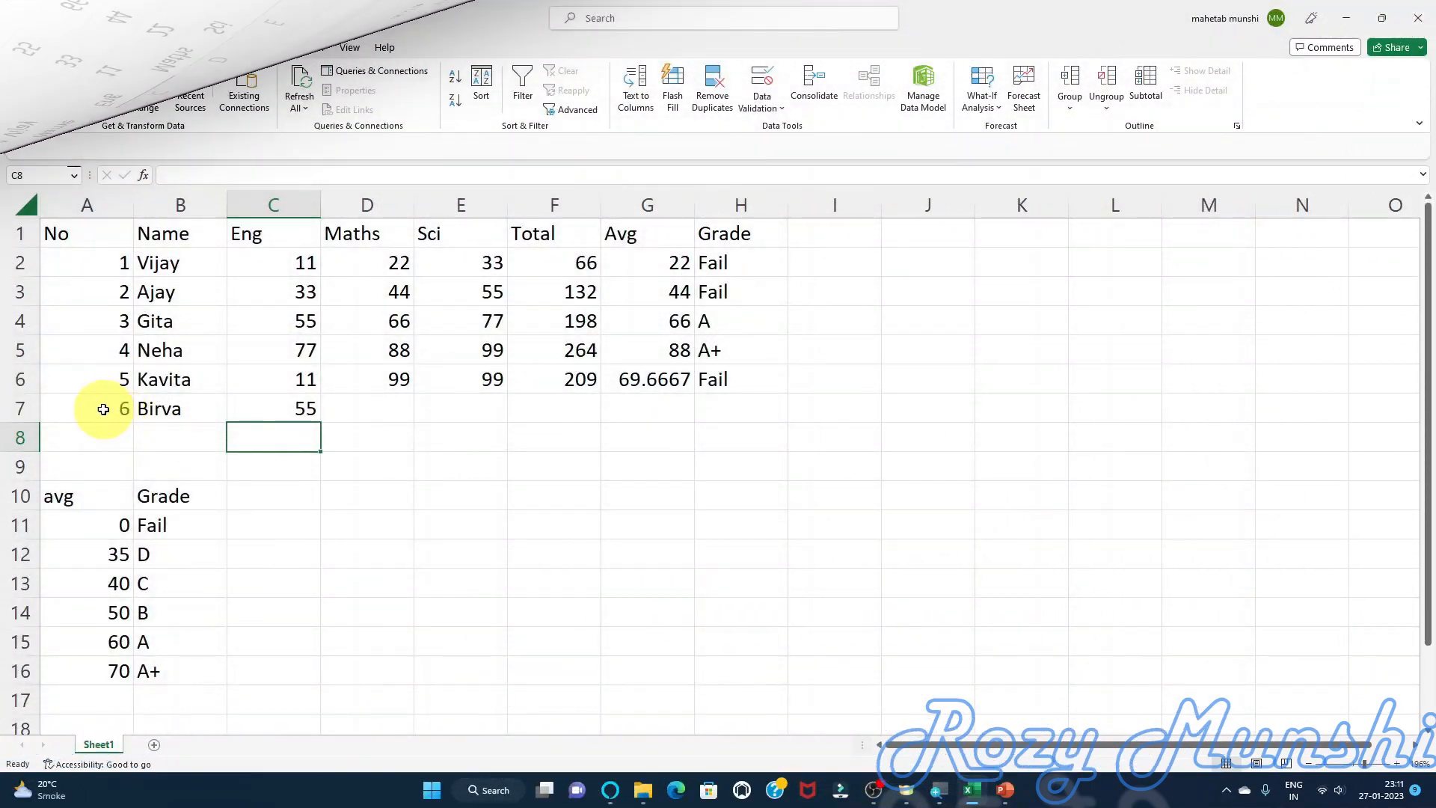
- Clear the sixth student's trial entries from A7:C7
drag(105, 406, 259, 411)
key(Delete)
click(401, 472)
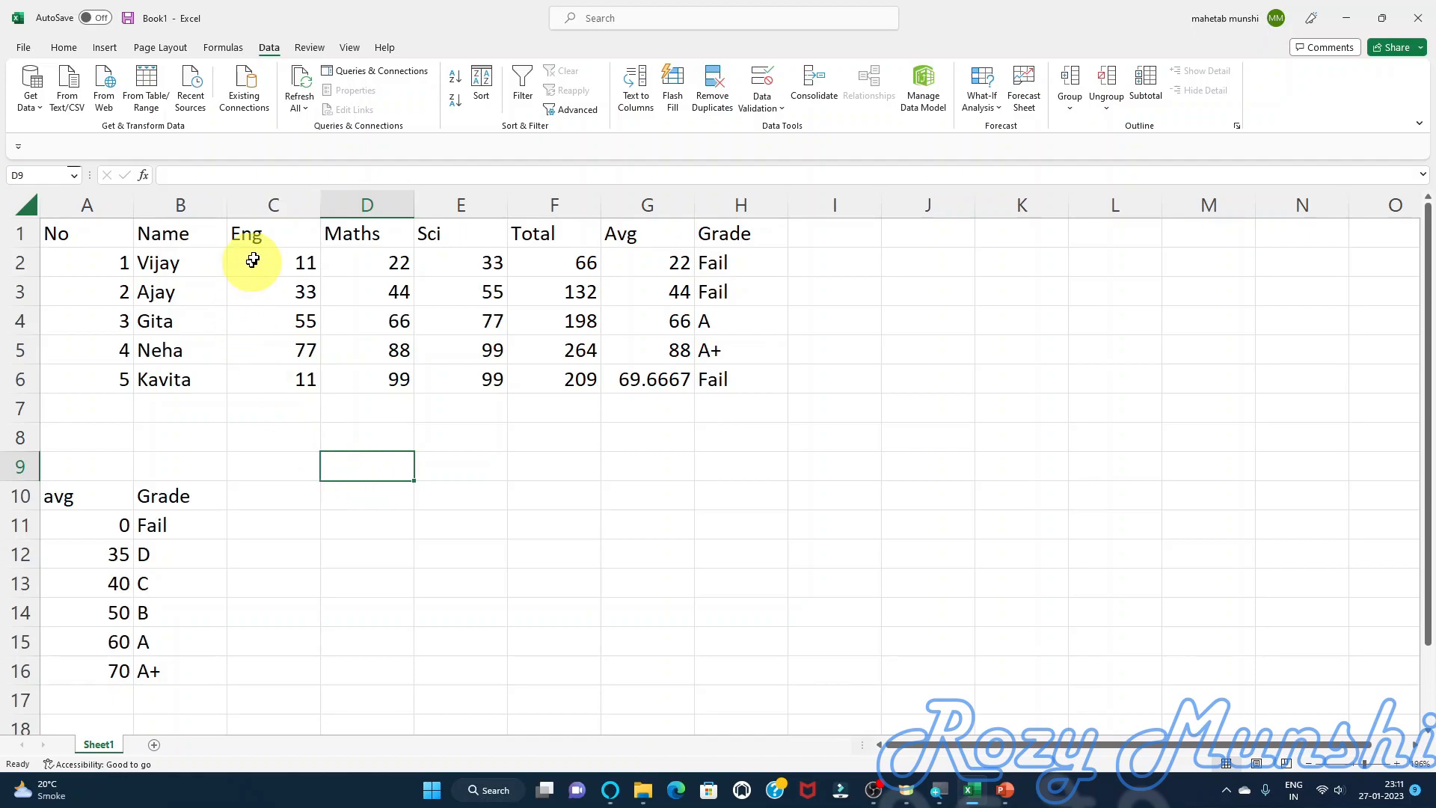
click(270, 204)
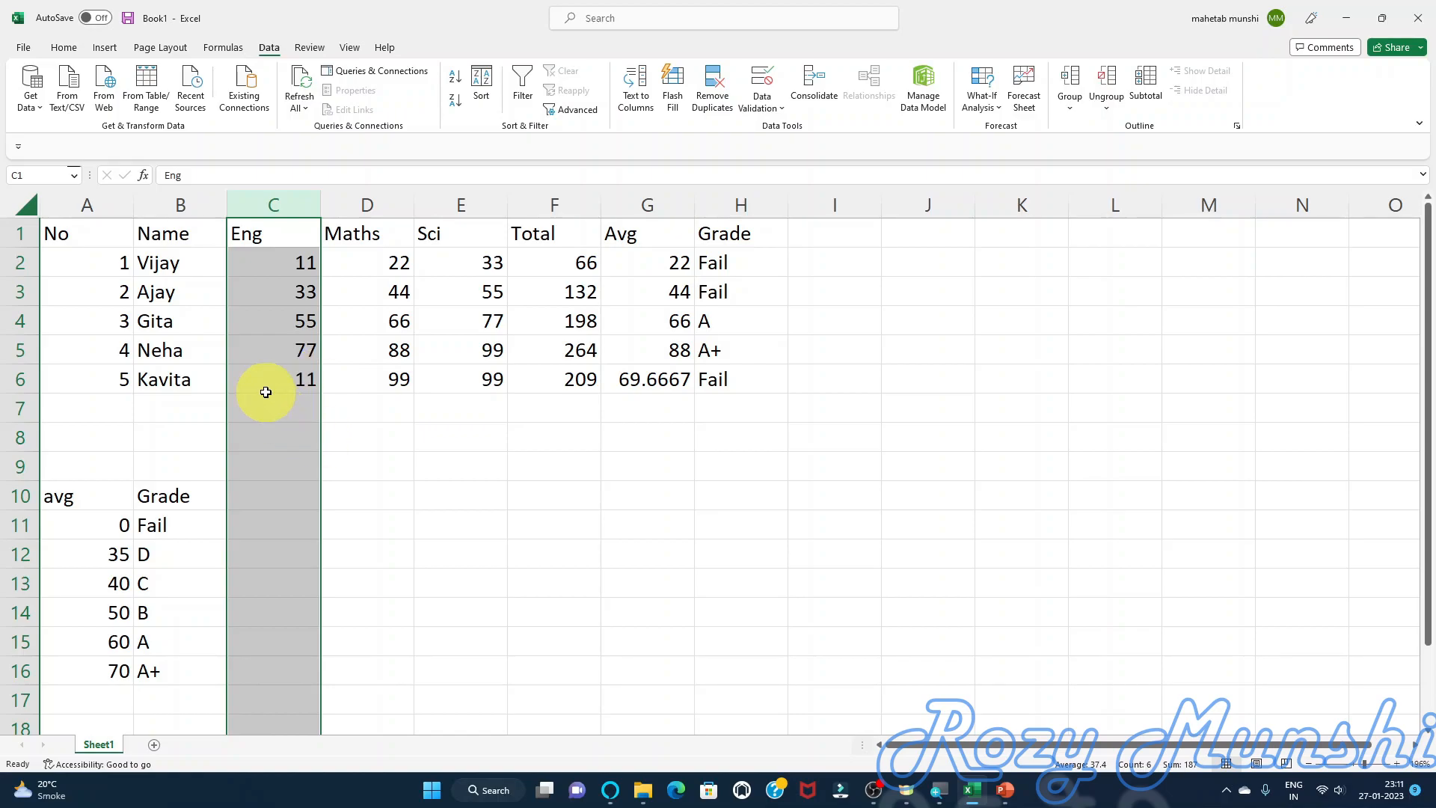
click(379, 437)
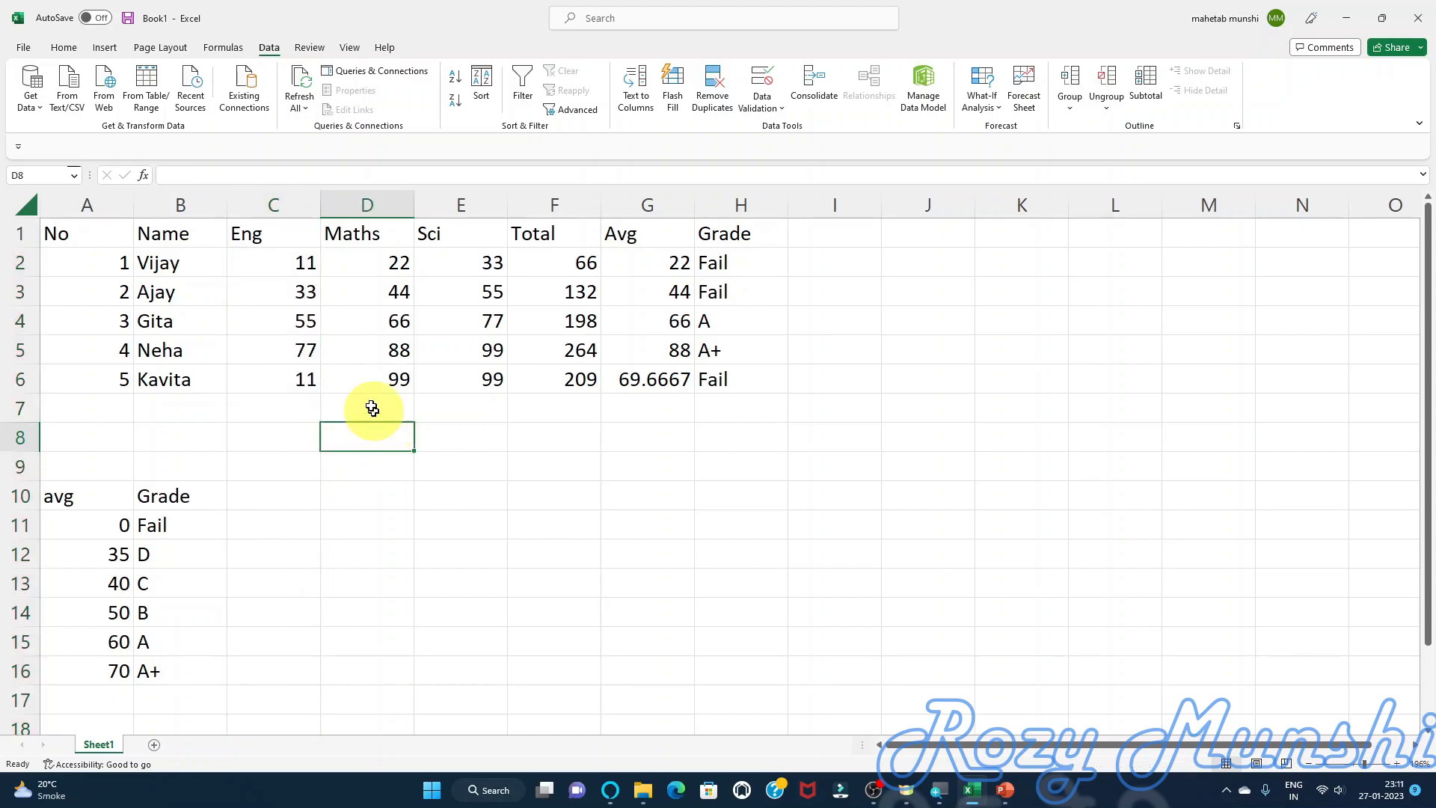
drag(274, 203, 450, 199)
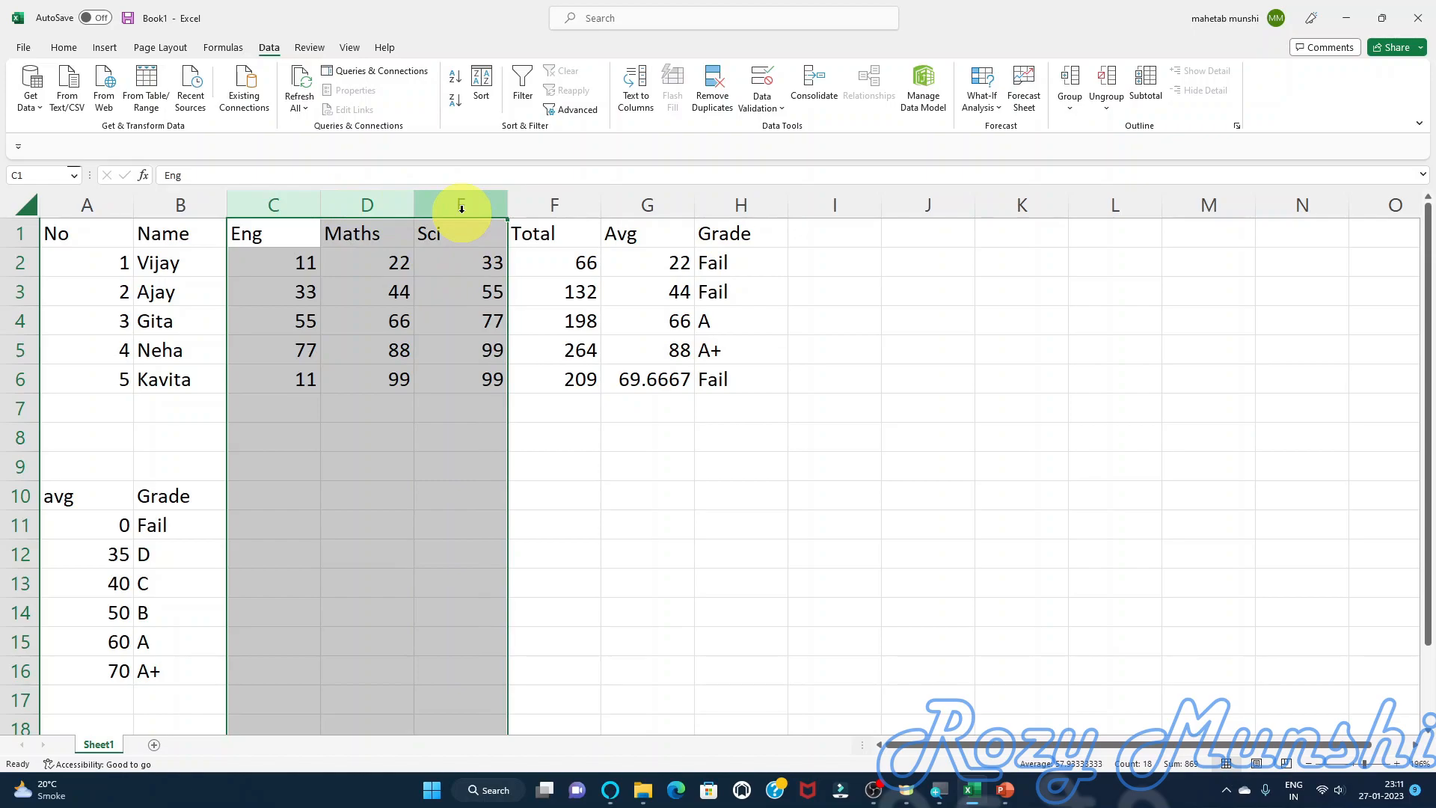
- Start a Less Than conditional formatting rule on the Eng column C with a threshold of 35
click(295, 201)
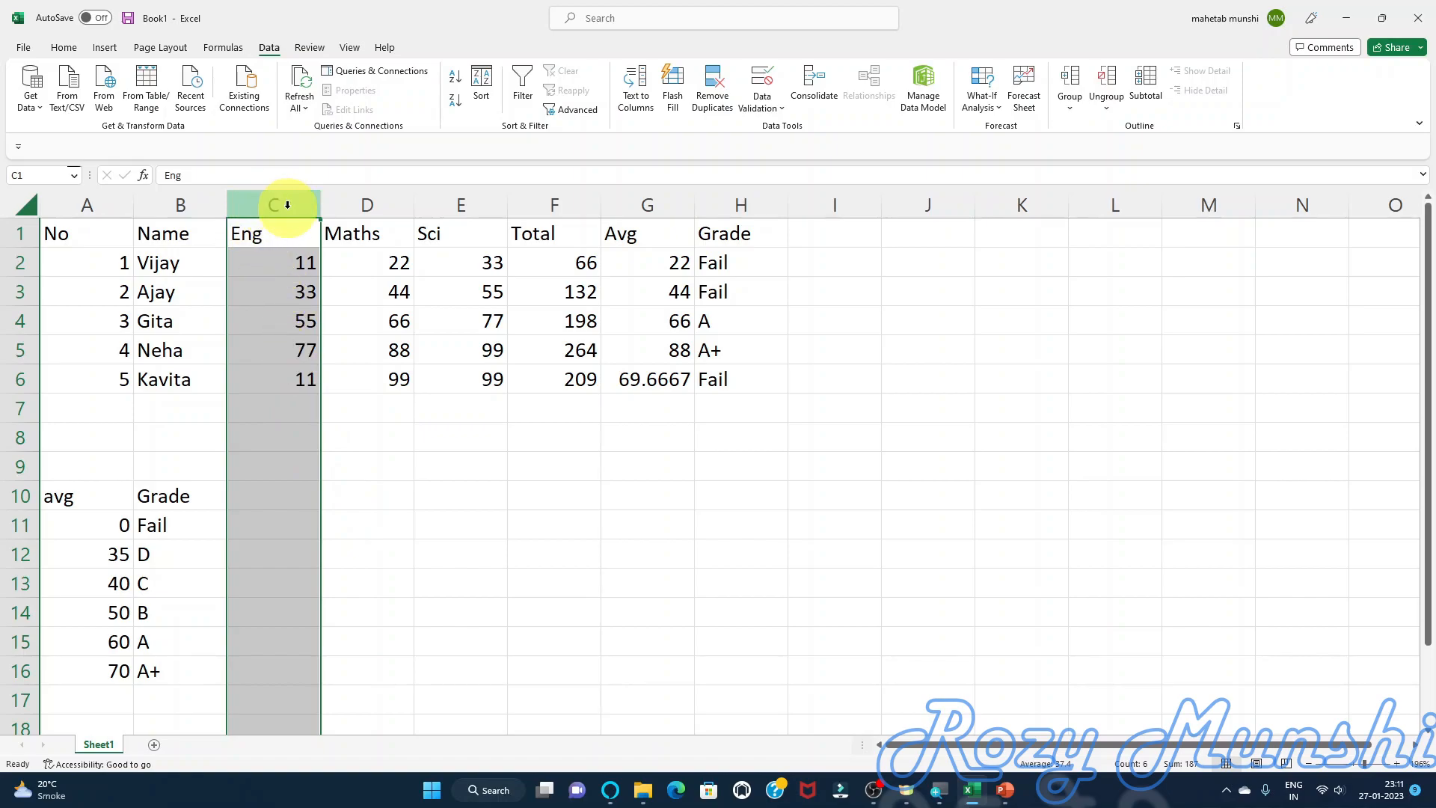
click(63, 48)
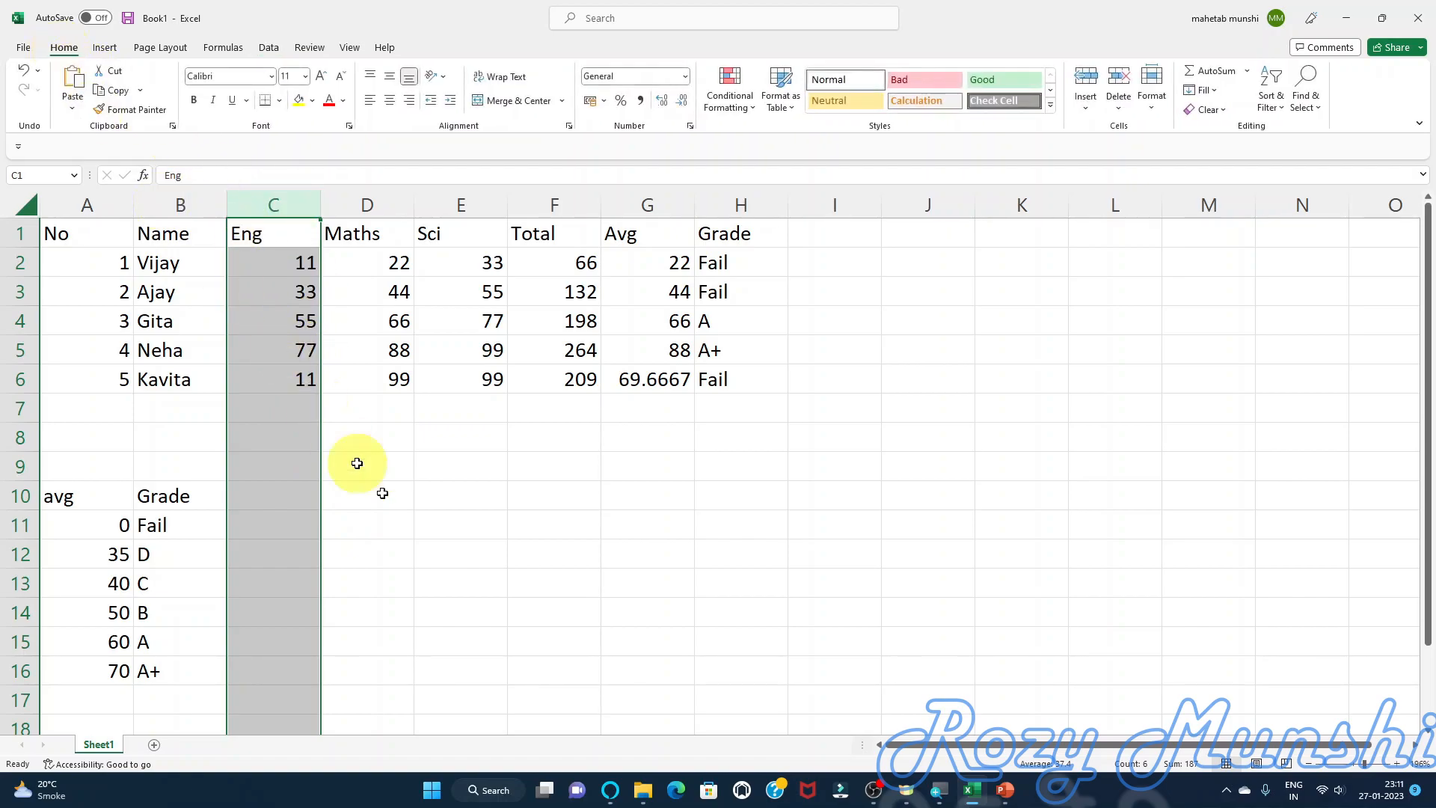
click(751, 111)
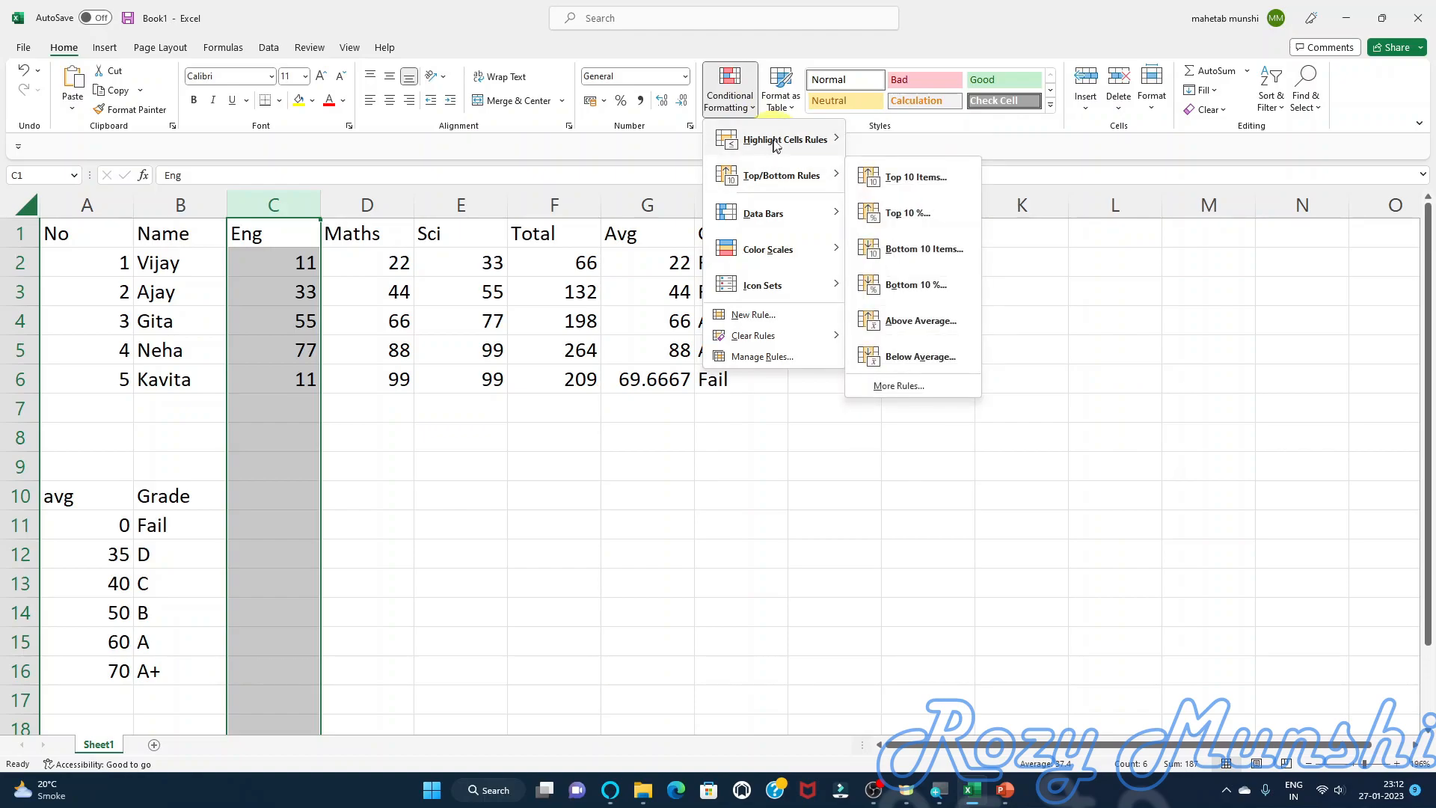
mouse_move(774, 144)
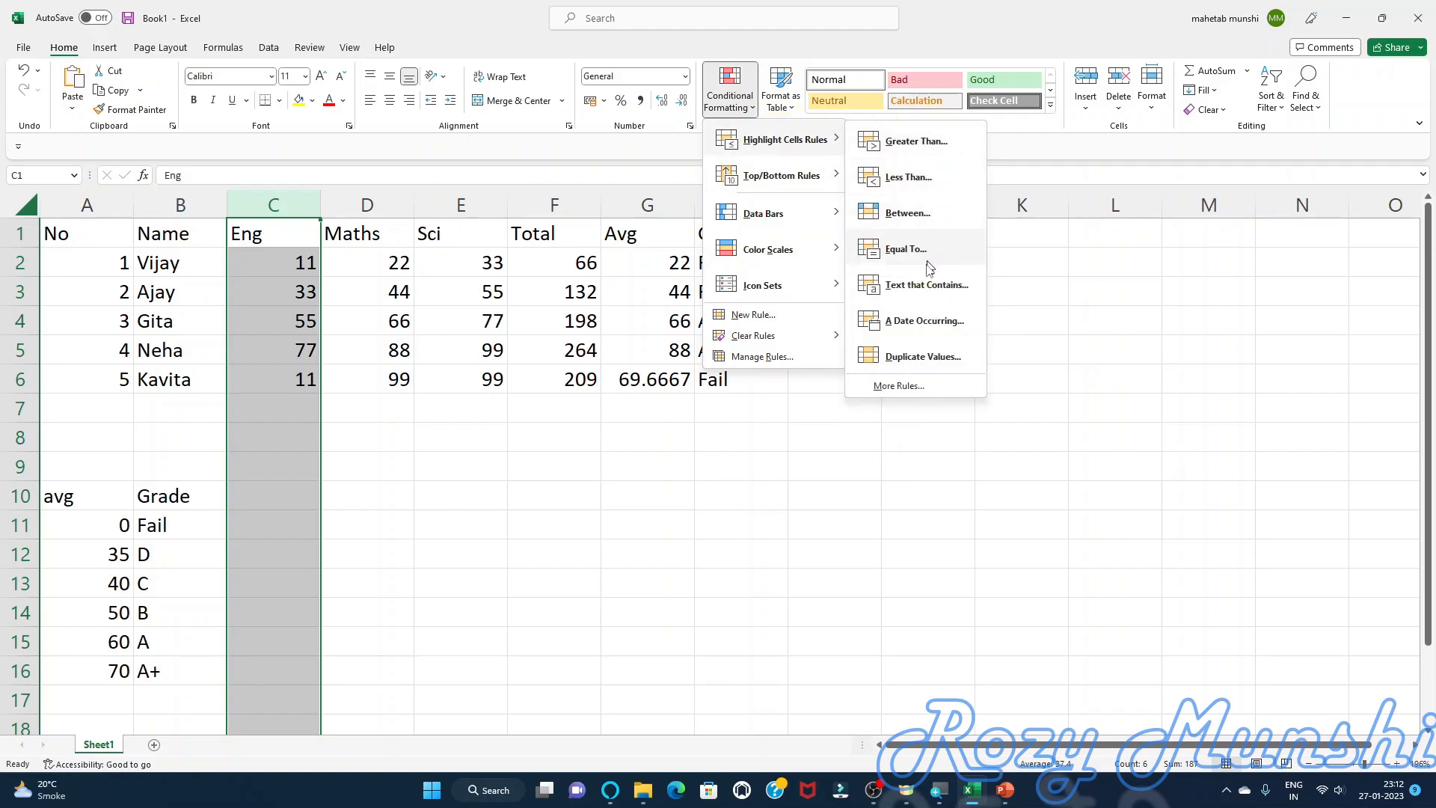
mouse_move(781, 175)
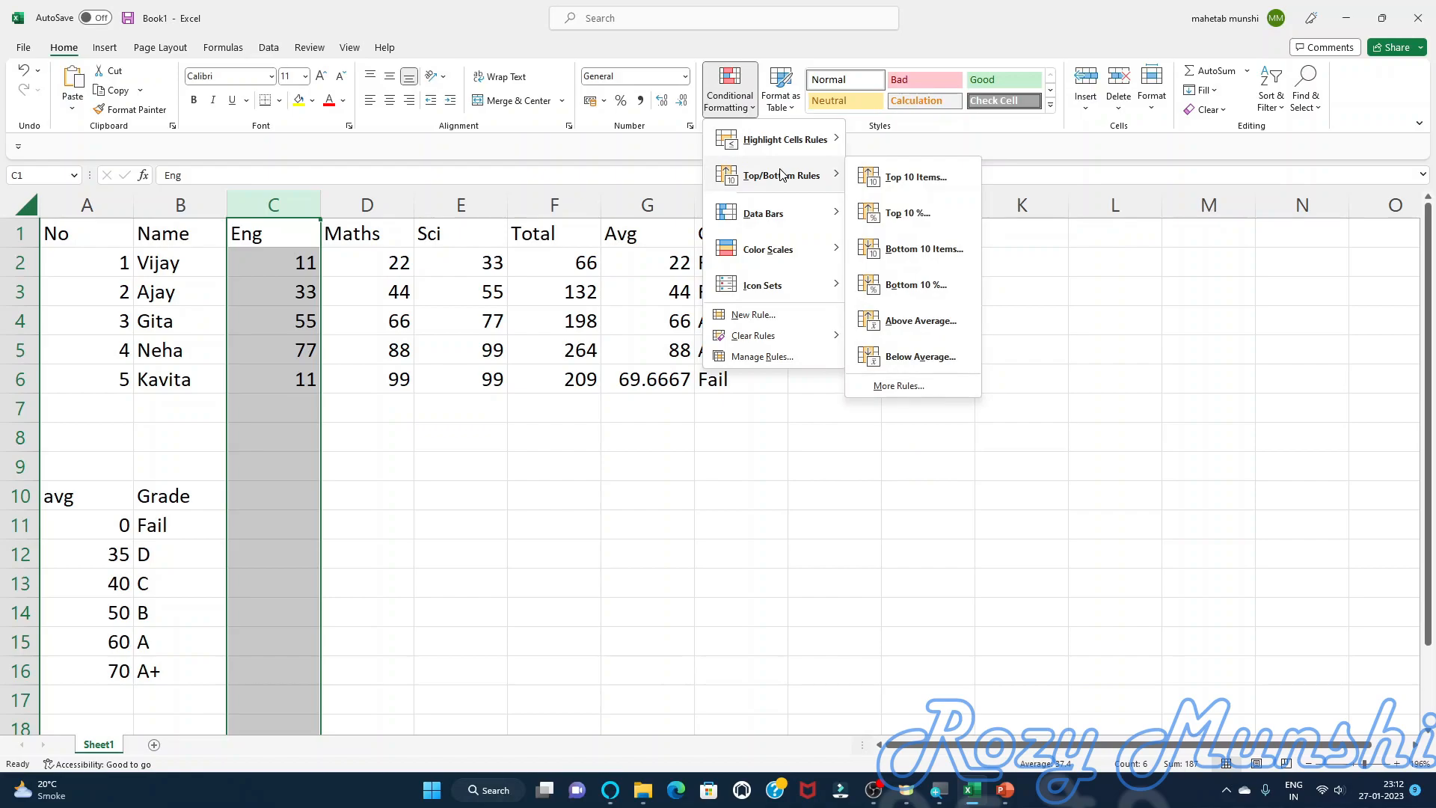
mouse_move(757, 217)
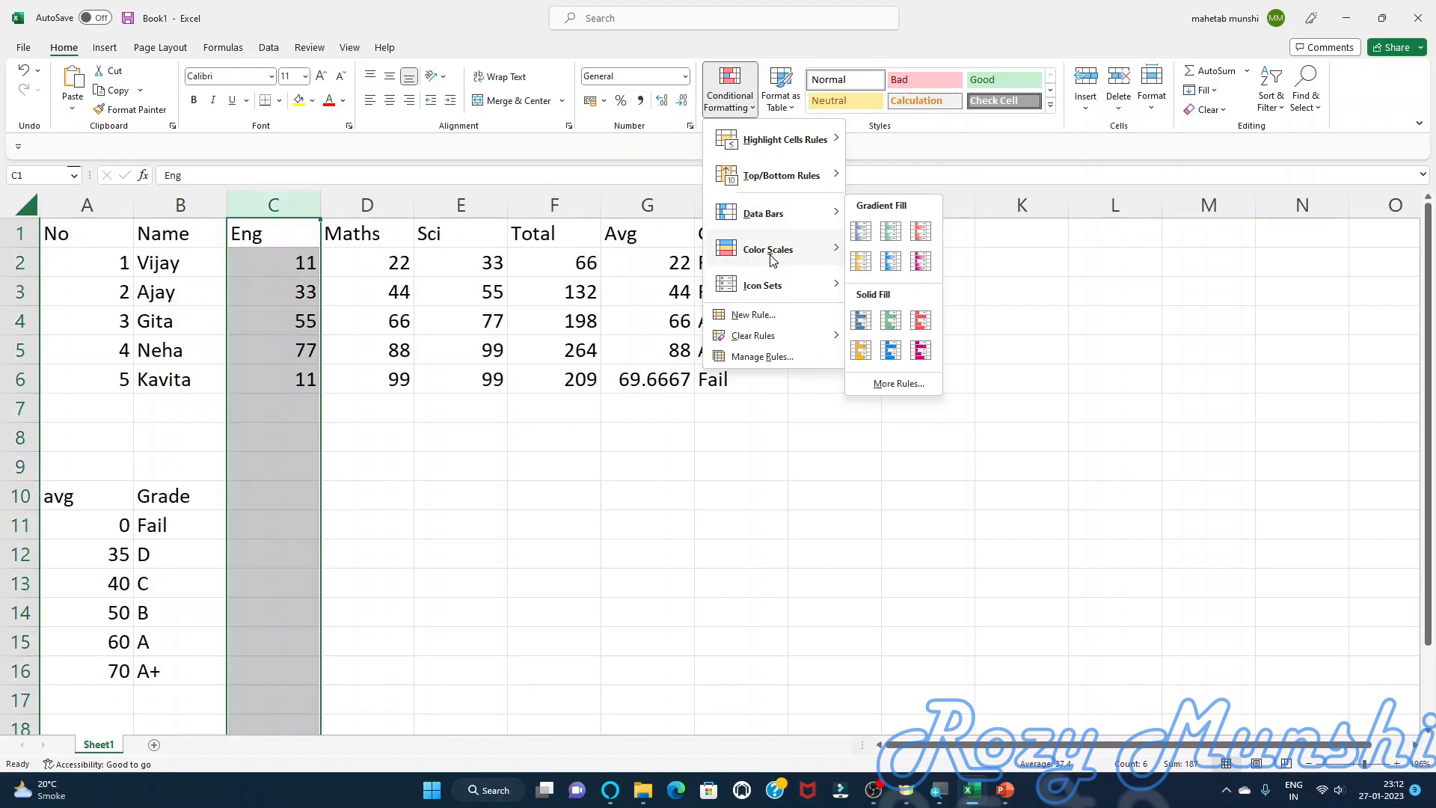
mouse_move(771, 251)
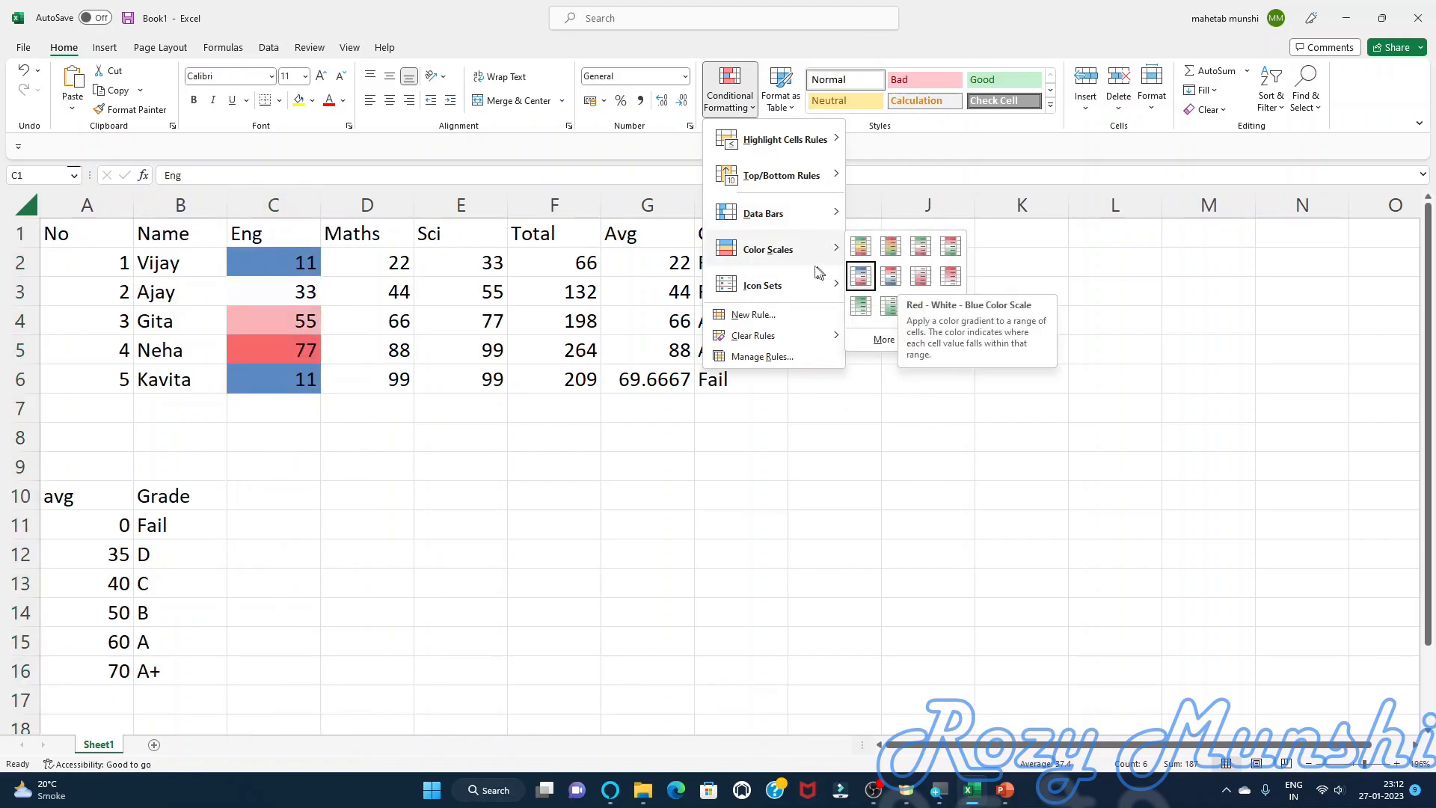
mouse_move(823, 285)
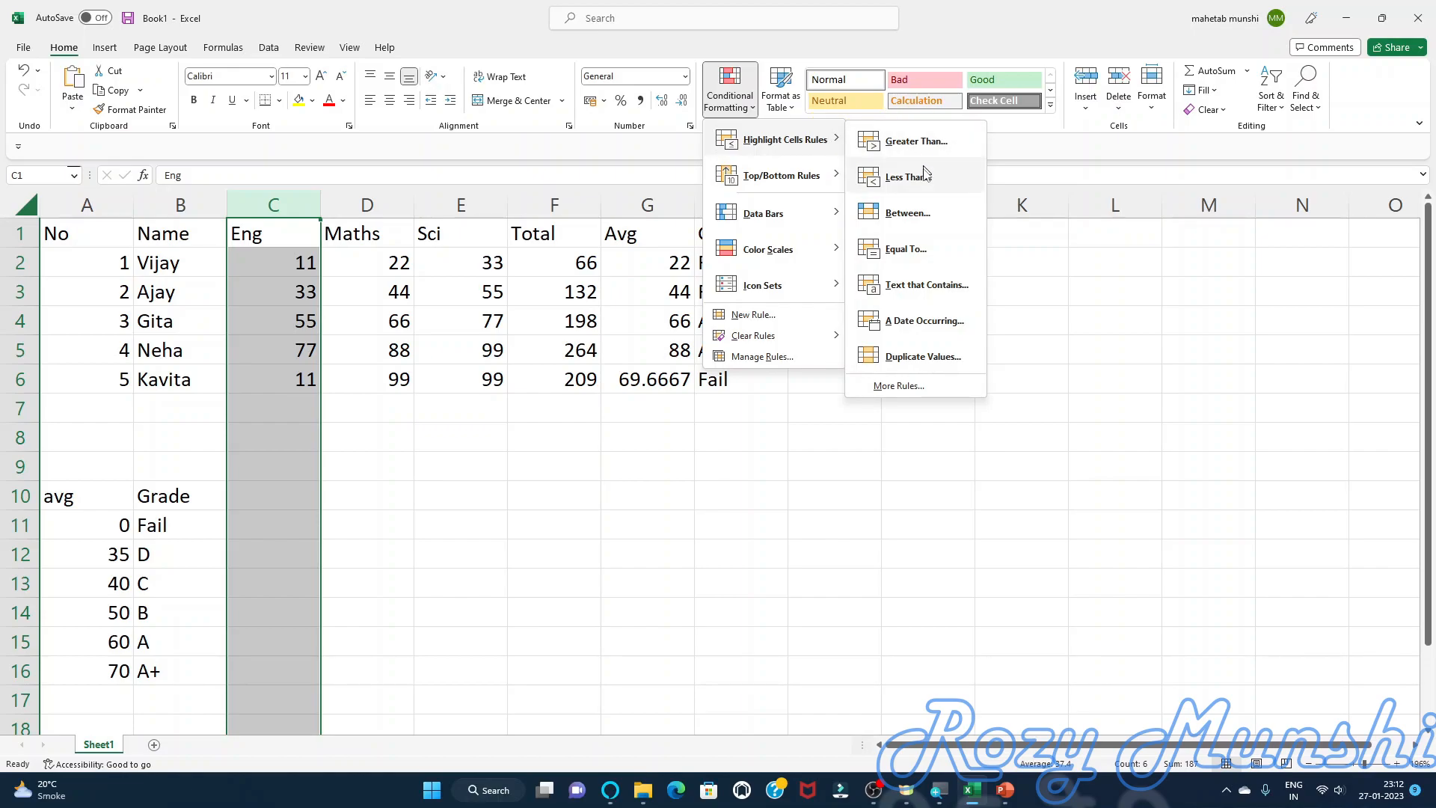
click(905, 185)
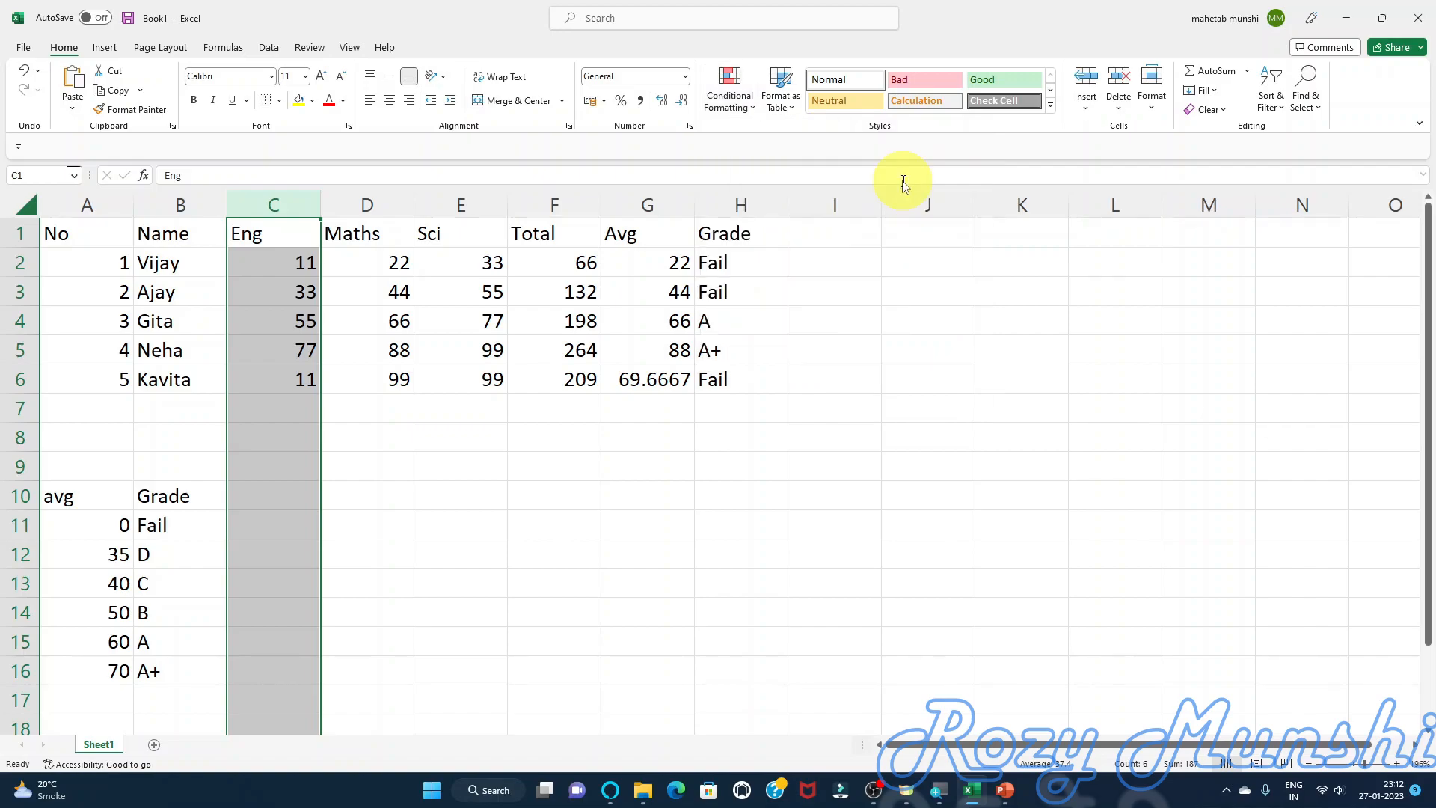
click(948, 575)
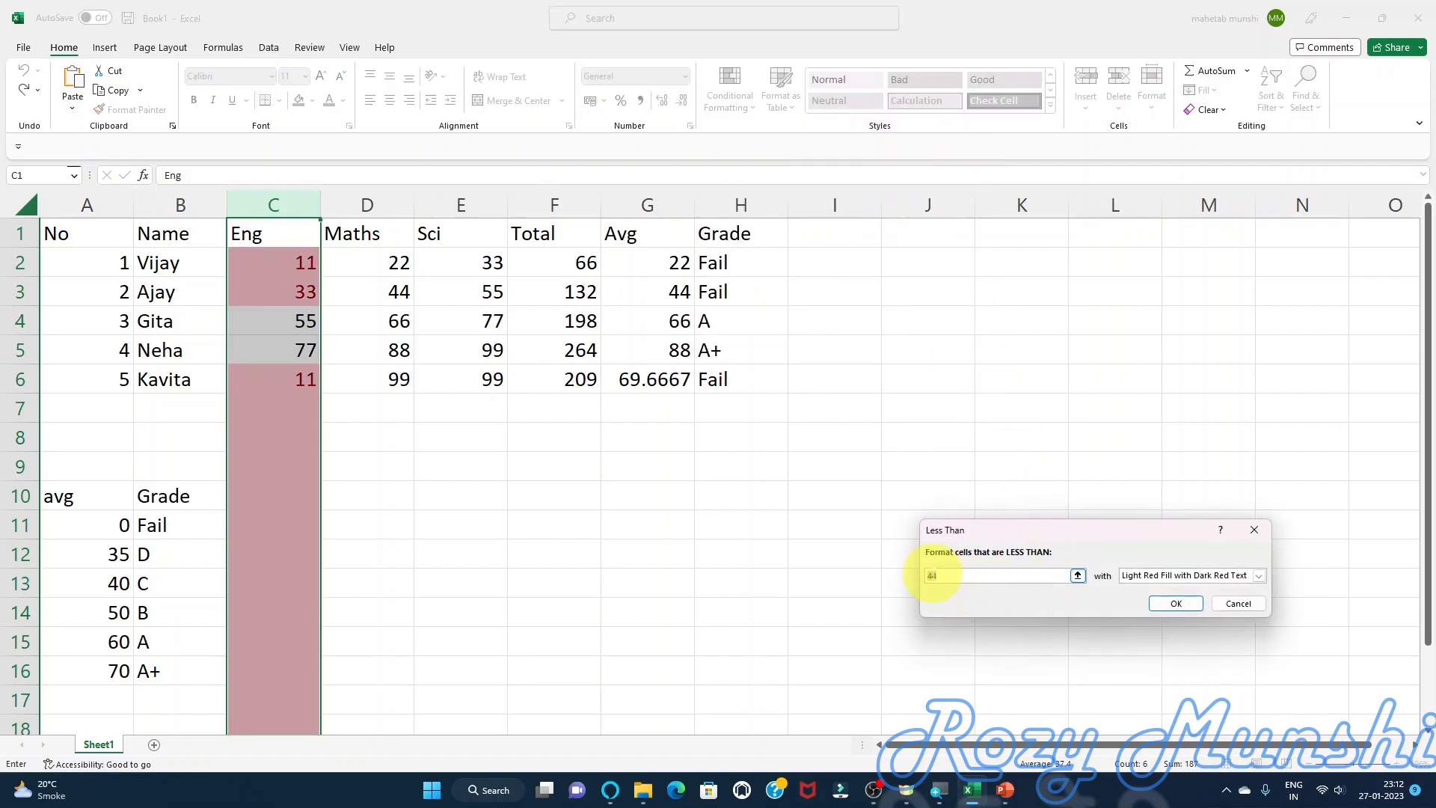
text(35)
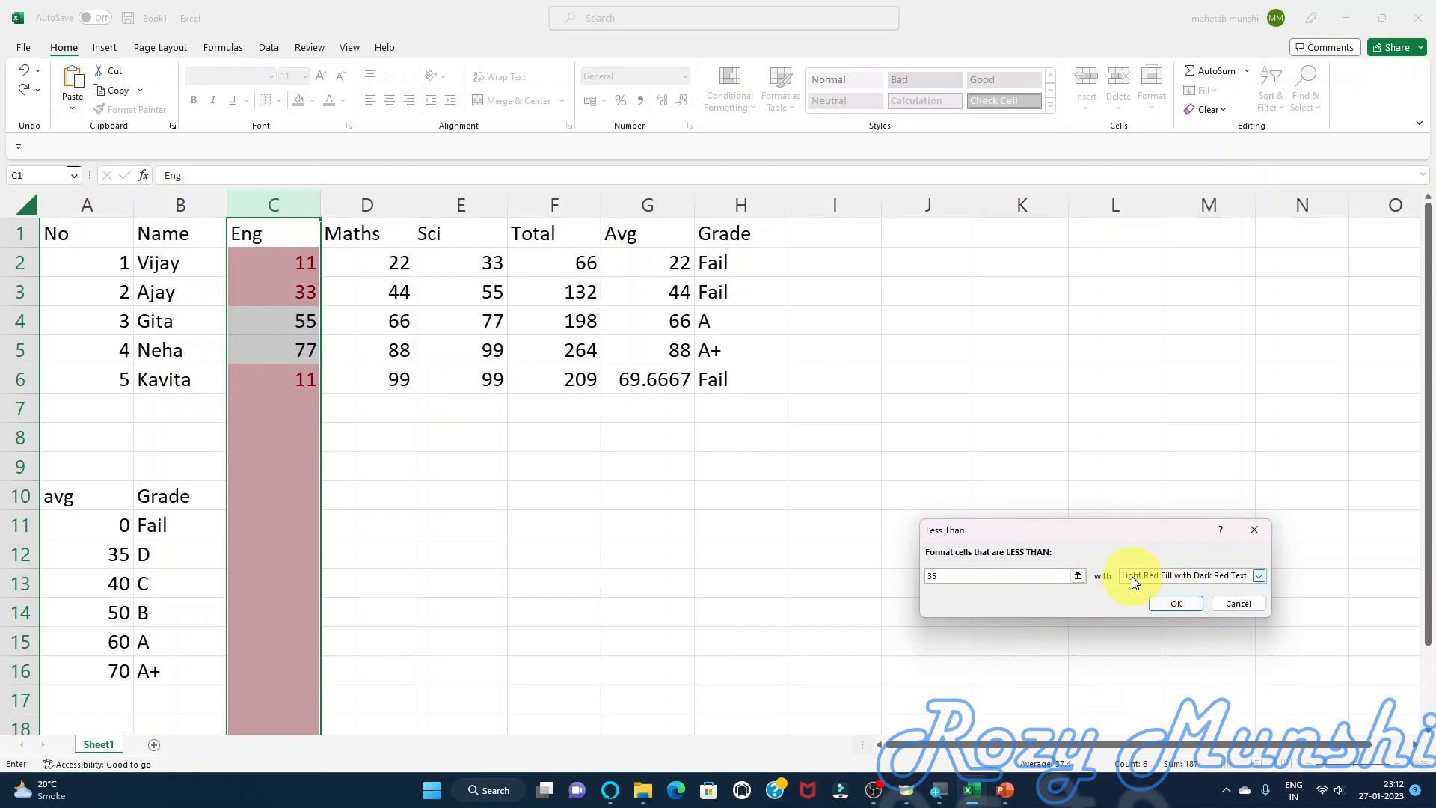
- Give the Less Than rule a custom format with bold red font and apply it to the Eng column
click(1260, 577)
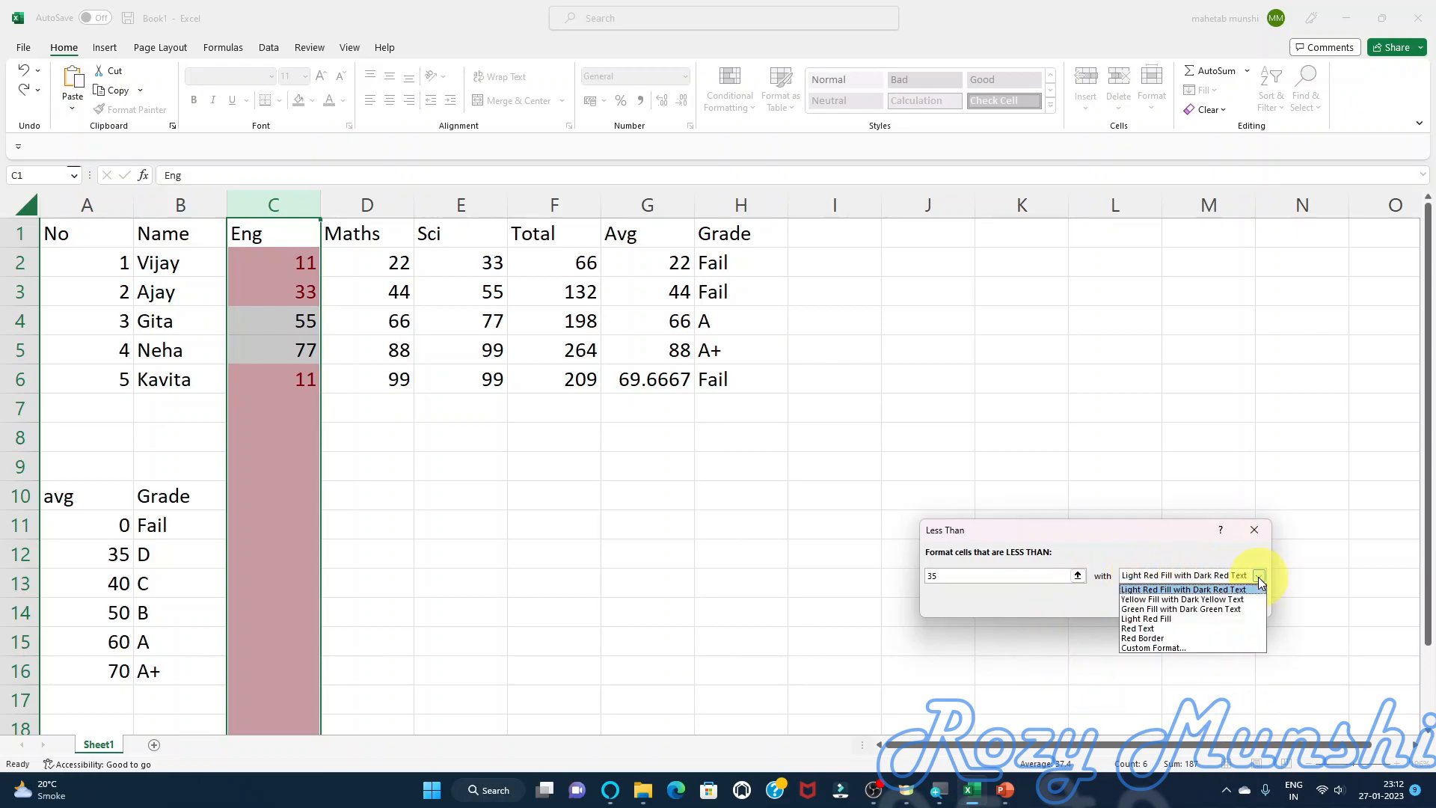
click(1144, 647)
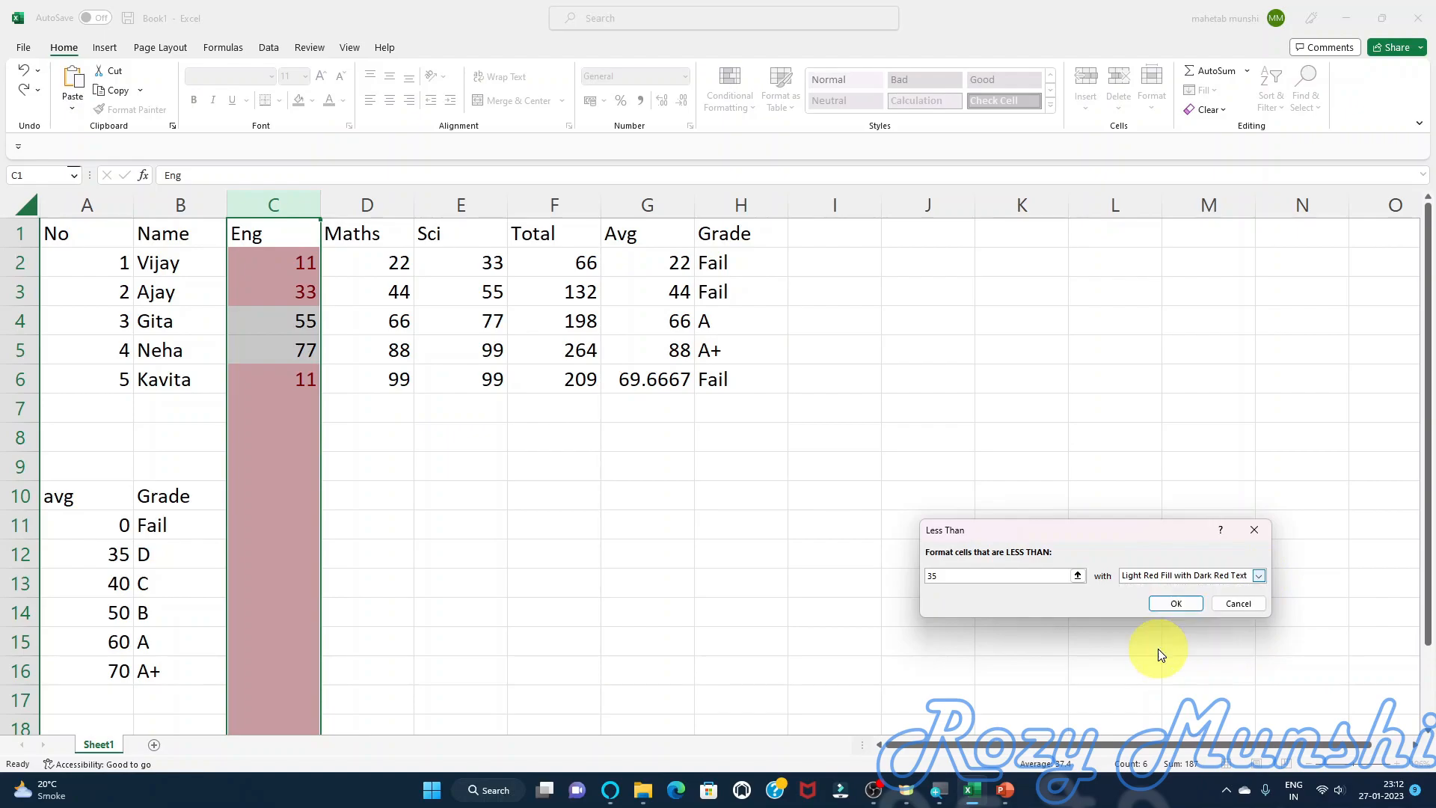
click(955, 543)
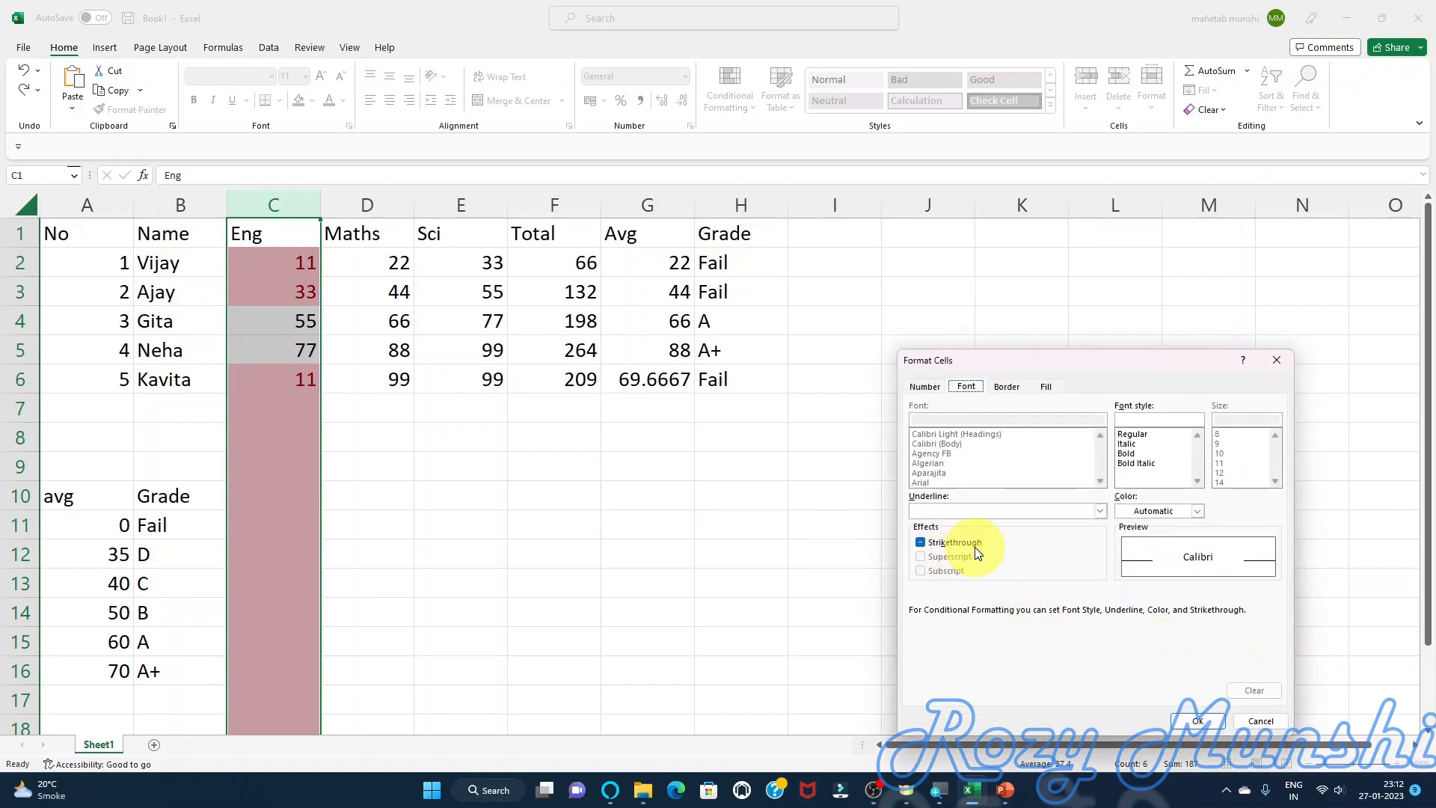
click(1148, 511)
click(1136, 674)
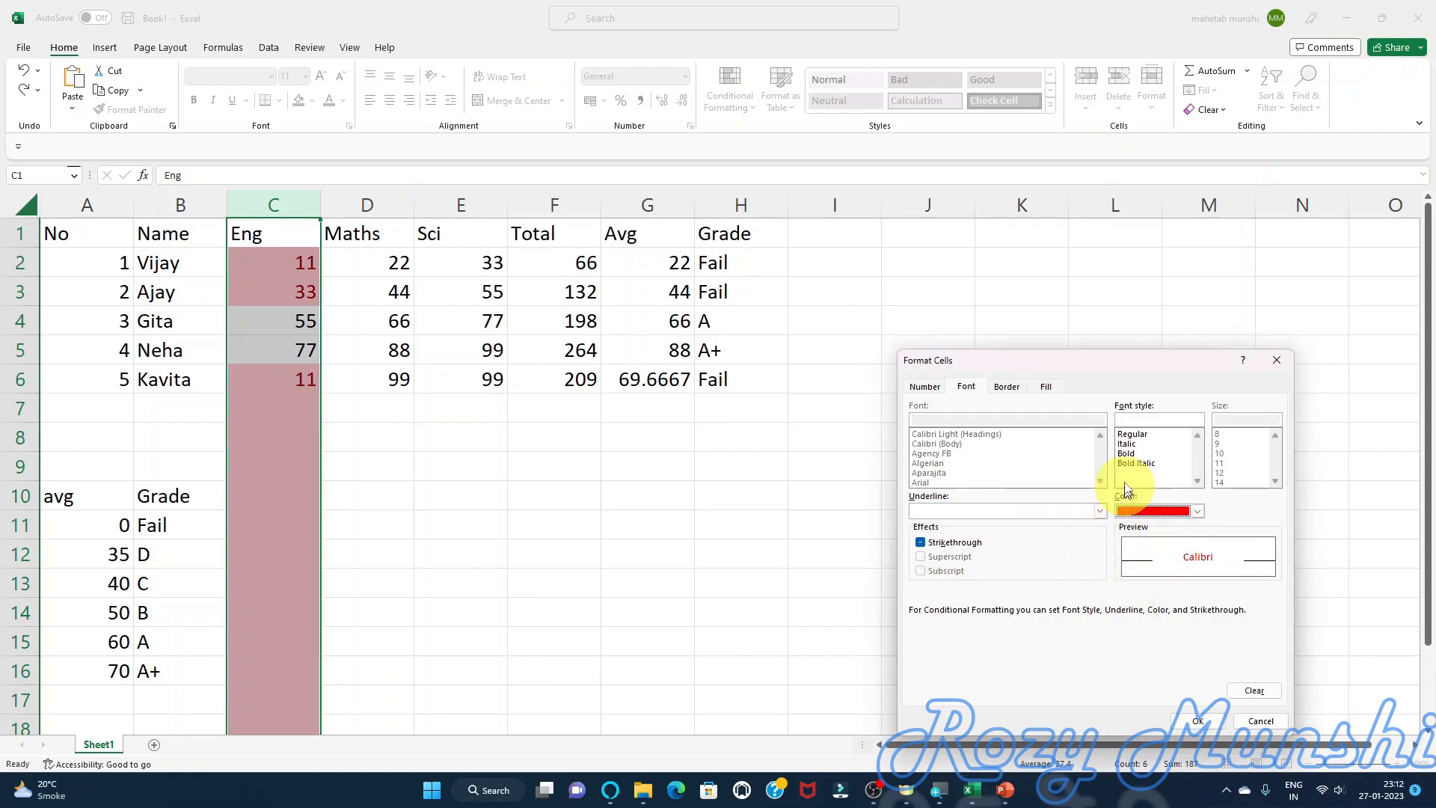
click(1126, 454)
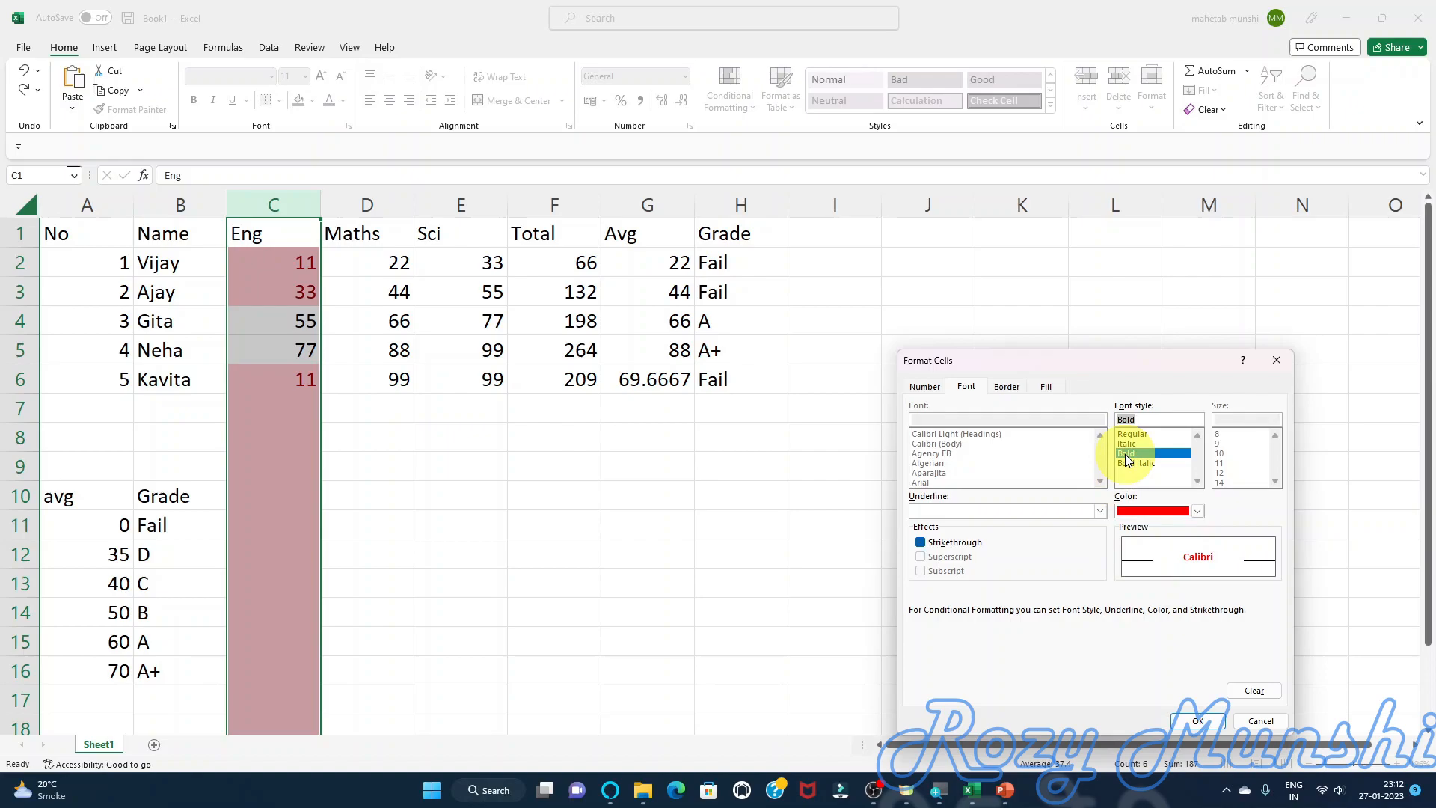
click(1196, 718)
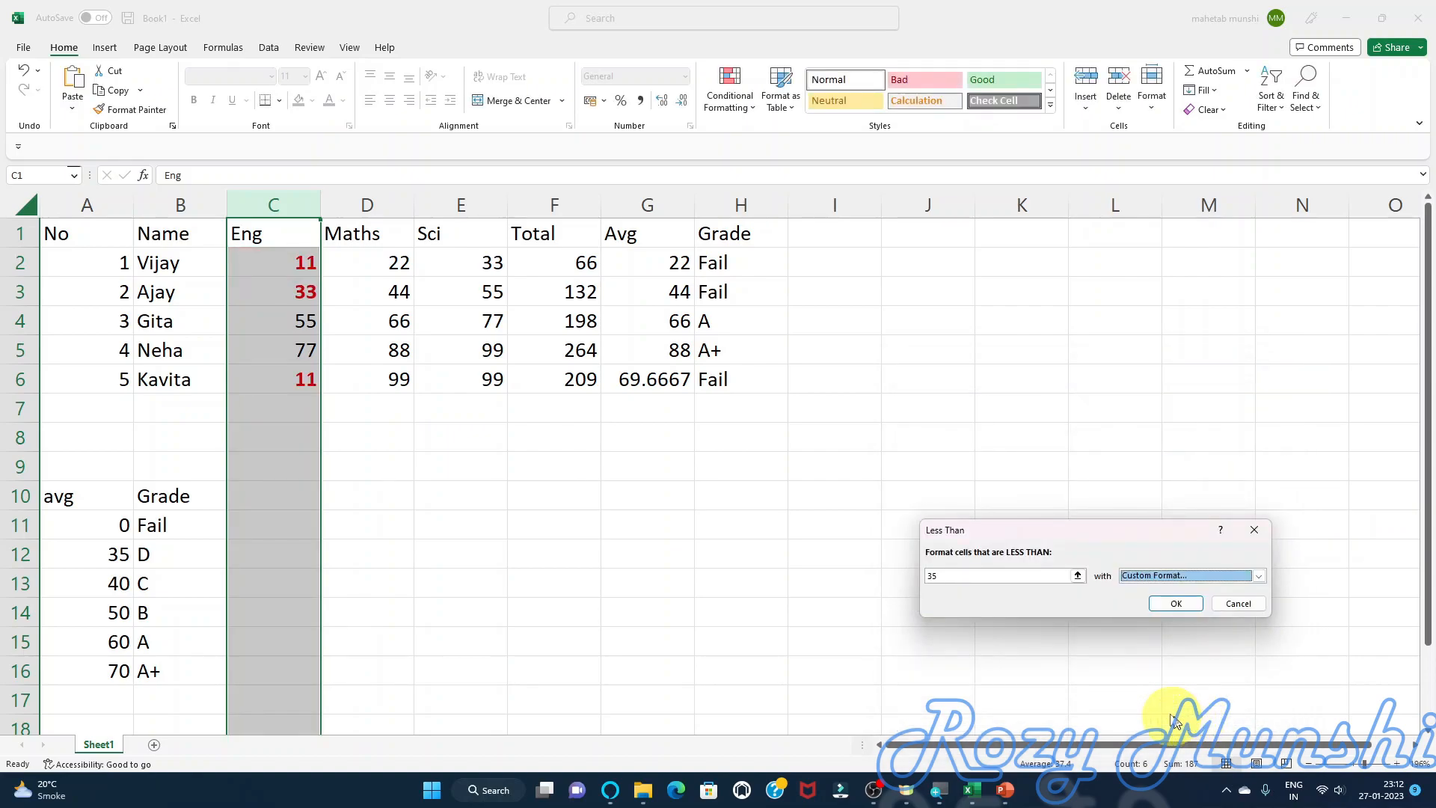
click(1172, 604)
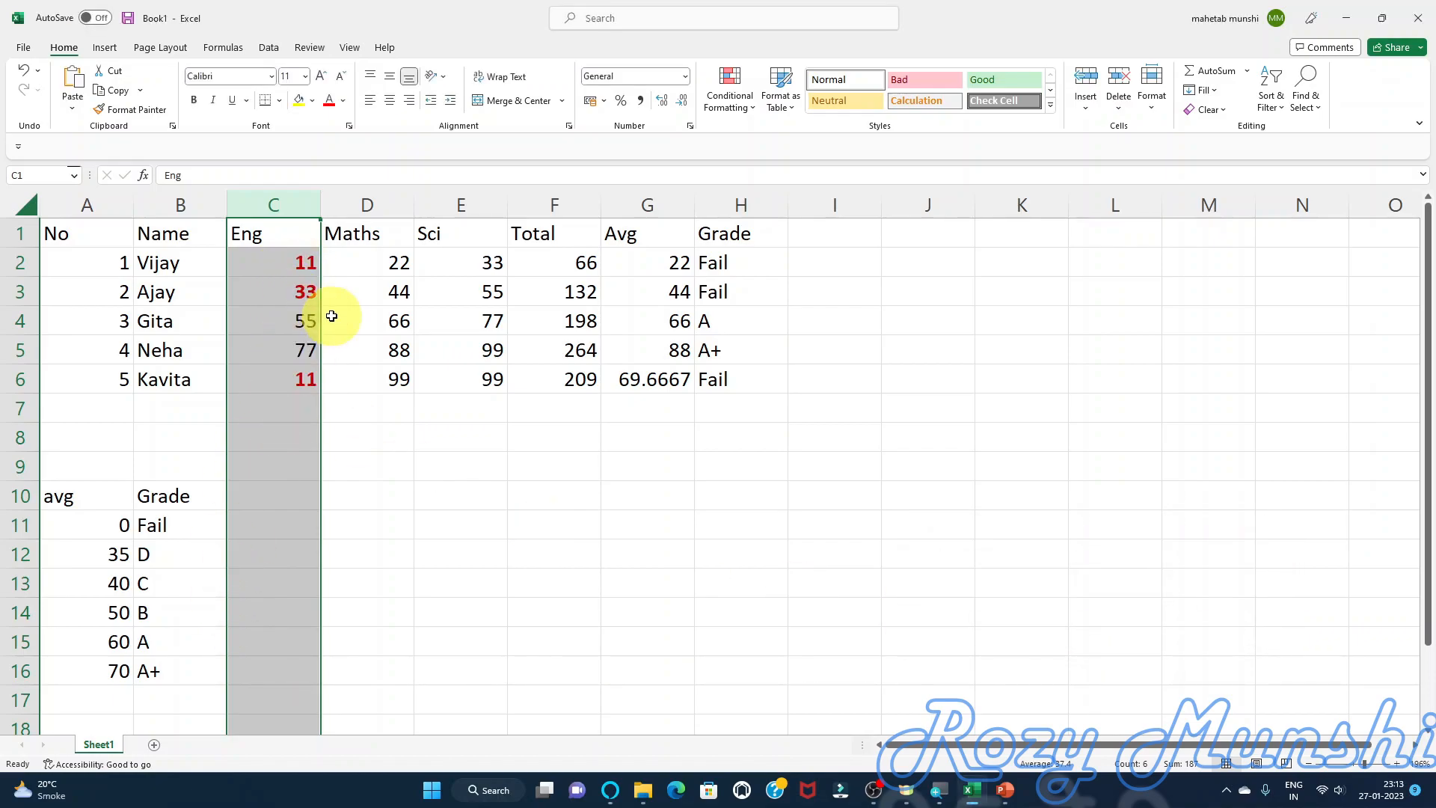
- Test the Eng highlighting by entering 44 in C7 and 23 in C8
click(299, 414)
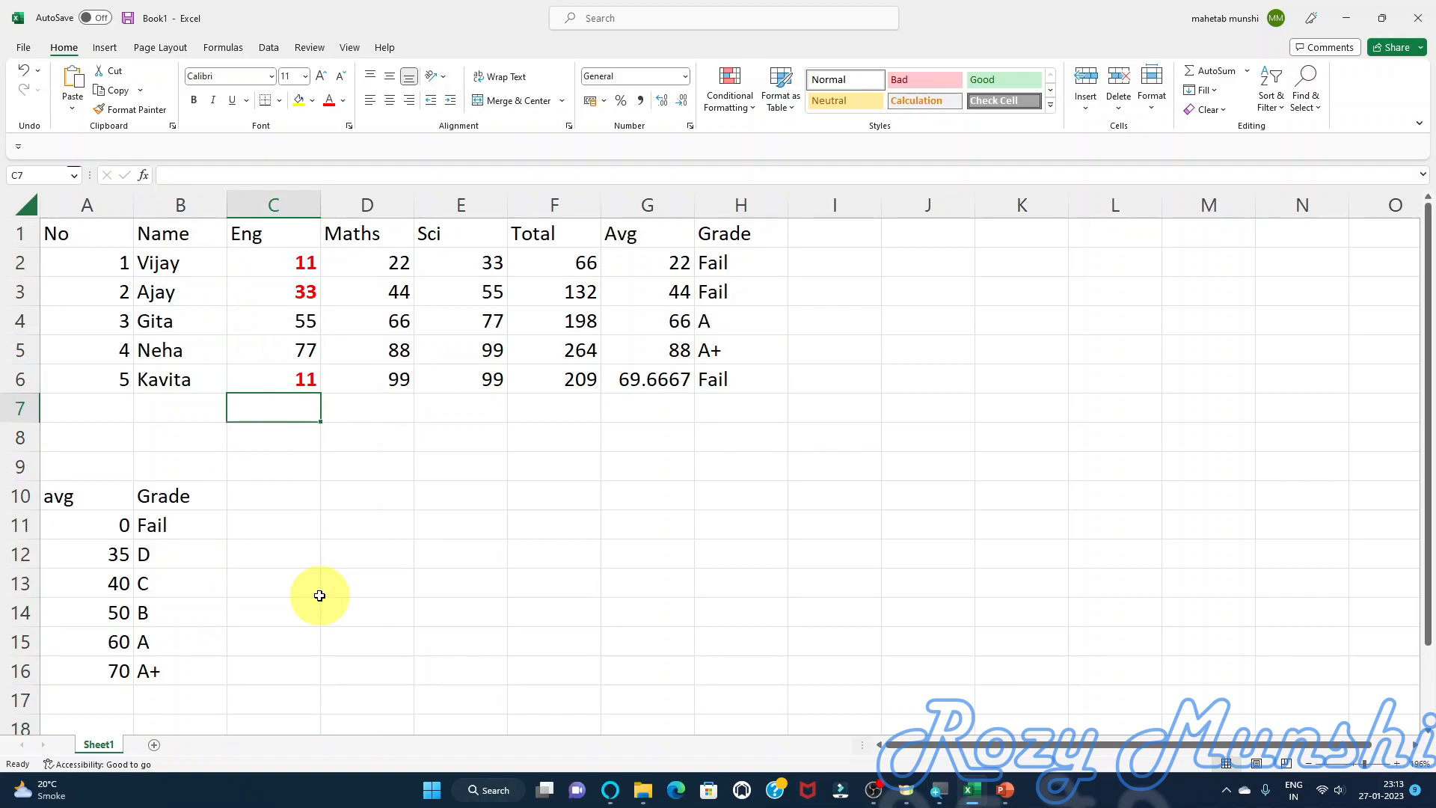
text(44)
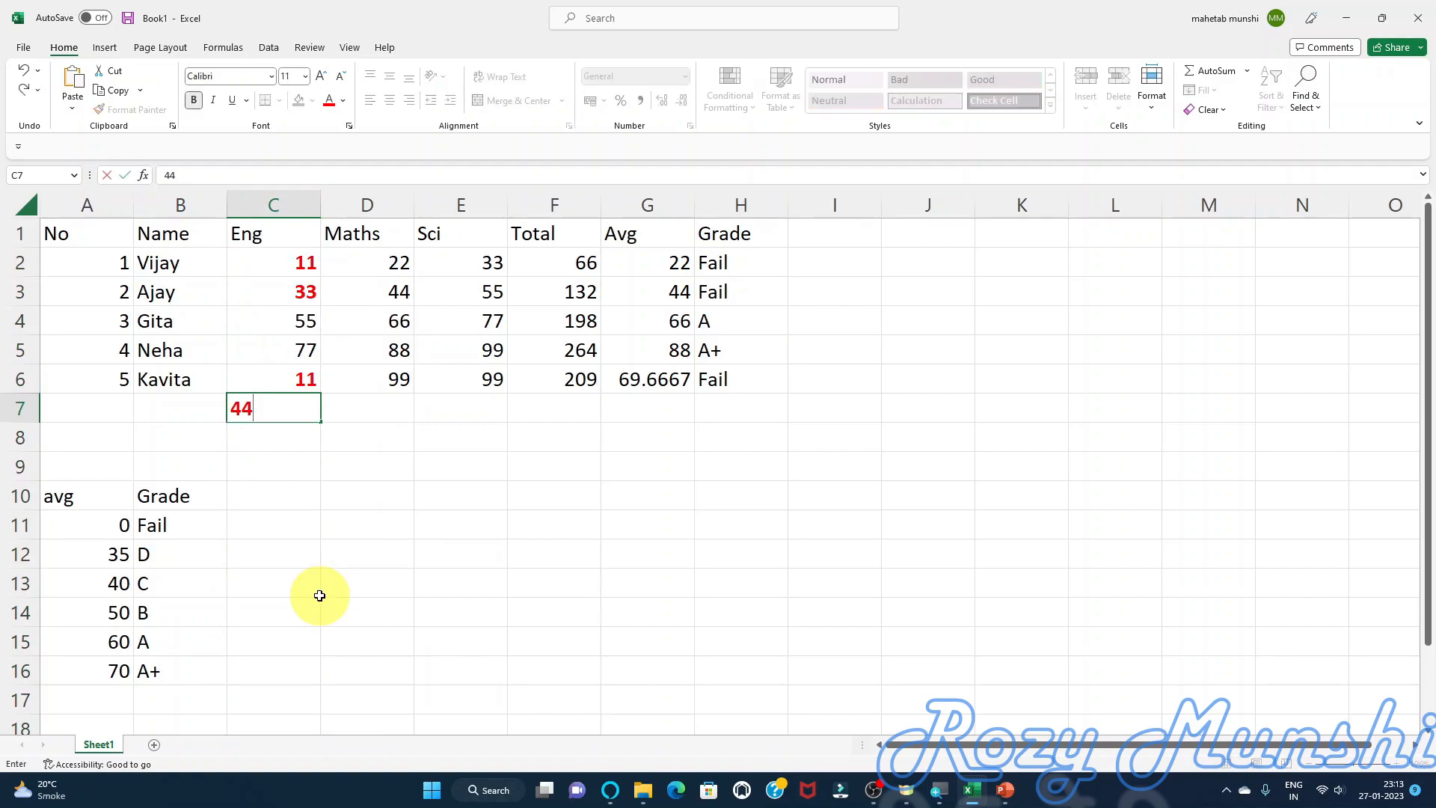
key(Return)
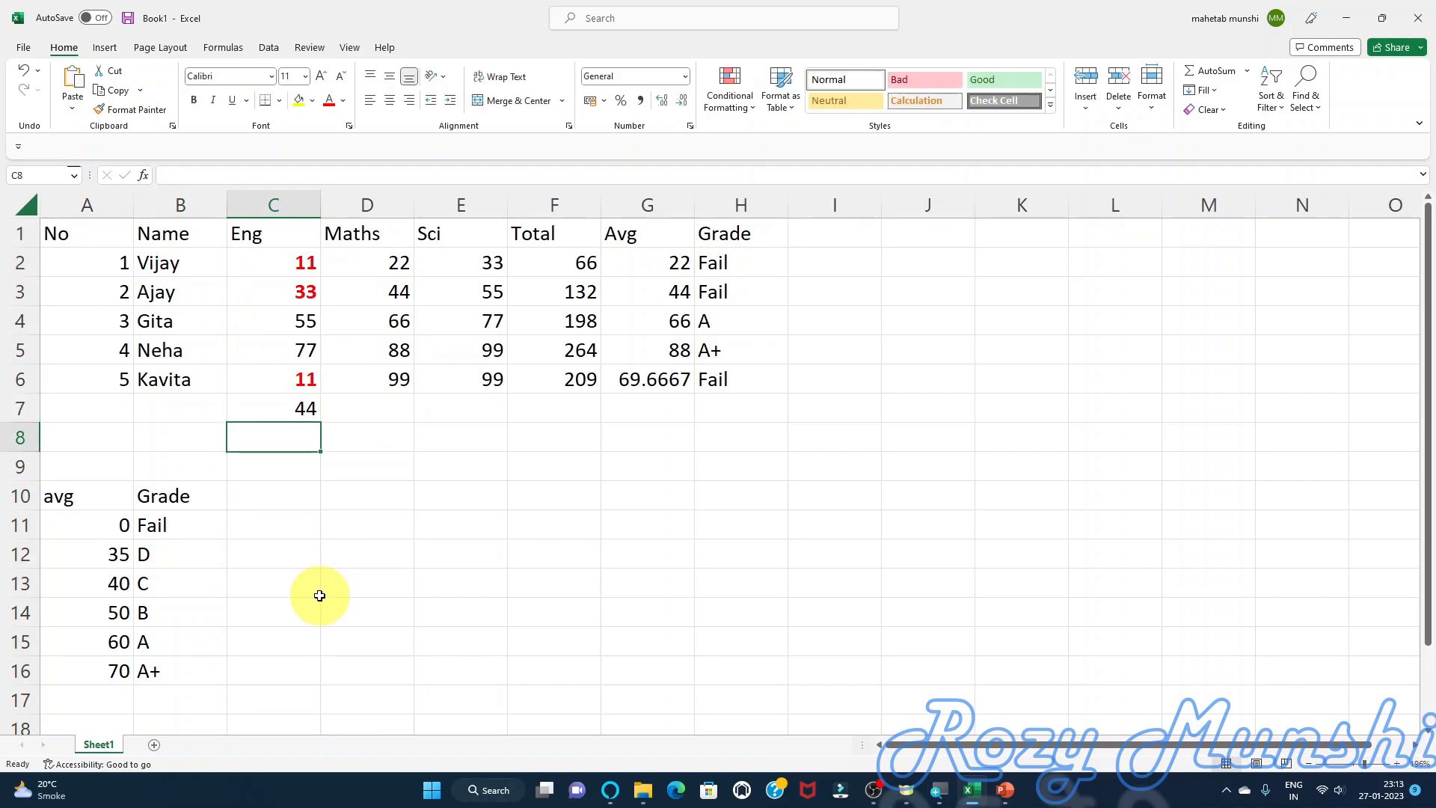
text(23)
key(Return)
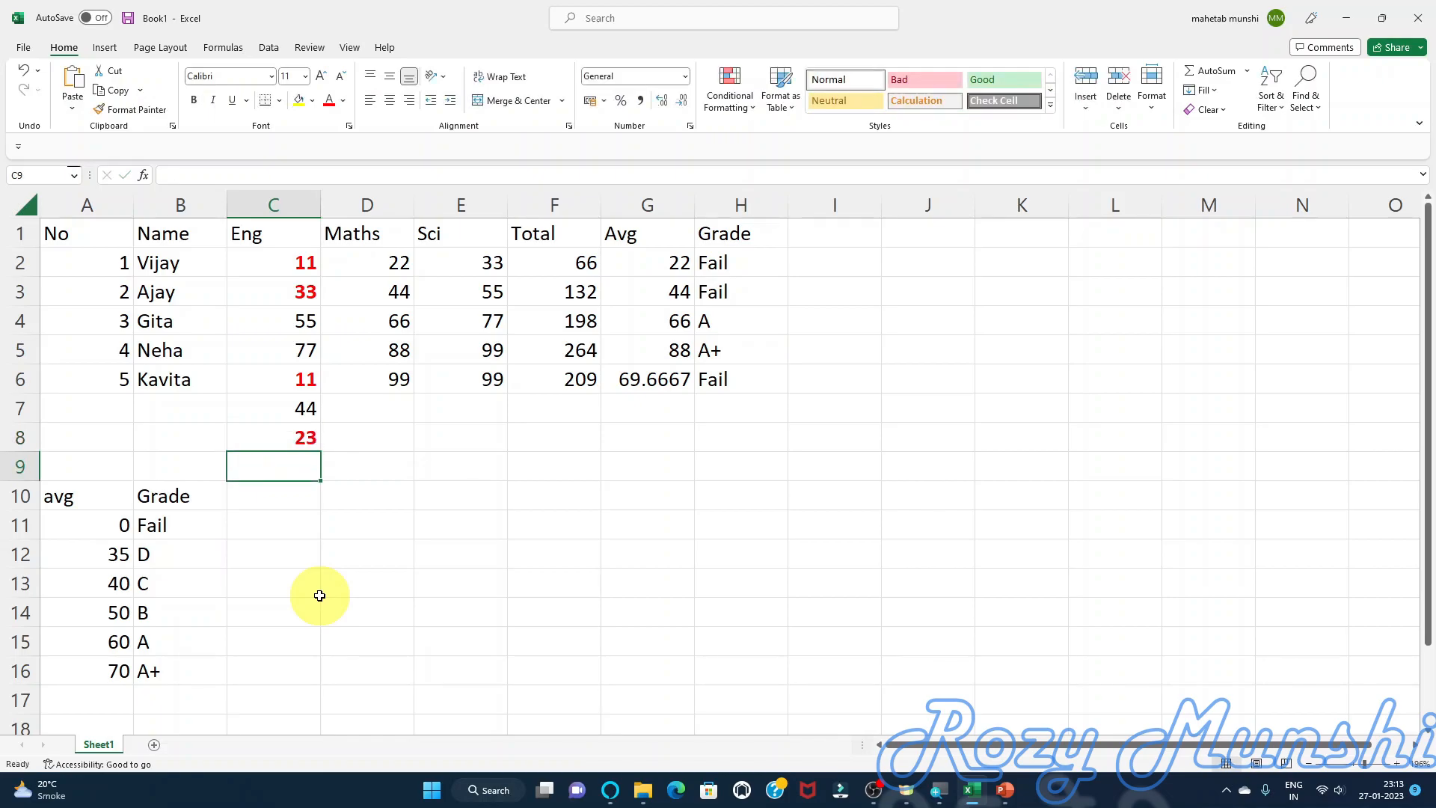
- Clear the test marks from C7:C9
key(Up)
key(Up)
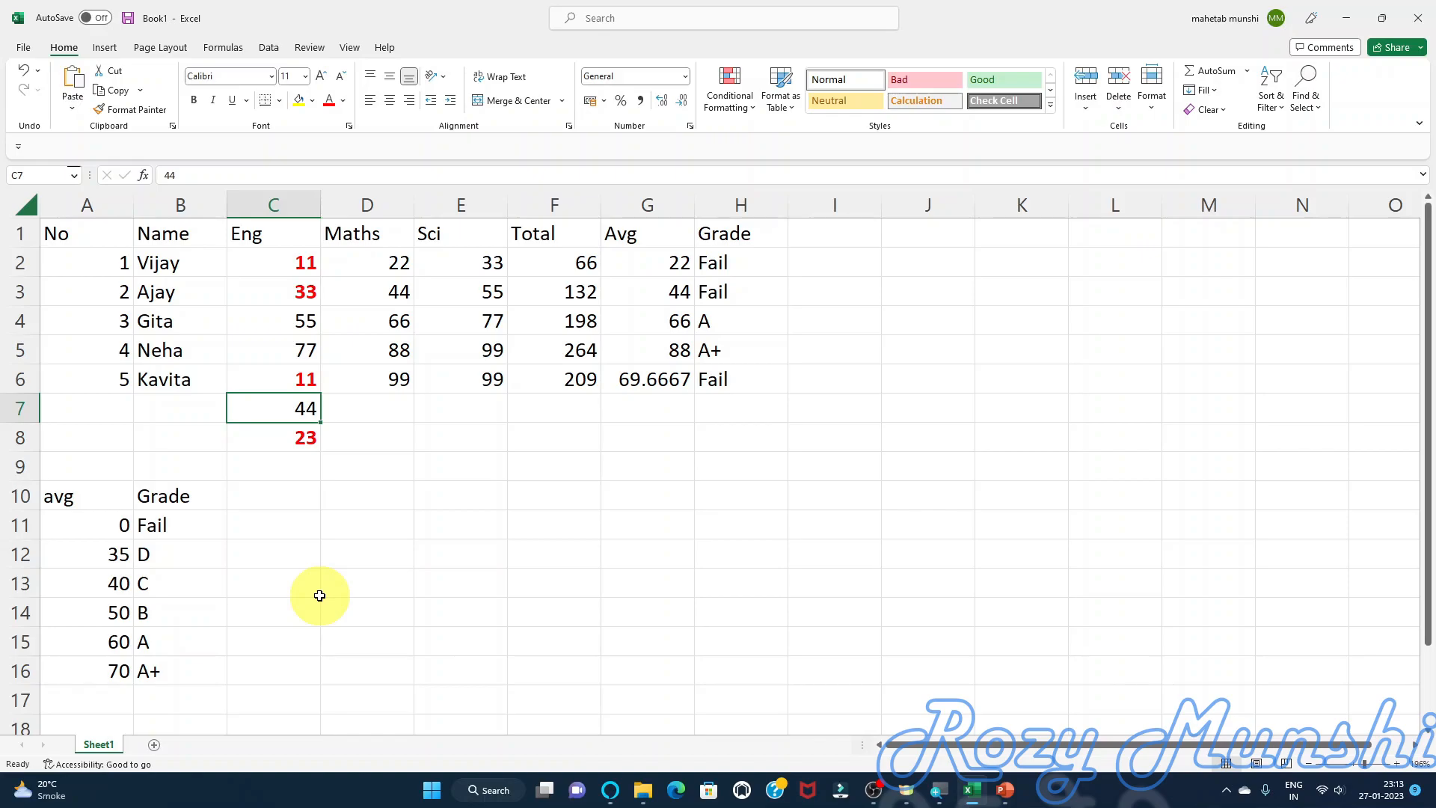
key(shift+Down)
key(shift+Down)
key(Delete)
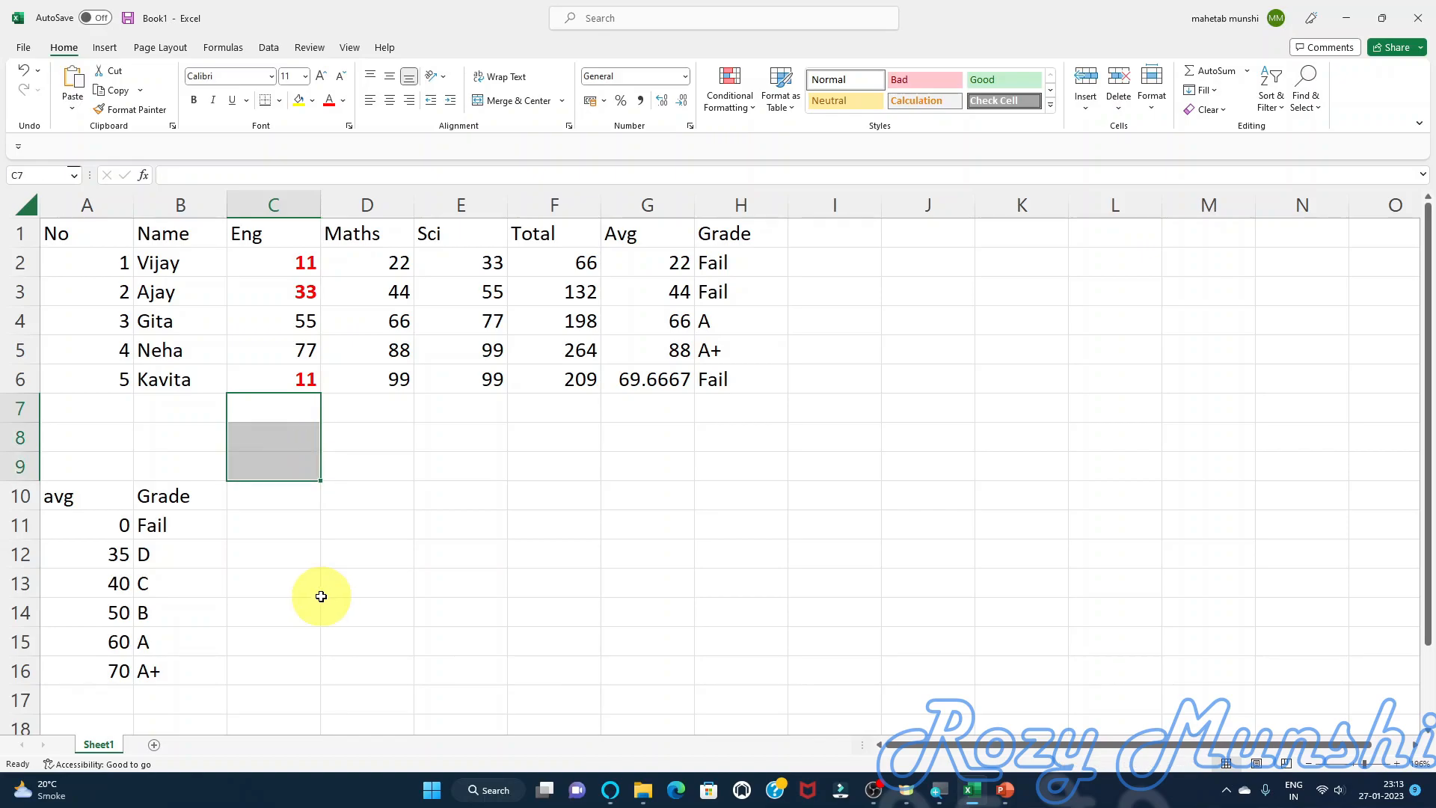
- Start a Greater Than conditional formatting rule on the Eng column C with a threshold of 70
click(285, 198)
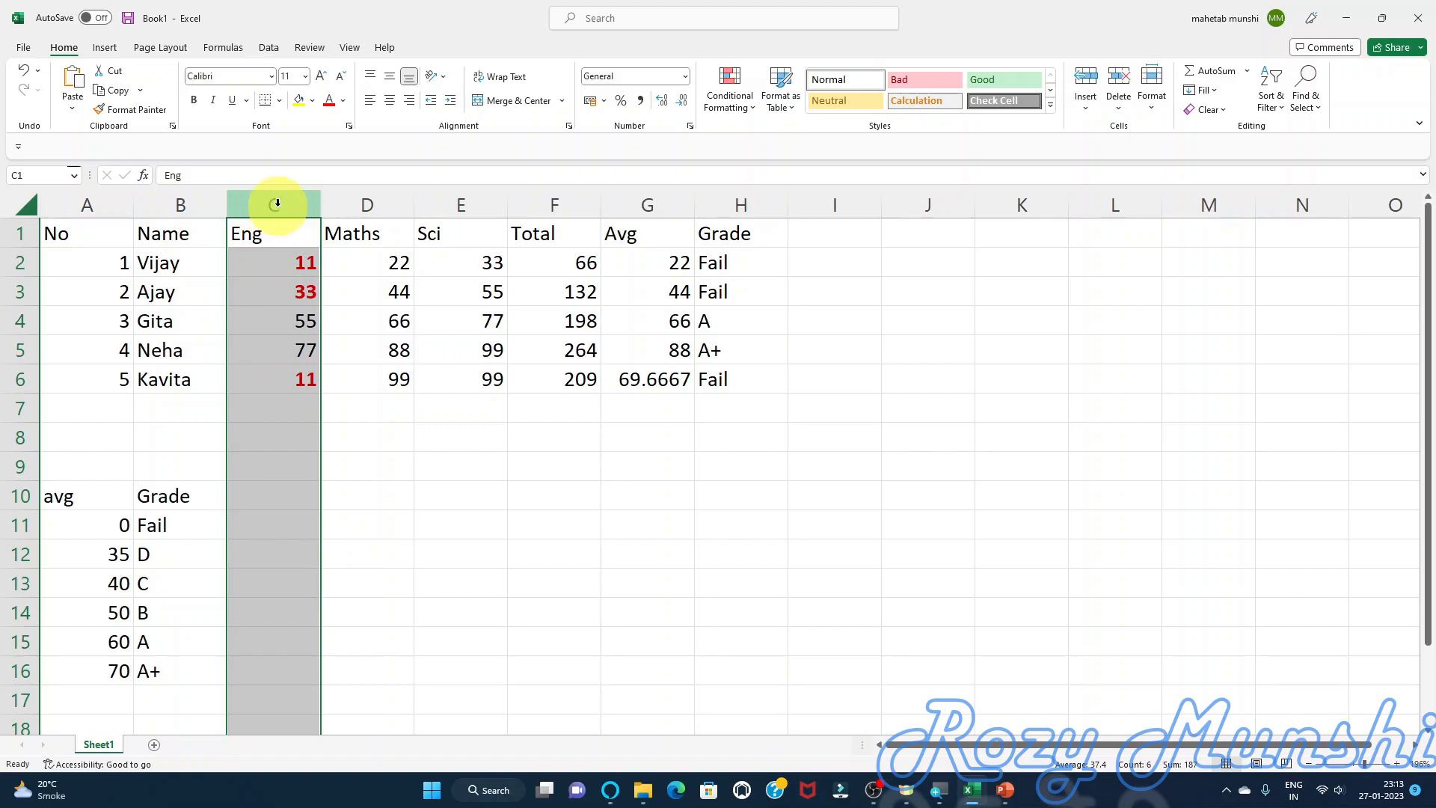
mouse_move(277, 203)
mouse_down()
mouse_move(433, 199)
mouse_move(292, 200)
mouse_up()
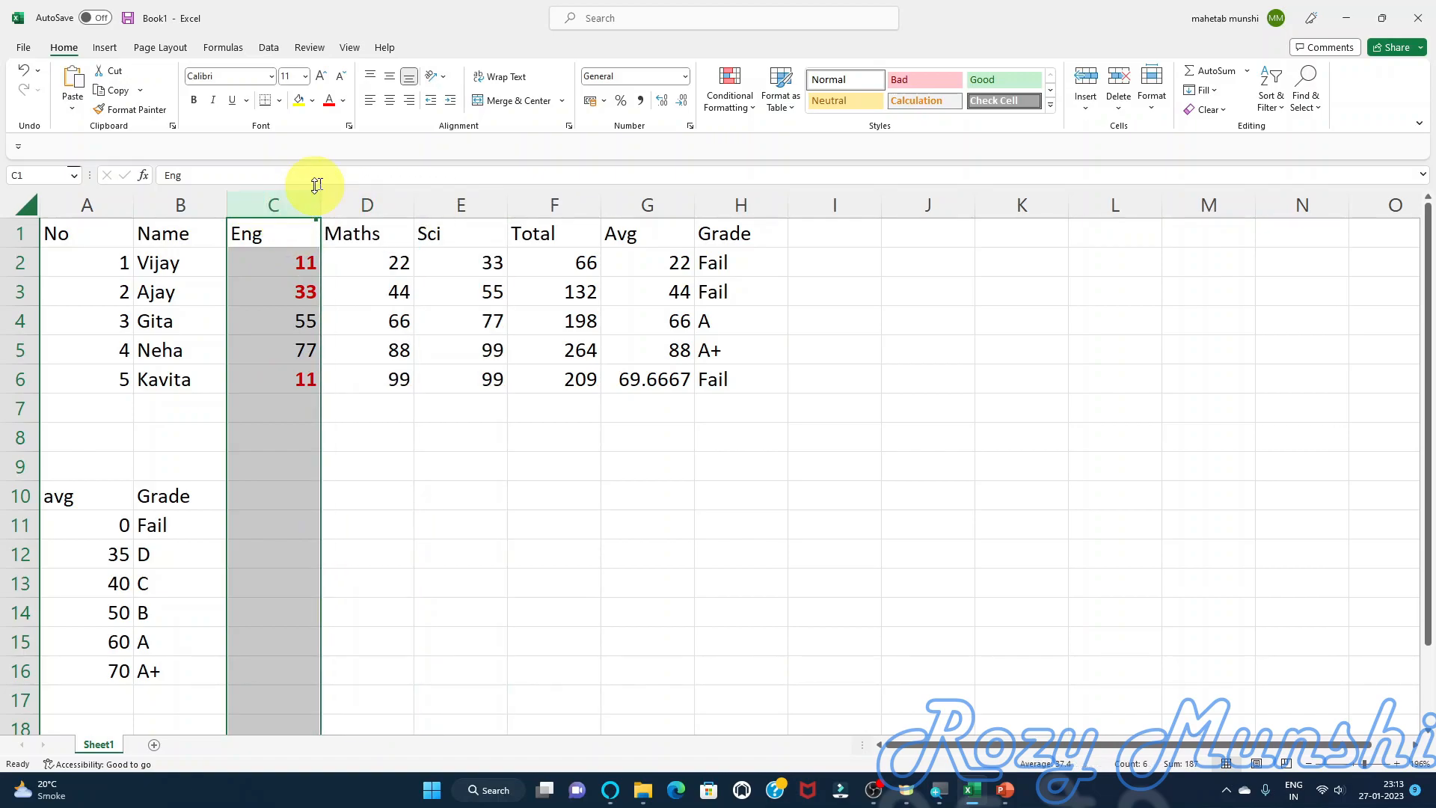
click(744, 109)
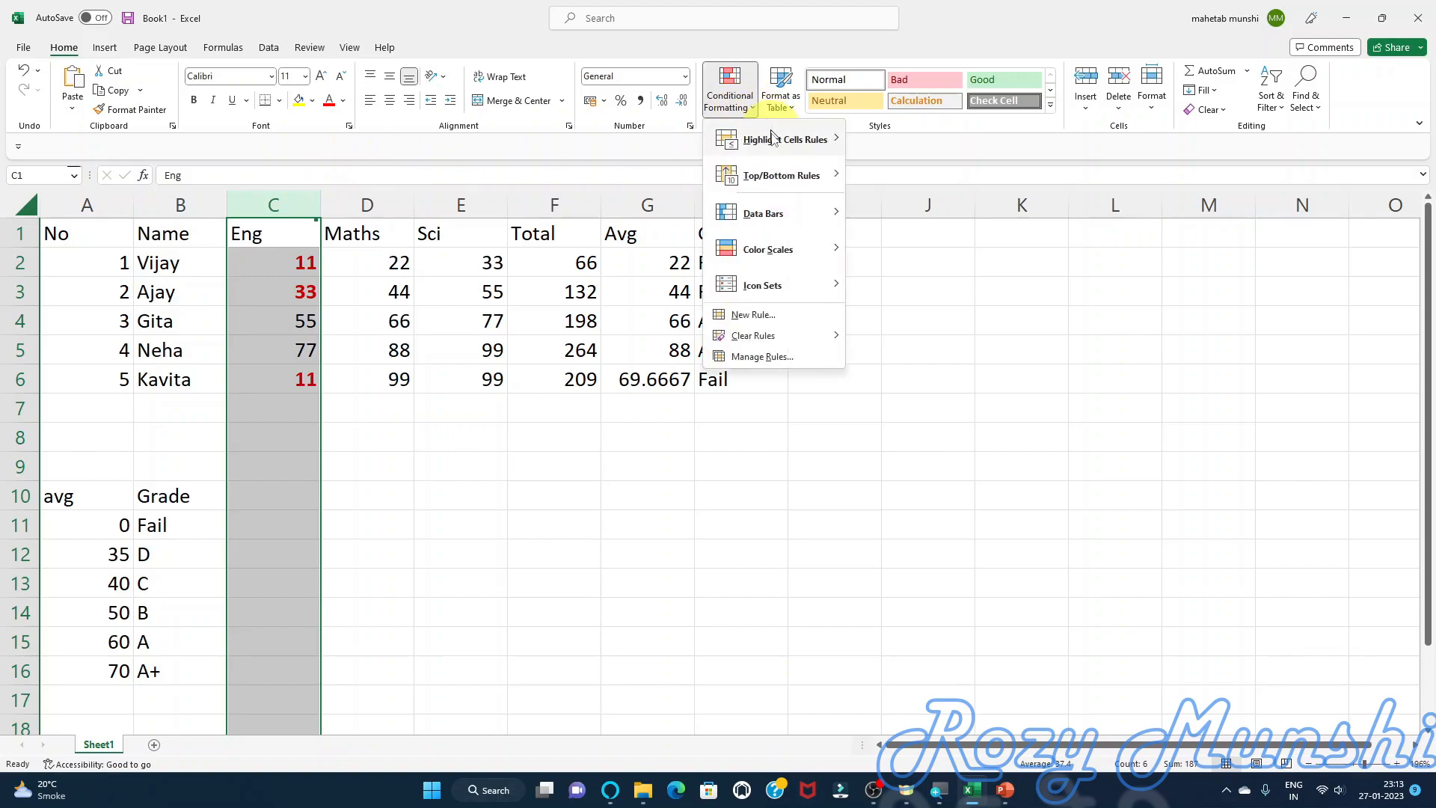
mouse_move(789, 142)
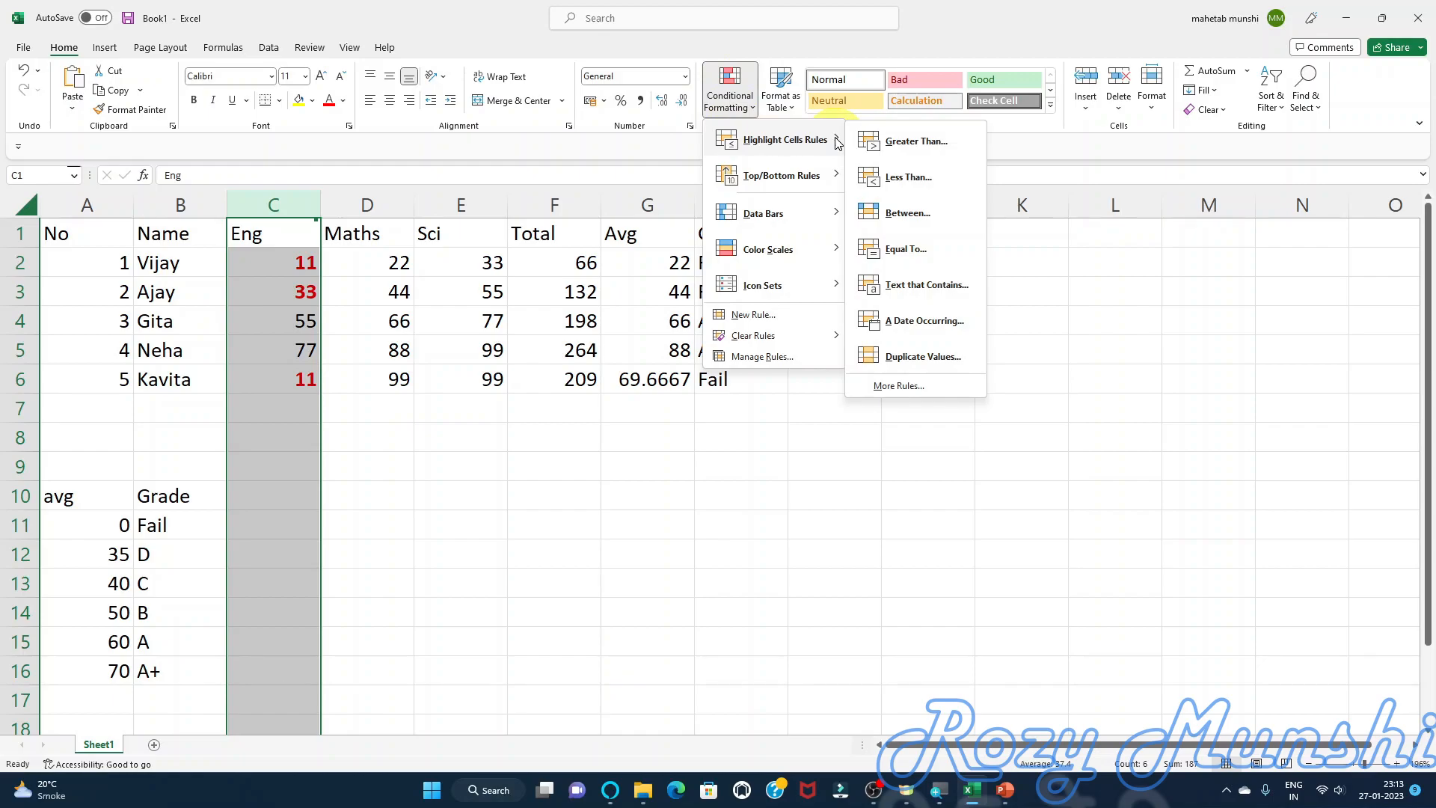
click(914, 147)
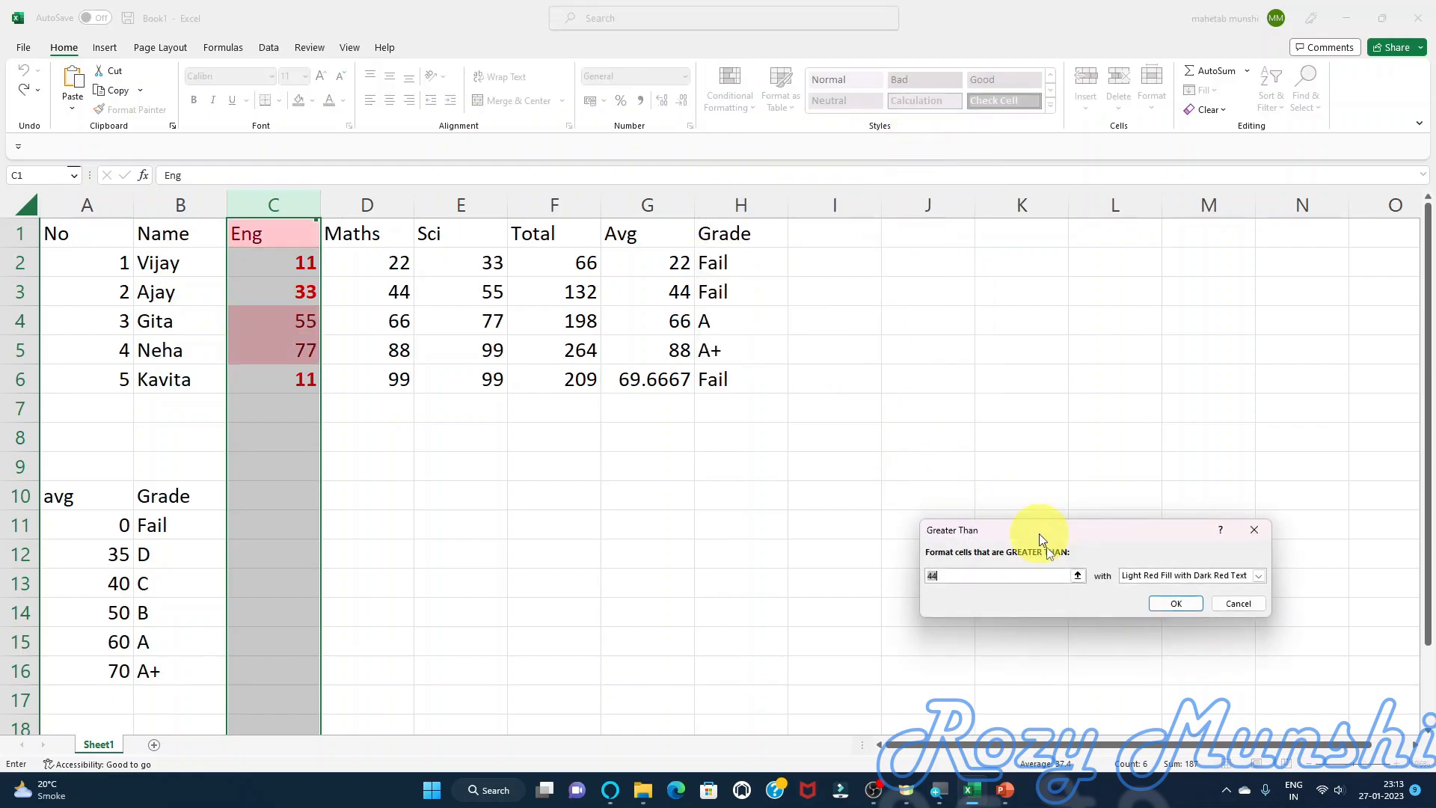
text(70)
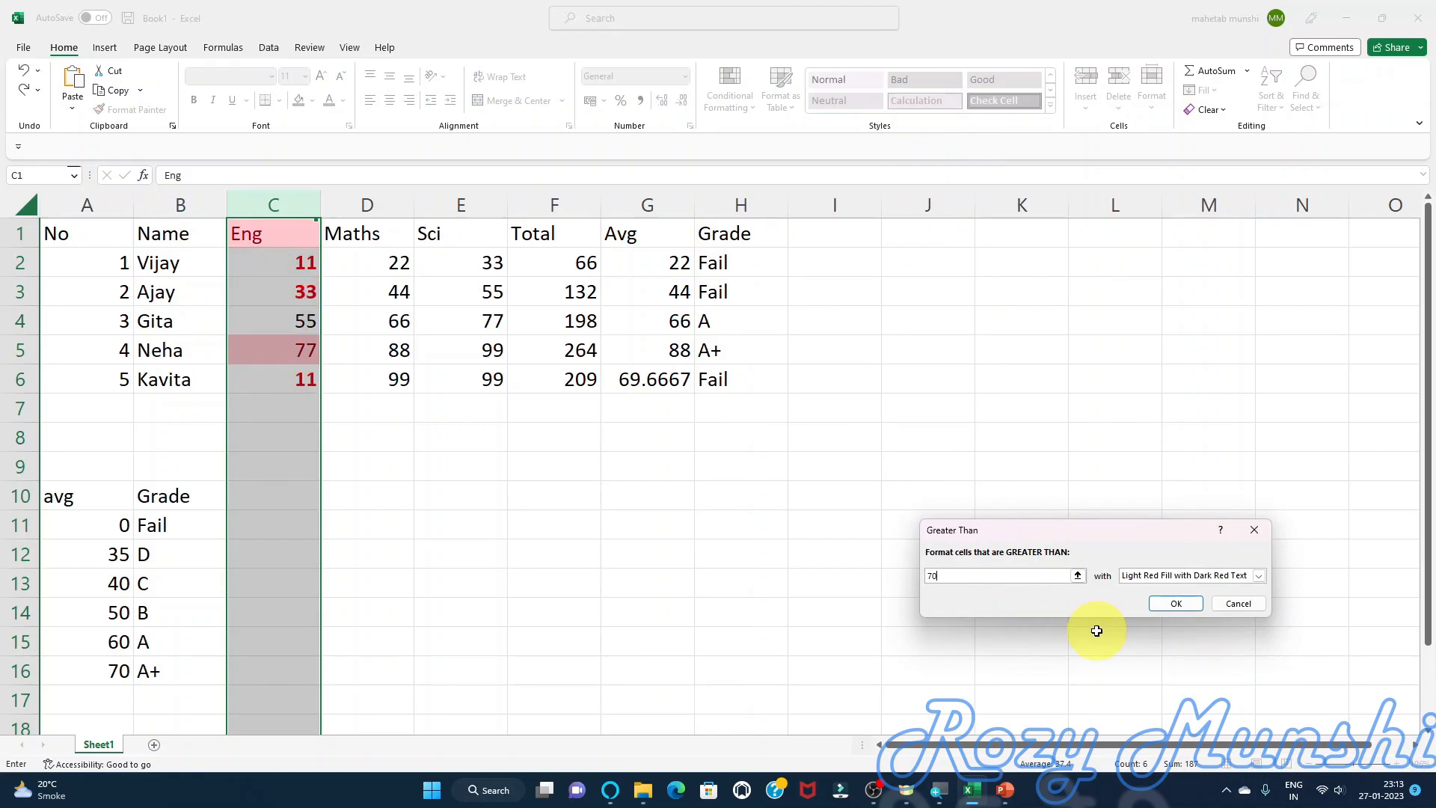
- Give the Greater Than rule a custom format with blue font and apply it to the Eng column
click(1259, 575)
click(1182, 644)
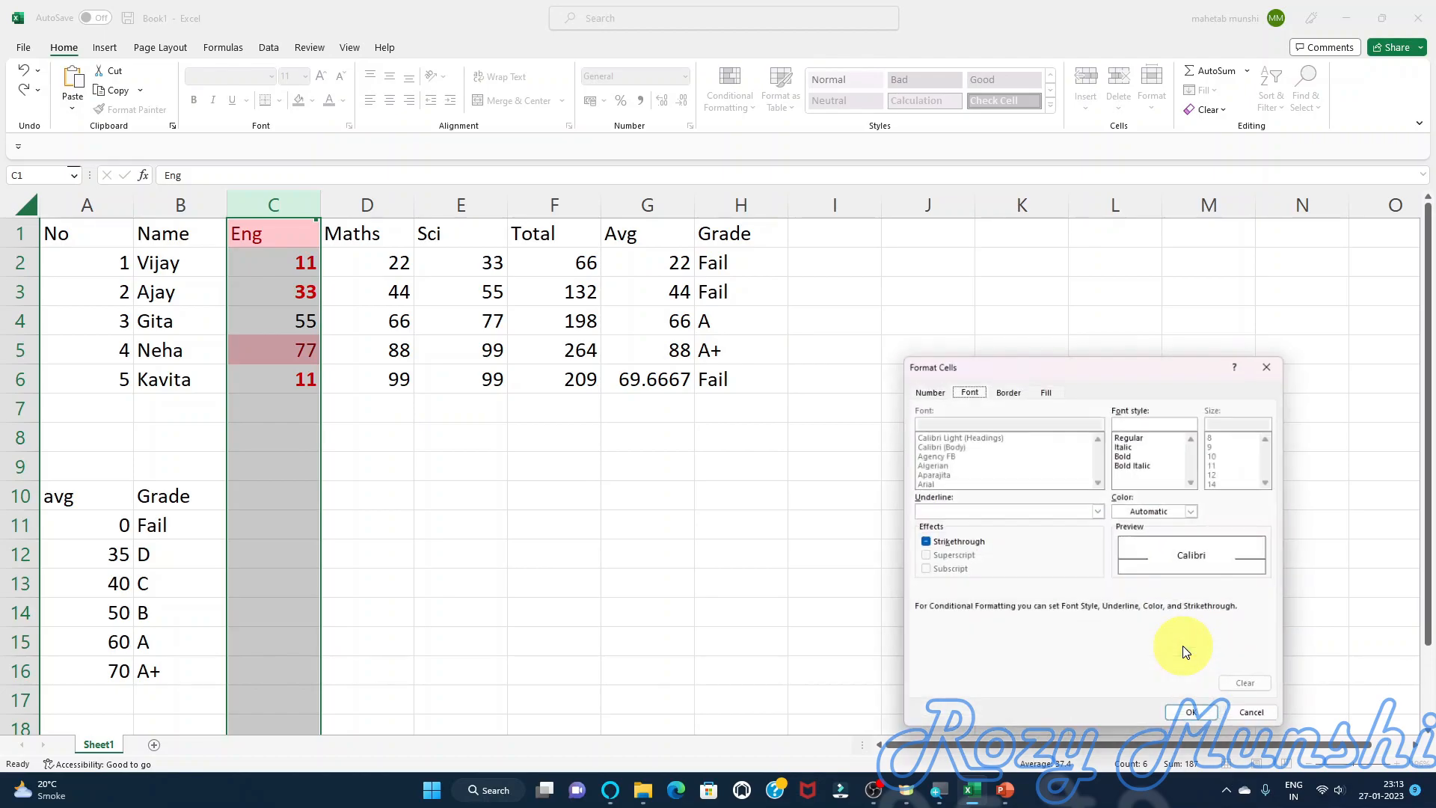
click(1158, 513)
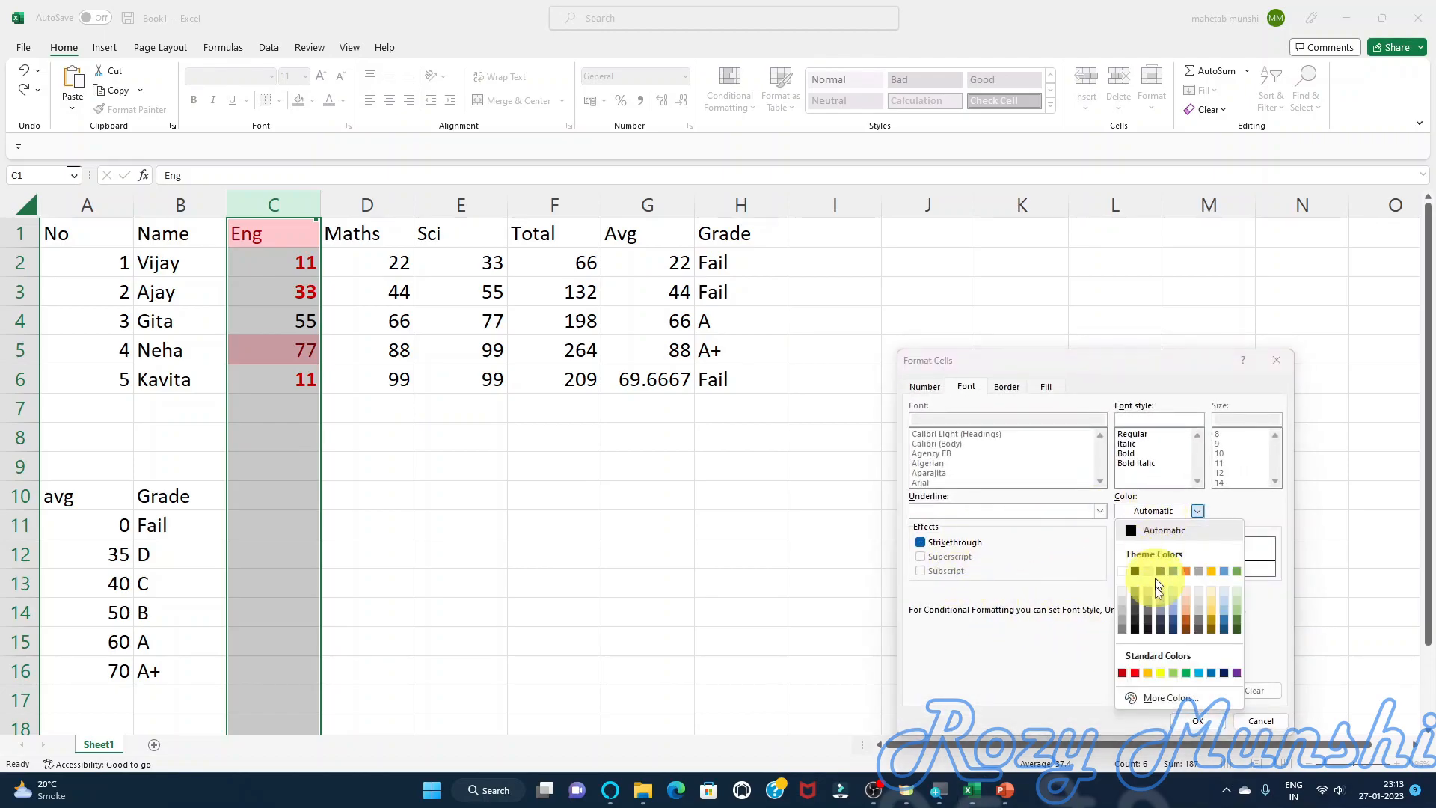
click(1211, 673)
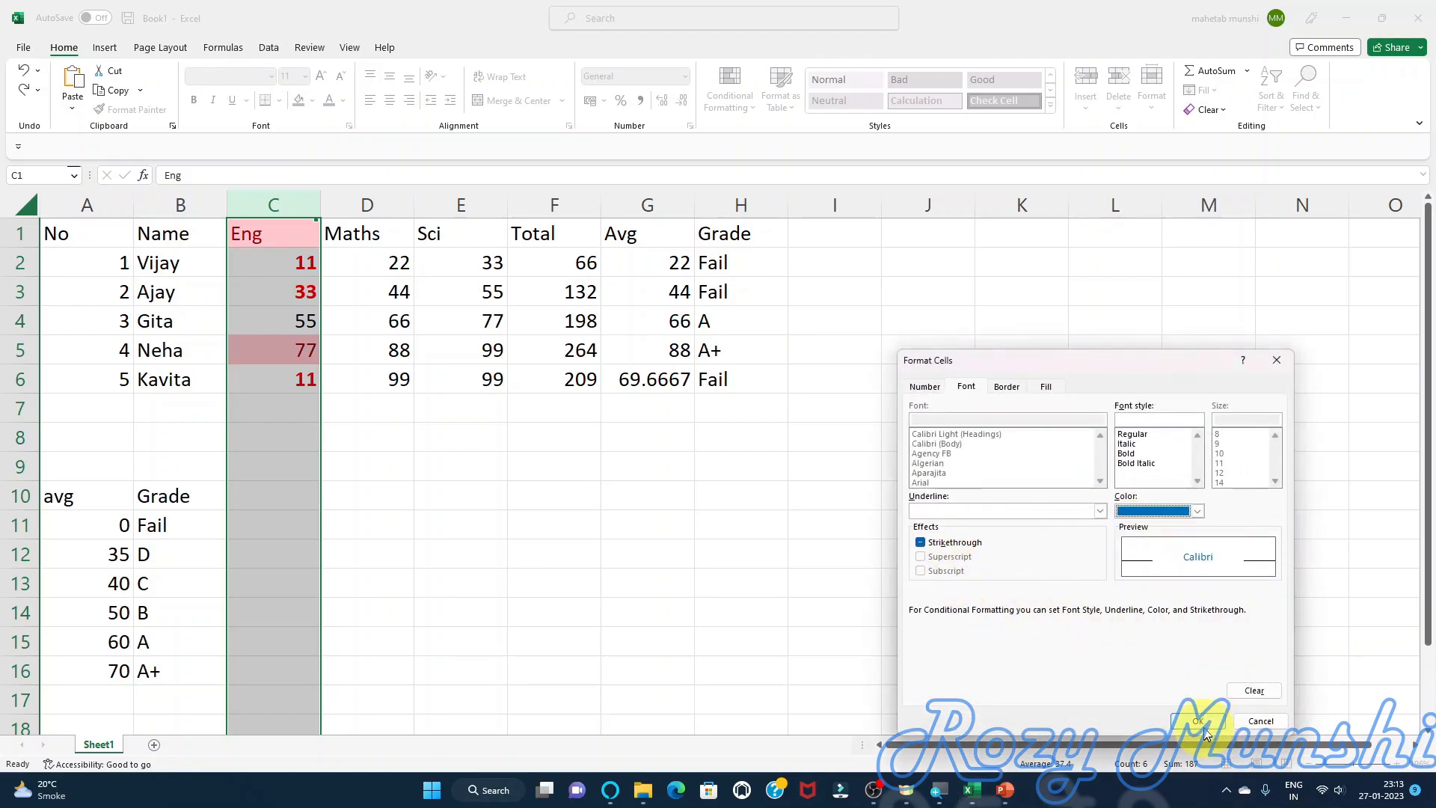
click(1200, 723)
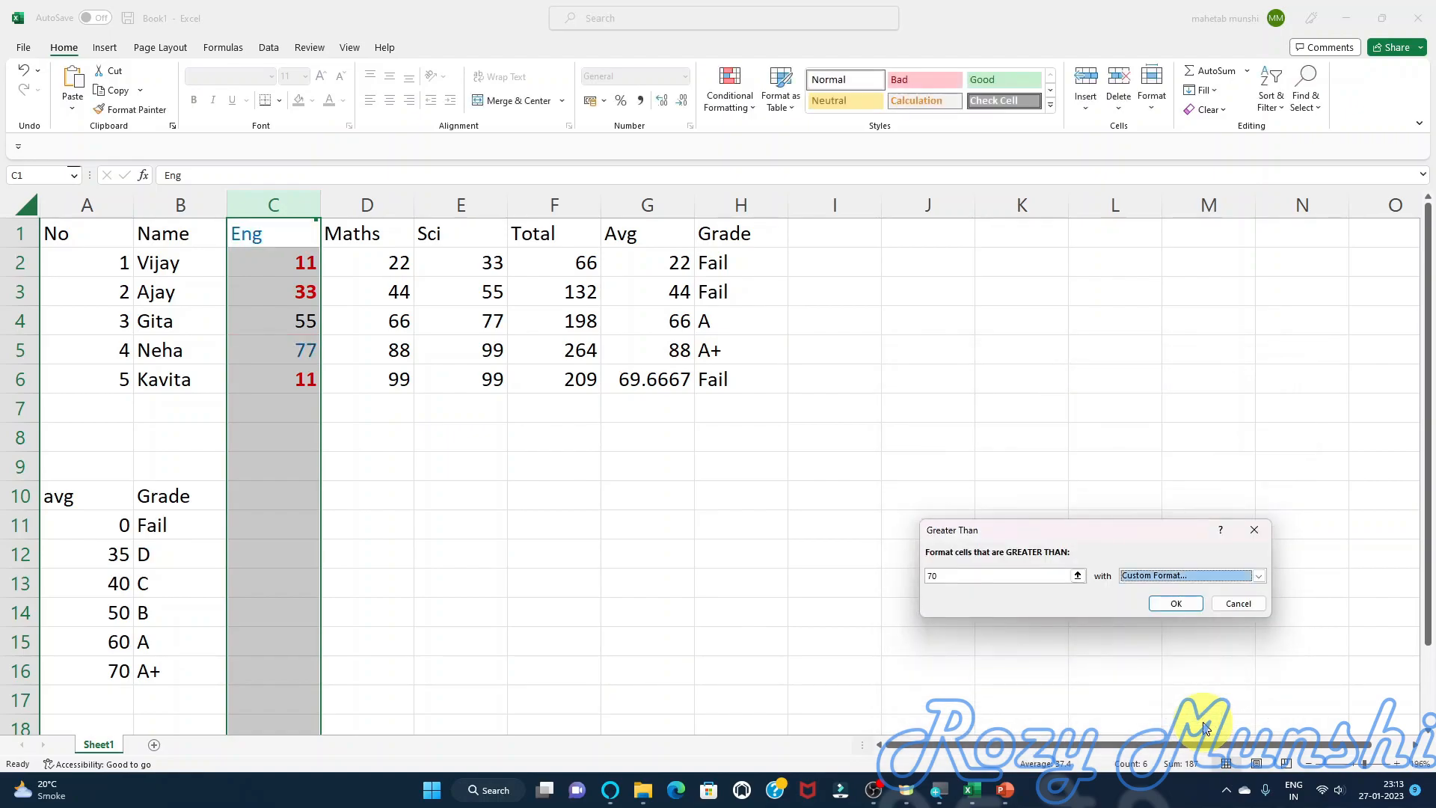
click(1176, 604)
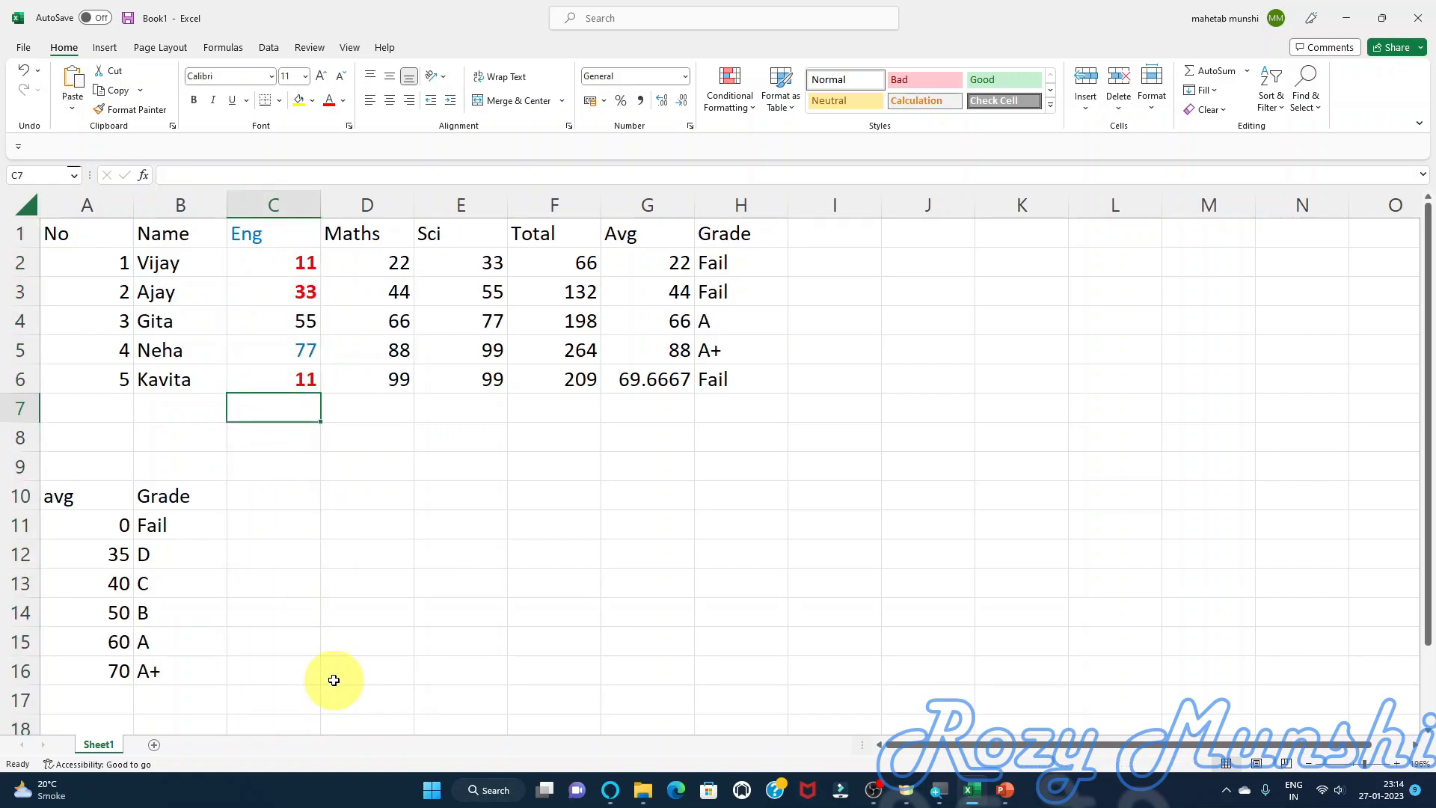
- Test the Eng highlighting by entering 99, 22 and 45 in C7:C9, and clear these test marks
text(99)
key(Return)
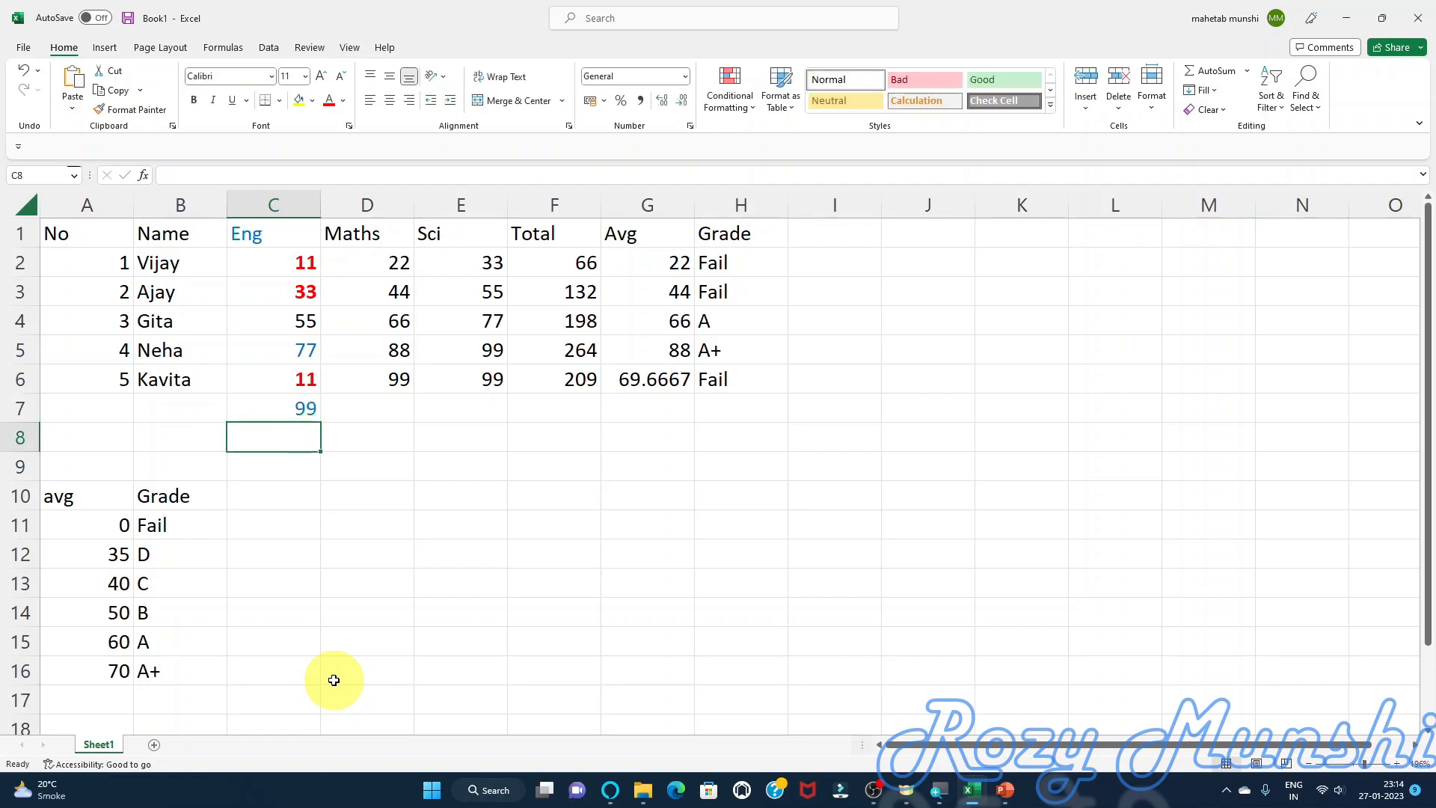
text(22)
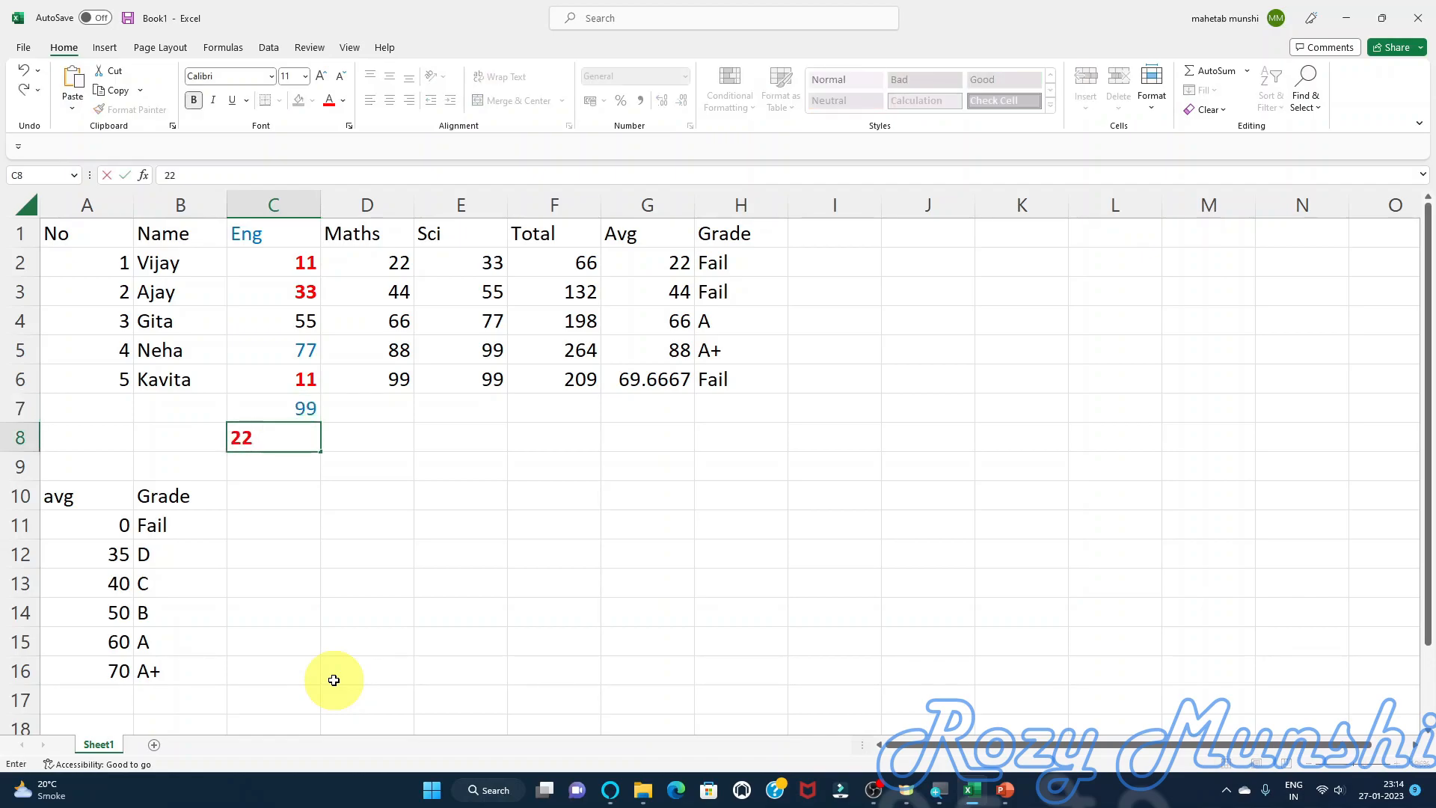
key(Return)
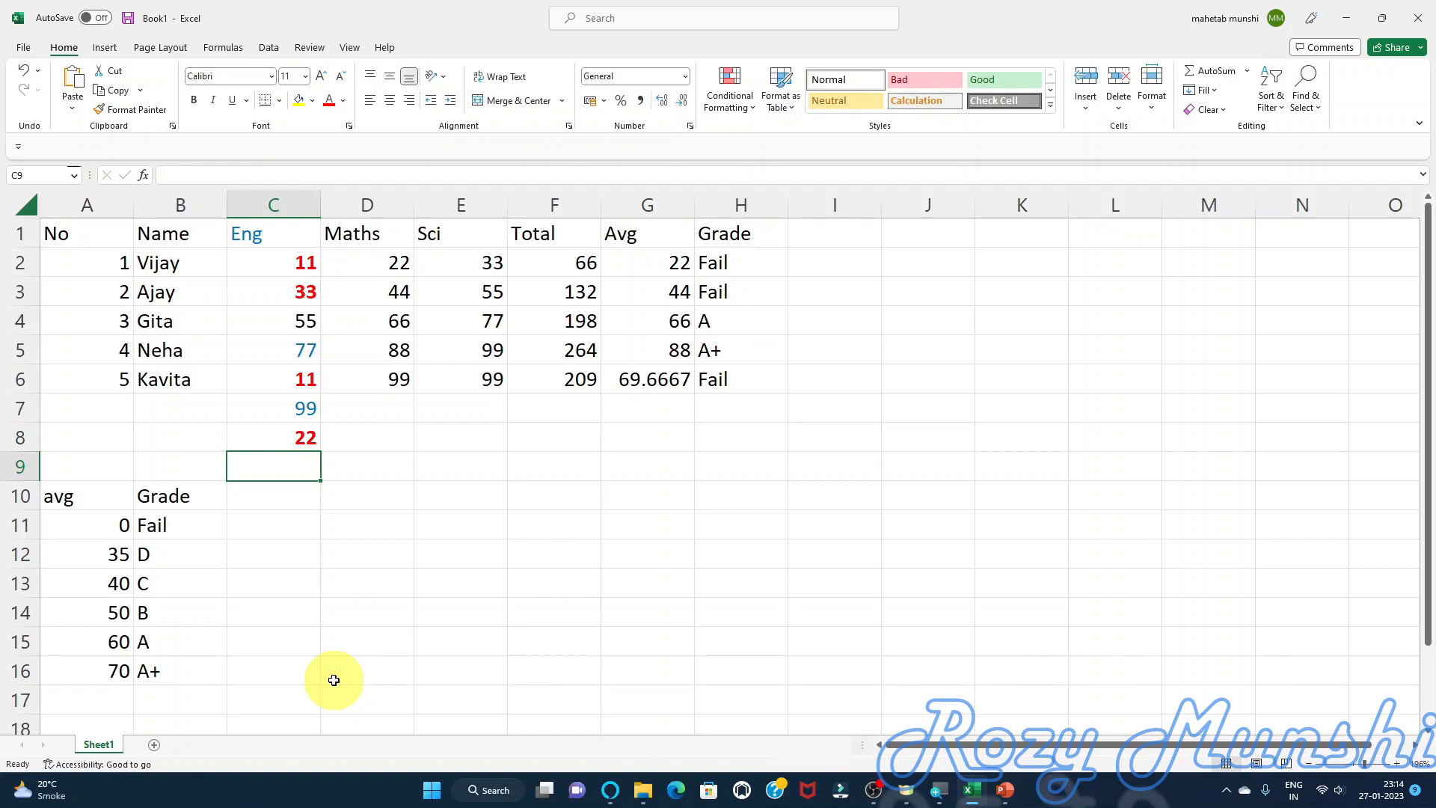
text(45)
key(Return)
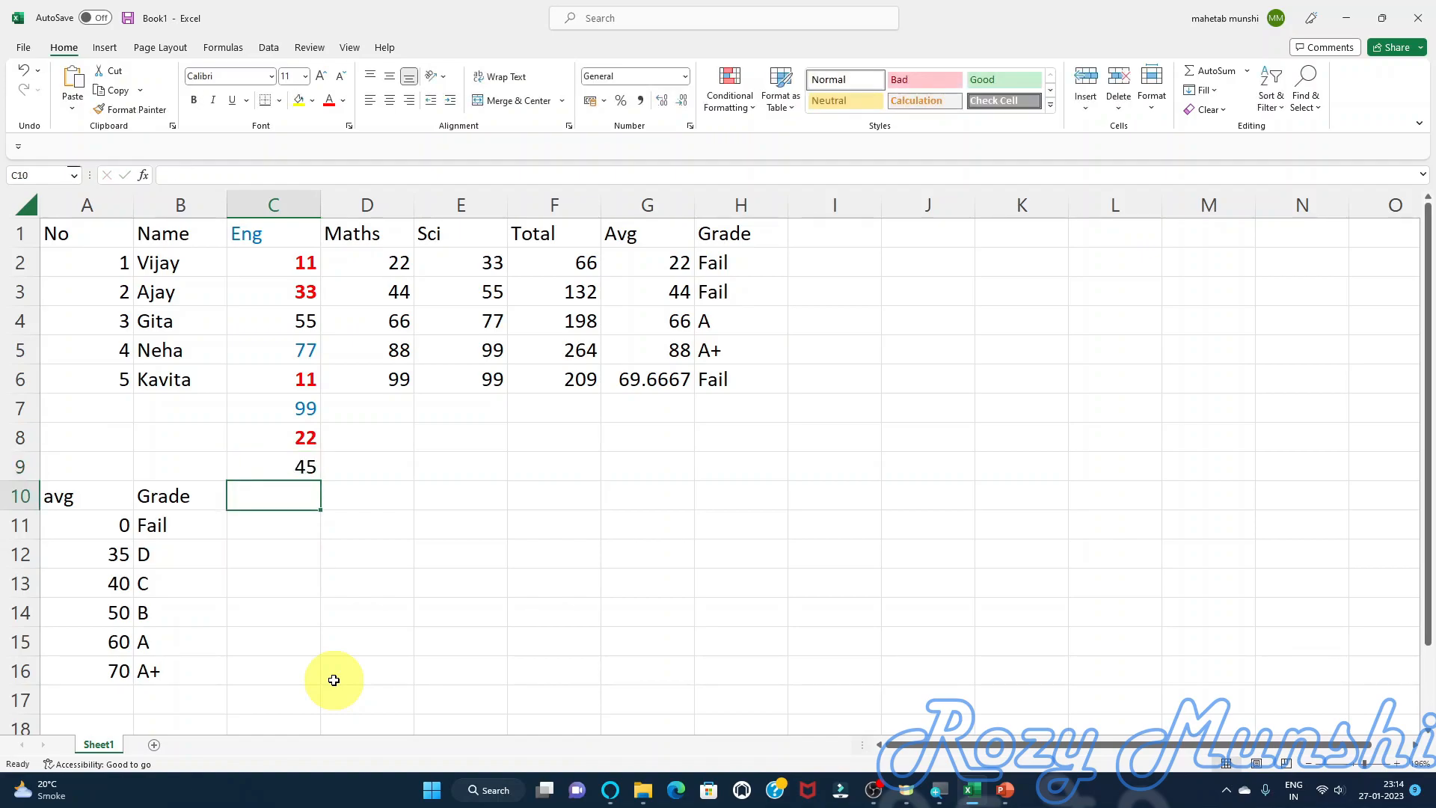
drag(285, 410, 288, 462)
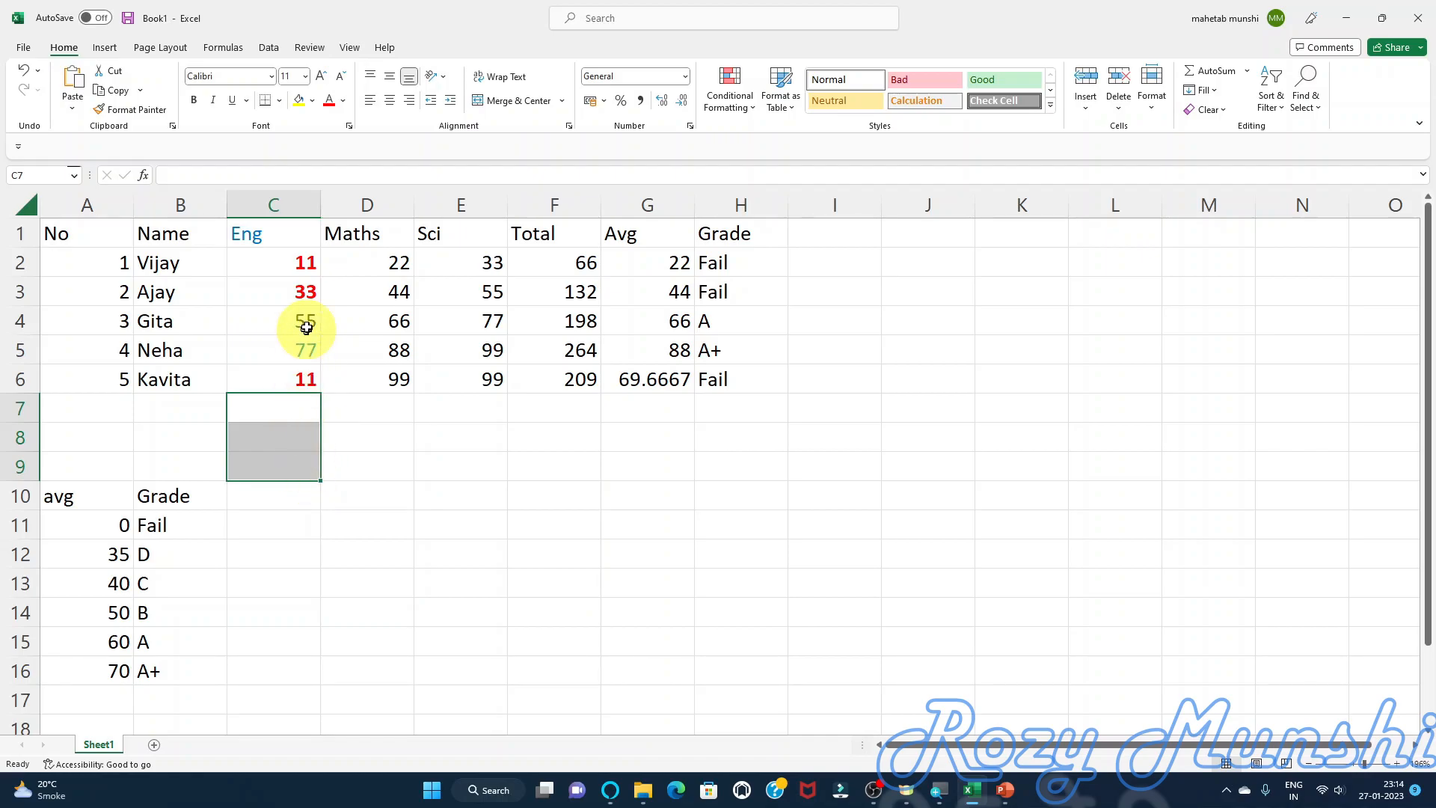
- Edit the greater-than conditional formatting rule on the Eng column C, setting its threshold to 80
click(273, 205)
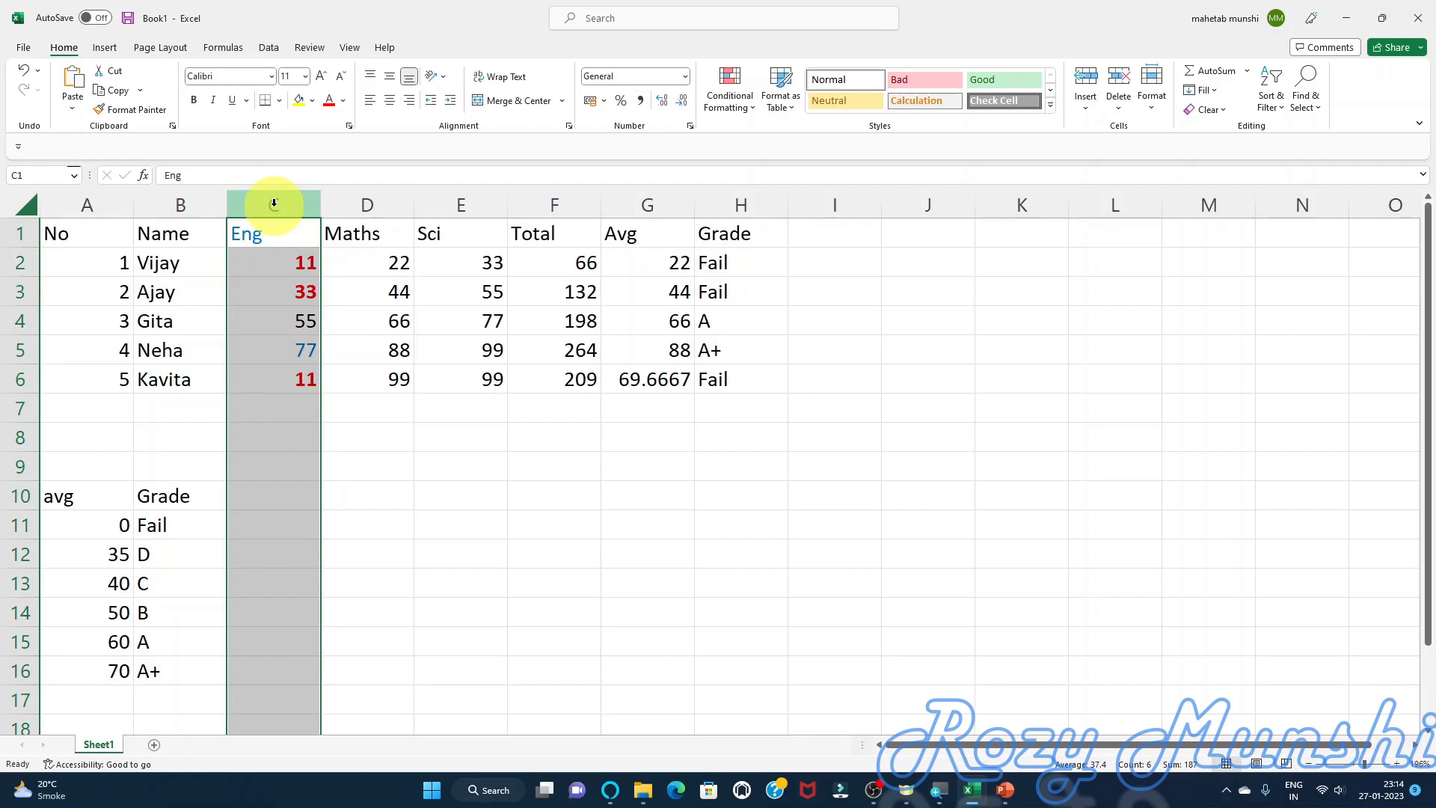
click(748, 106)
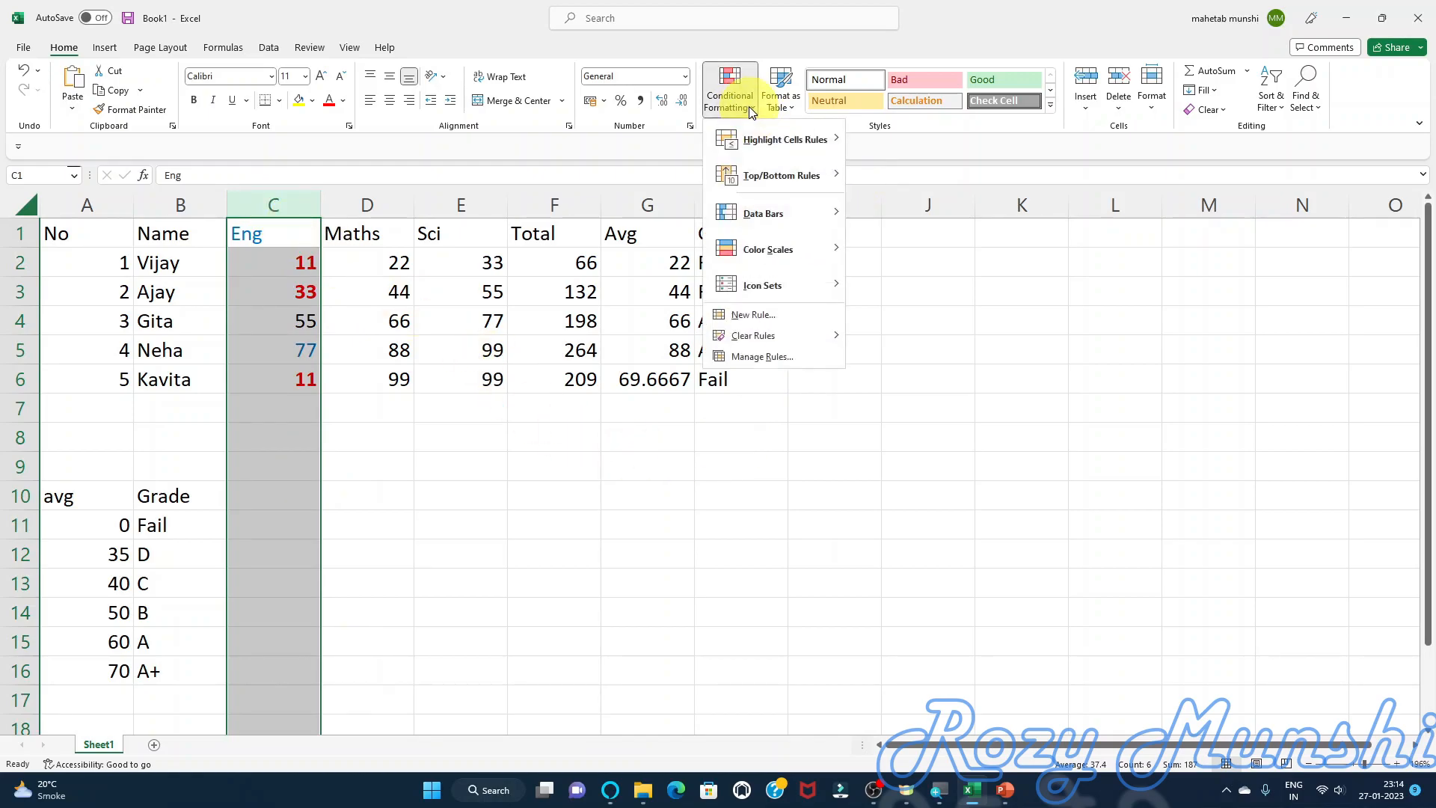
click(779, 359)
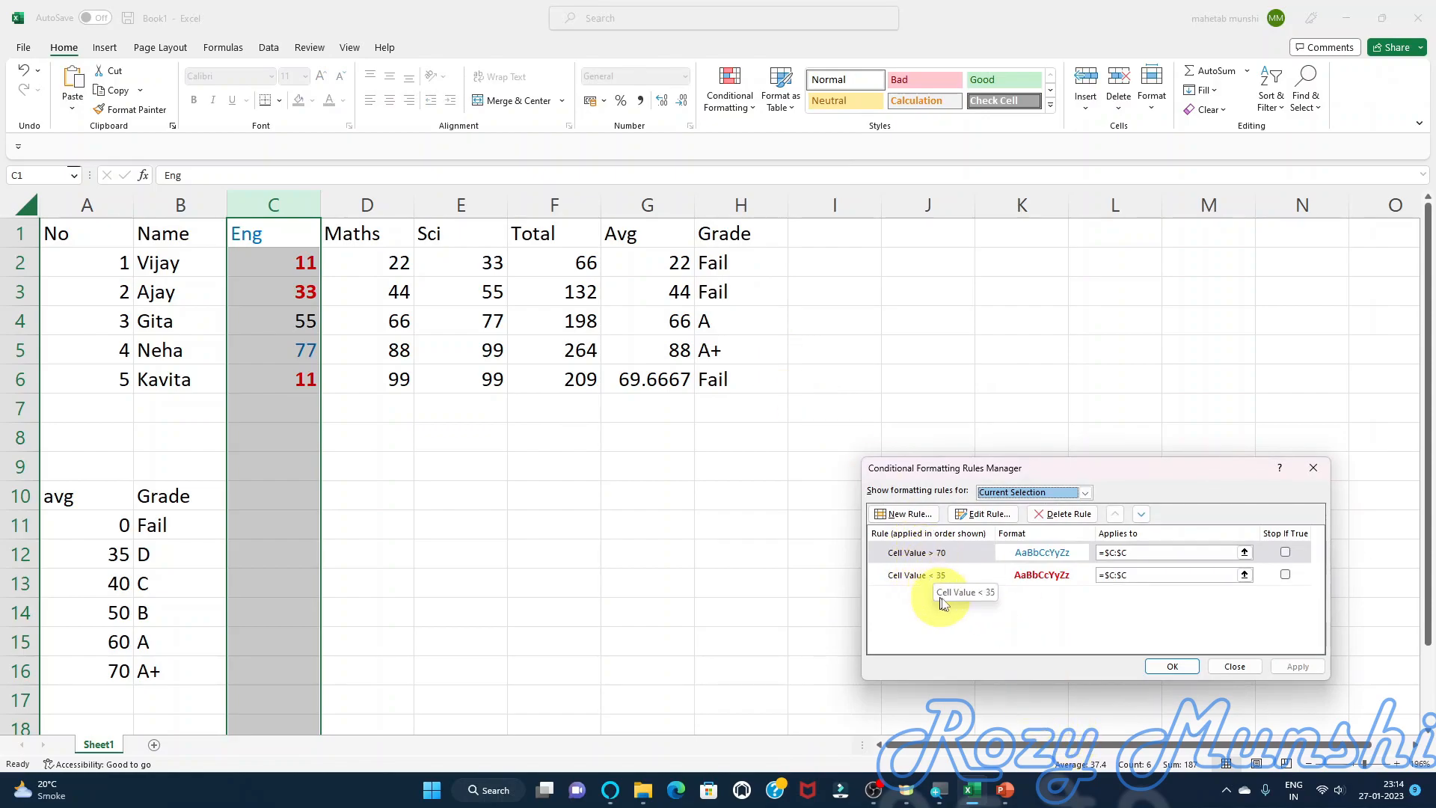
click(931, 550)
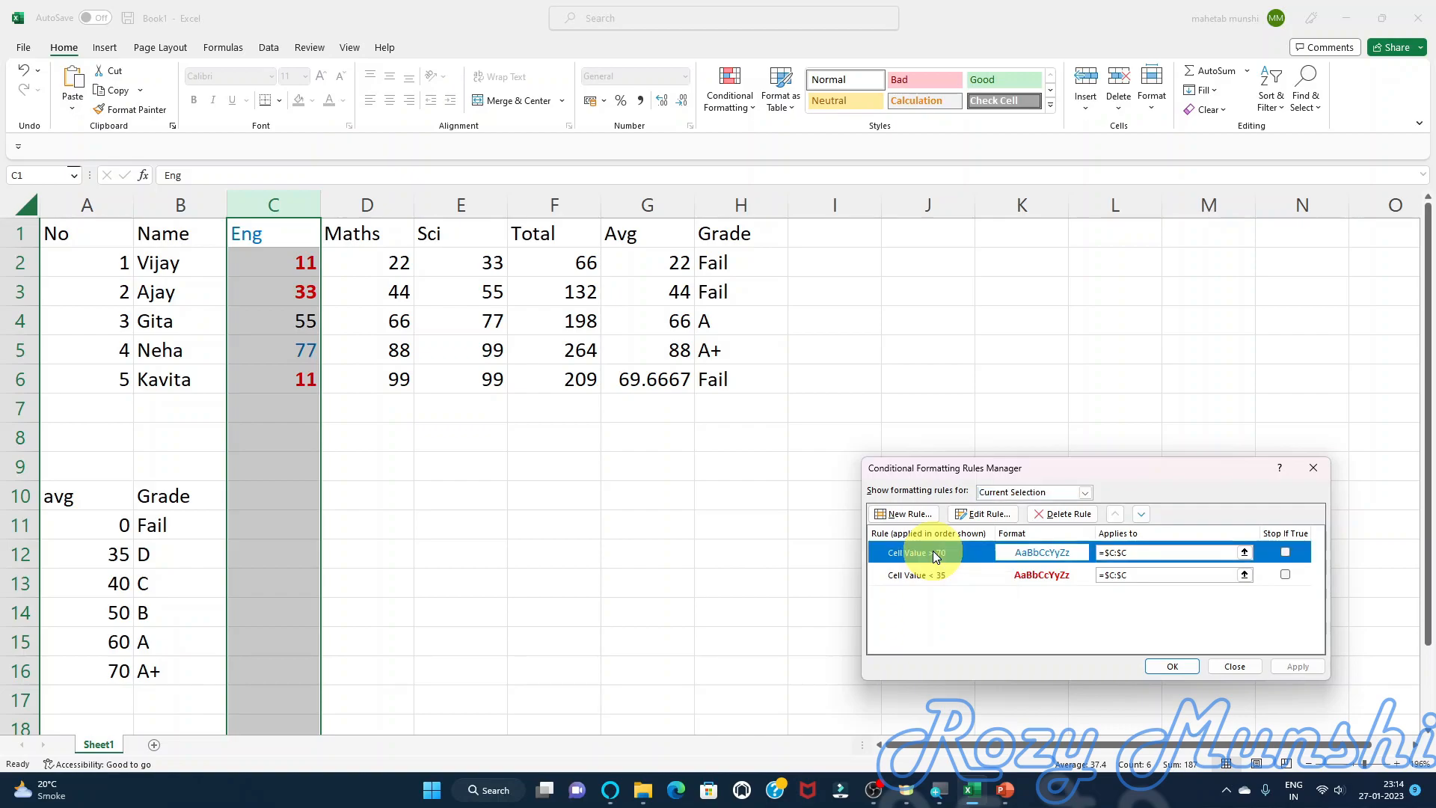
click(992, 514)
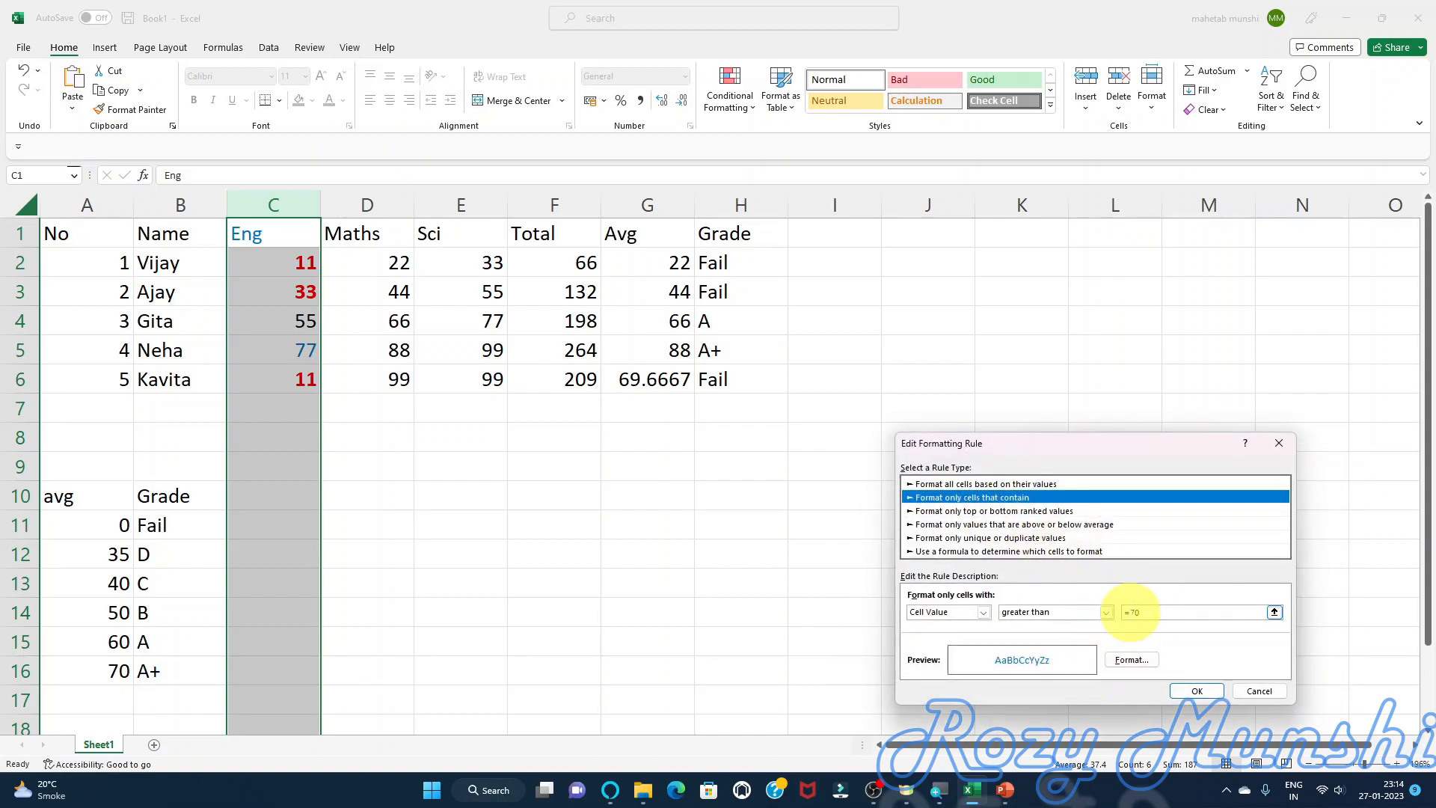
click(1130, 612)
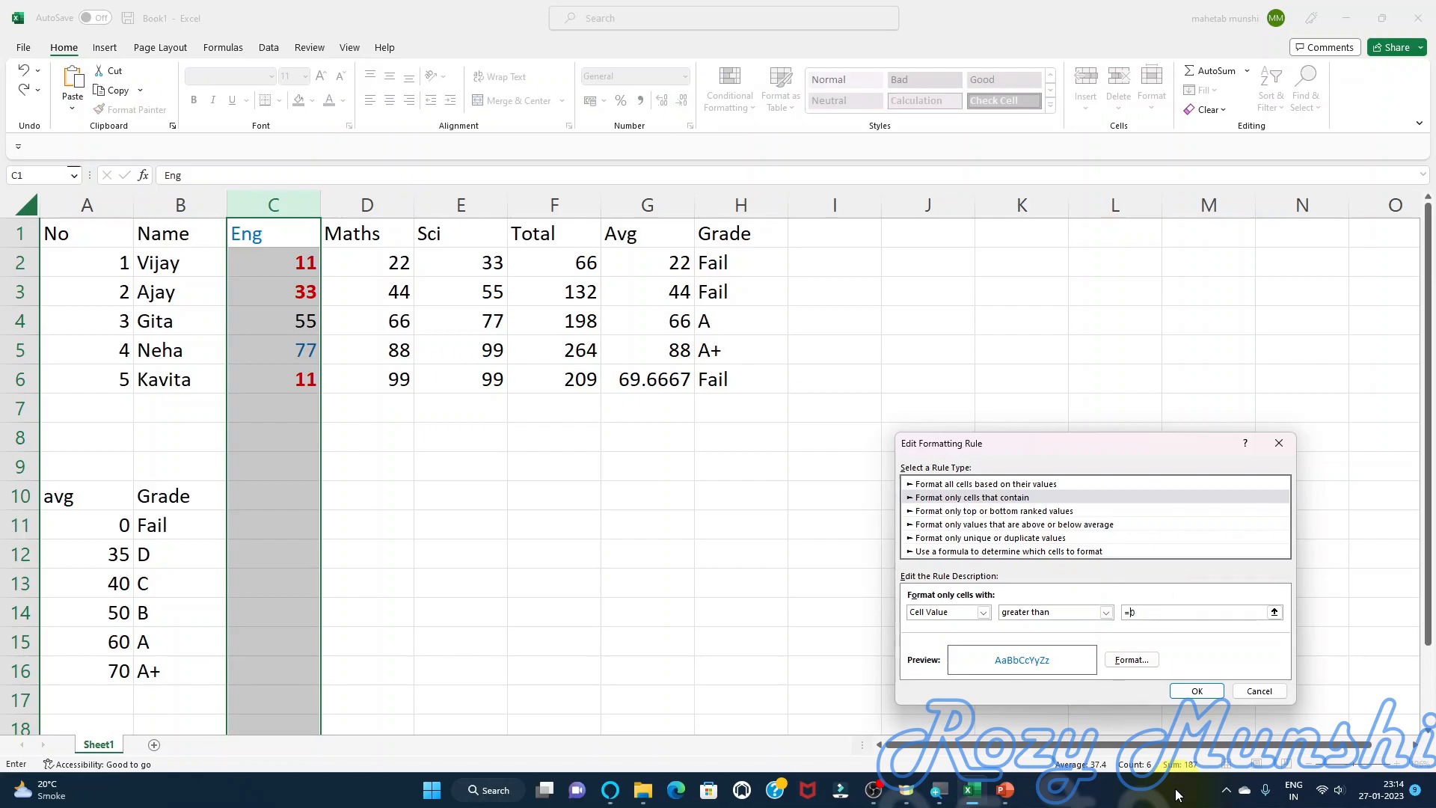
click(1190, 682)
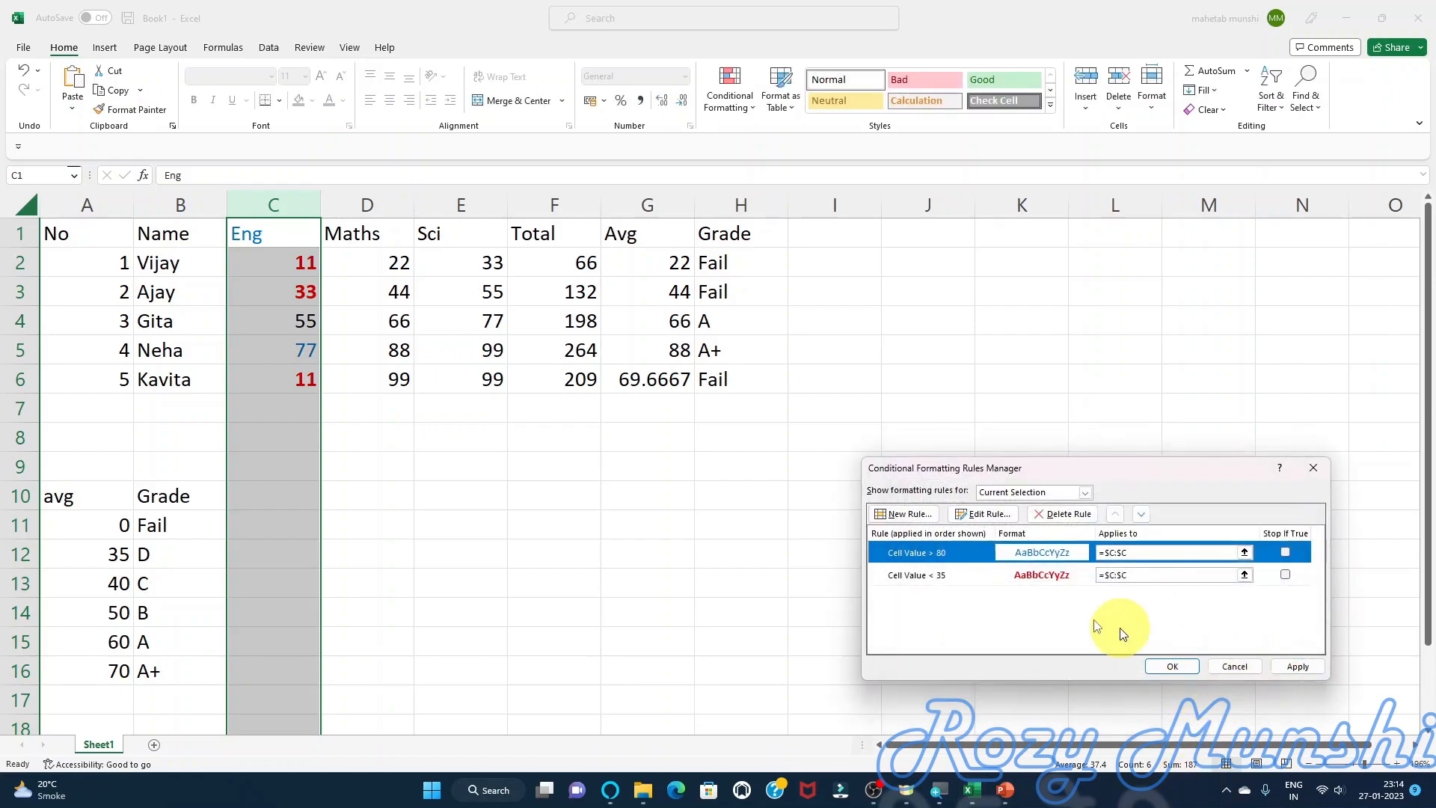
click(1298, 667)
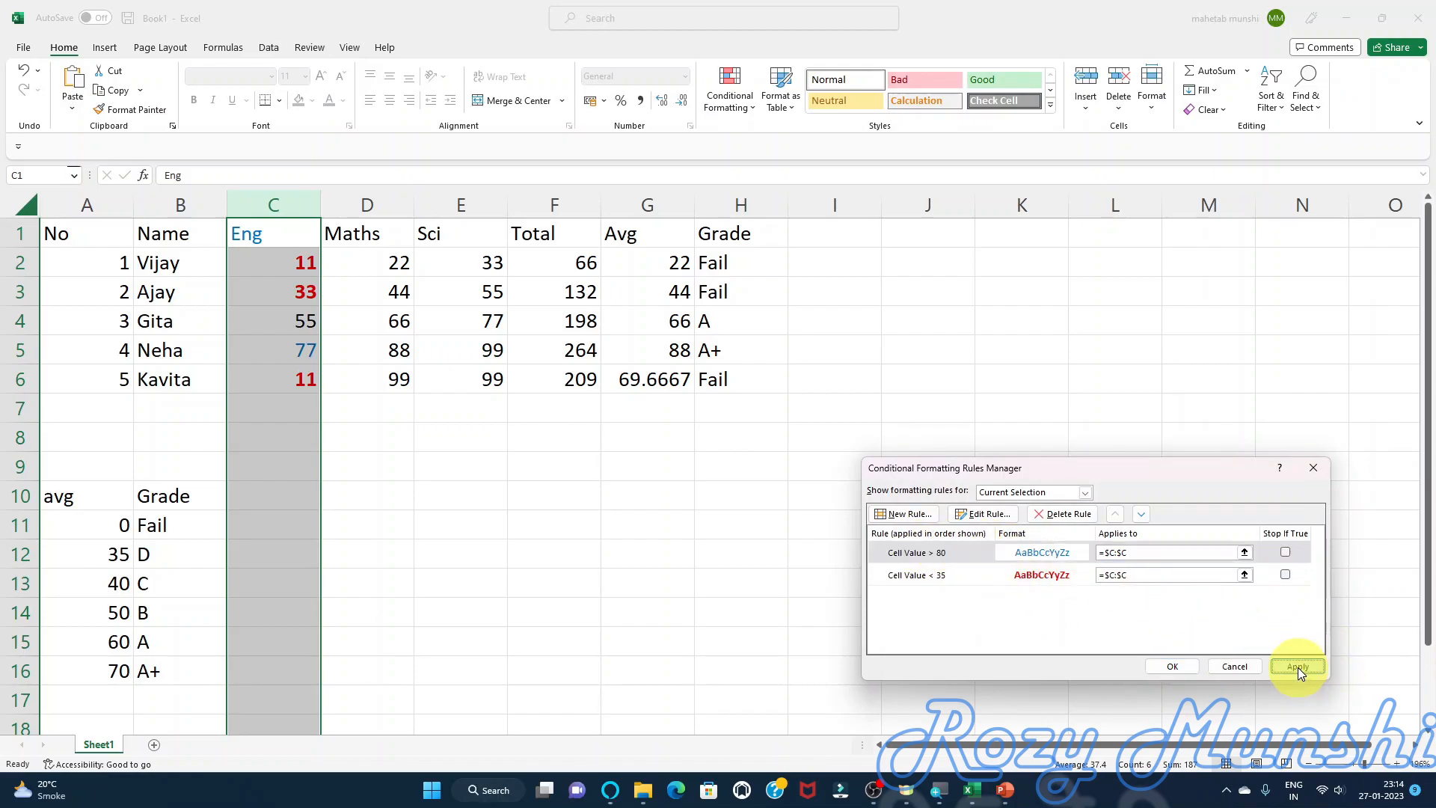
click(1172, 666)
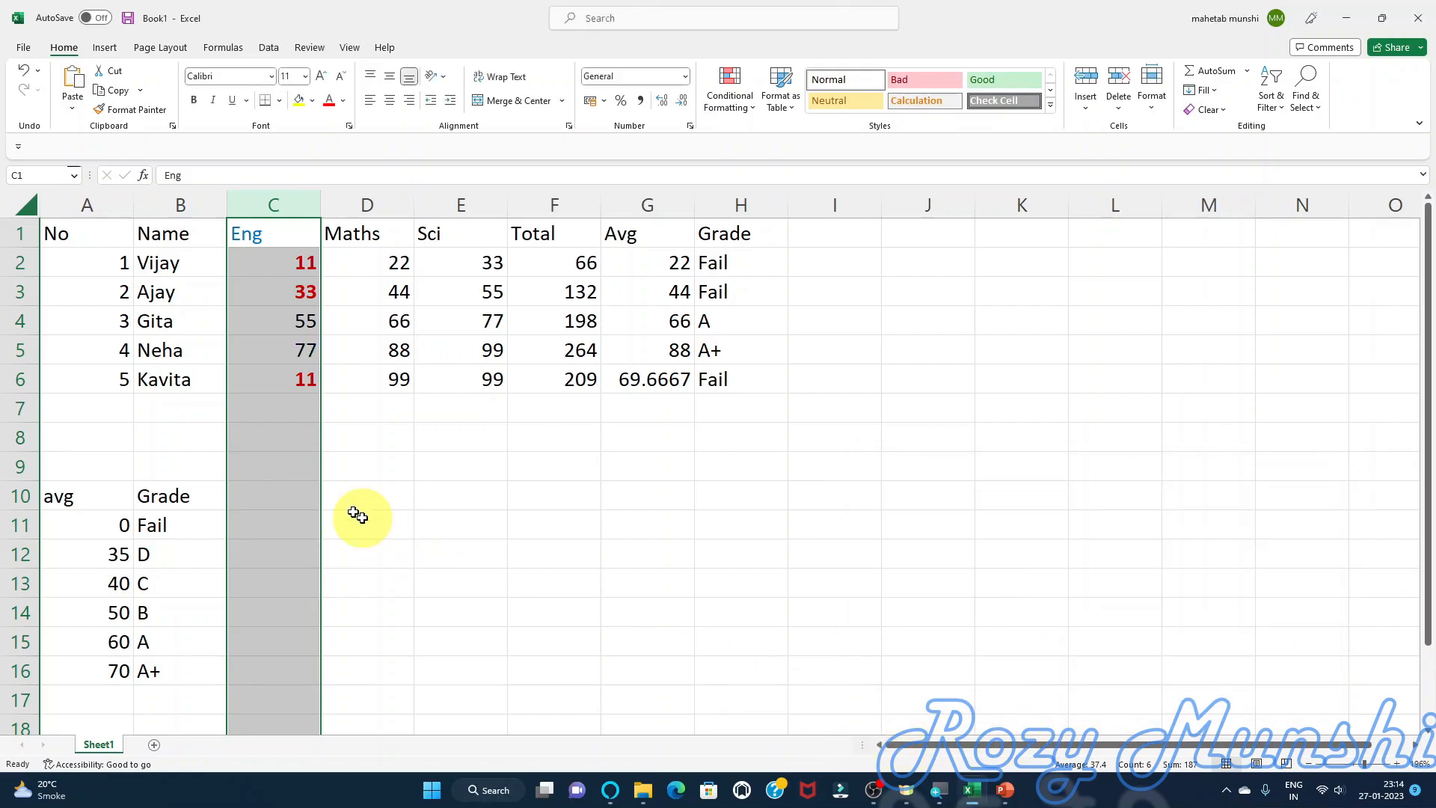
- Test the edited Eng rule by entering 89 in C7 and 78 in C8, and clear both cells
click(283, 413)
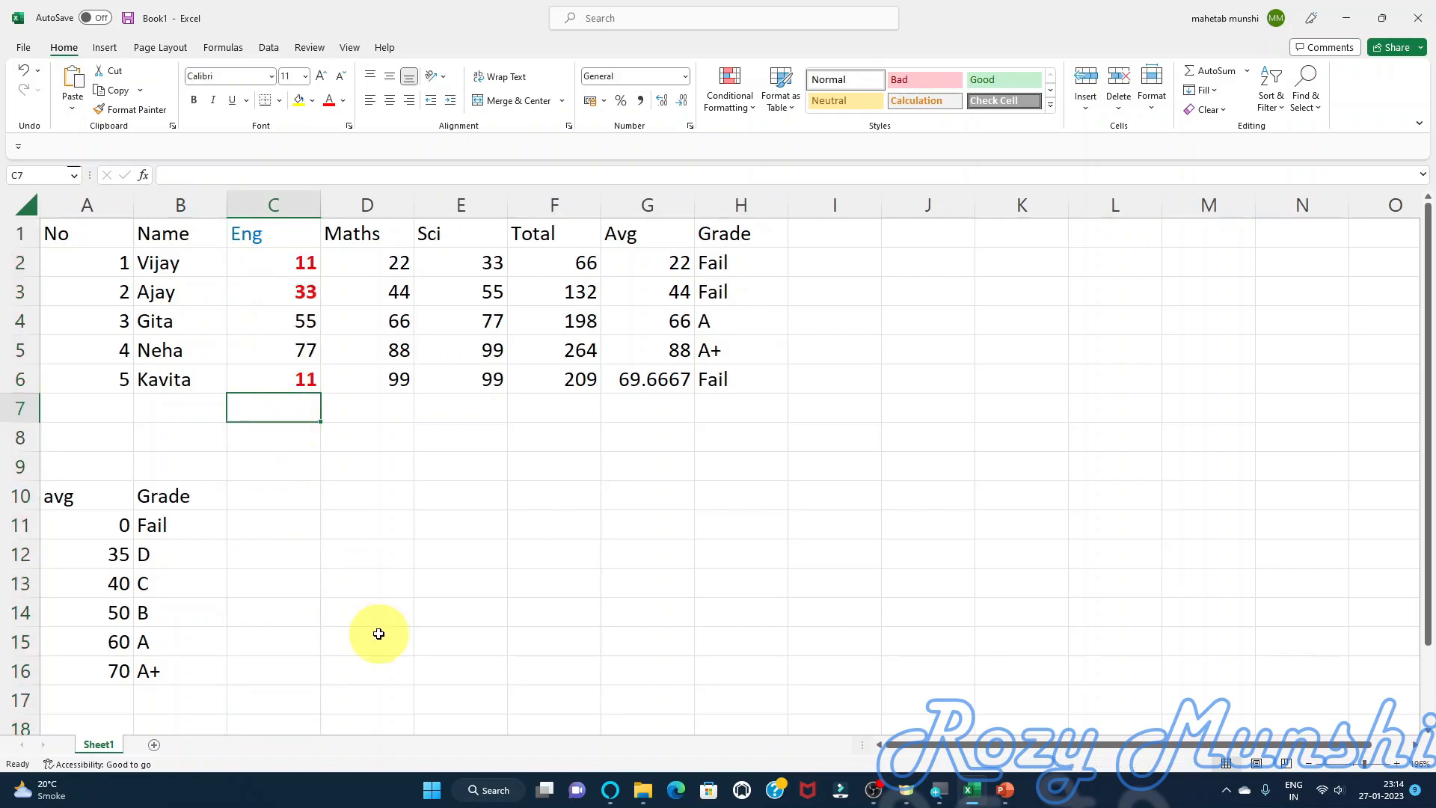
text(89)
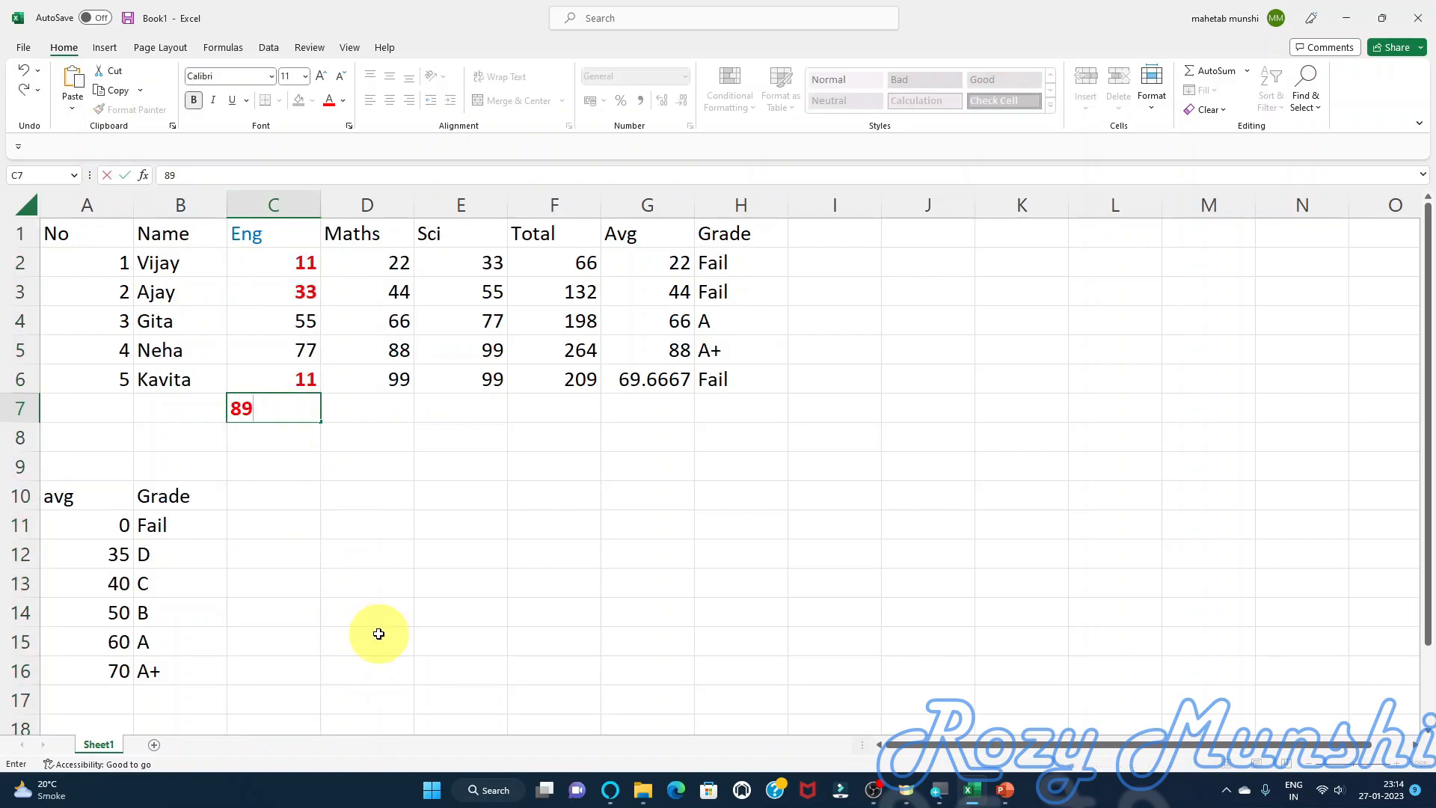
key(Return)
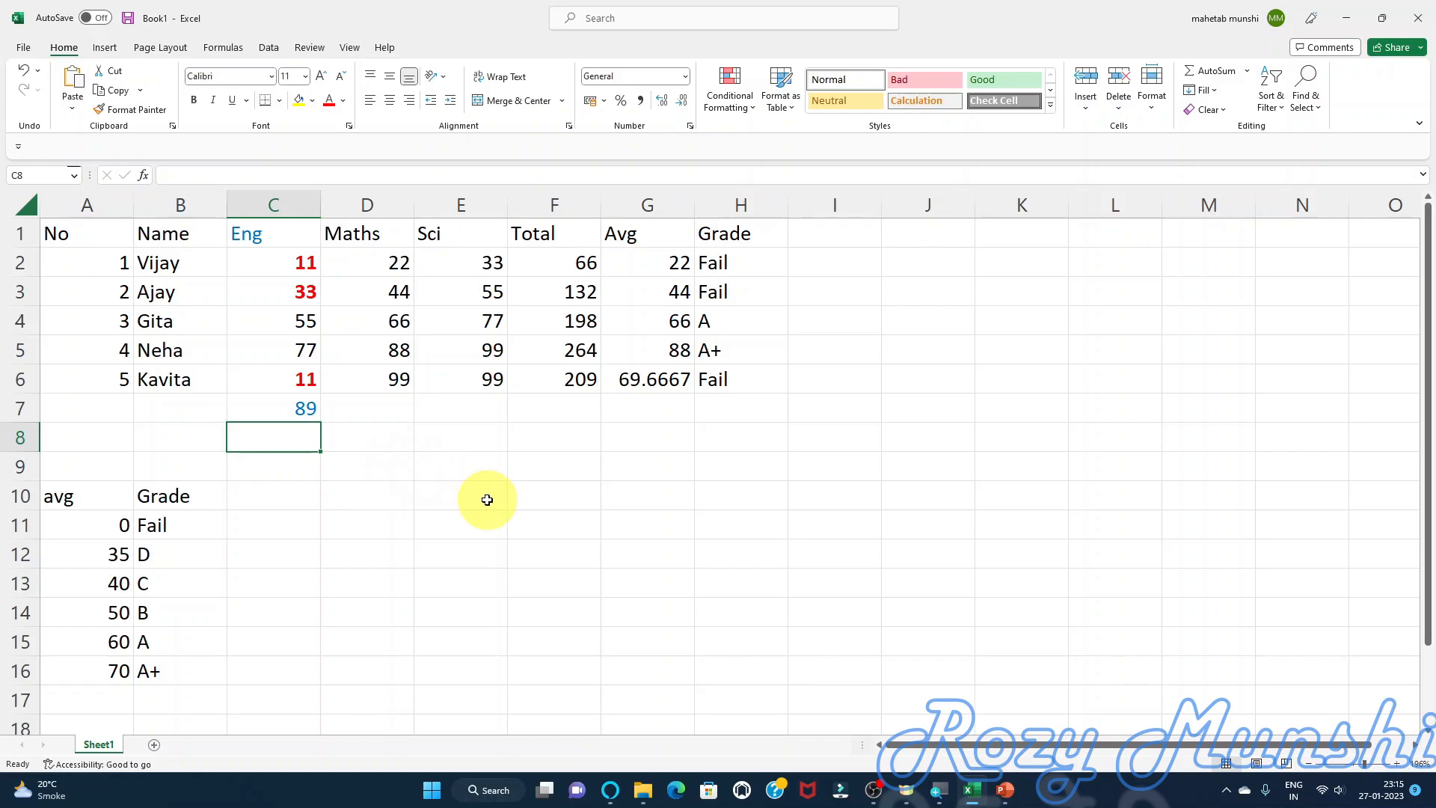
text(78)
key(Return)
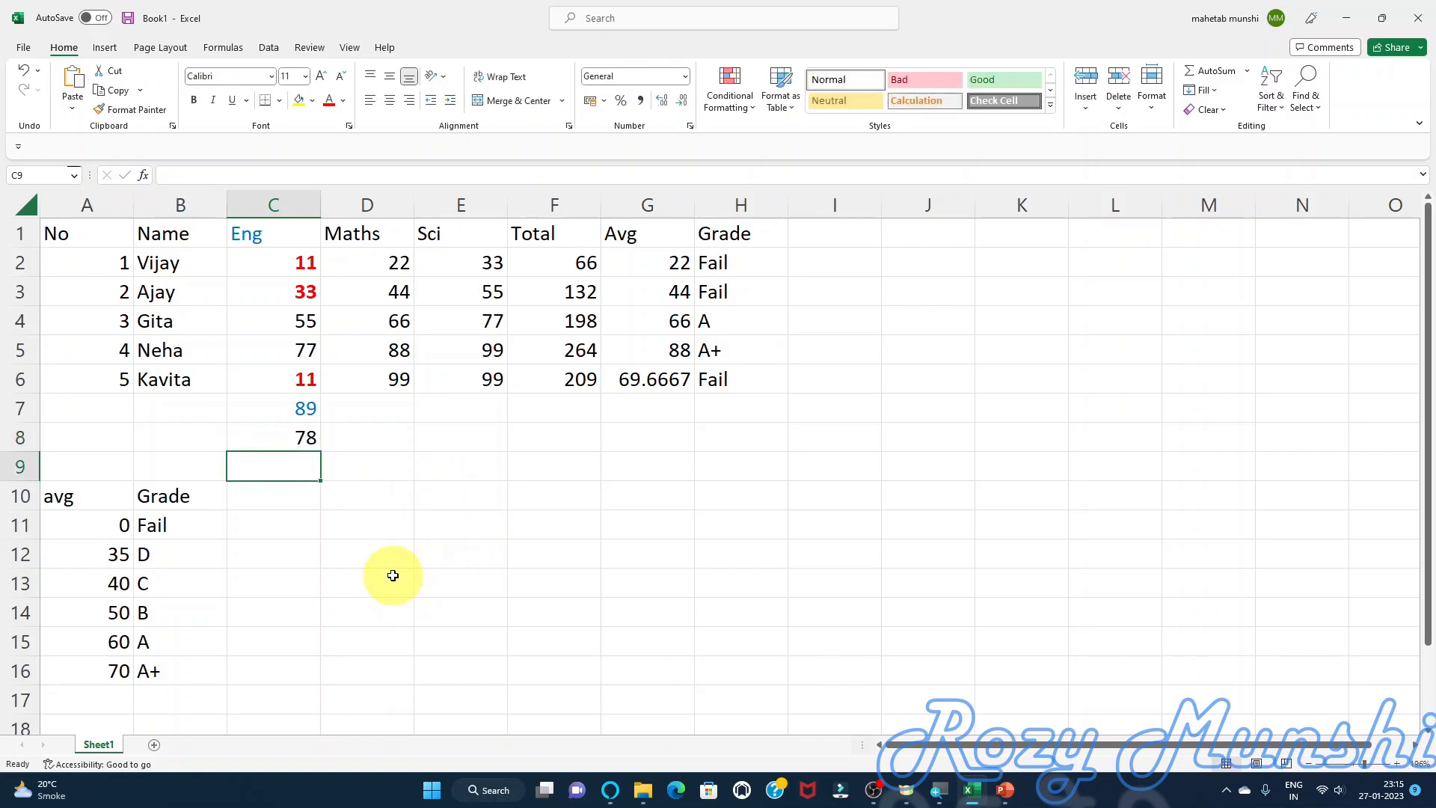
drag(298, 405, 299, 445)
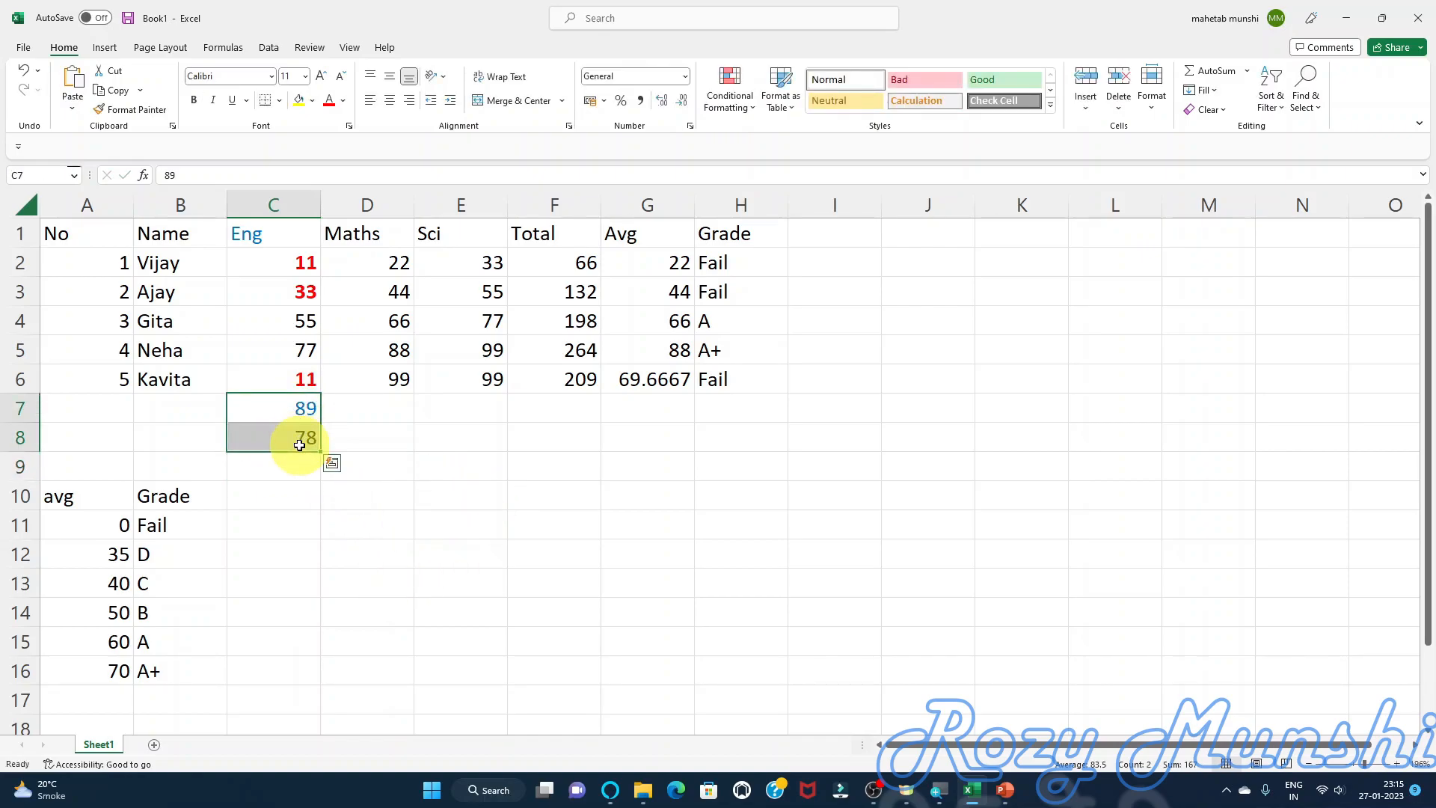
key(Delete)
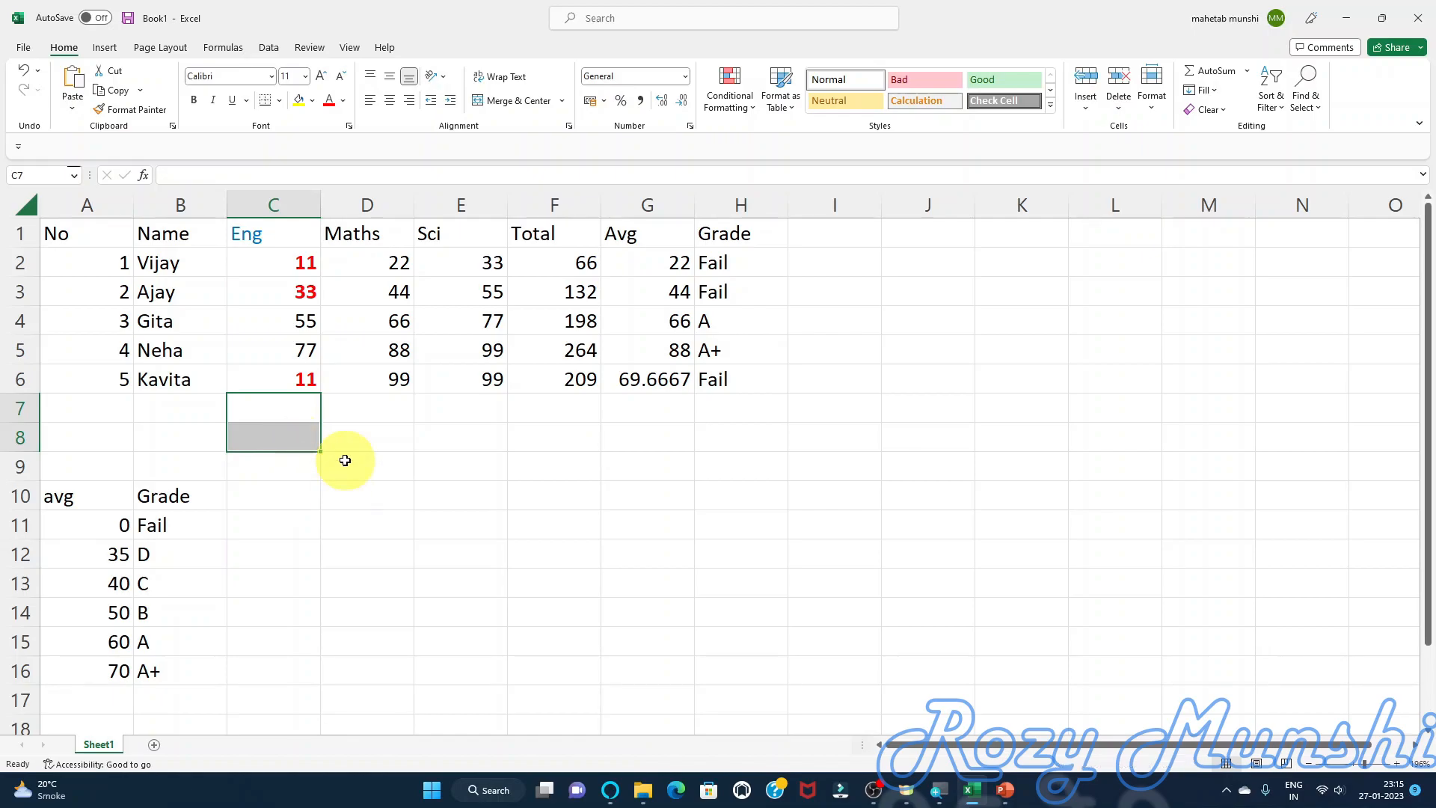
- Delete the Cell Value > 80 conditional formatting rule from the Eng column C
click(278, 205)
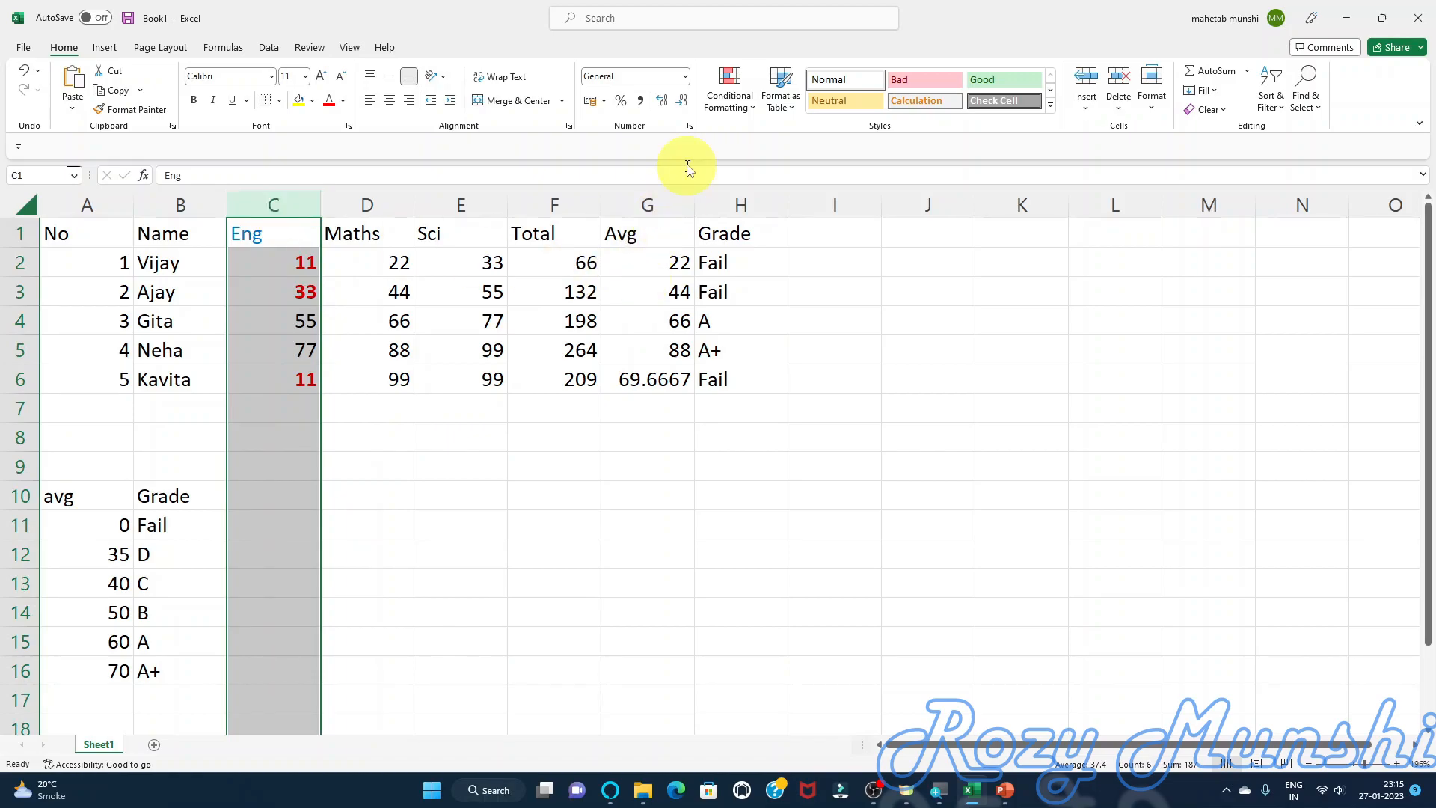
click(754, 112)
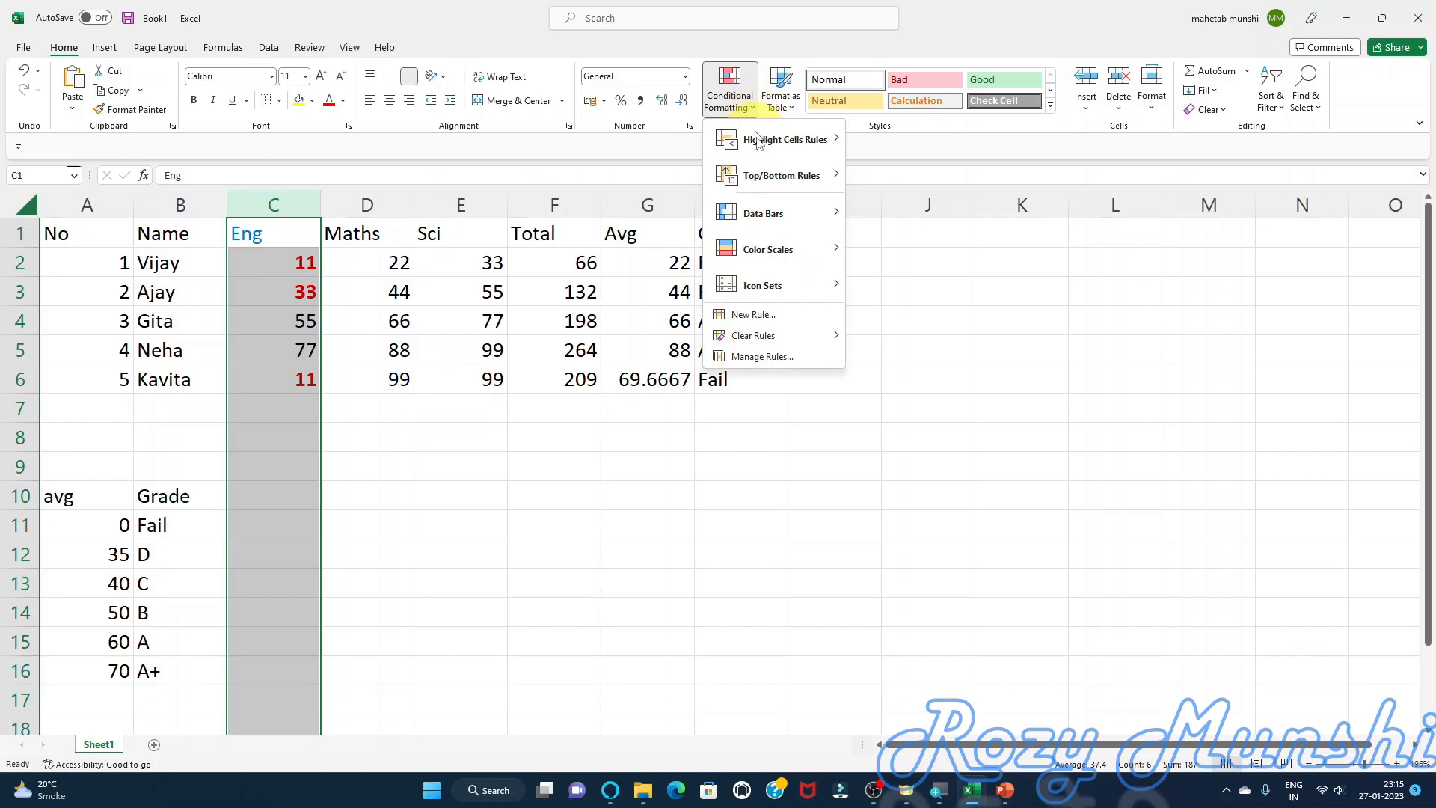
click(762, 357)
click(898, 552)
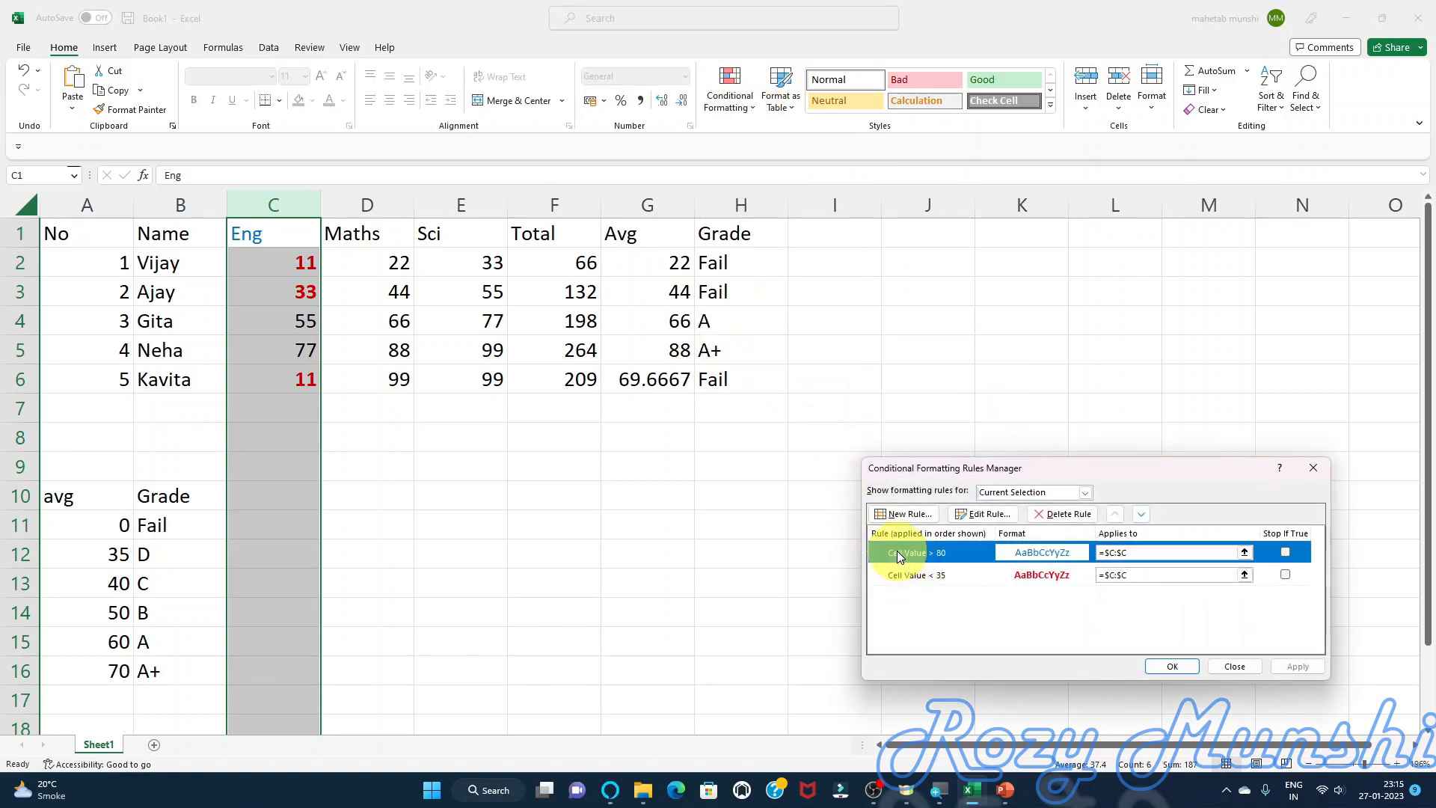
click(1069, 514)
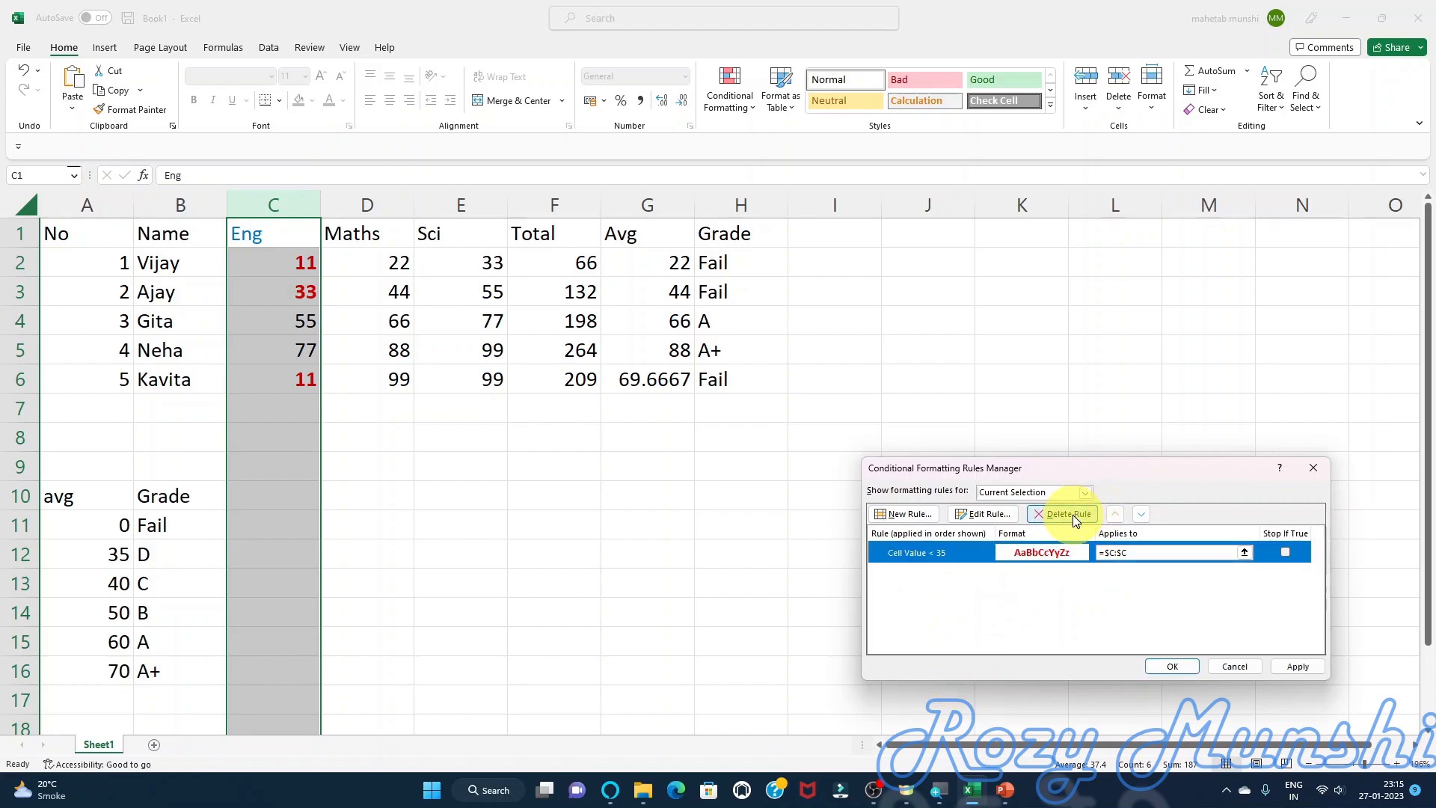
click(1173, 666)
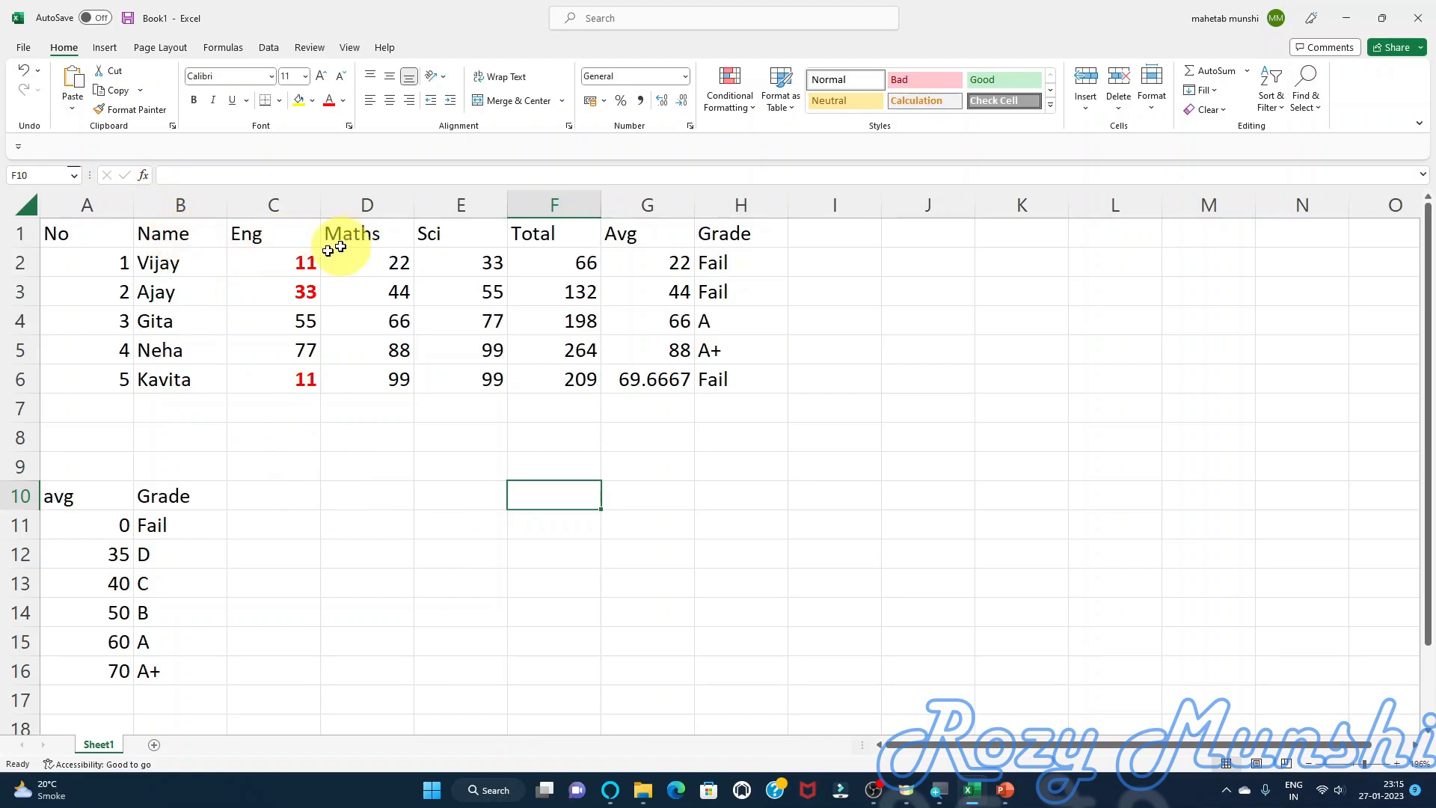
- Insert a 3-D clustered column chart of each student's Eng, Maths and Sci marks from B1:E6
drag(181, 233, 432, 388)
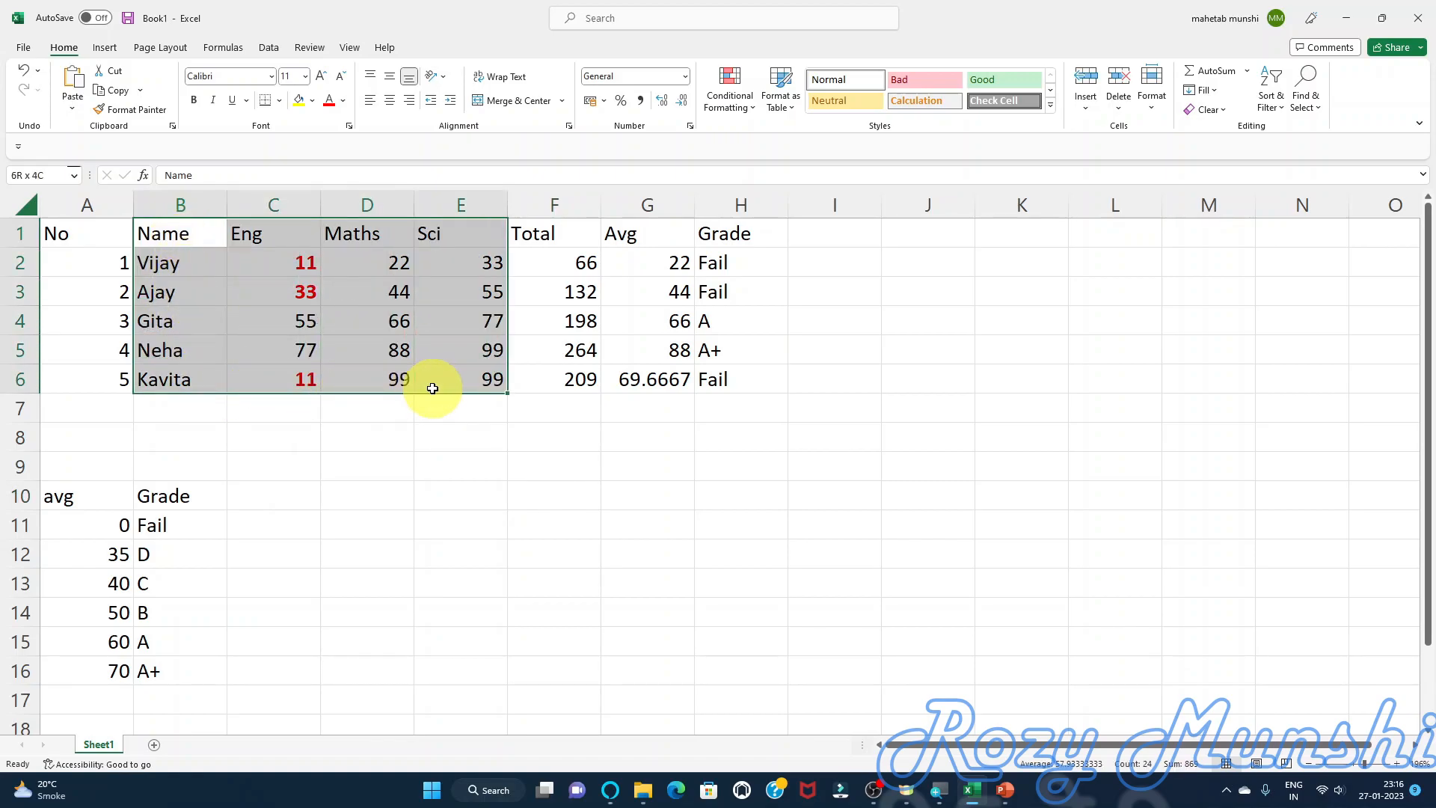
drag(432, 388, 433, 388)
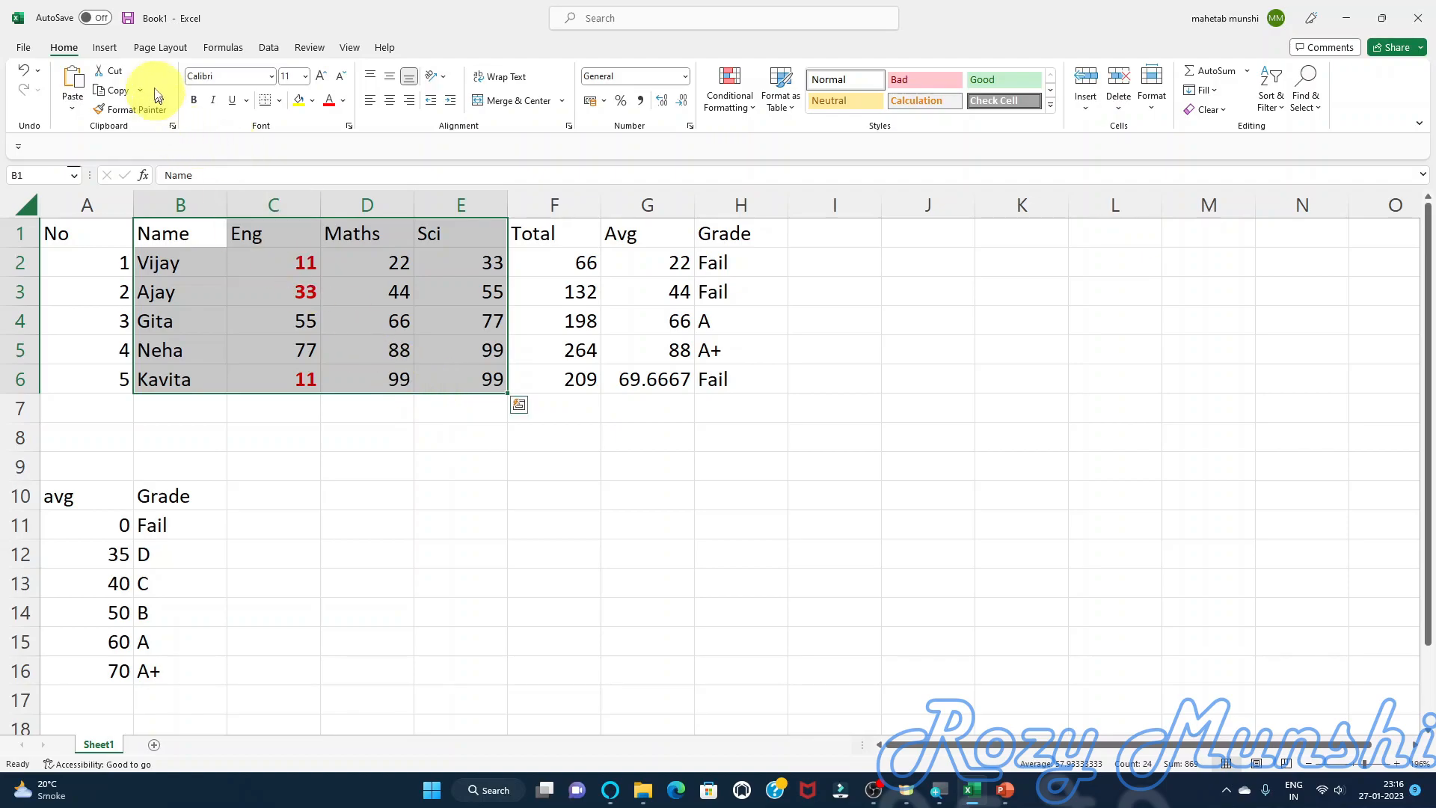
click(107, 49)
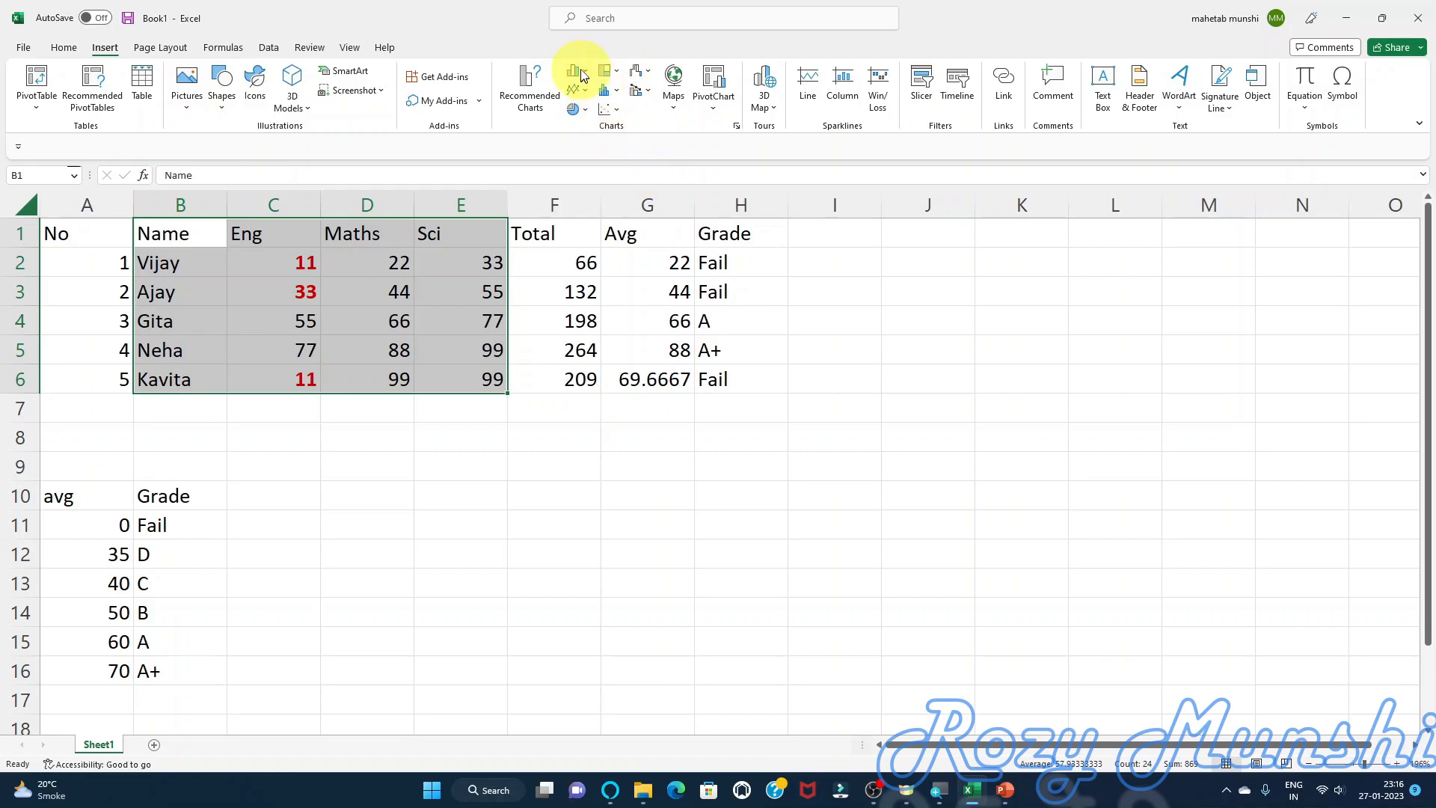
click(586, 75)
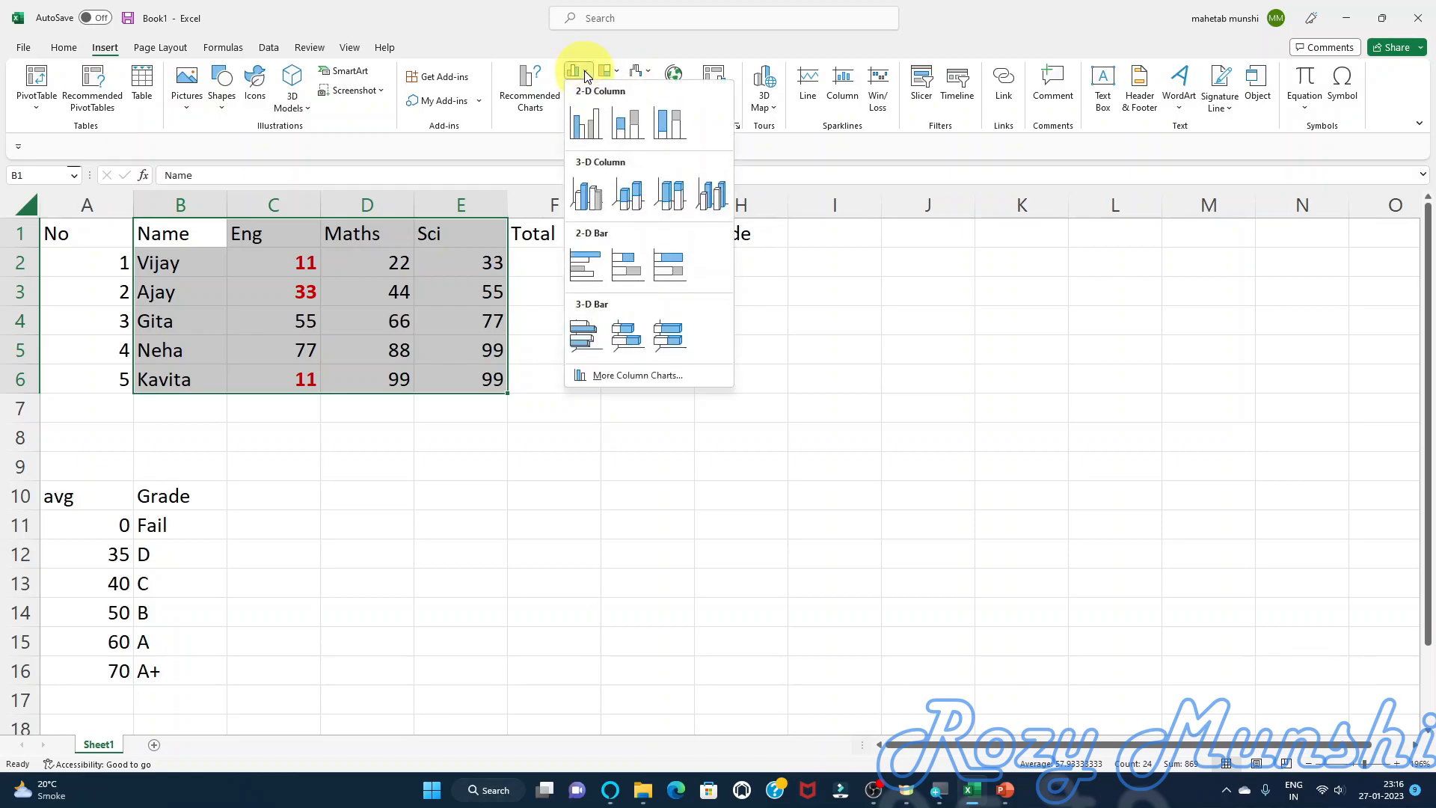
click(596, 203)
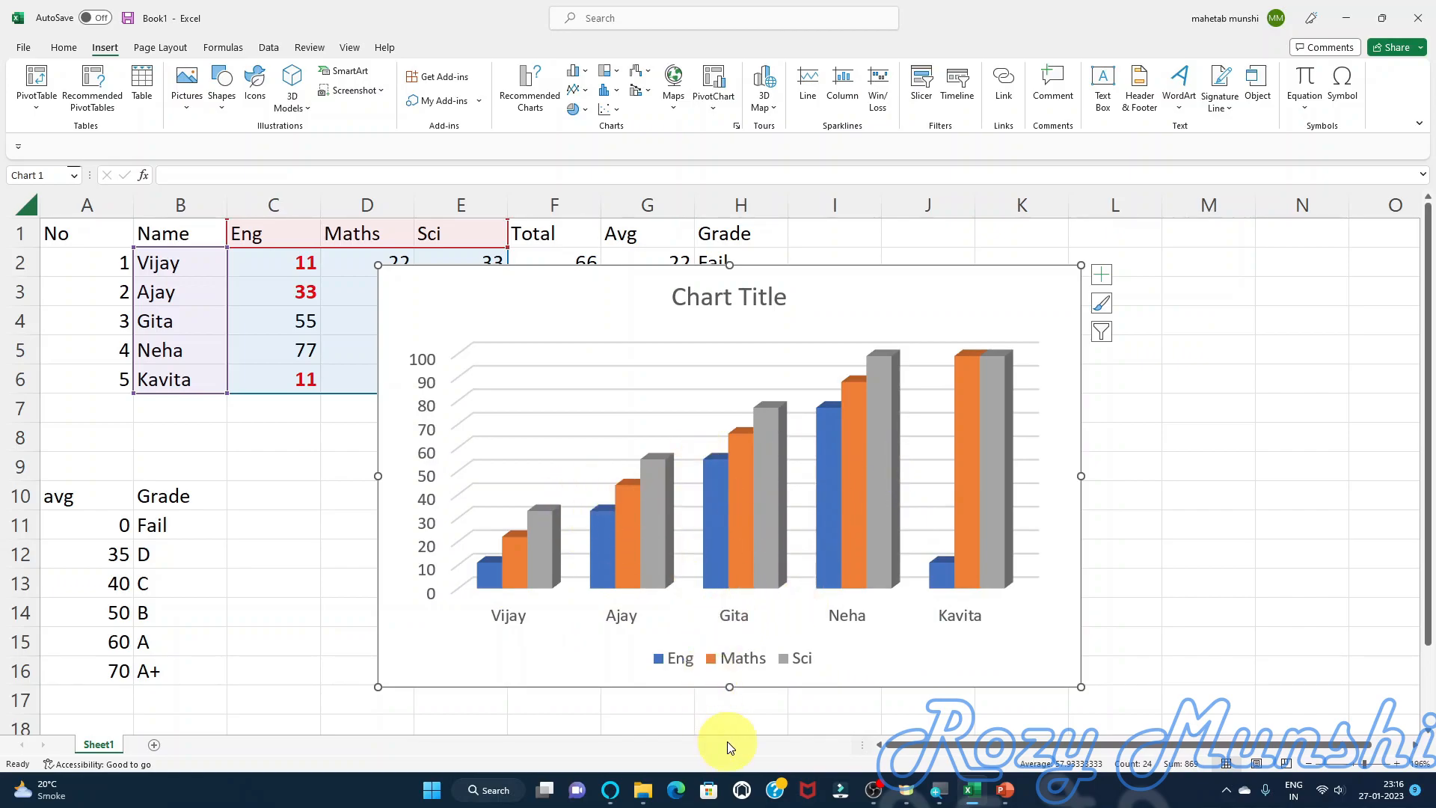
- Delete the column chart of the subject marks and deselect the data range
click(1075, 662)
key(Delete)
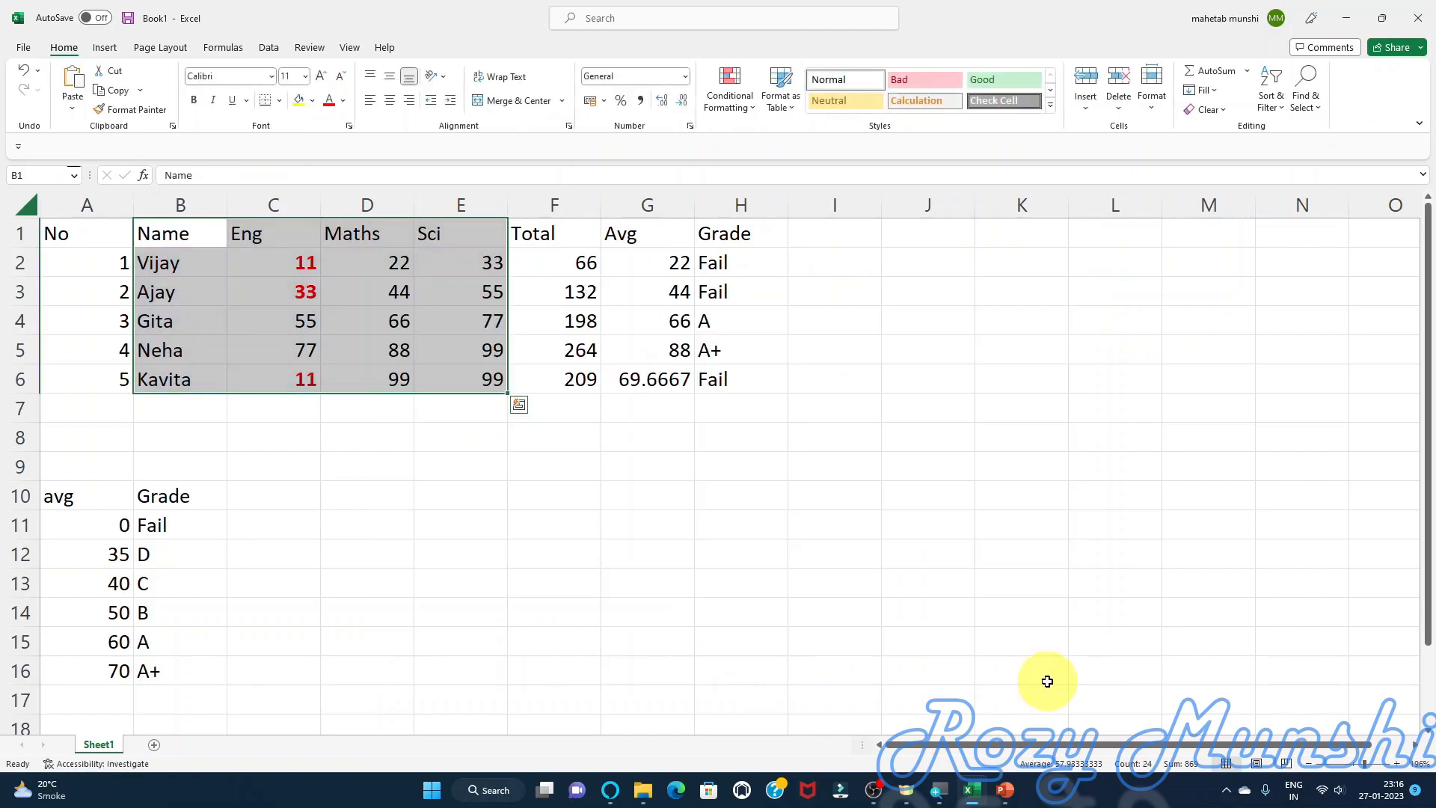
click(554, 497)
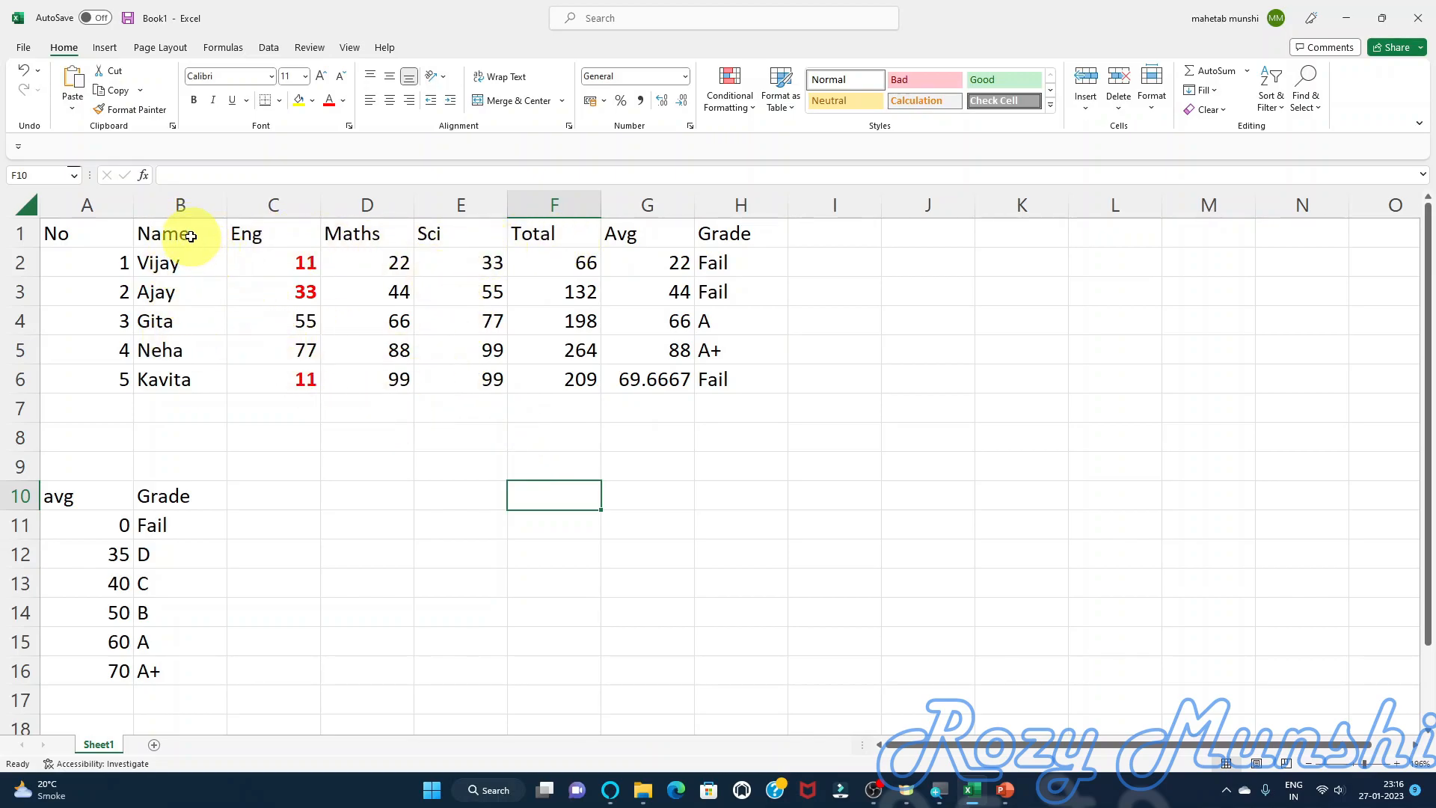
- Insert a 3-D clustered column chart of the students' totals from the Name range B1:B6 and Total range F1:F6
drag(191, 236, 189, 373)
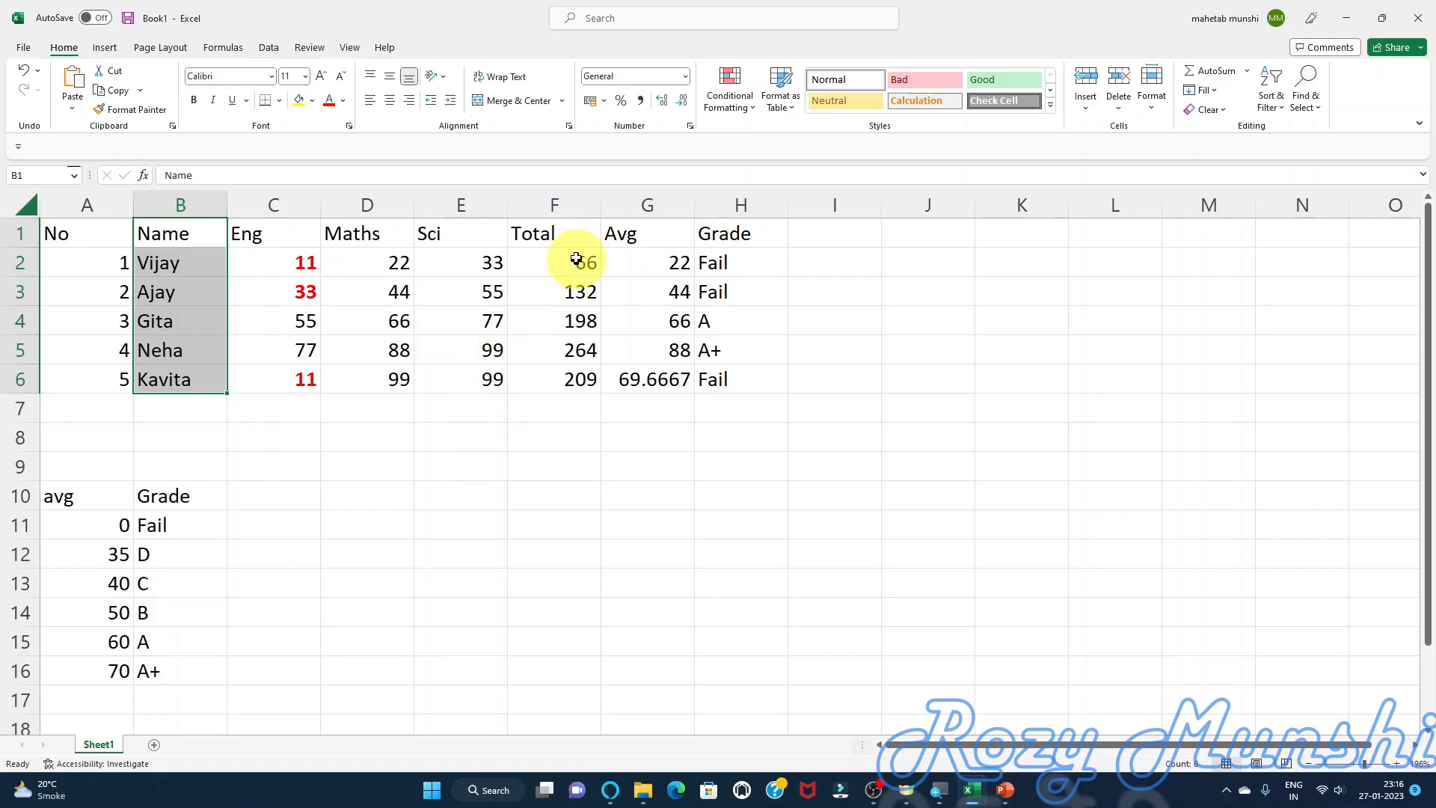
drag(567, 233, 568, 377)
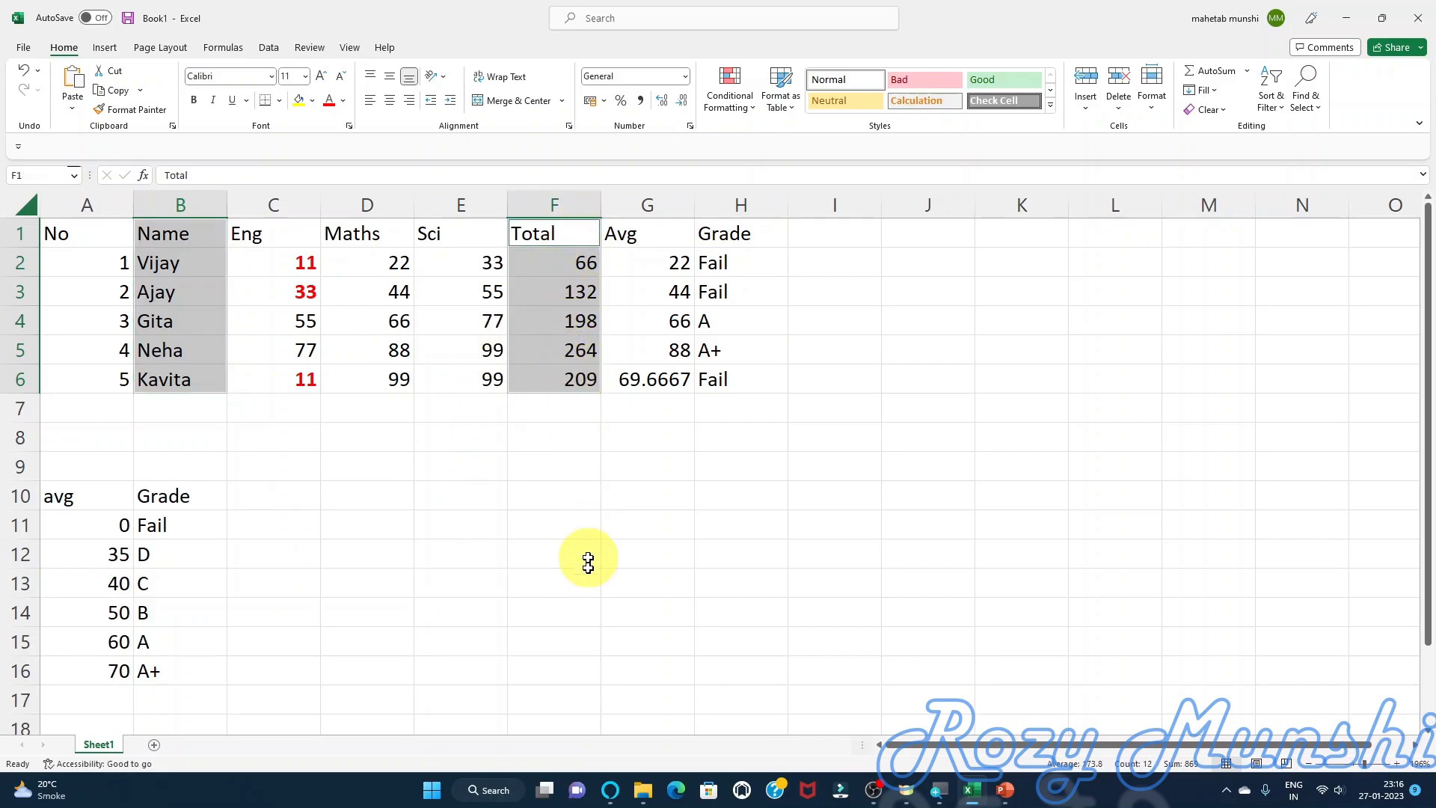
click(105, 47)
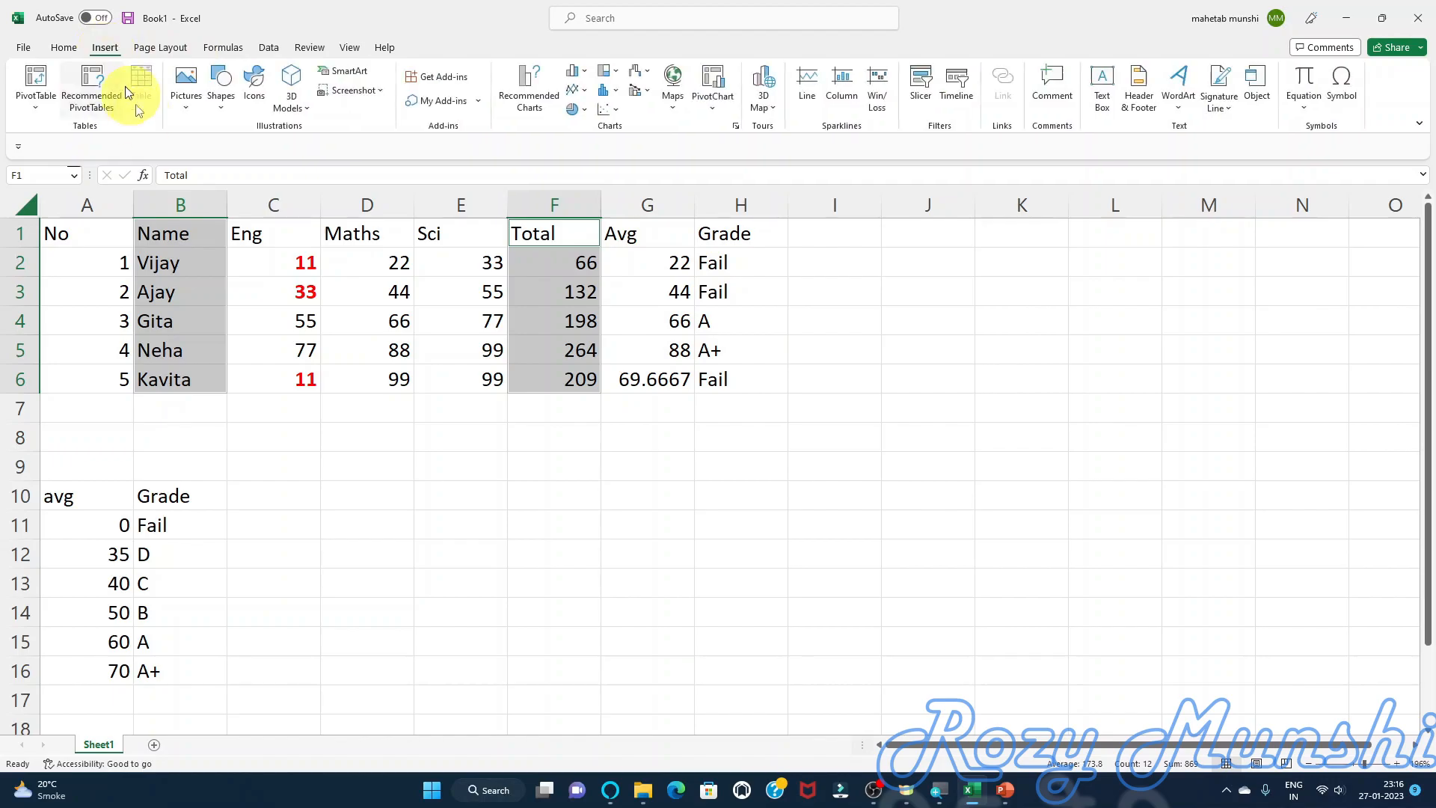
click(587, 75)
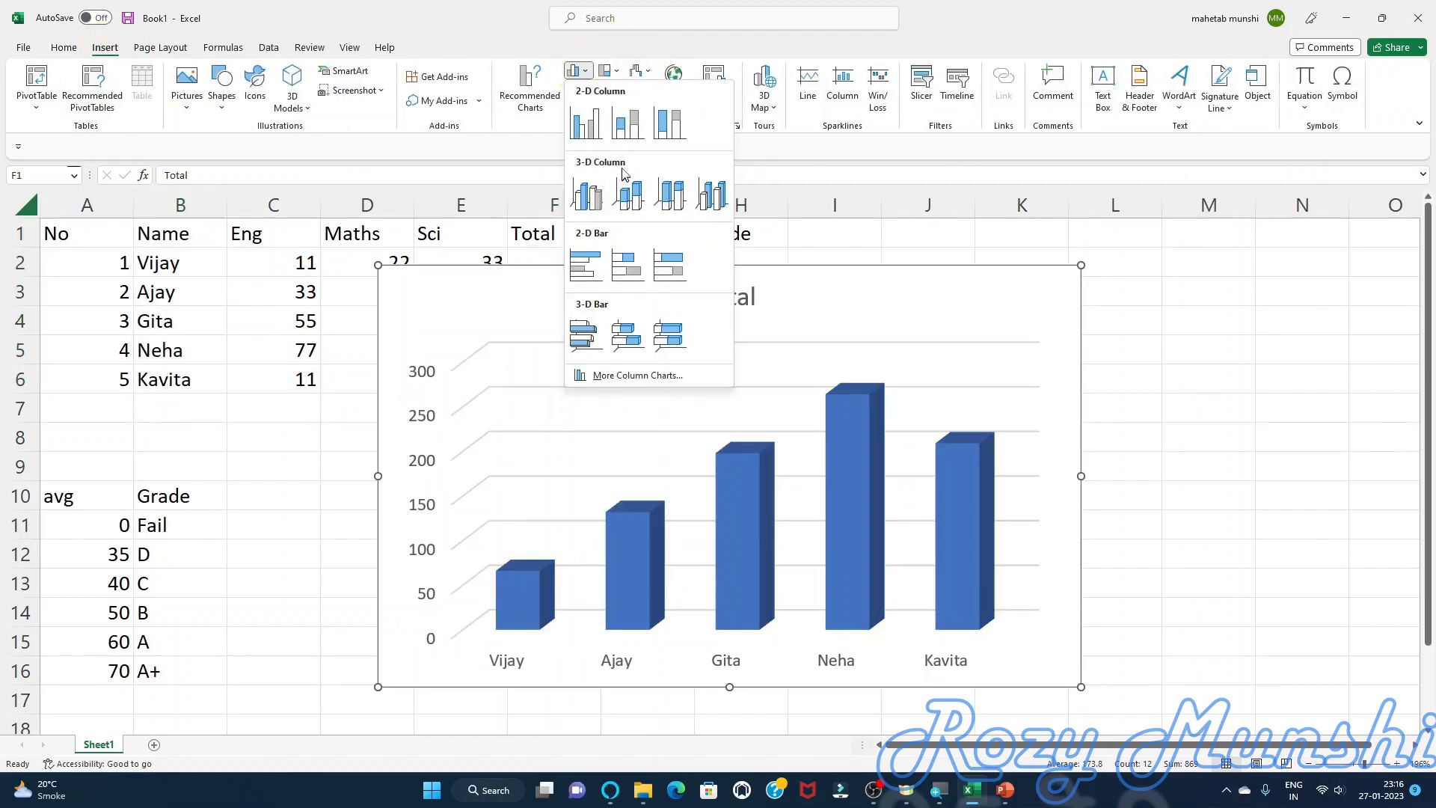
click(587, 208)
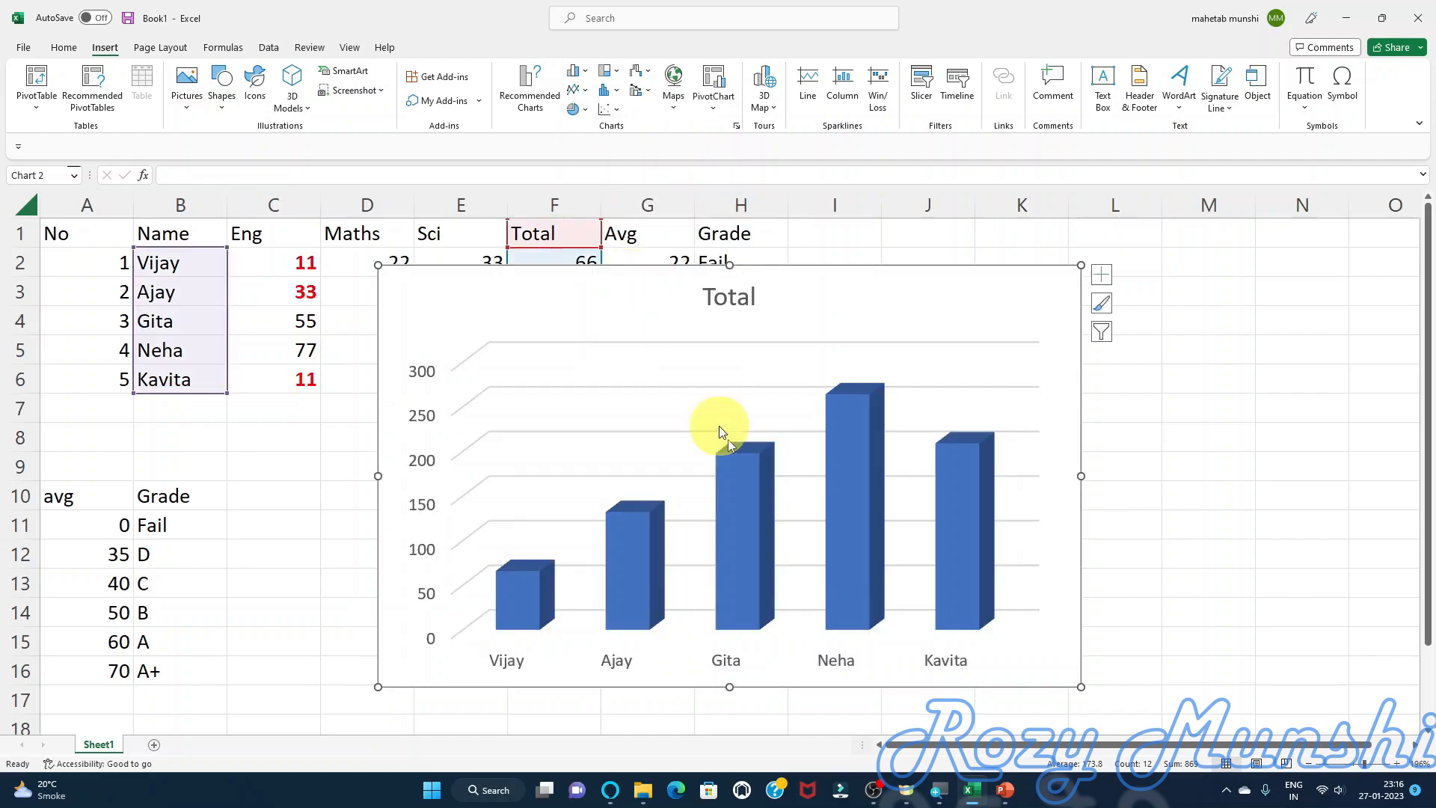